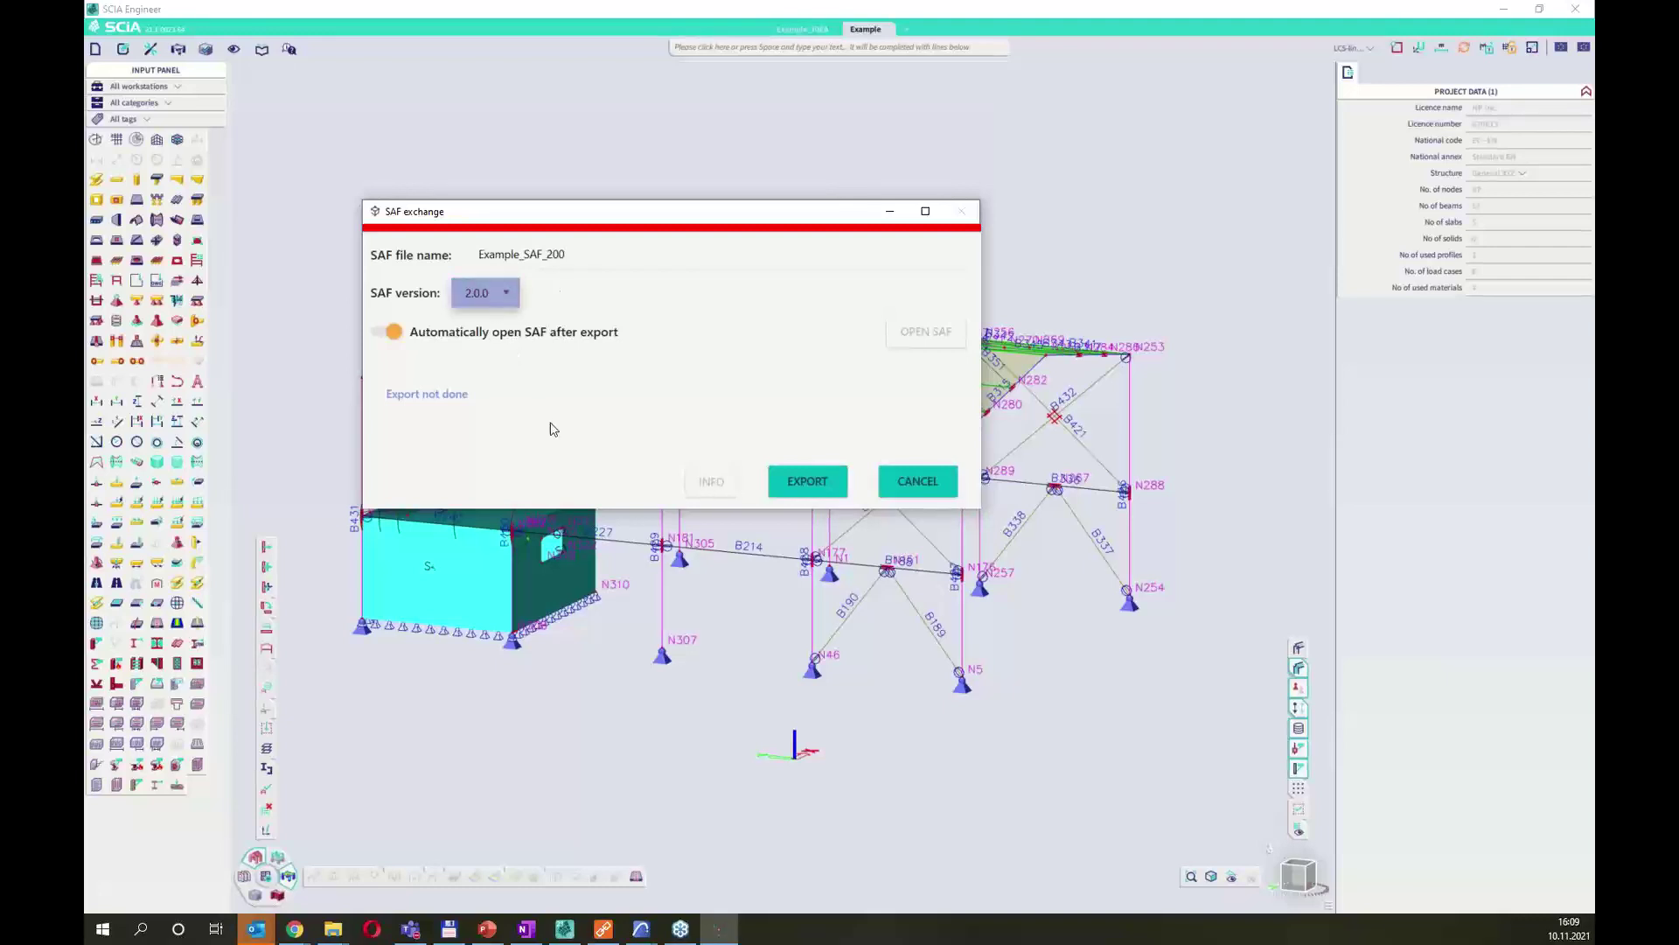
Export the structural model to a SAF file named Example_SAF_200_new.
left_click(809, 481)
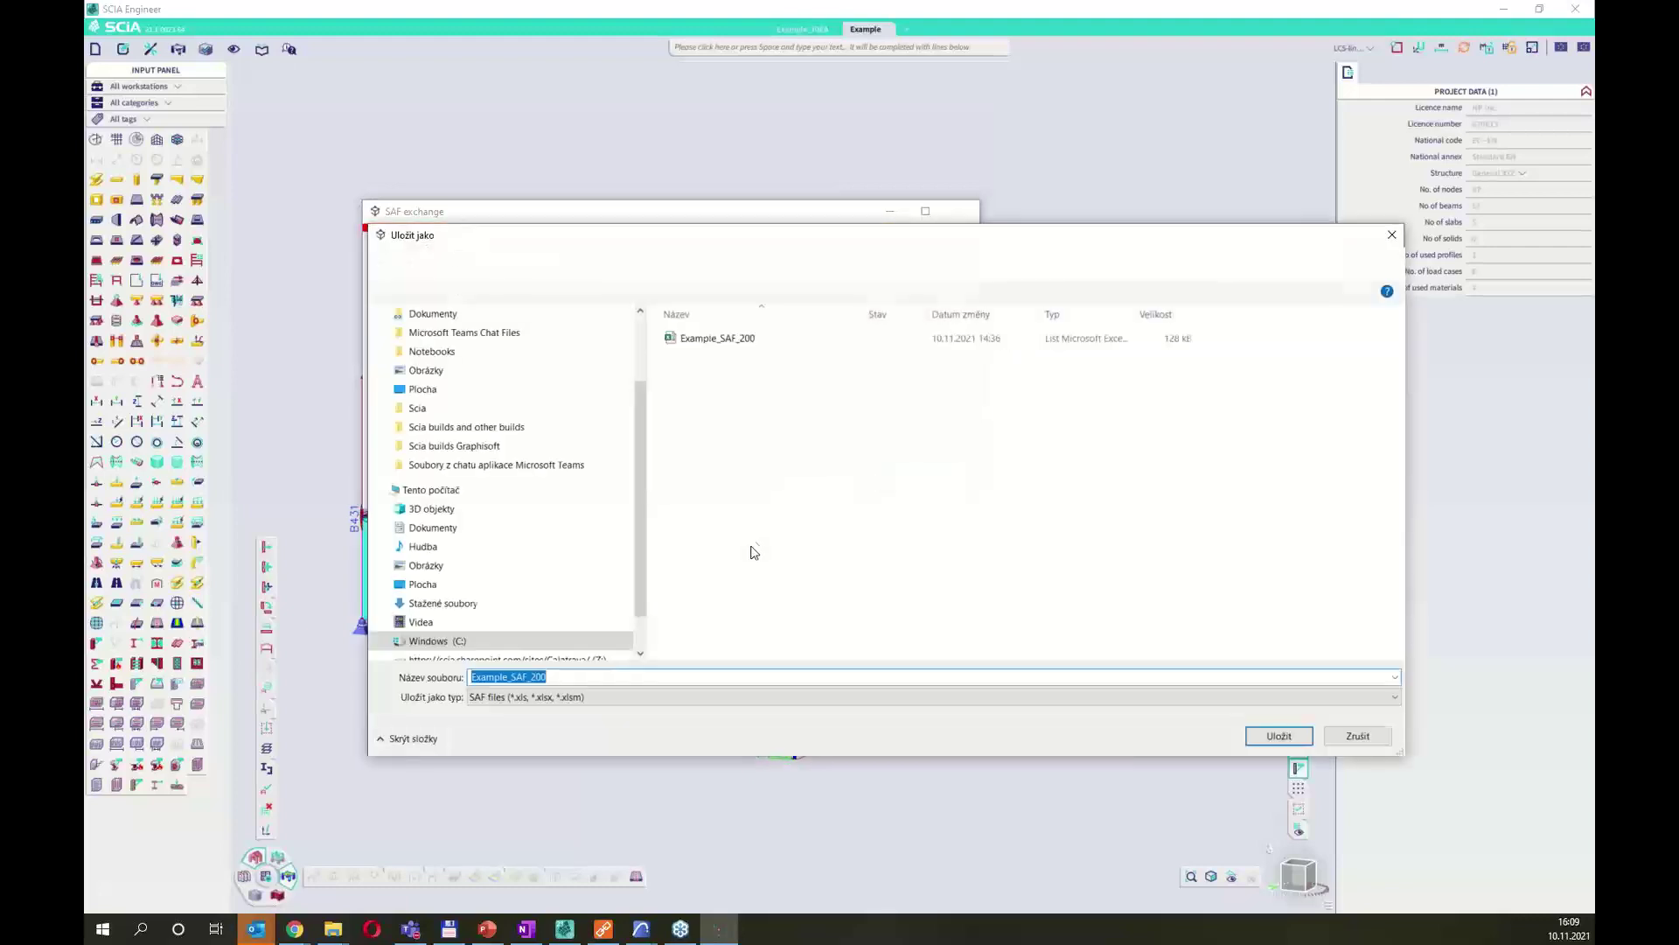
left_click(603, 678)
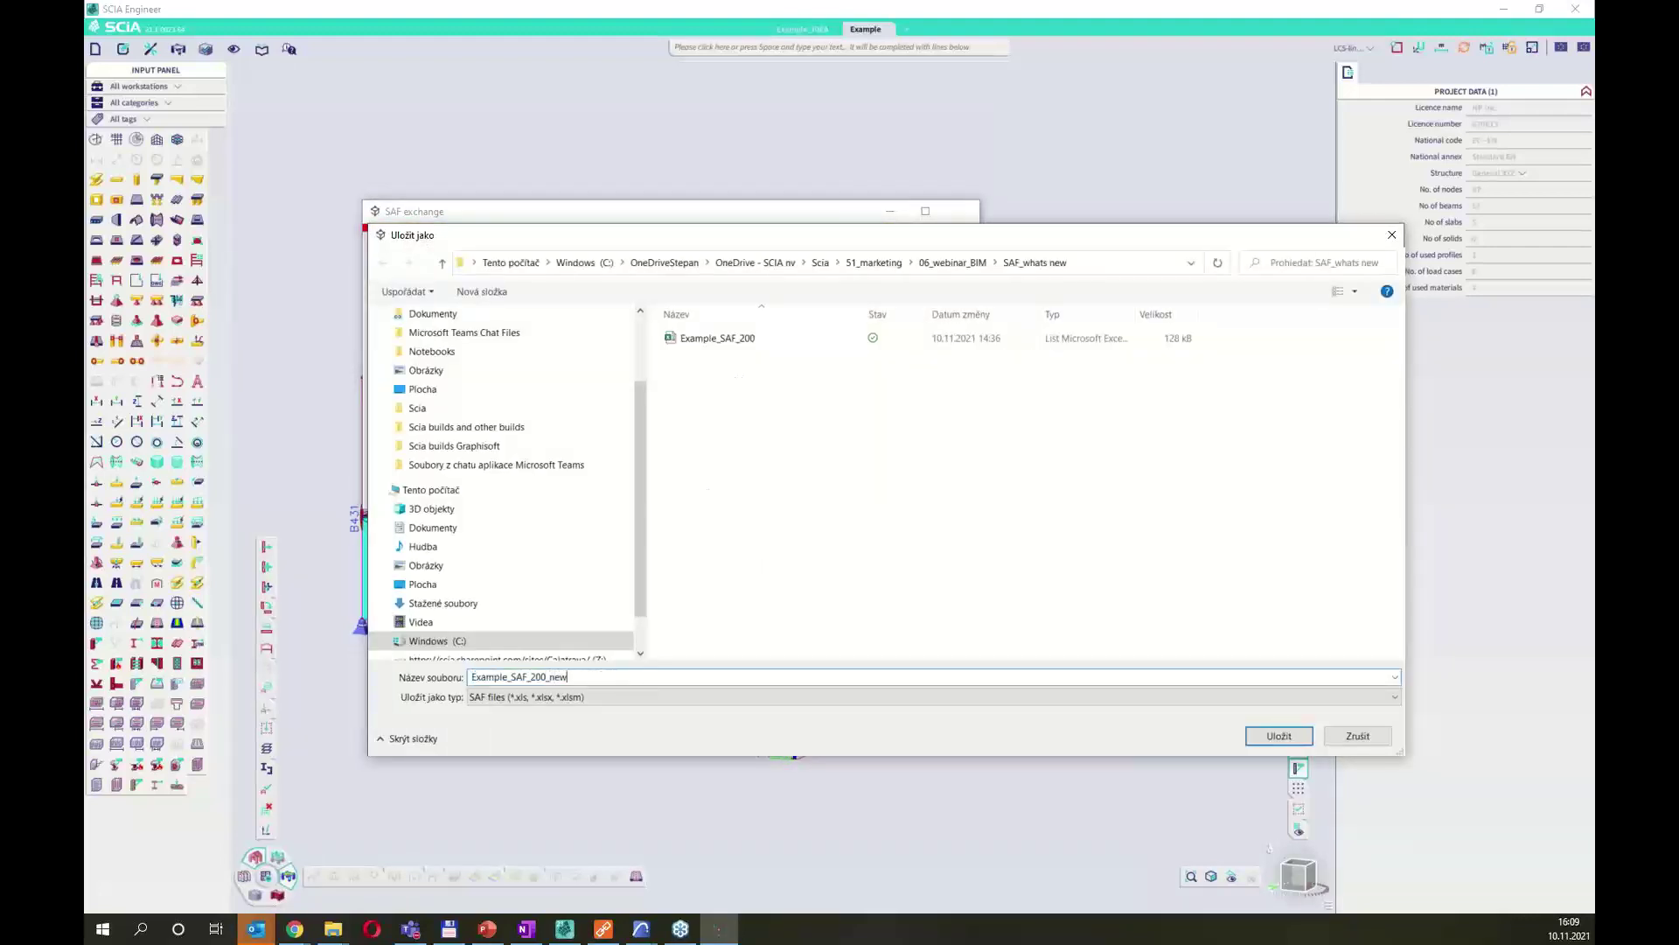
key("Return")
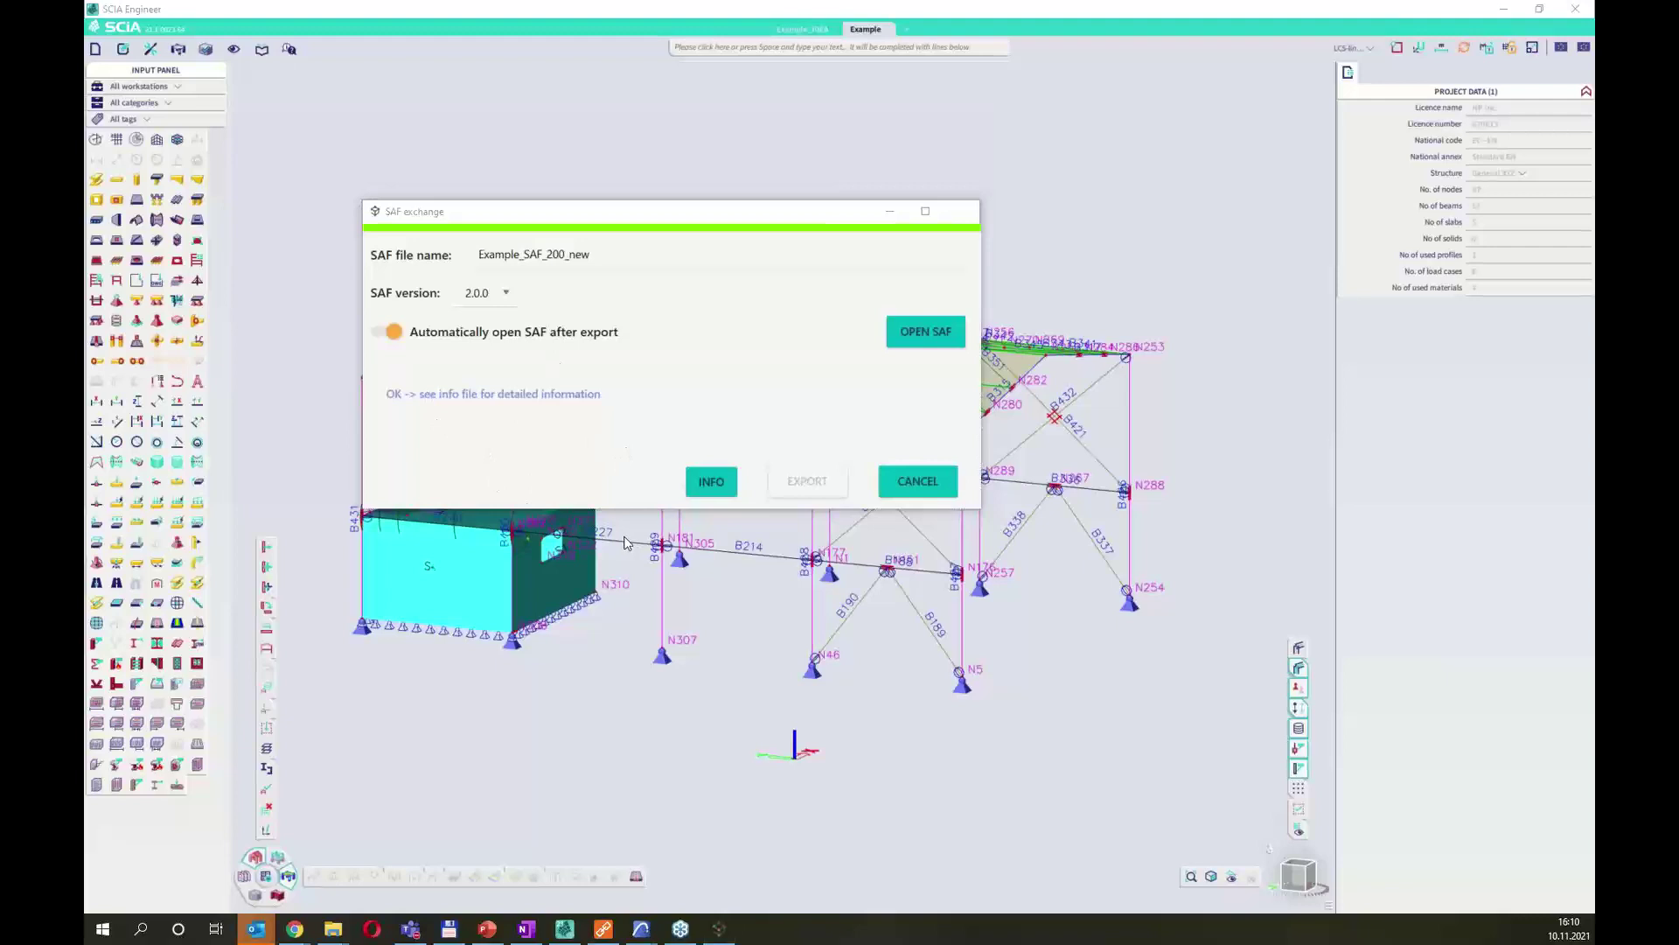
Review the SAF export information for exported object types and unsupported items, and close the report.
left_click(721, 483)
scroll(706, 343, "down", 5)
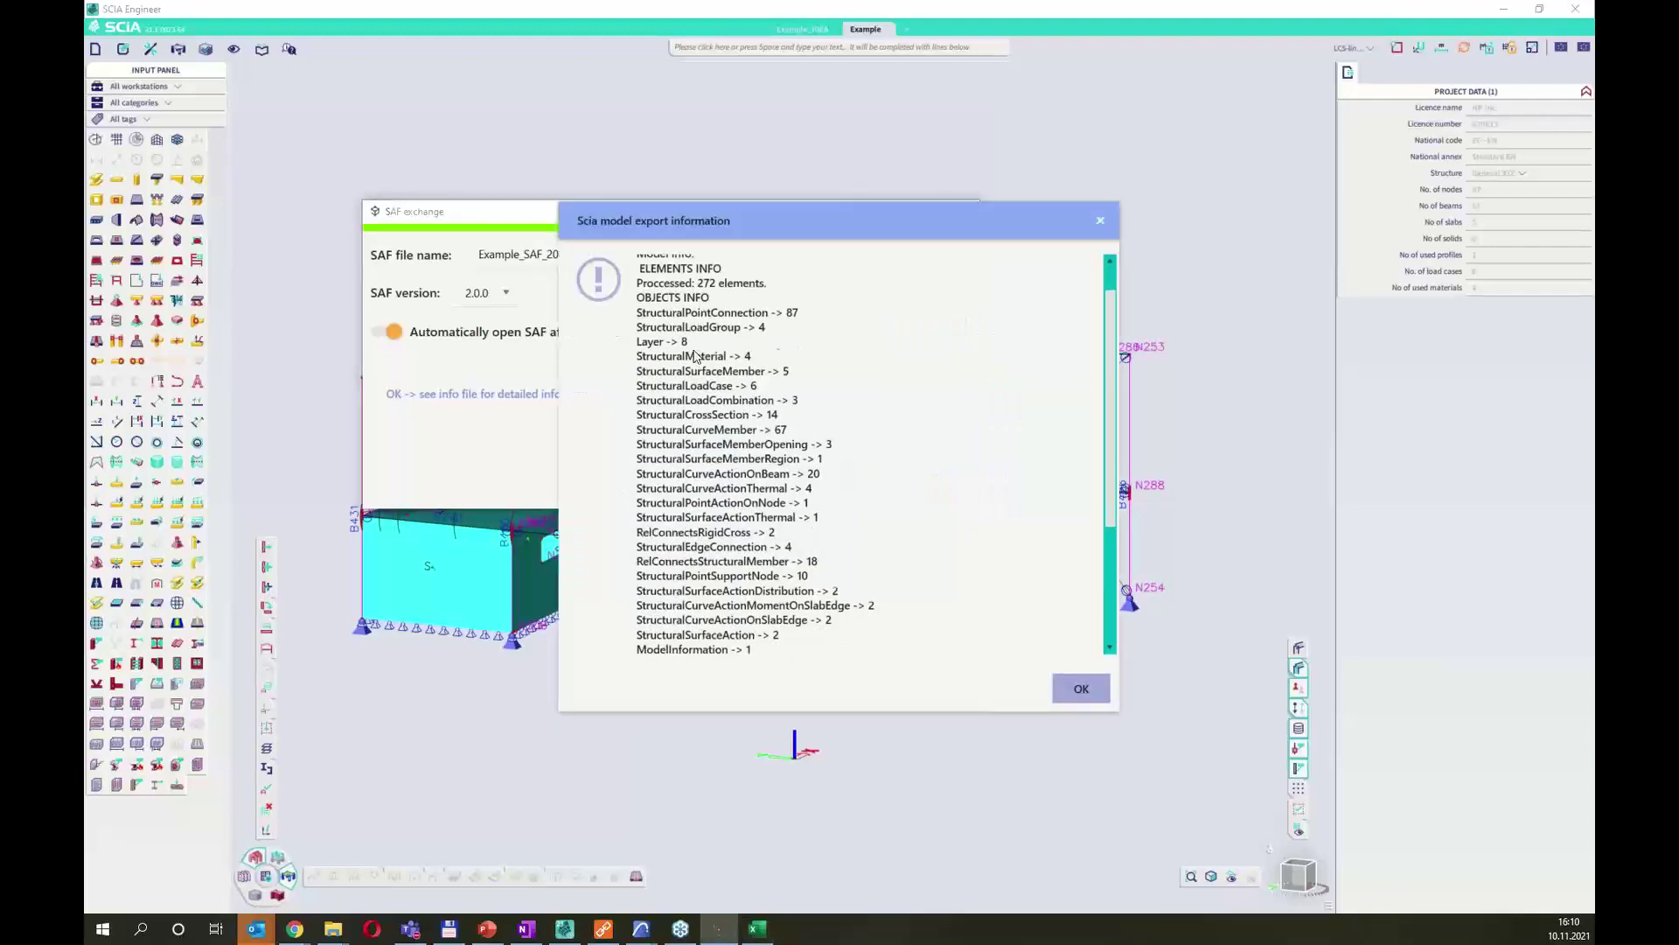
scroll(695, 372, "down", 1)
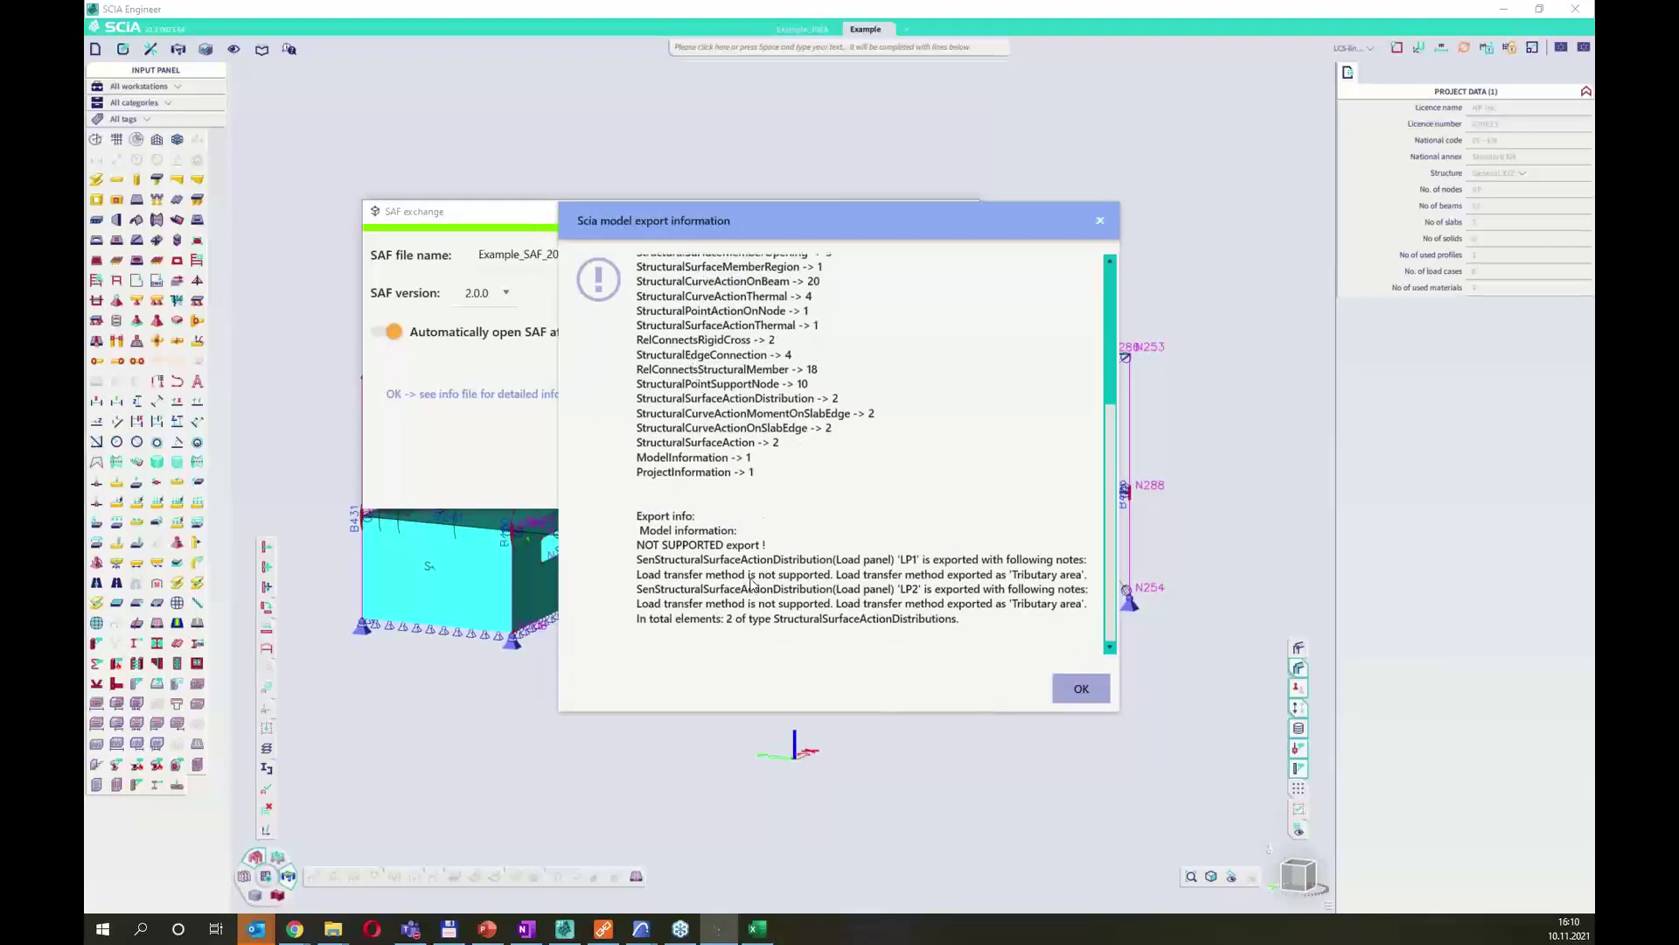
scroll(746, 573, "up", 4)
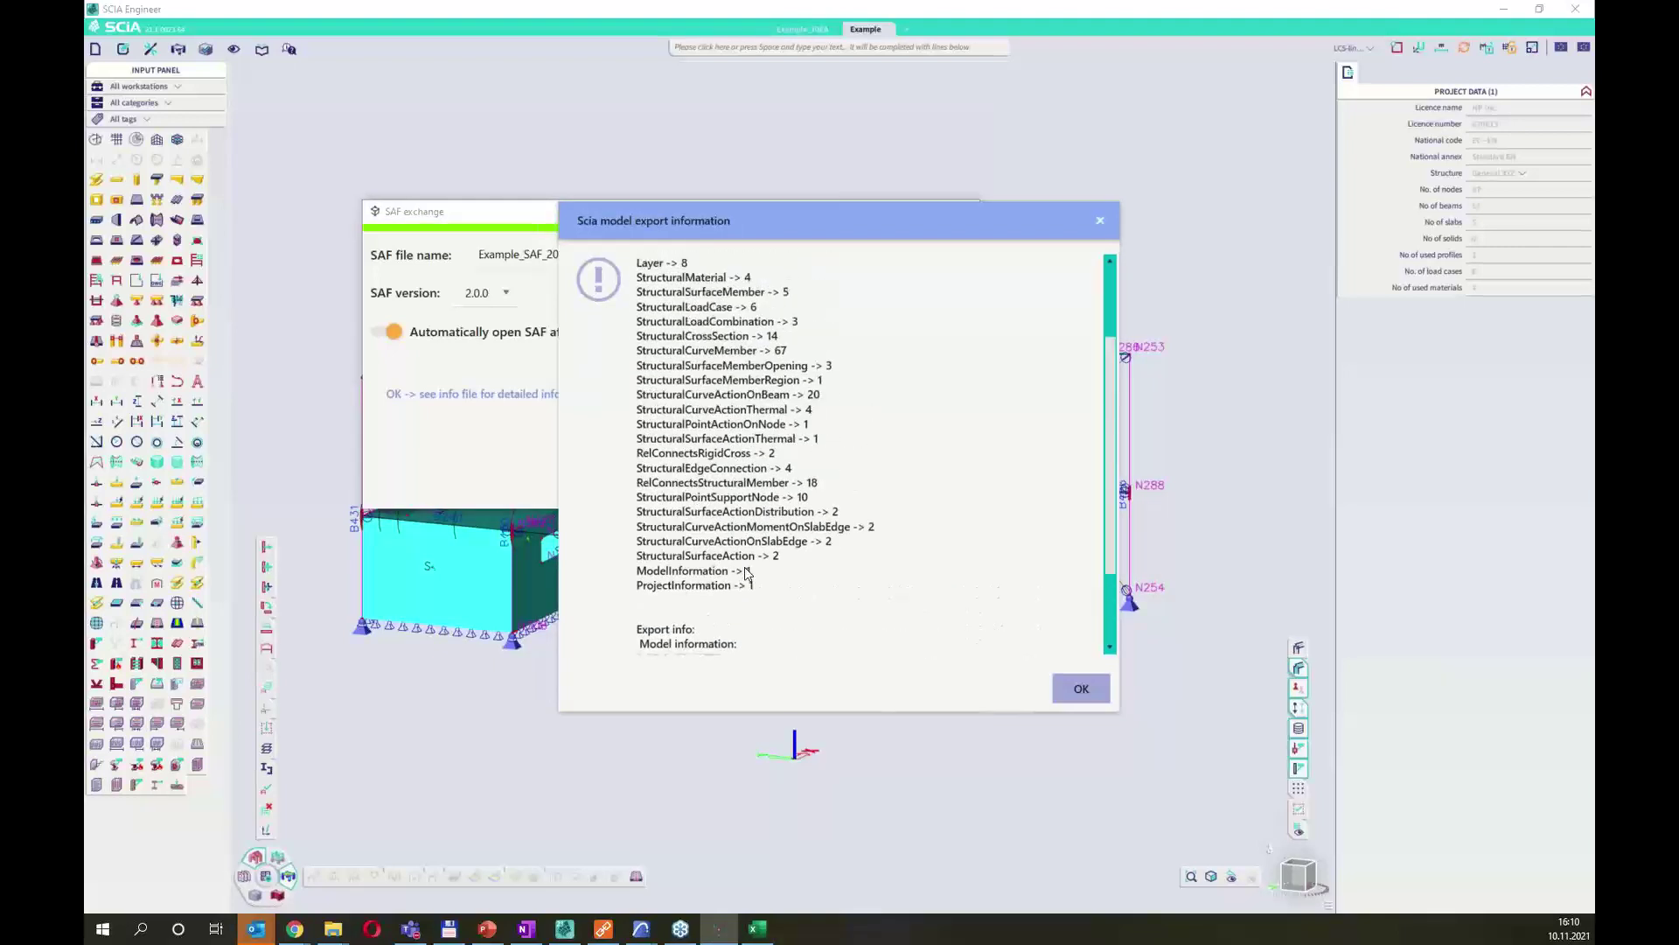
scroll(746, 573, "up", 2)
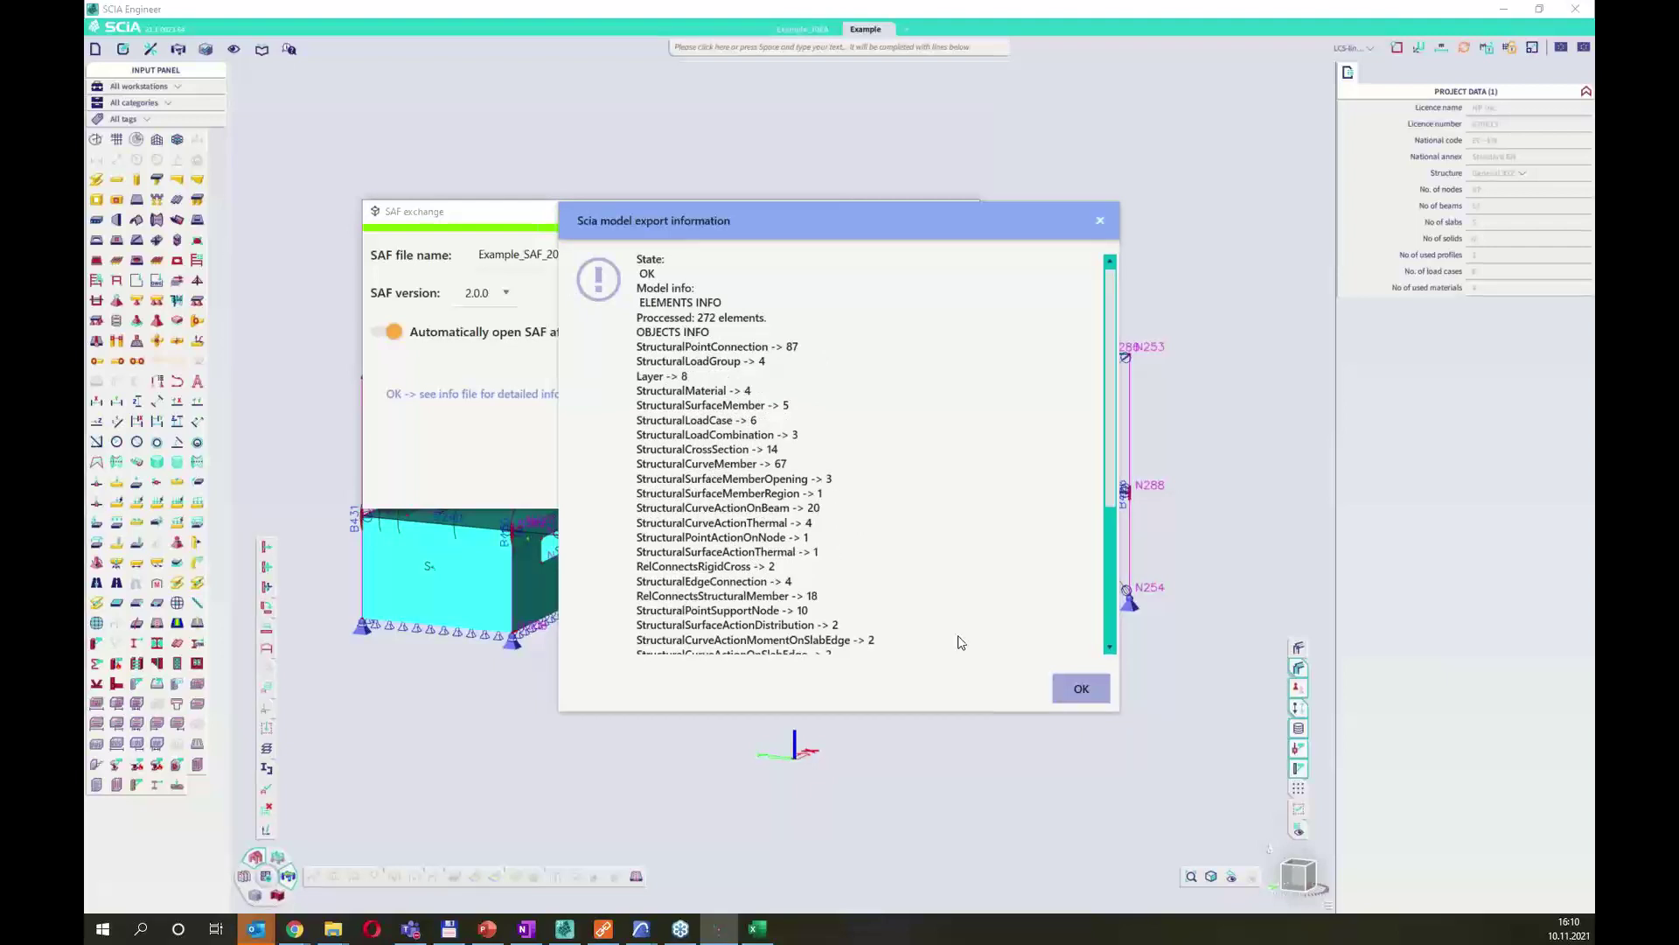
left_click(1080, 689)
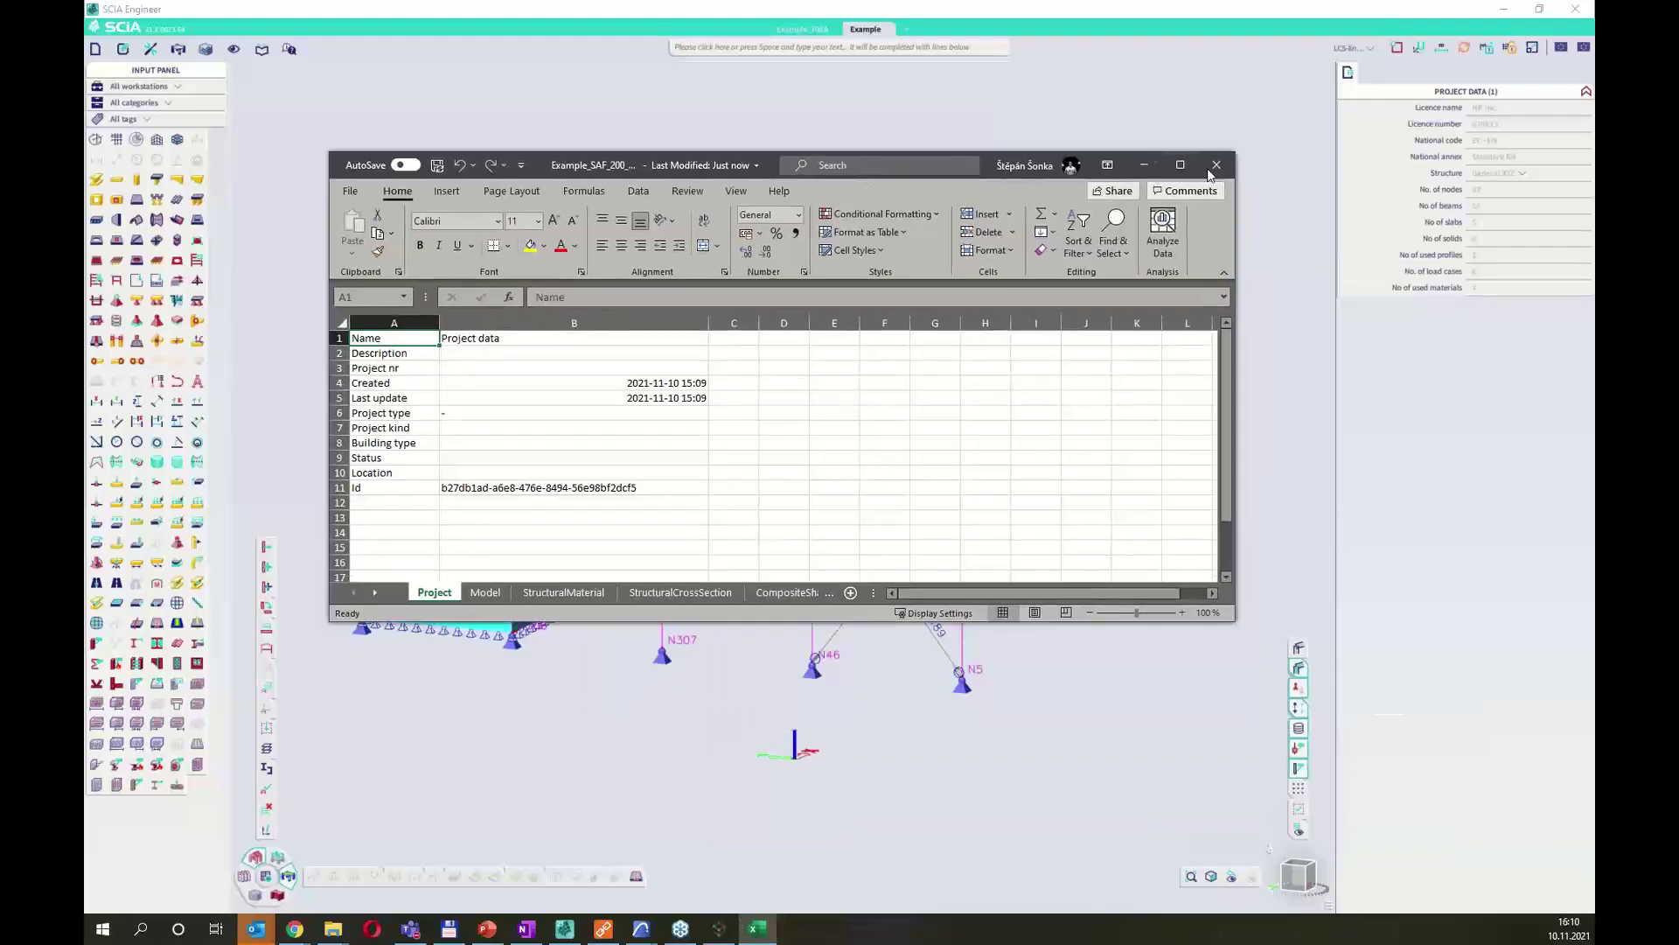
Maximize the exported Example_SAF_200_new workbook and go to its RelConnectsRigidCross sheet.
left_click(1182, 166)
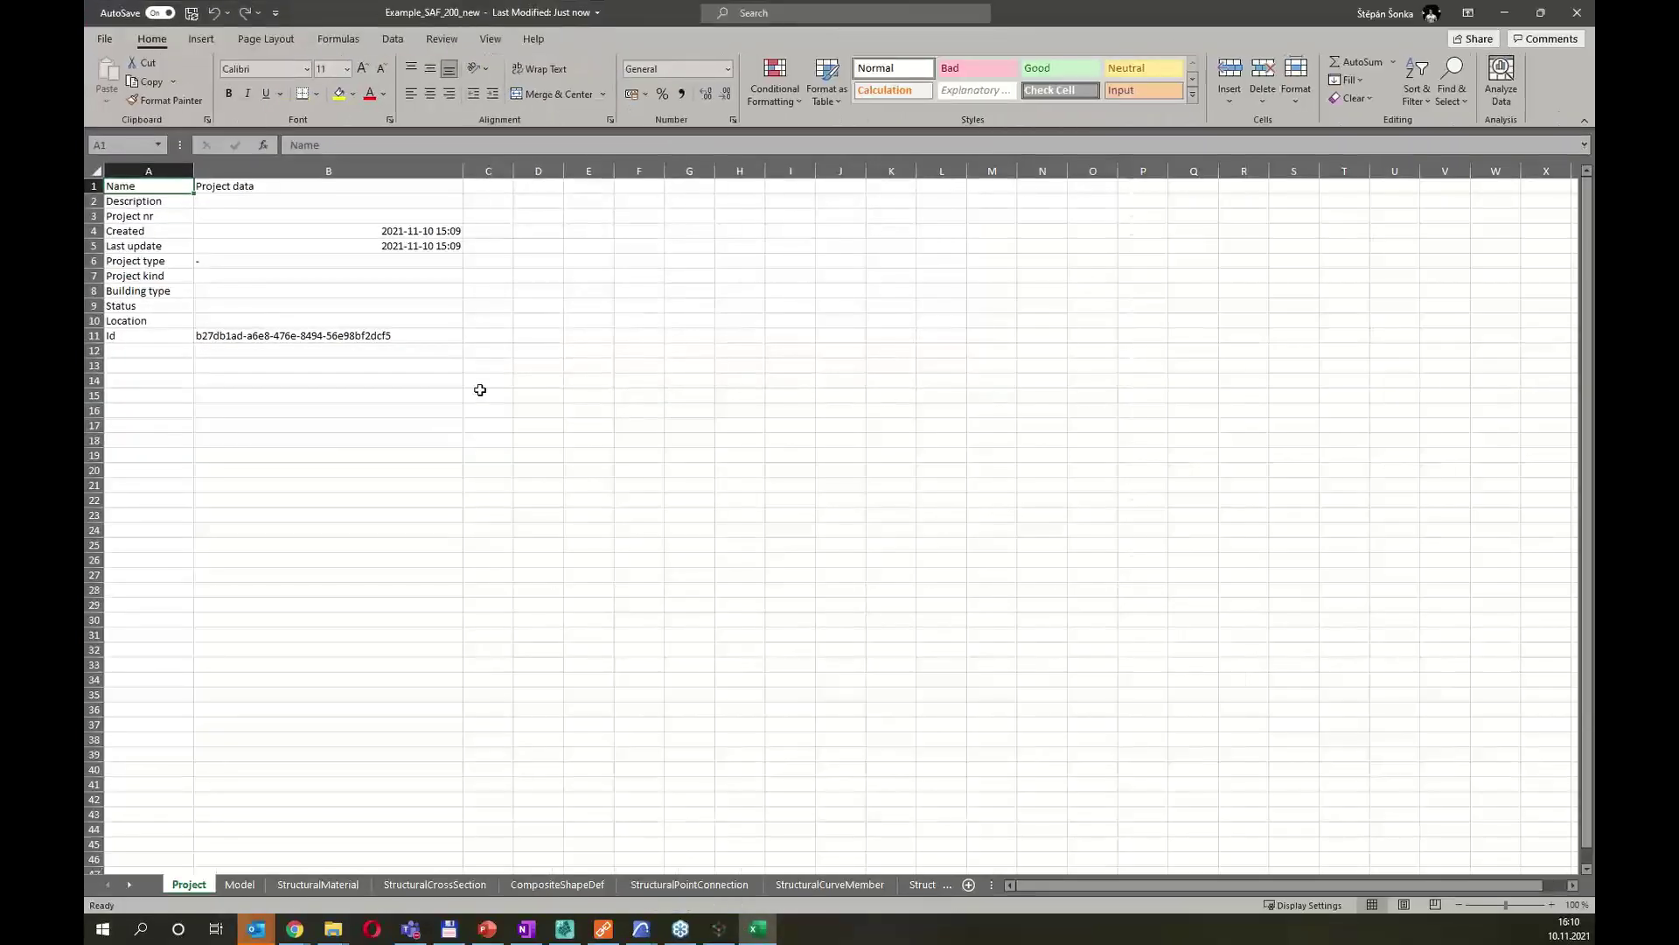
right_click(132, 884)
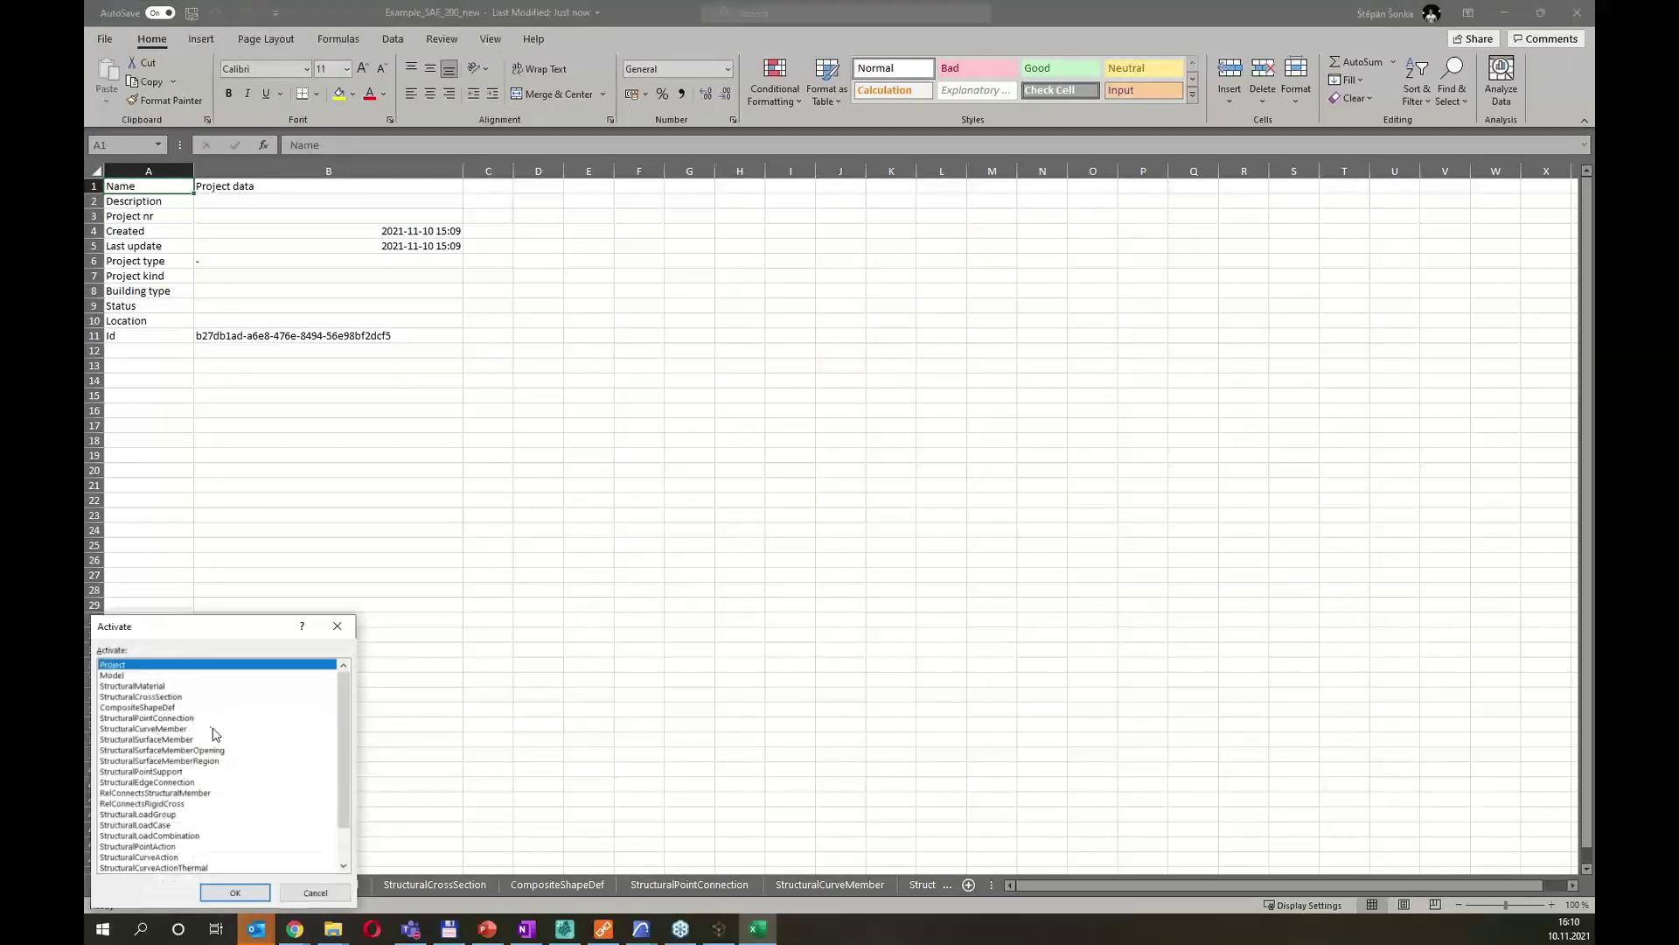
scroll(200, 739, "down", 1)
scroll(205, 757, "down", 1)
left_click(173, 761)
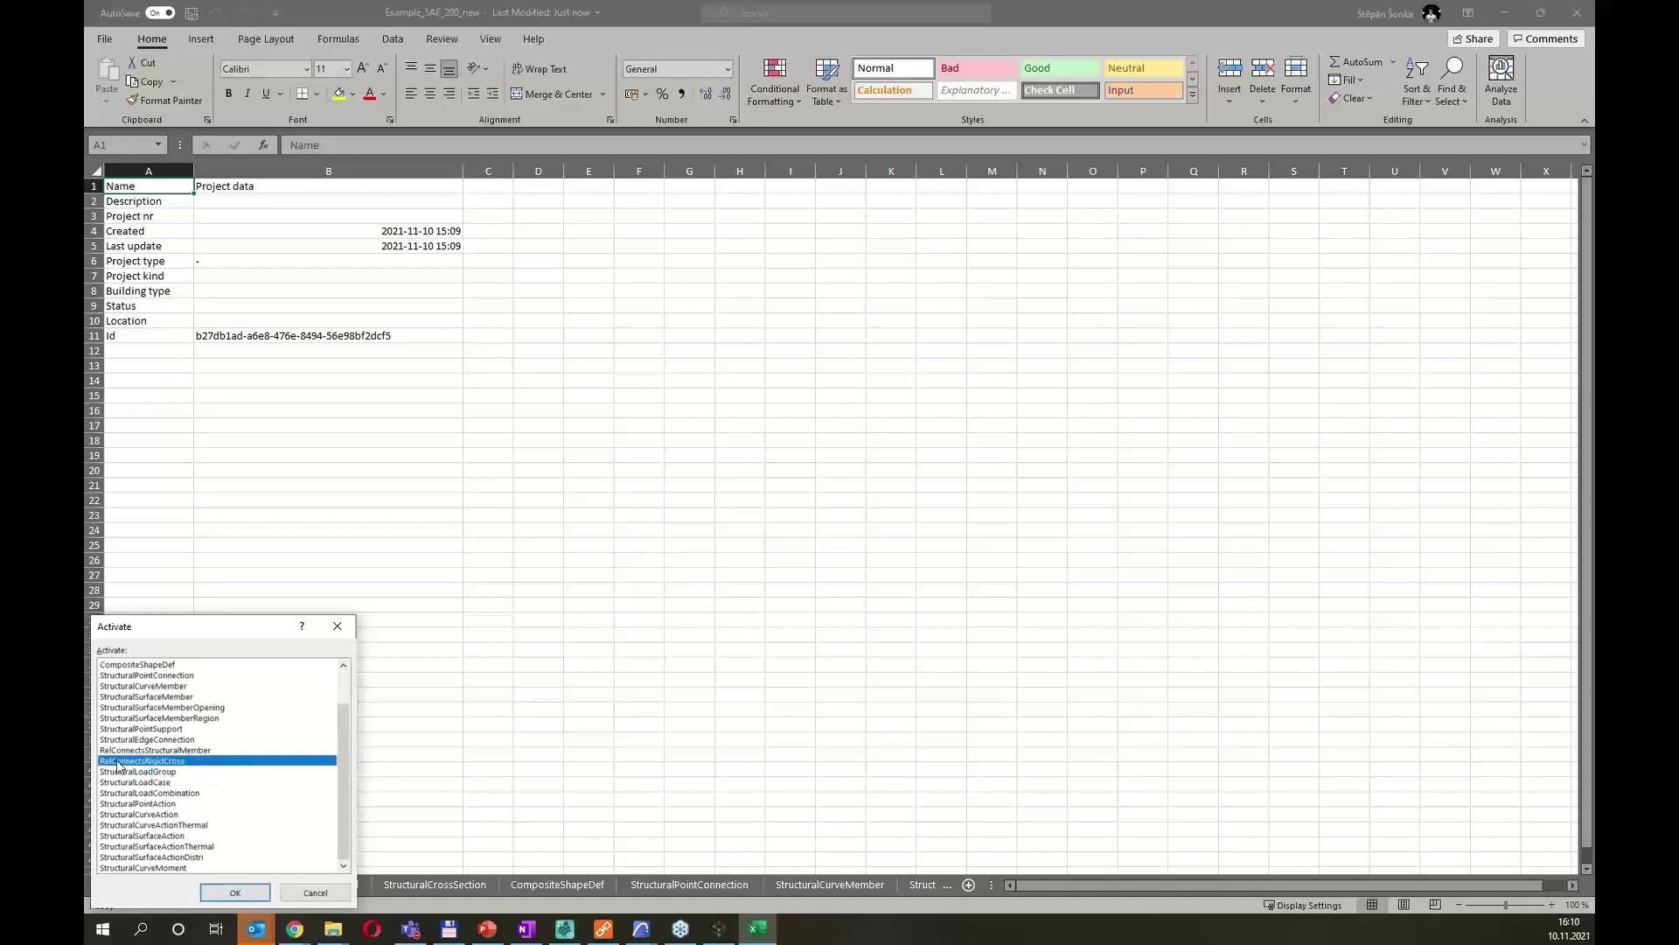
left_click(234, 891)
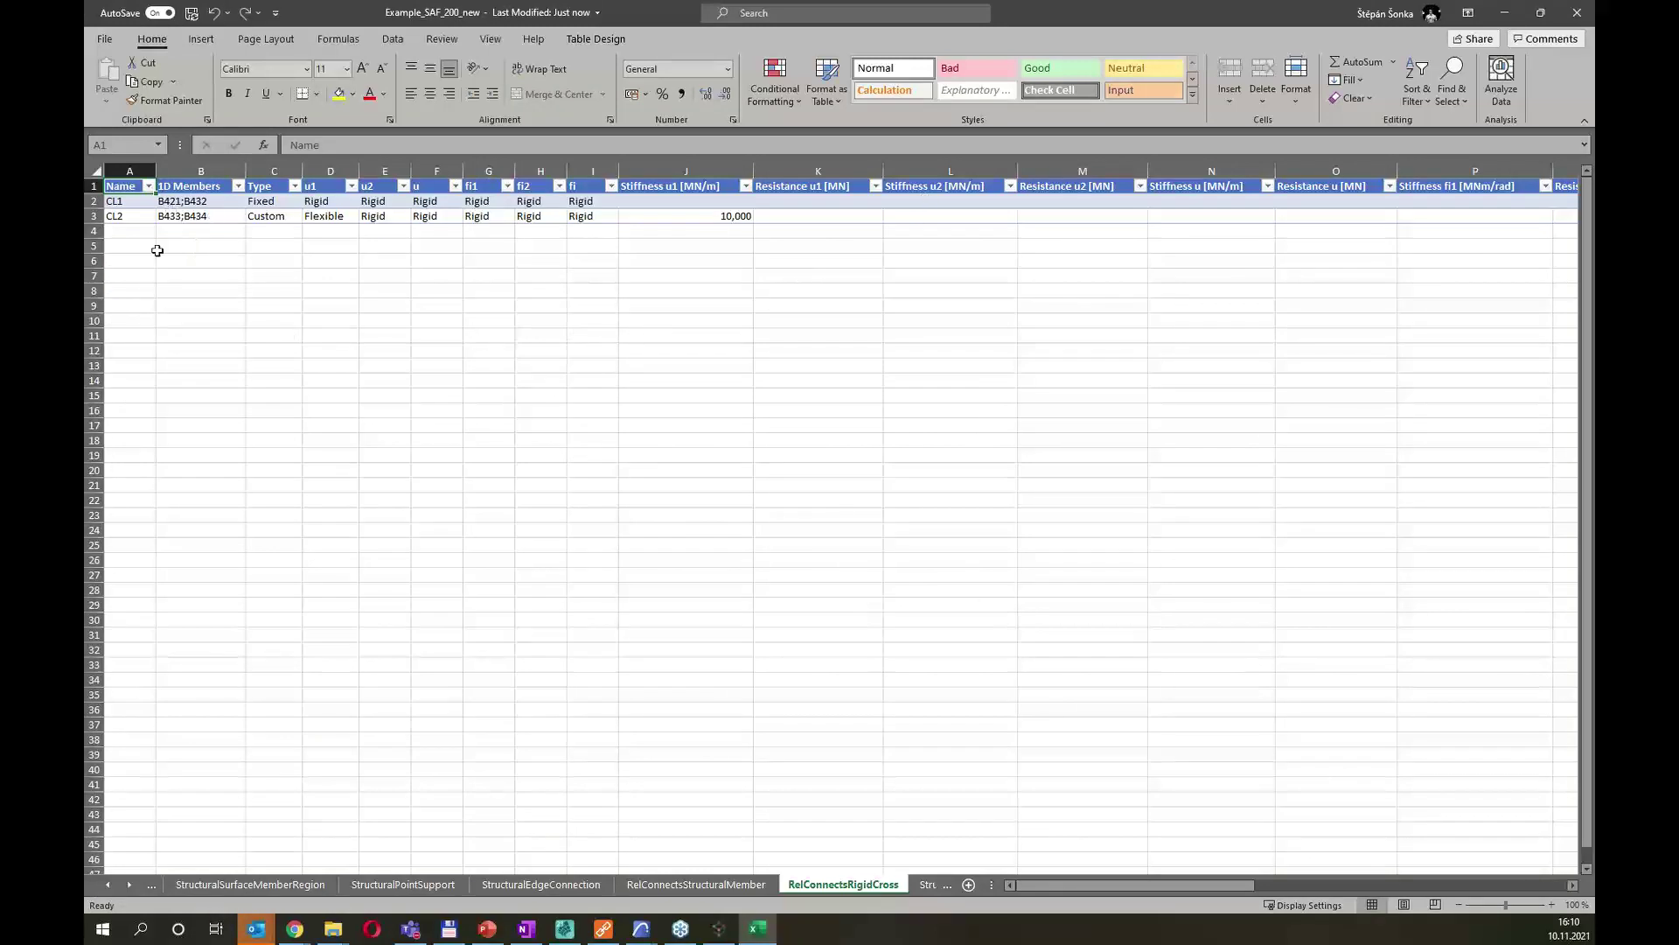
Examine the type, u1 condition and u1 stiffness of cross-link CL2 in the rigid cross table.
left_click(94, 216)
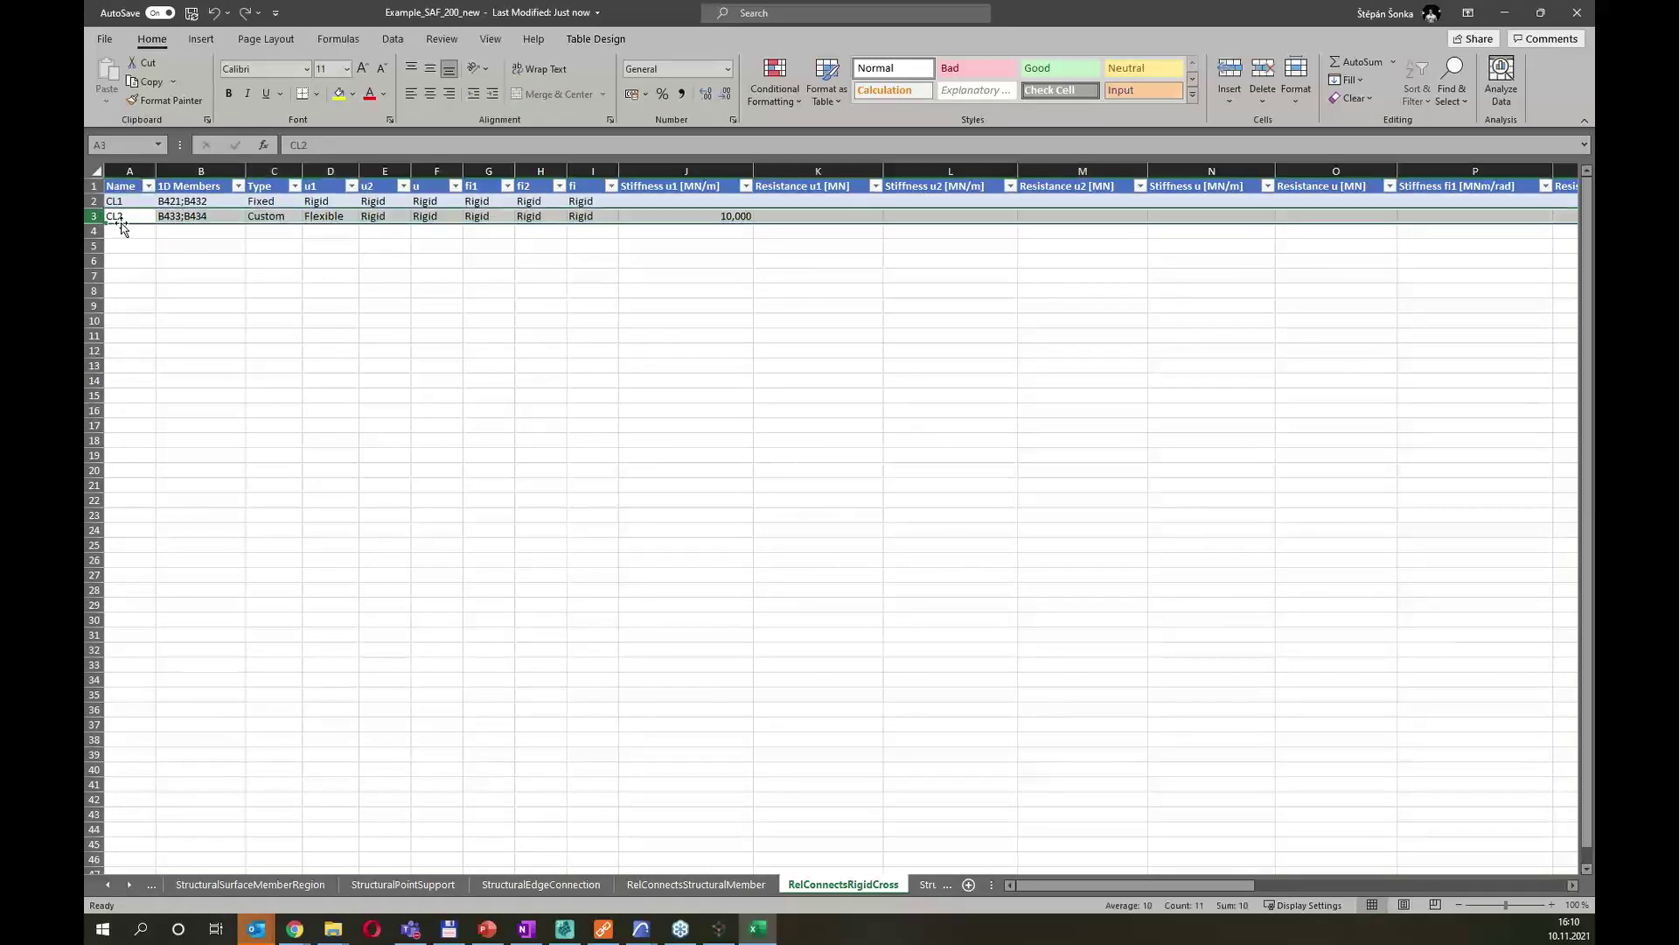
left_click(264, 216)
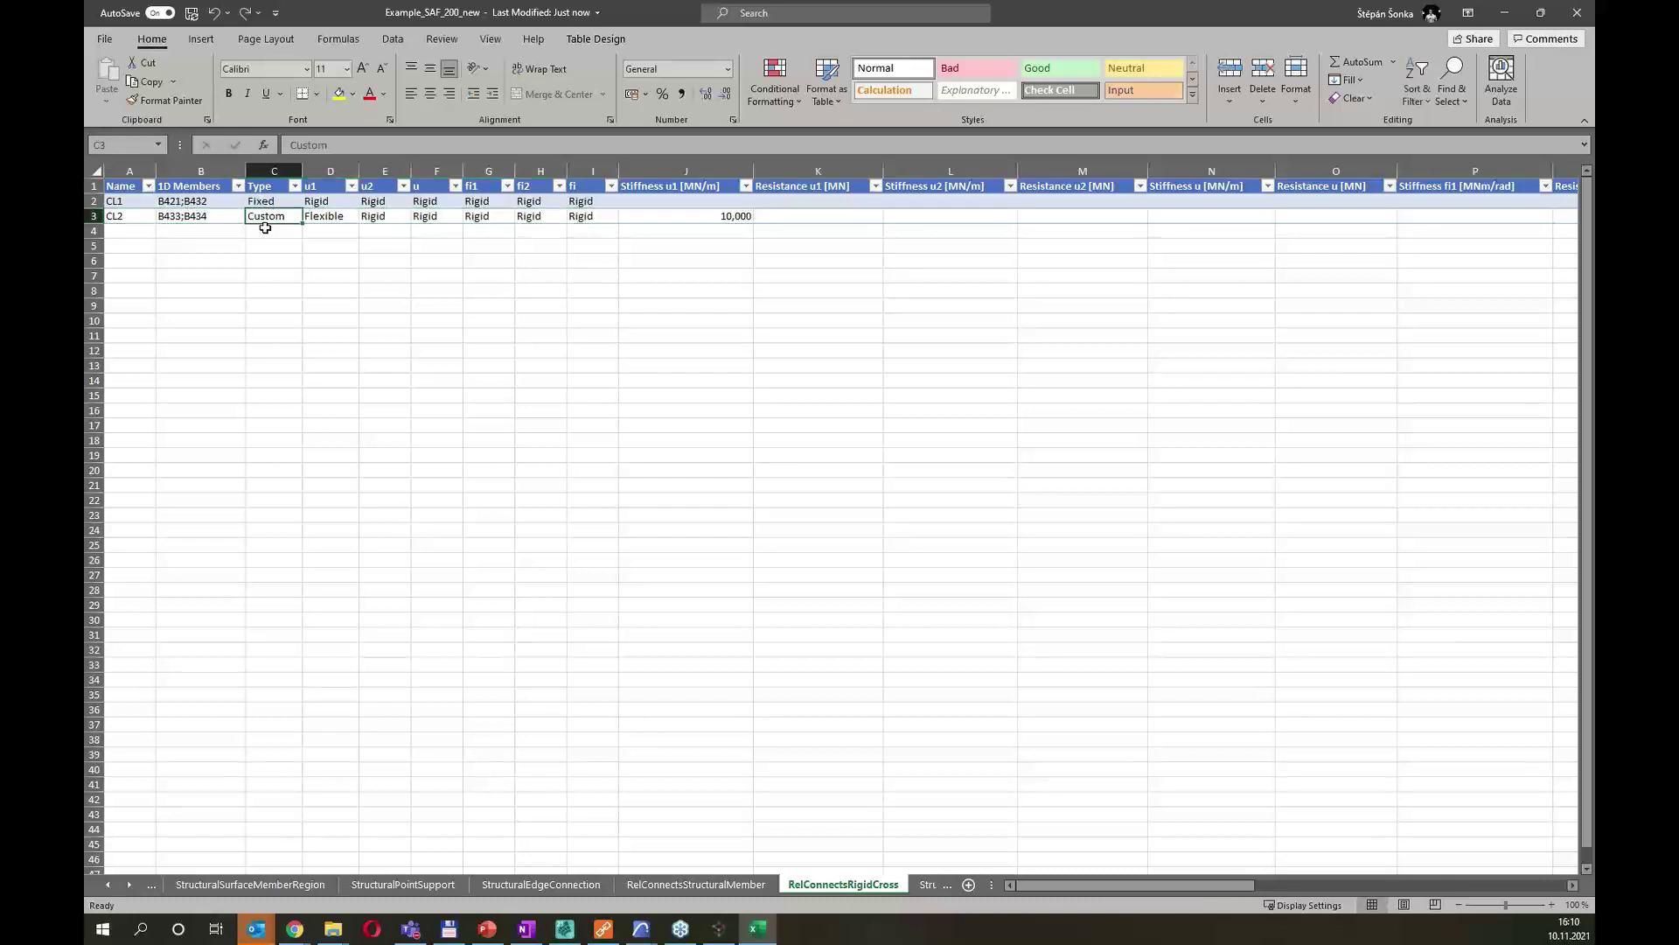
key("ctrl+a")
key("ctrl+a")
left_click(335, 230)
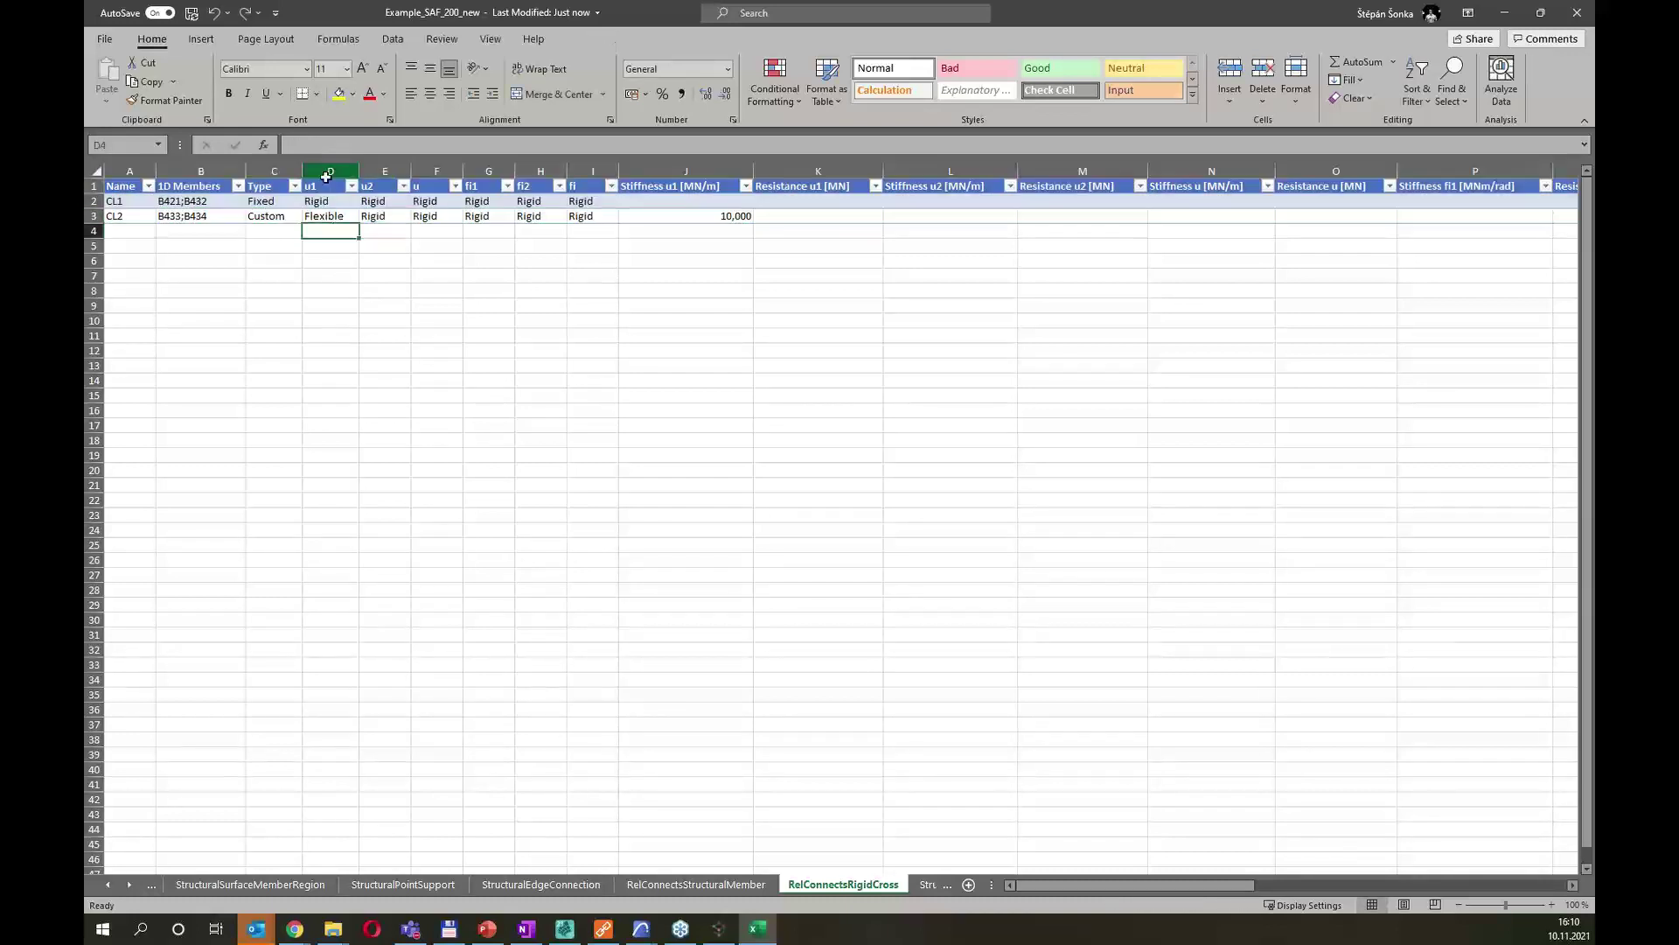
left_click(327, 178)
left_click(326, 216)
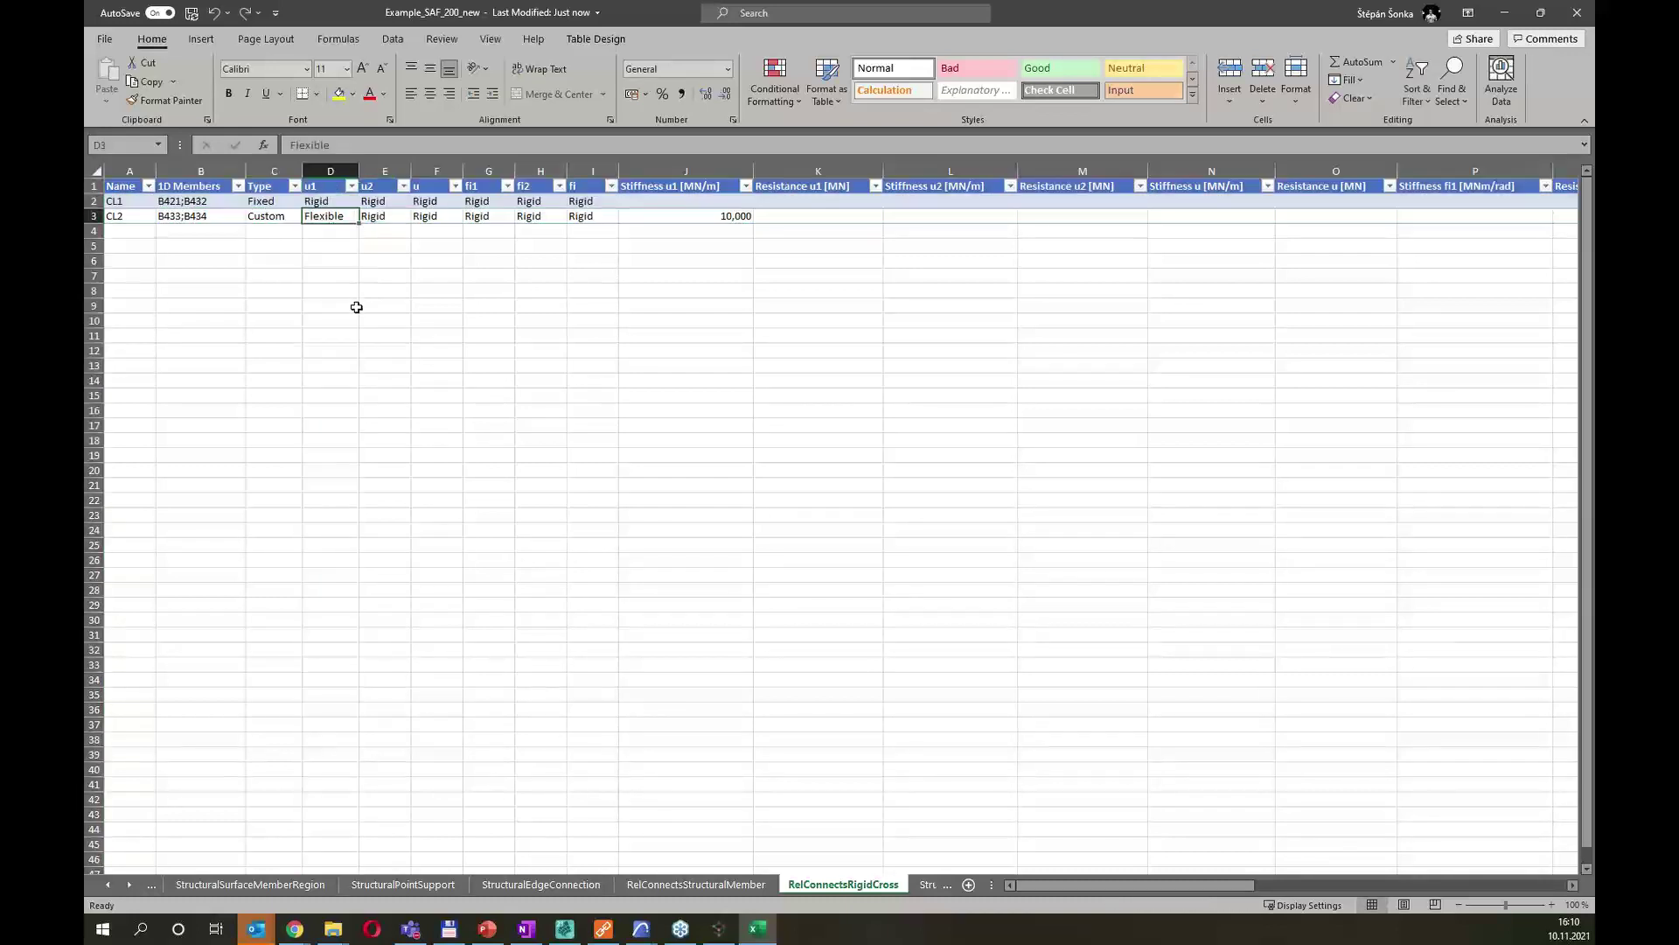
left_click(676, 217)
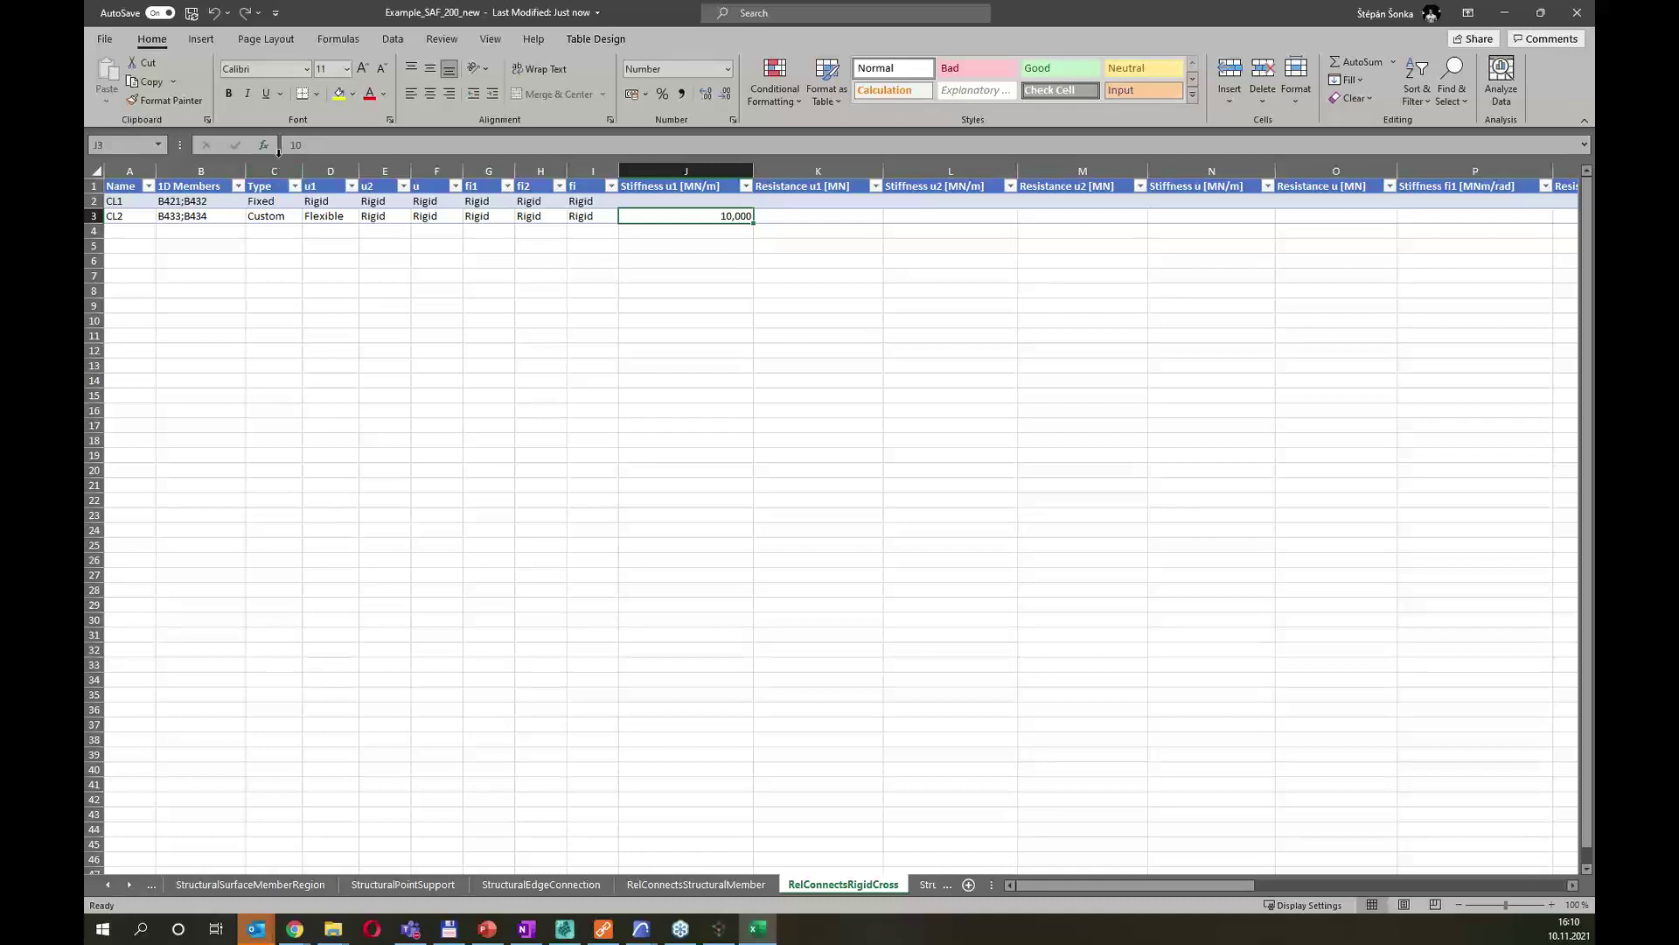
Check the type of cross-link CL1 and highlight its row from Name through fi.
left_click(280, 184)
left_click(278, 202)
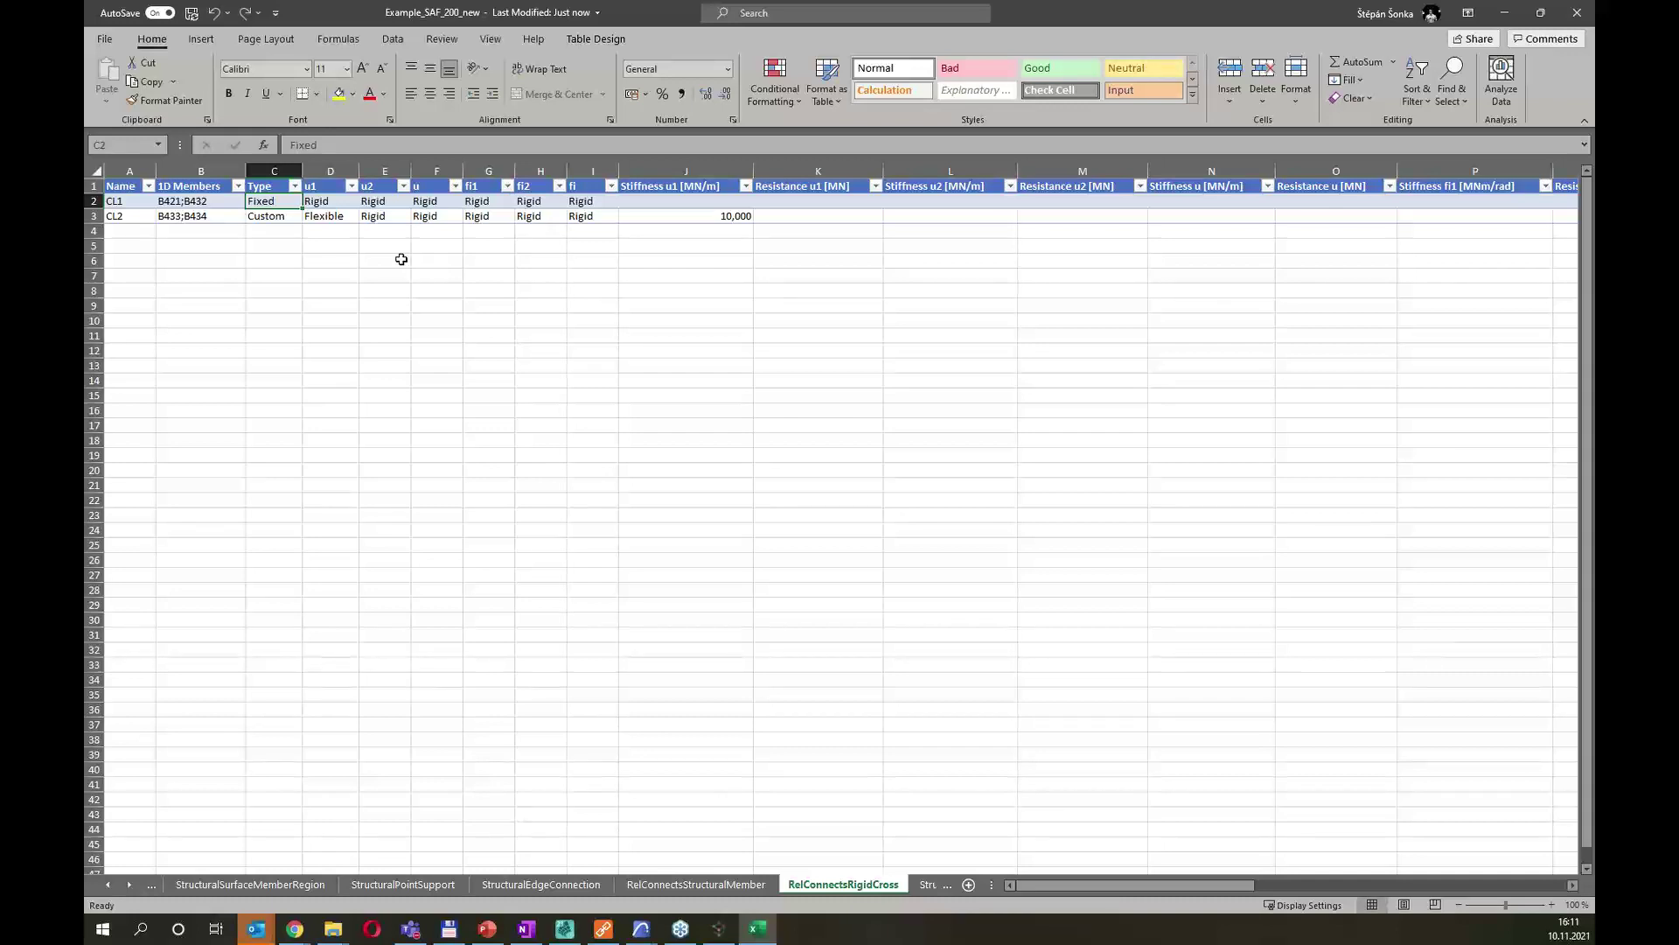
left_click_drag(147, 203, 582, 203)
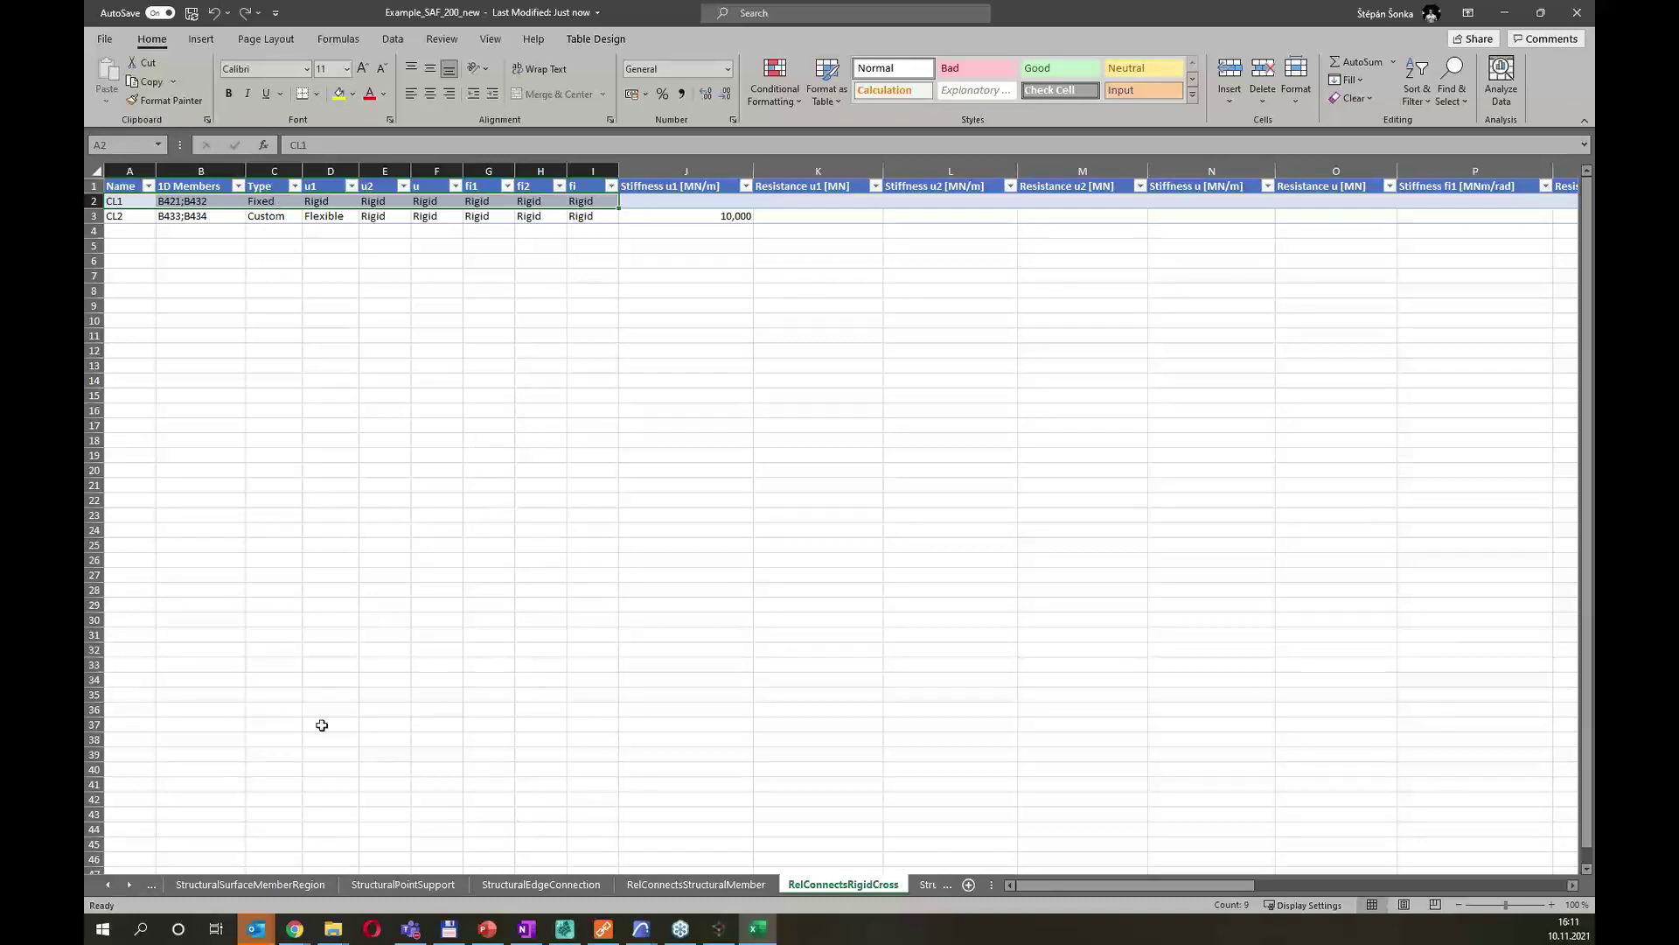
Switch to the StructuralCurveAction sheet and highlight the opening-edge and subregion-edge force actions of the first two loads.
right_click(109, 890)
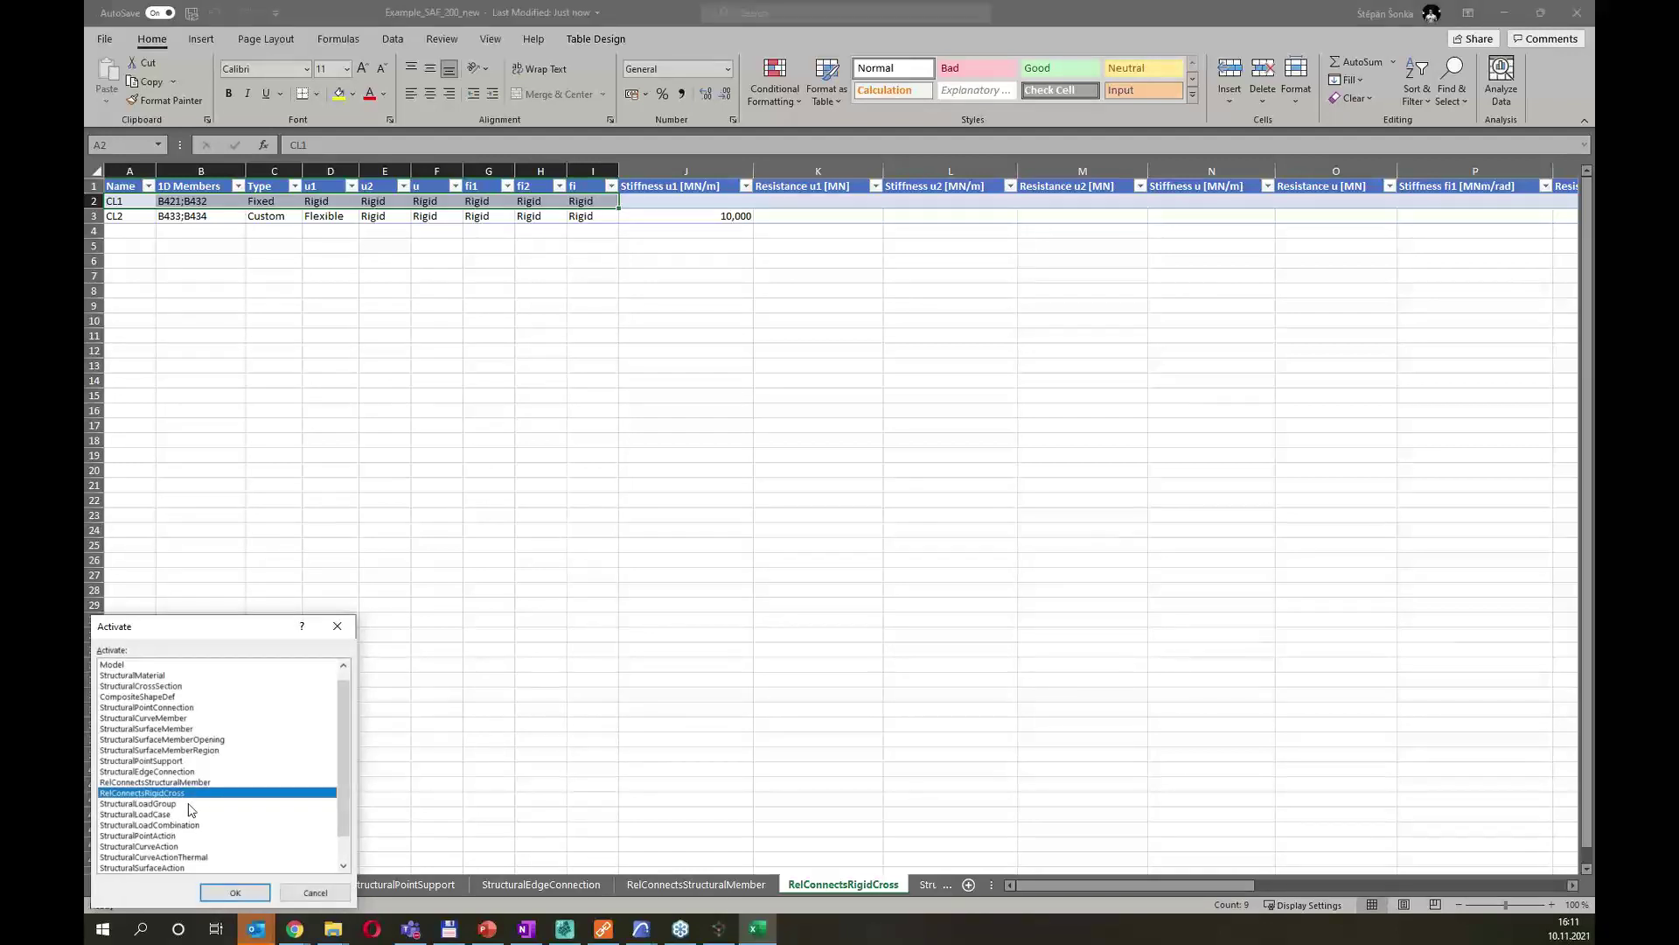
scroll(234, 823, "down", 1)
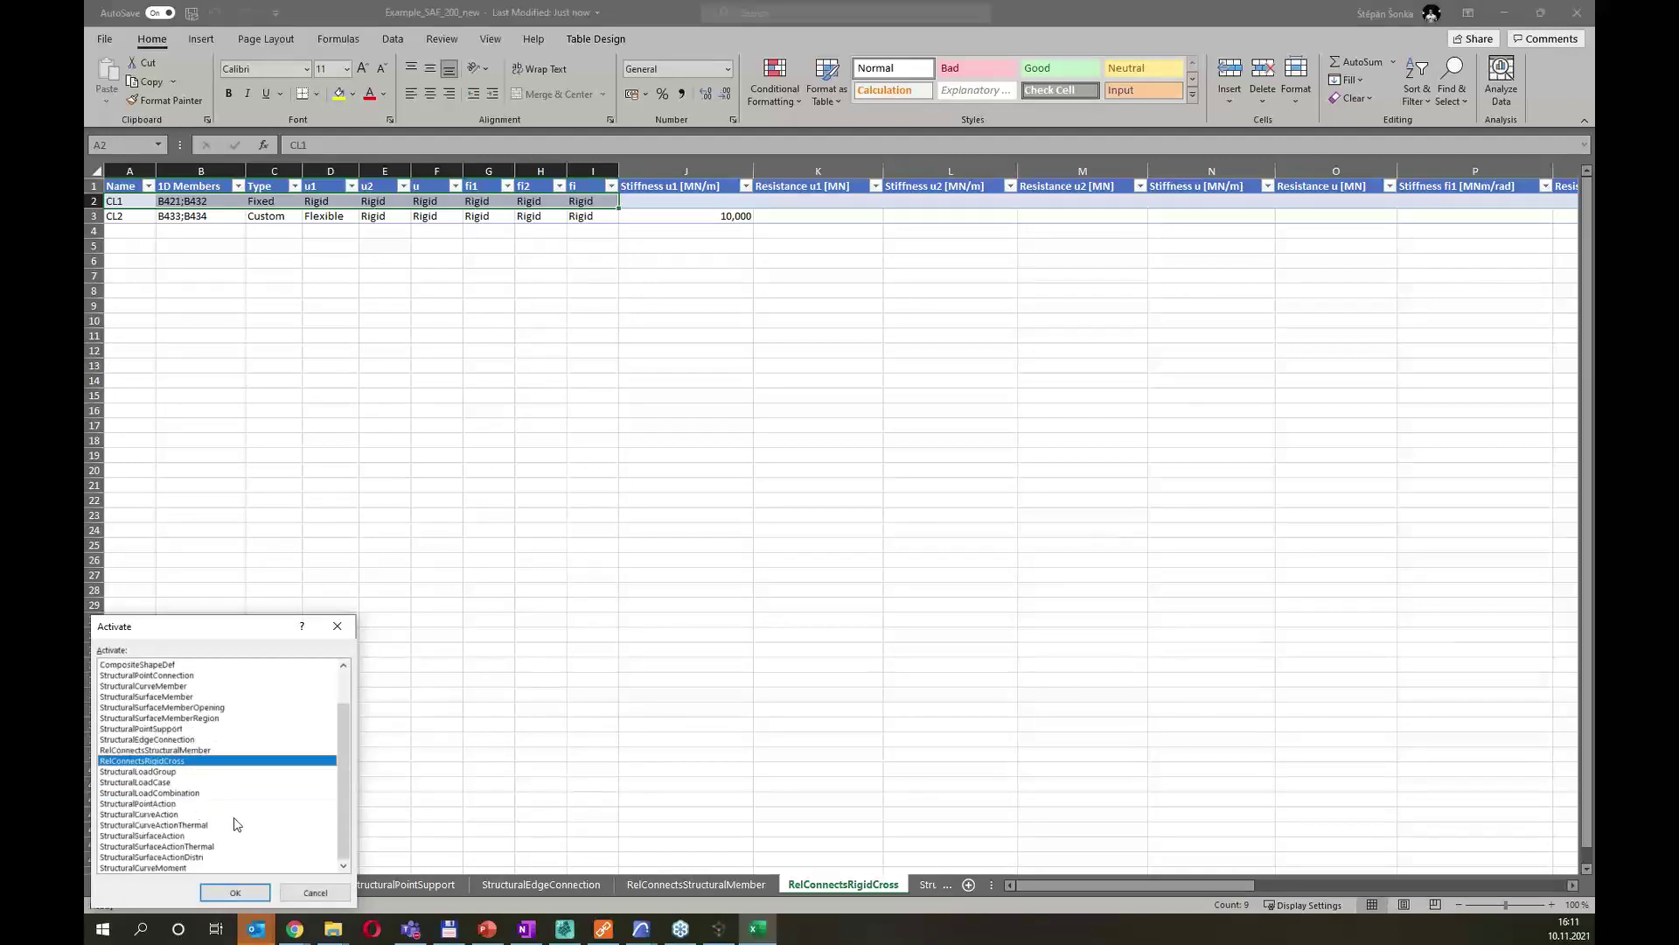
left_click(149, 815)
left_click(246, 891)
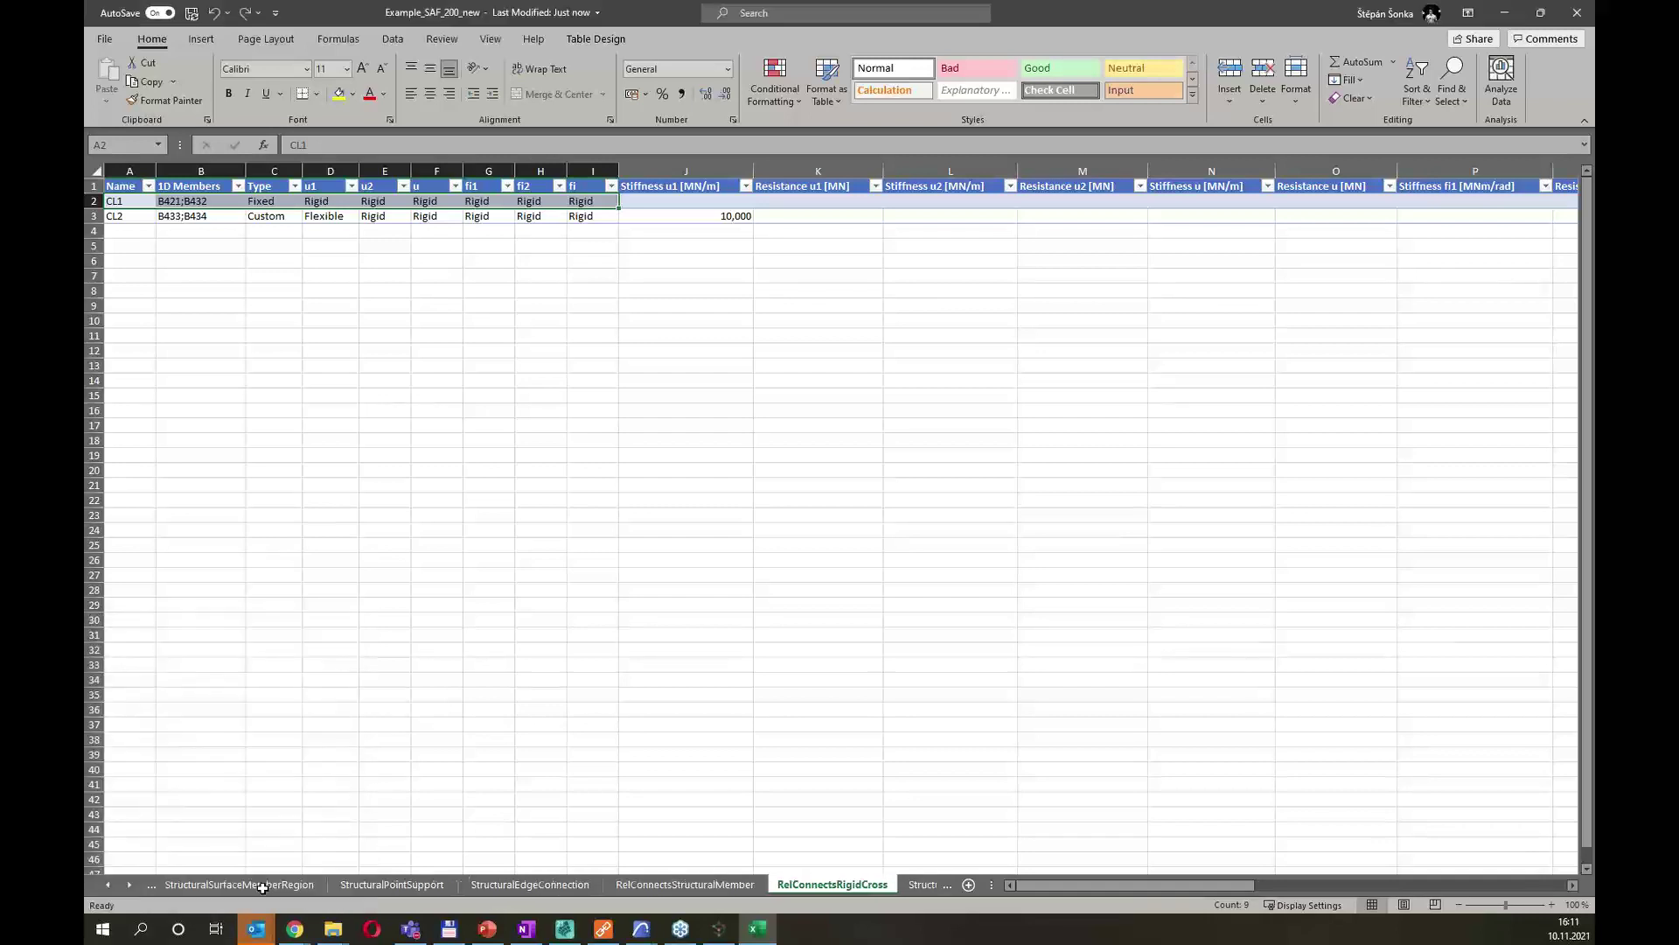
left_click(335, 577)
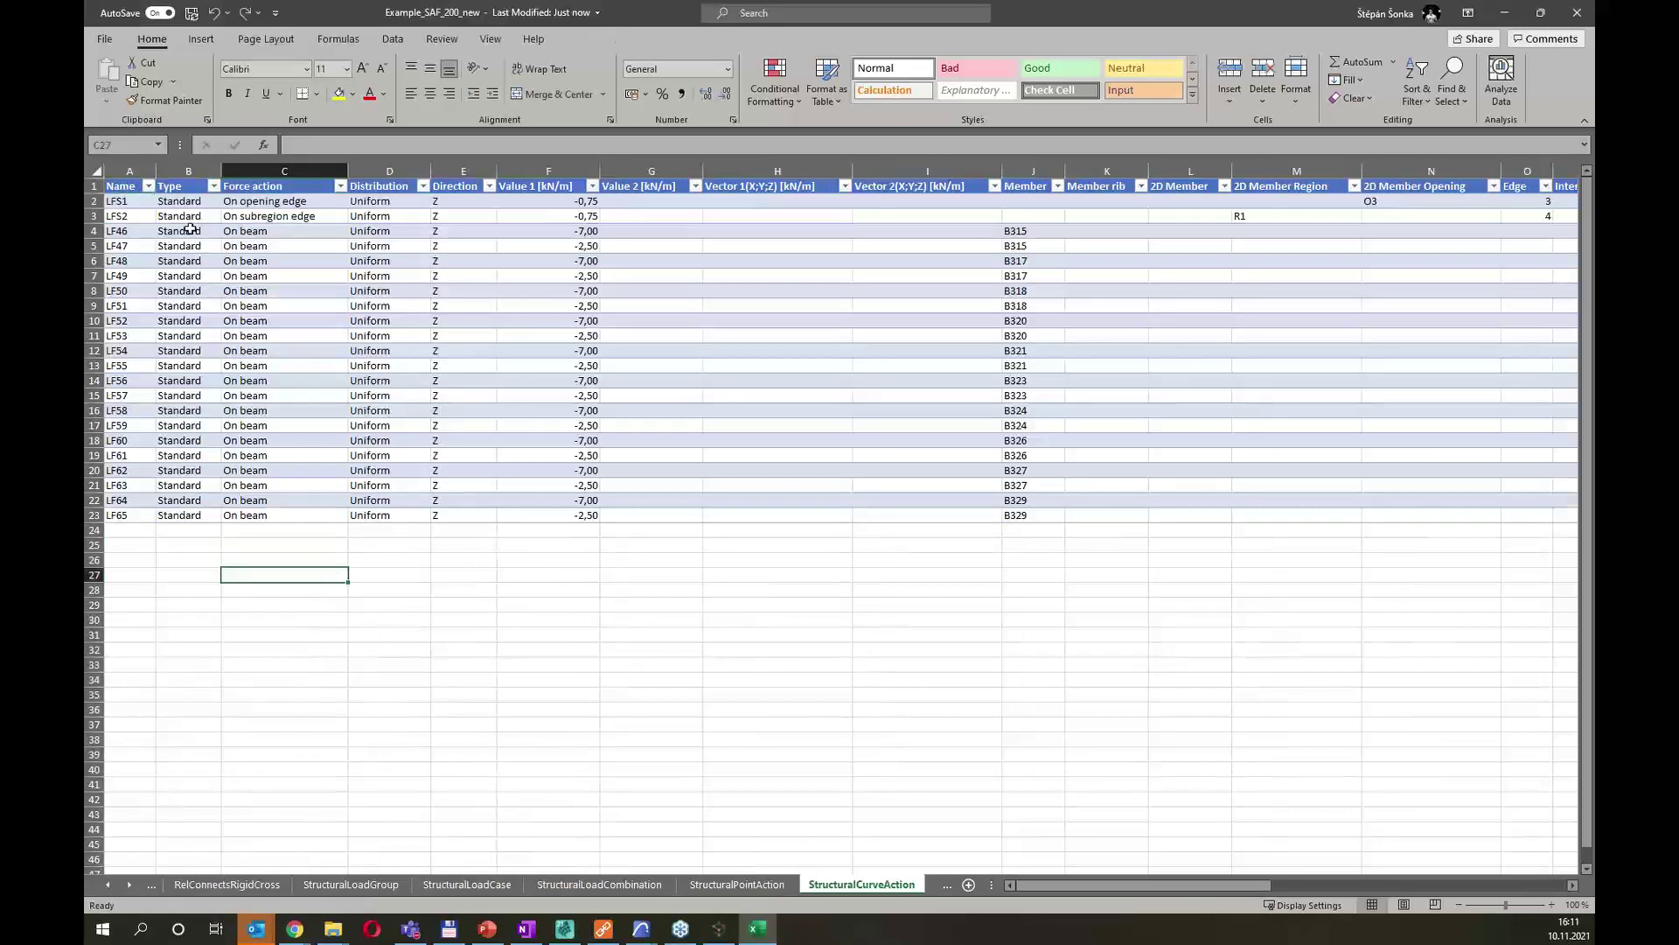
left_click_drag(139, 202, 315, 214)
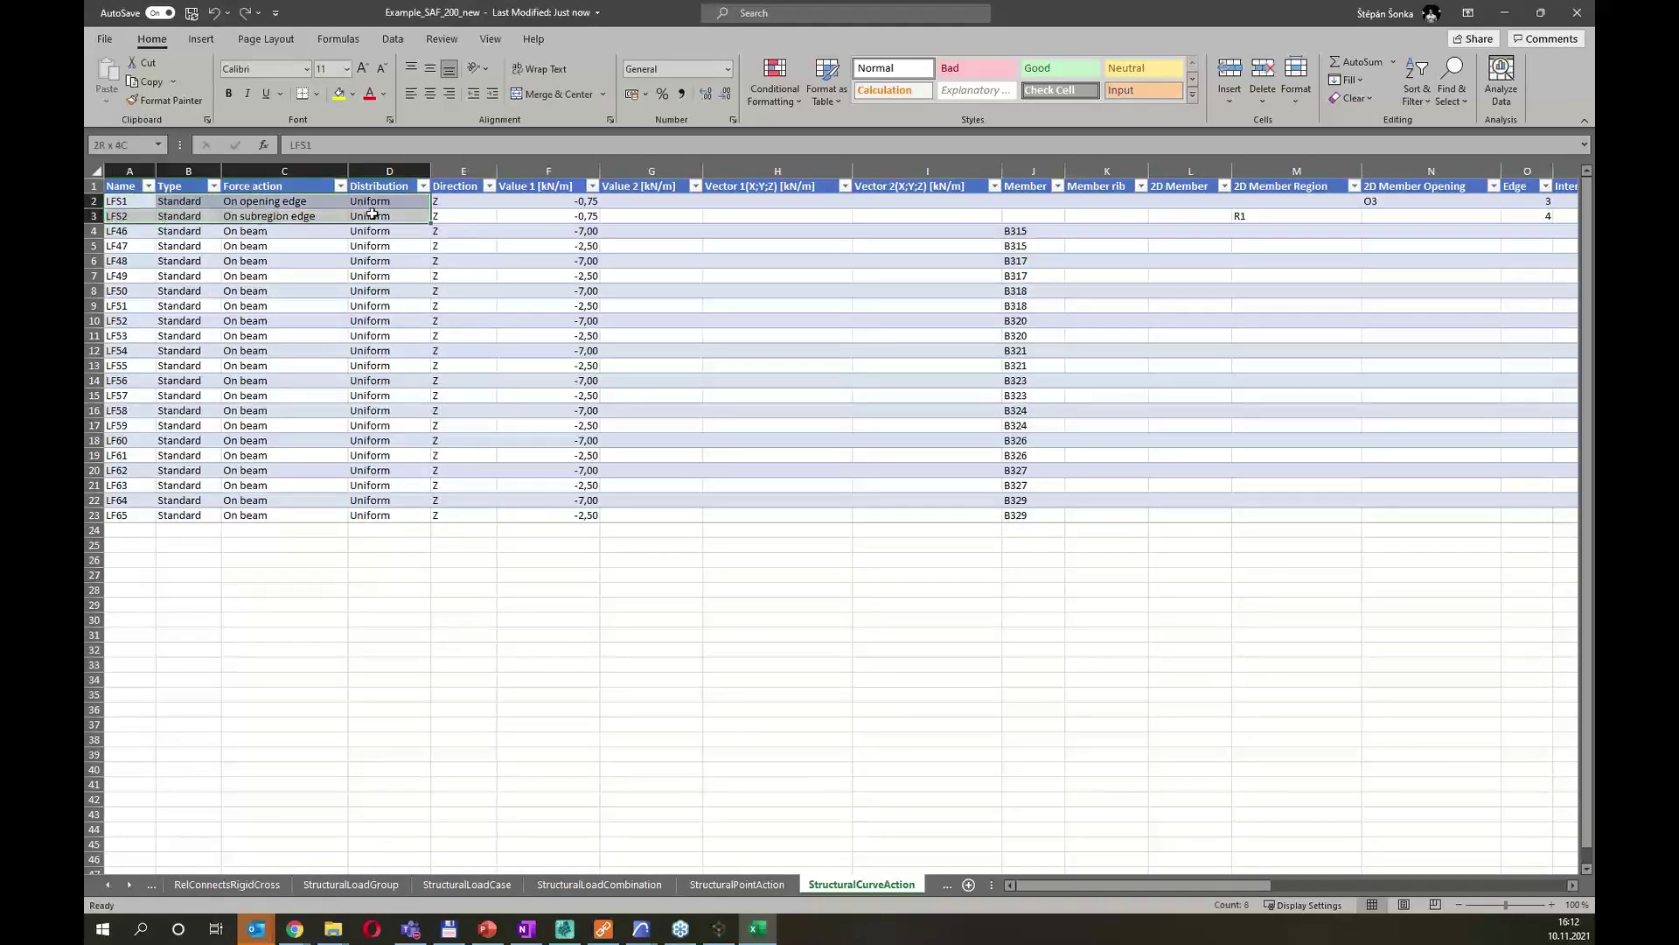
left_click(307, 214)
left_click(304, 206, "shift")
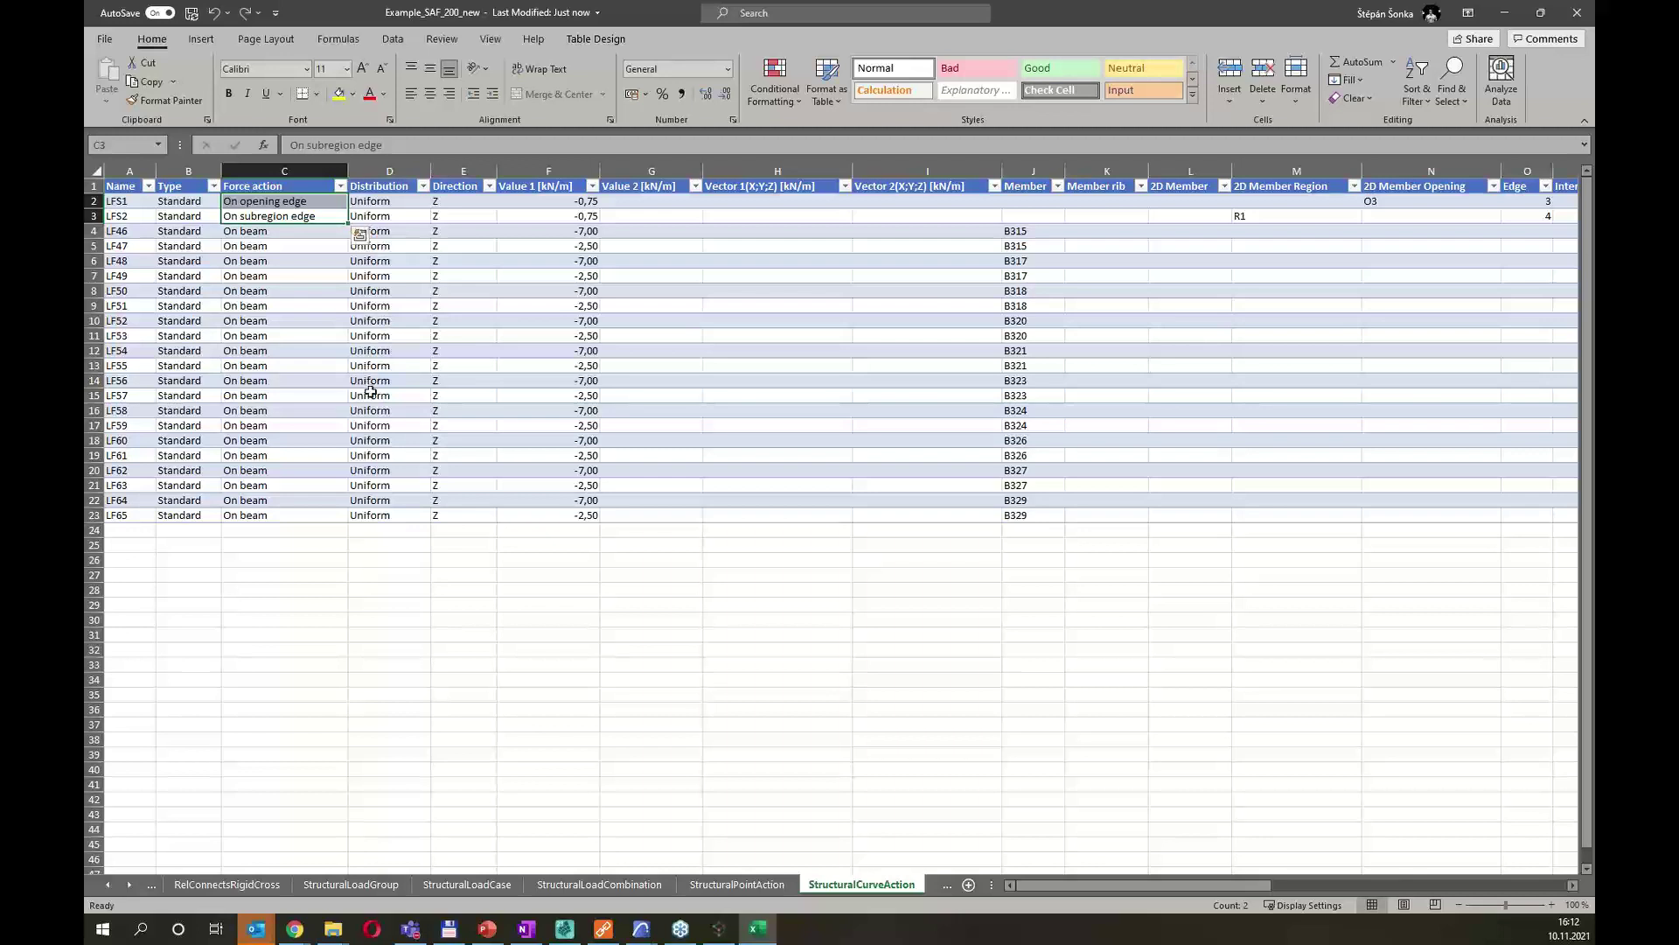
Switch to the StructuralCurveActionThermal sheet and highlight the thermal load names LT1 to LT4.
right_click(127, 889)
left_click(192, 825)
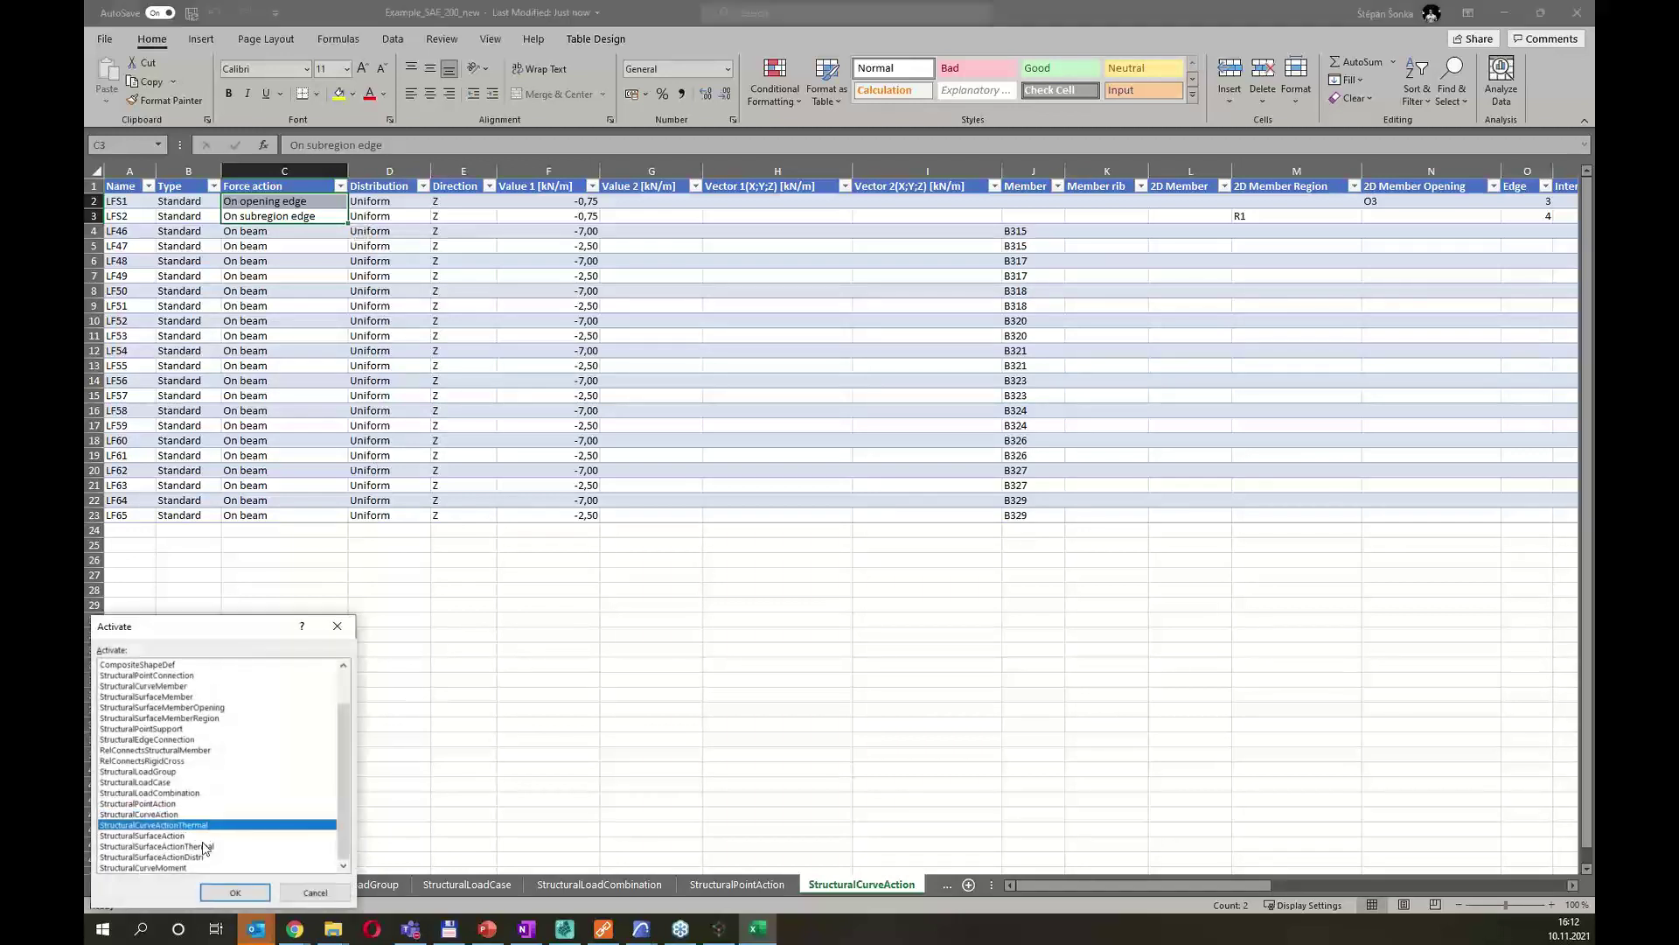
left_click(235, 892)
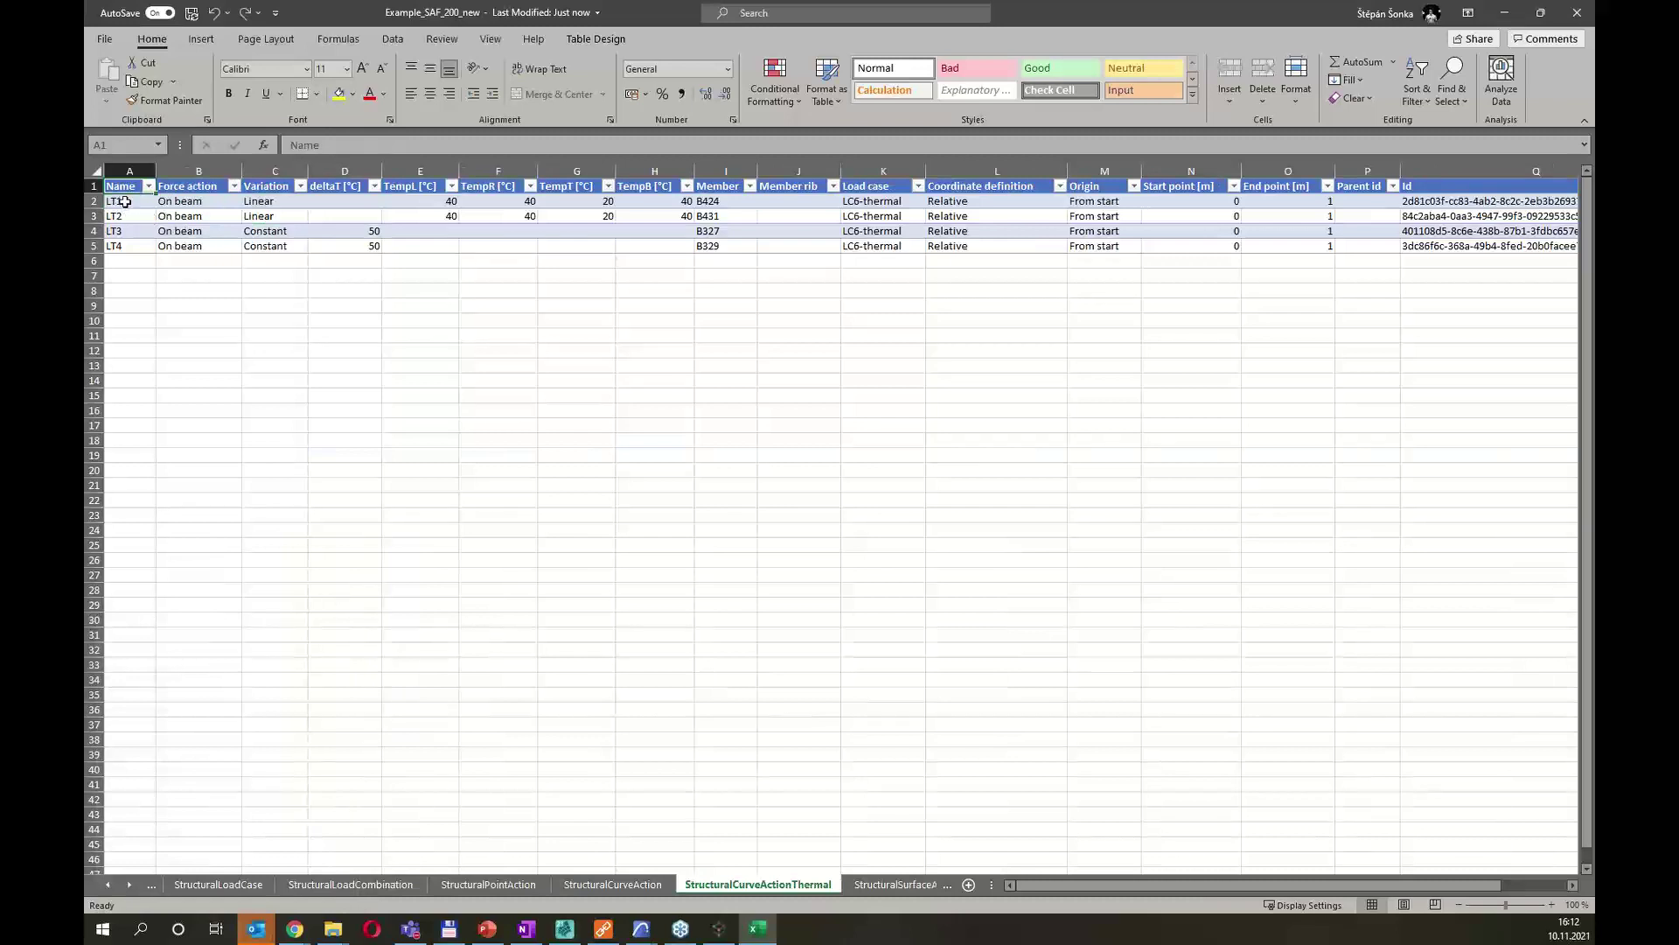
left_click_drag(126, 202, 125, 247)
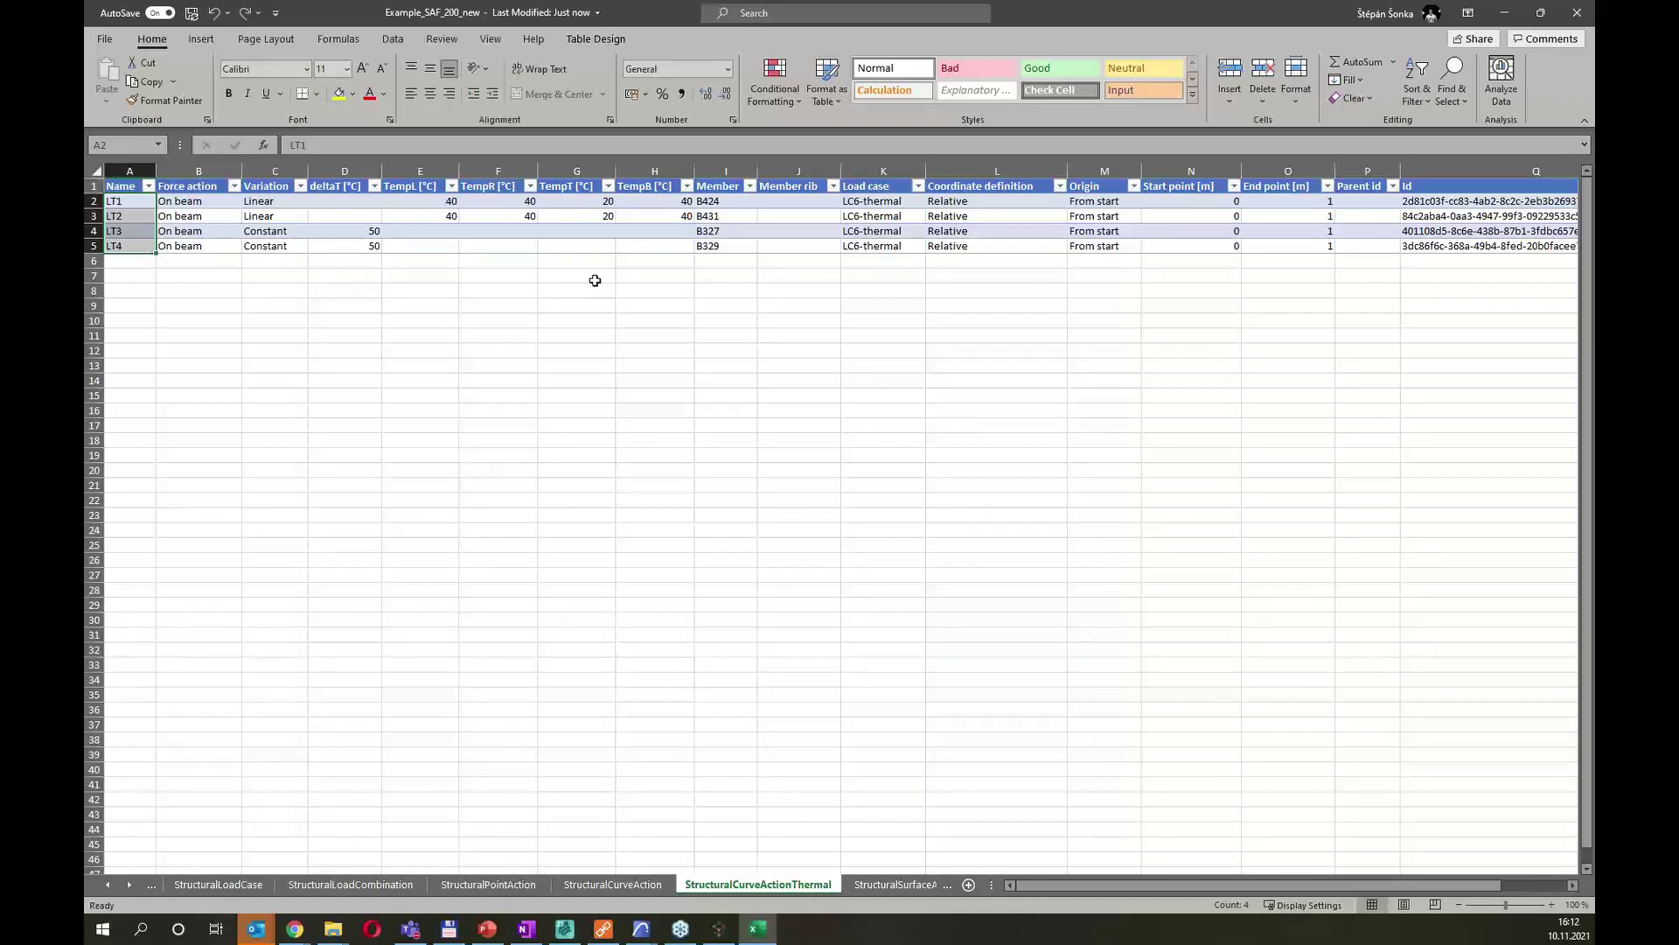
Switch to the StructuralSurfaceAction sheet and examine the 2D Member Distribution column with load panels LP1 and LP2.
right_click(103, 887)
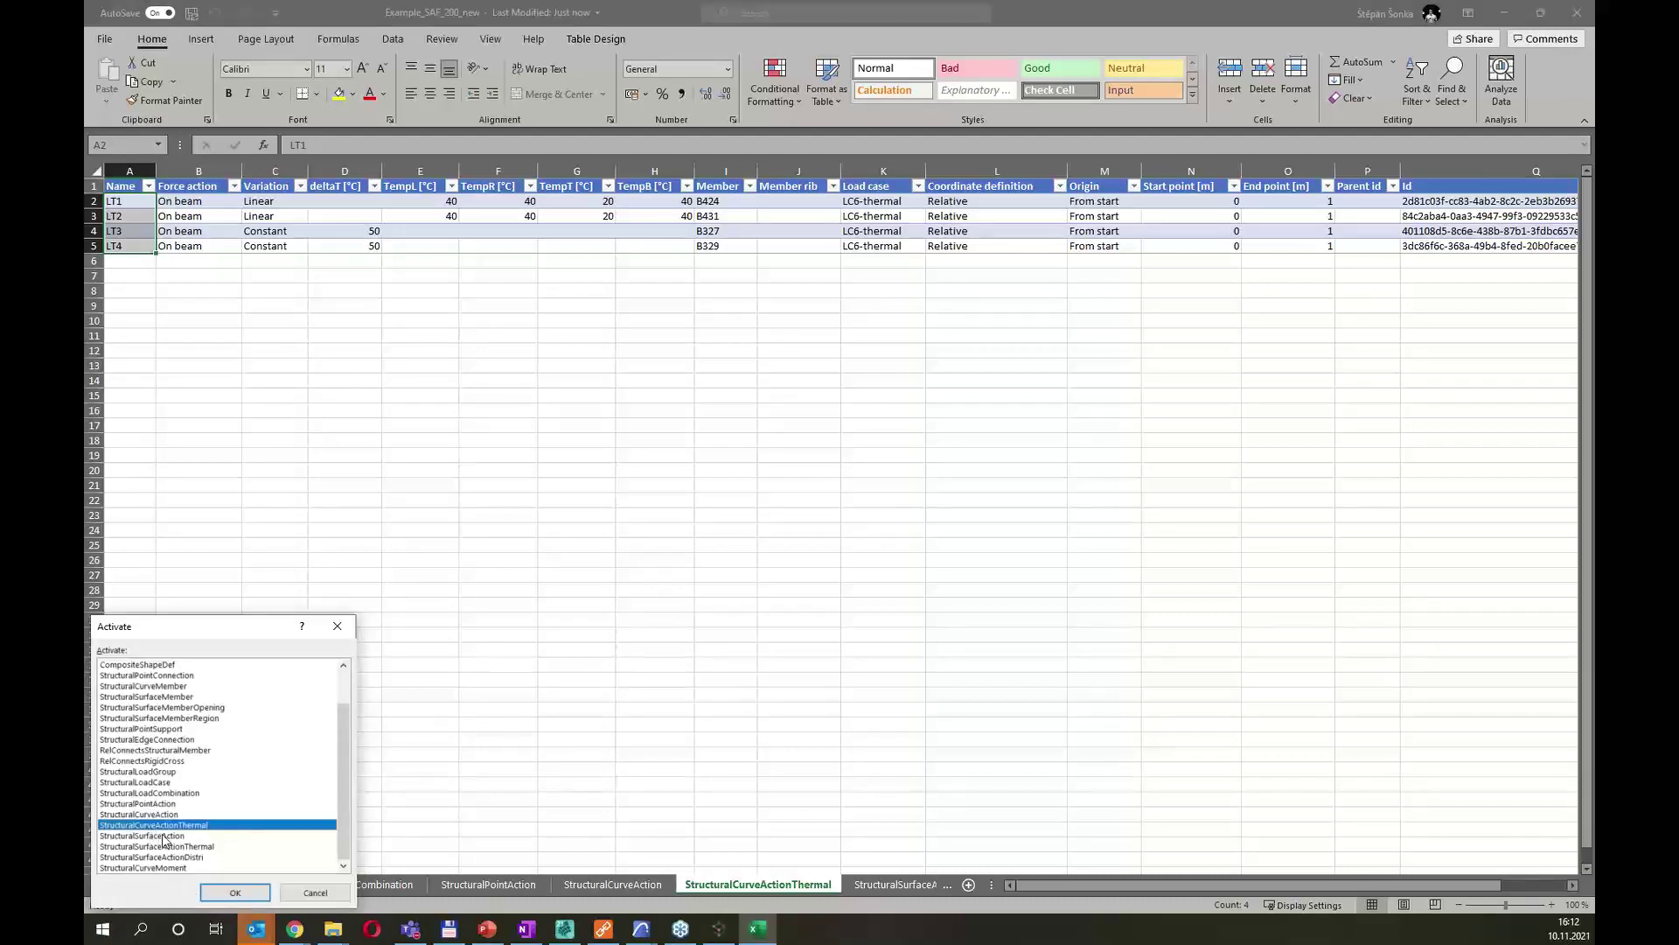
left_click(163, 837)
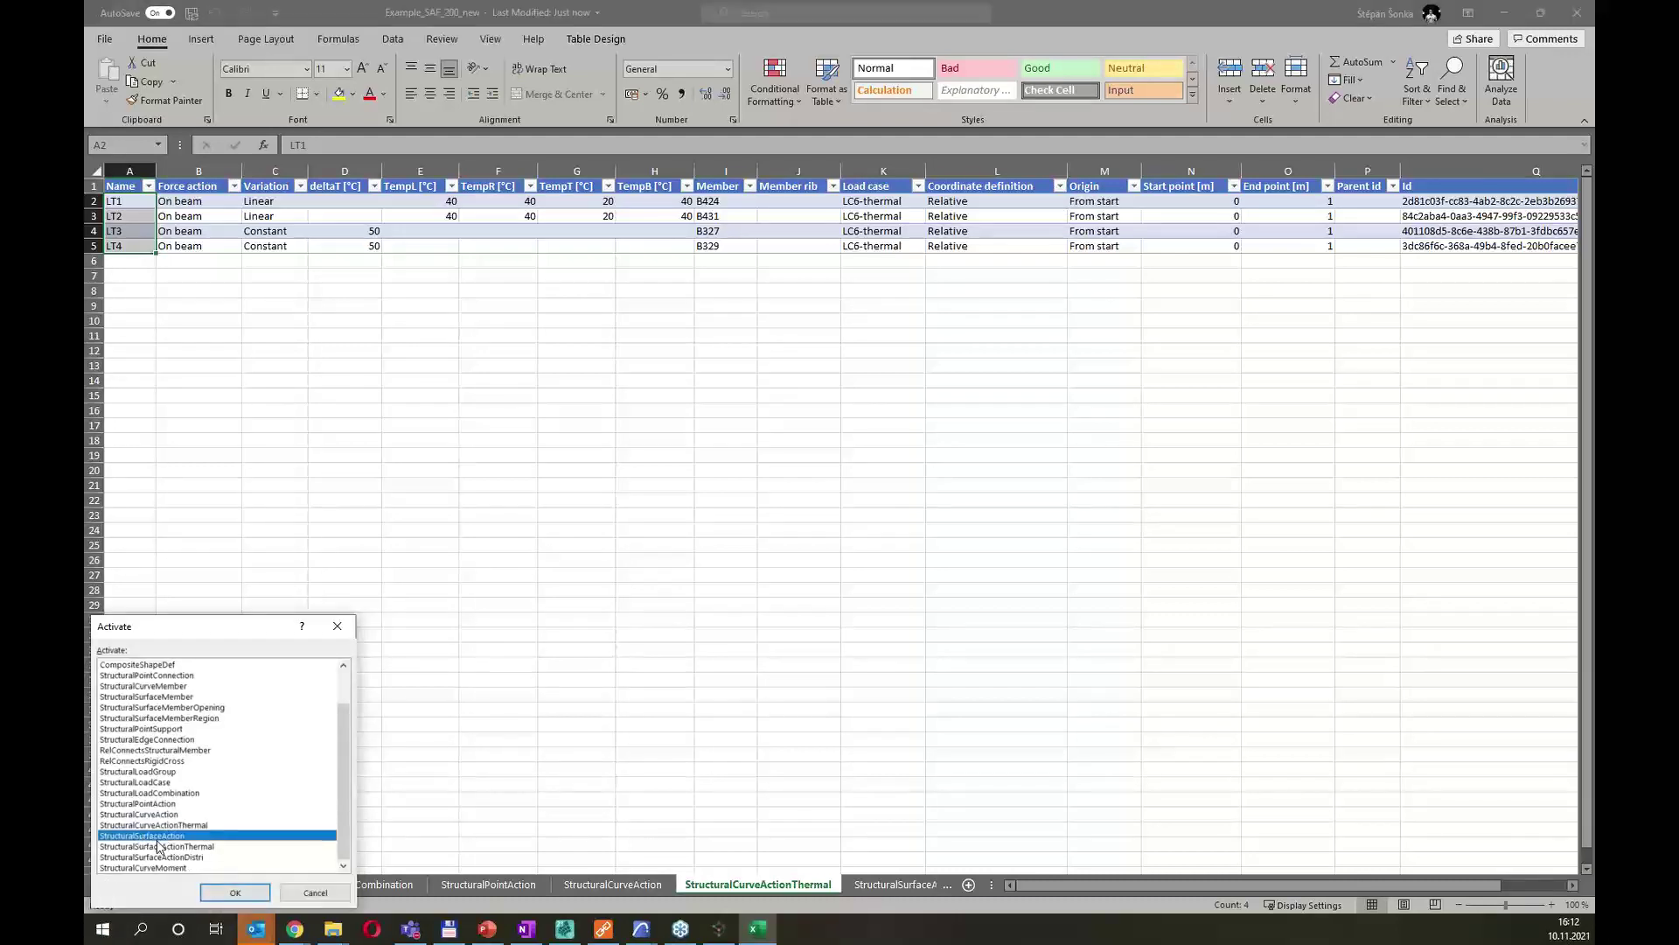
left_click(235, 892)
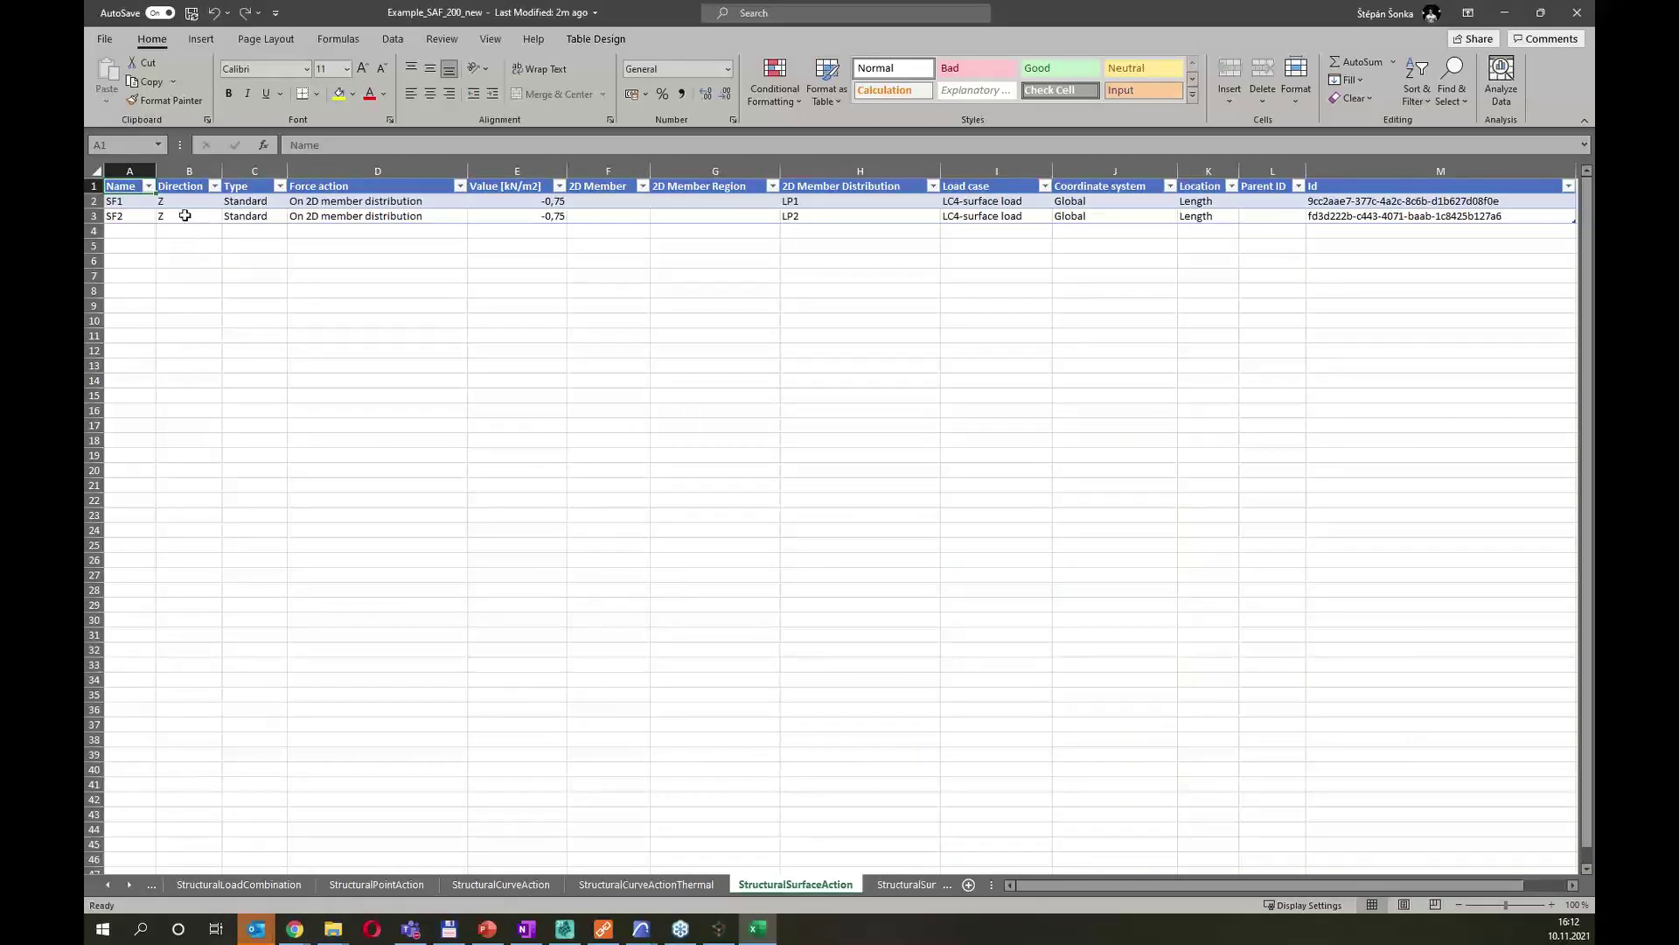
left_click(848, 203)
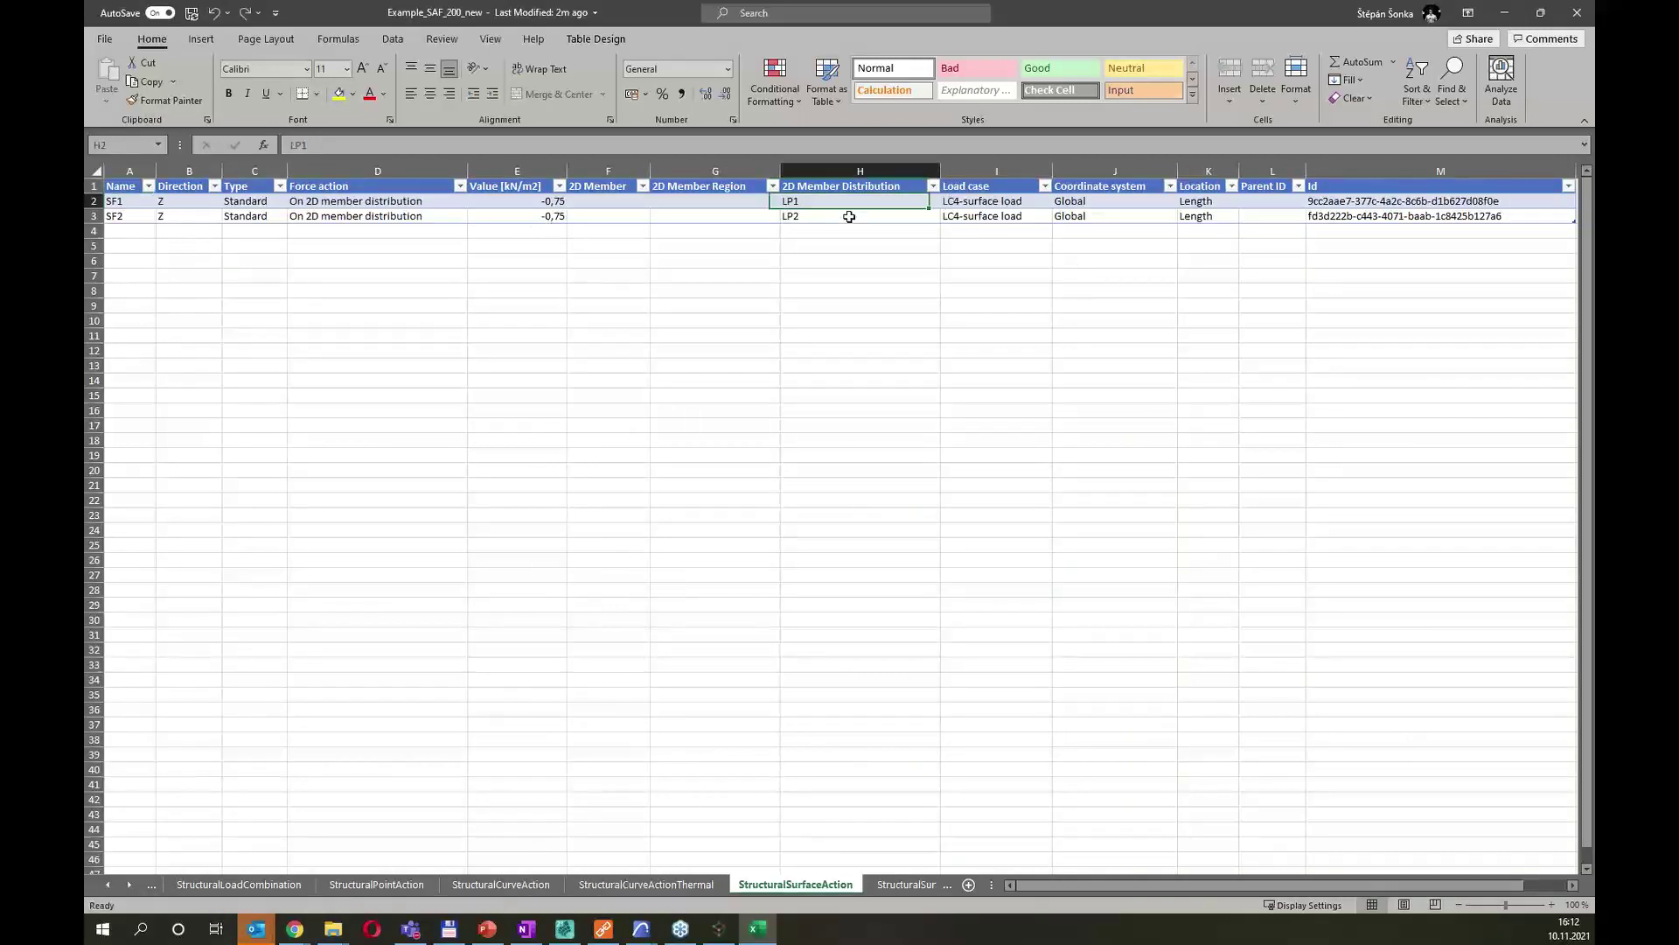
left_click_drag(848, 216, 851, 218)
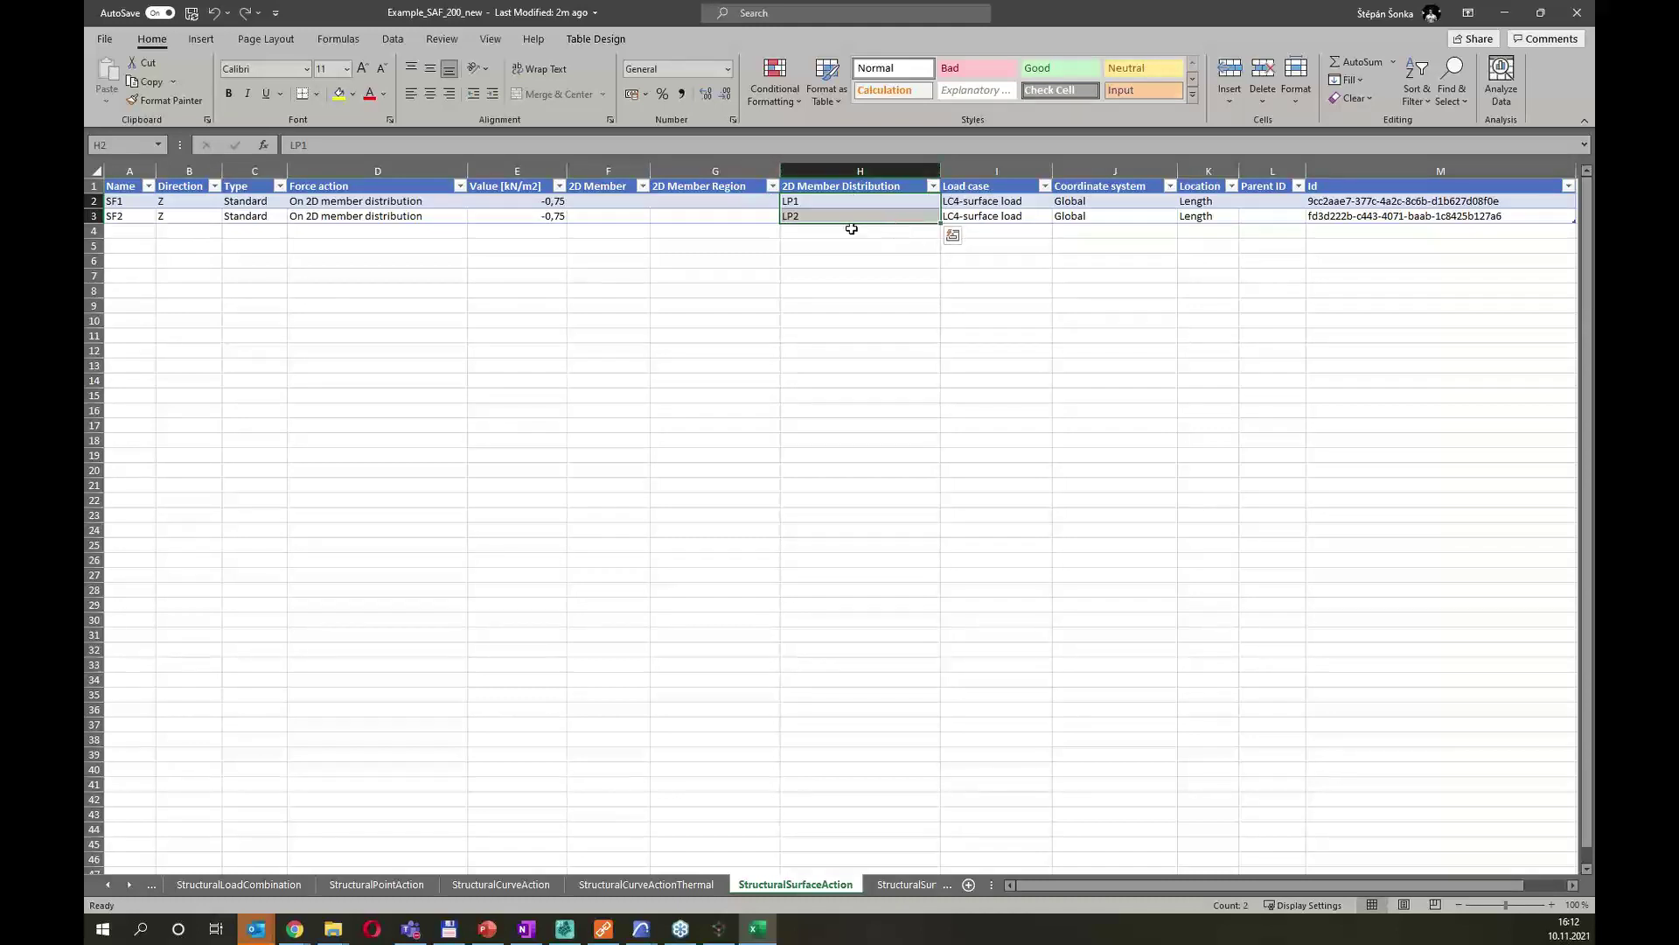
left_click(824, 185)
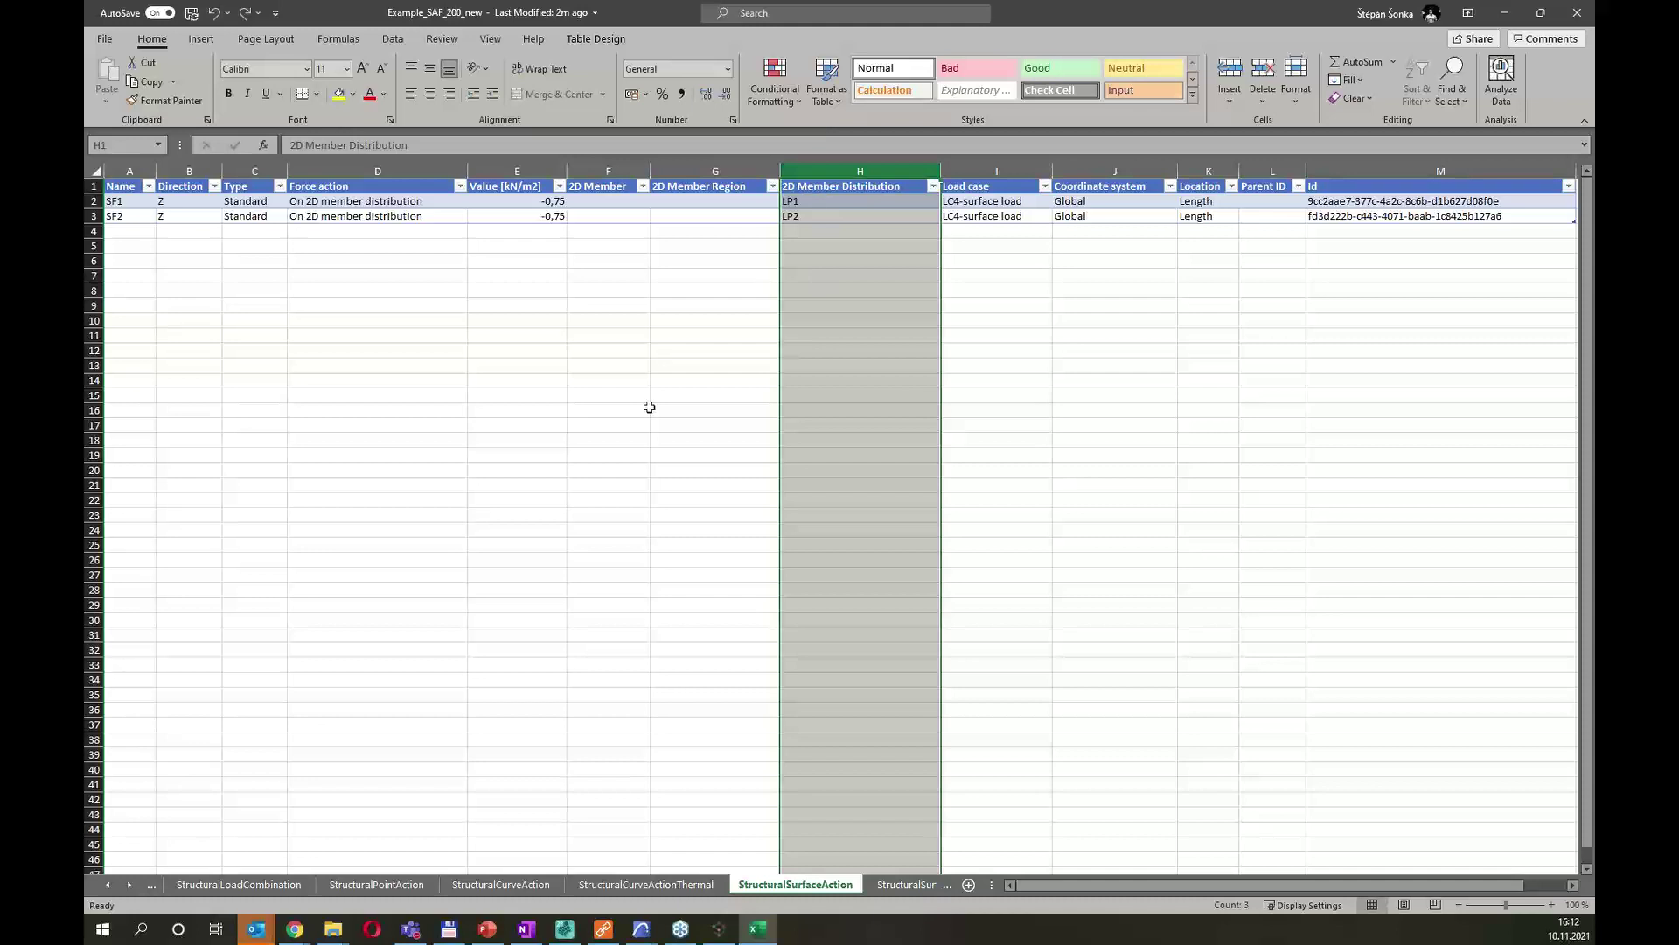
Switch to the StructuralSurfaceActionDistri sheet and examine the definitions of load panels LP1 and LP2.
right_click(130, 885)
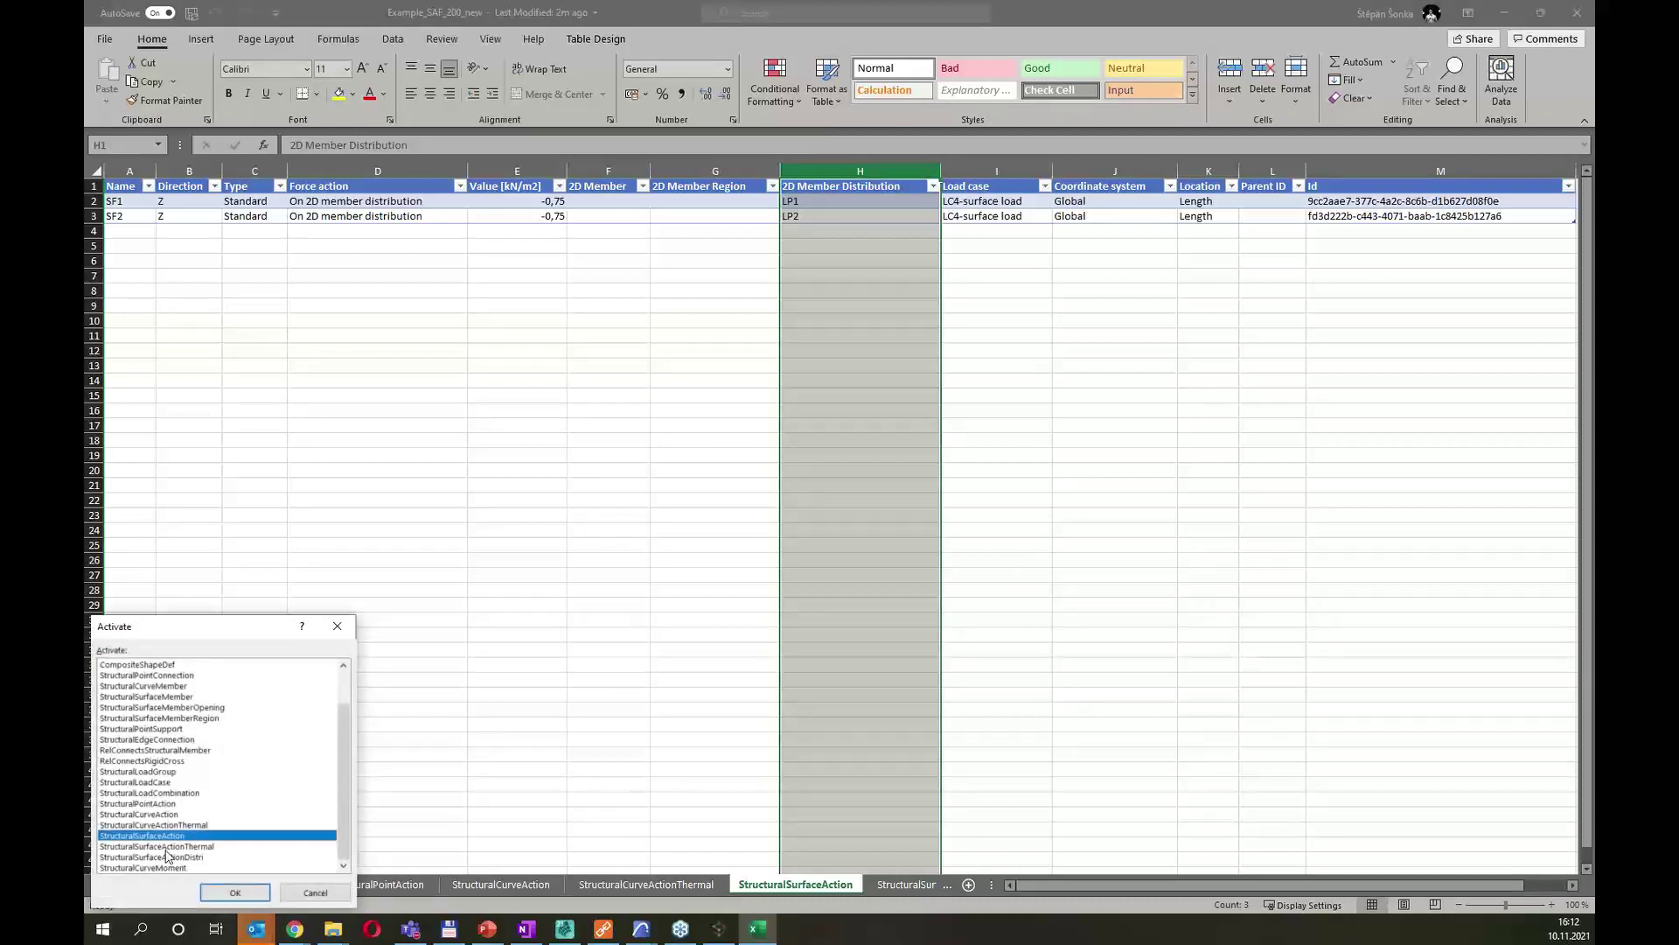
left_click(194, 857)
left_click(221, 889)
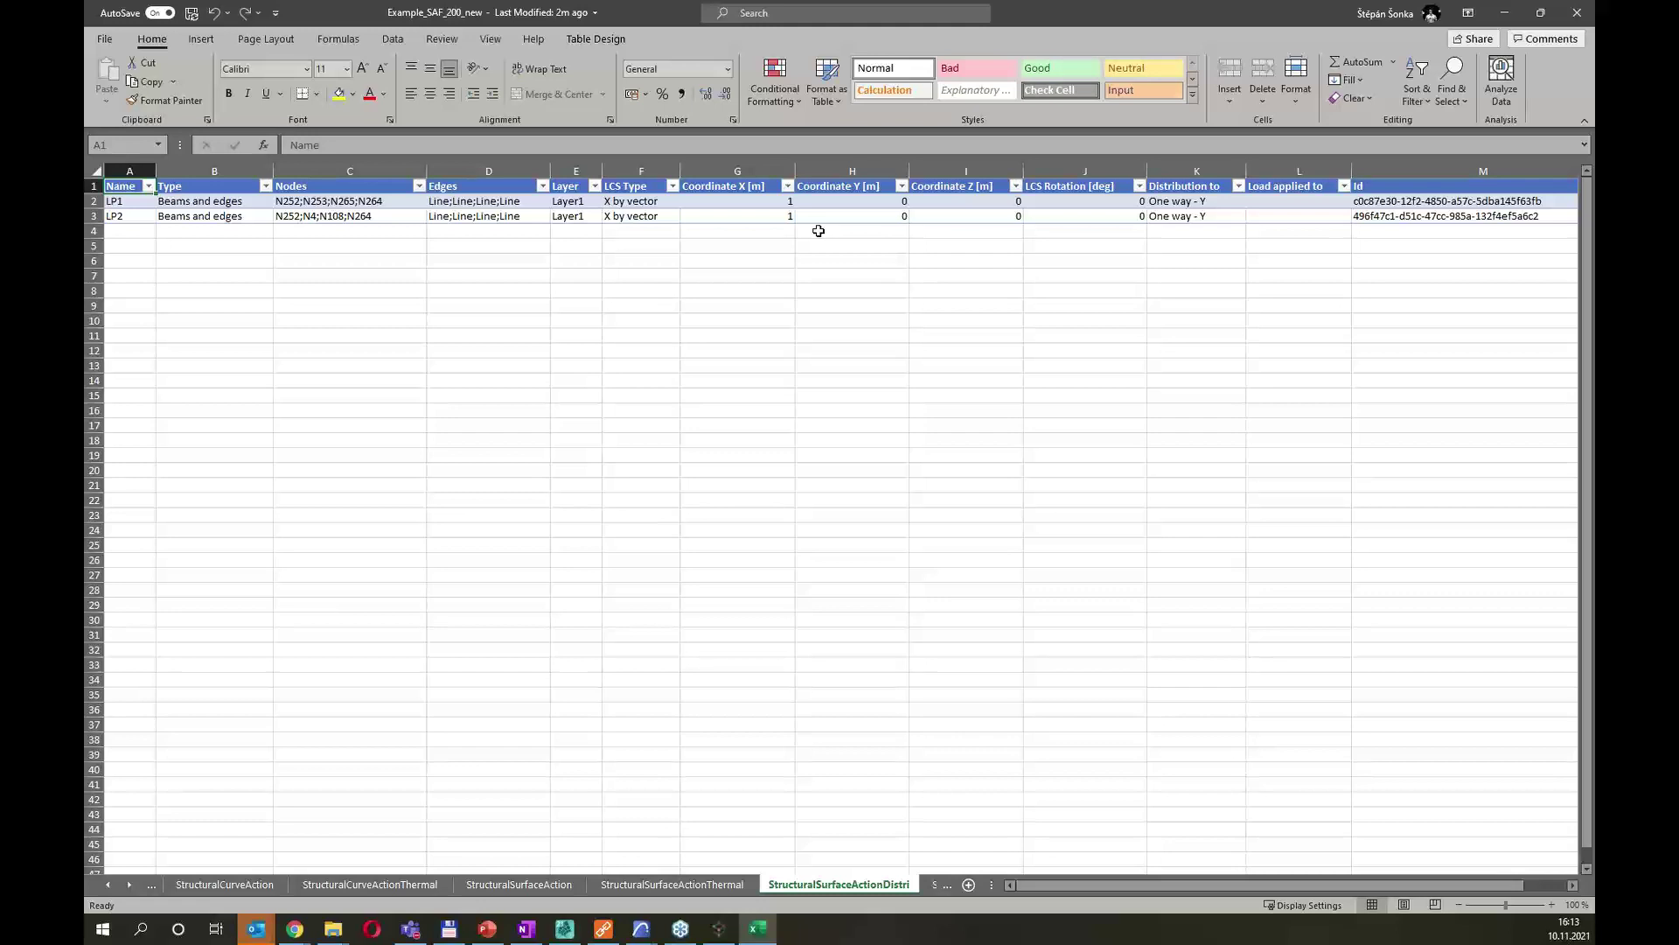
Leave the workbook, return to SCIA Engineer and dismiss the SAF exchange dialog.
right_click(126, 888)
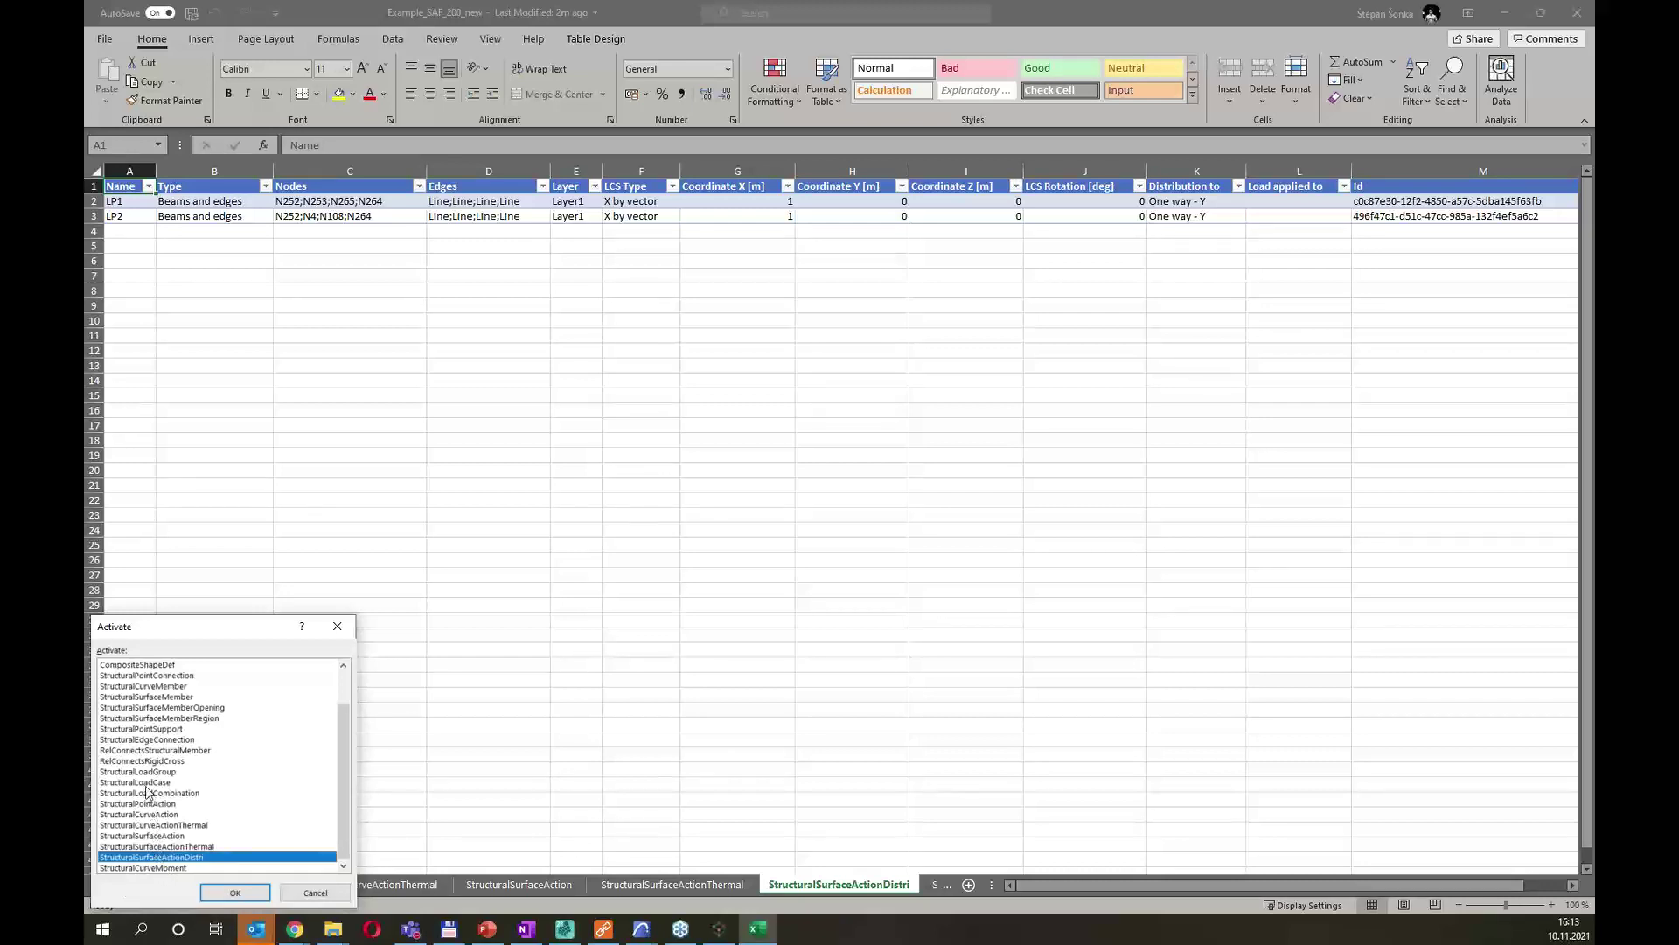
left_click(338, 629)
left_click(1503, 15)
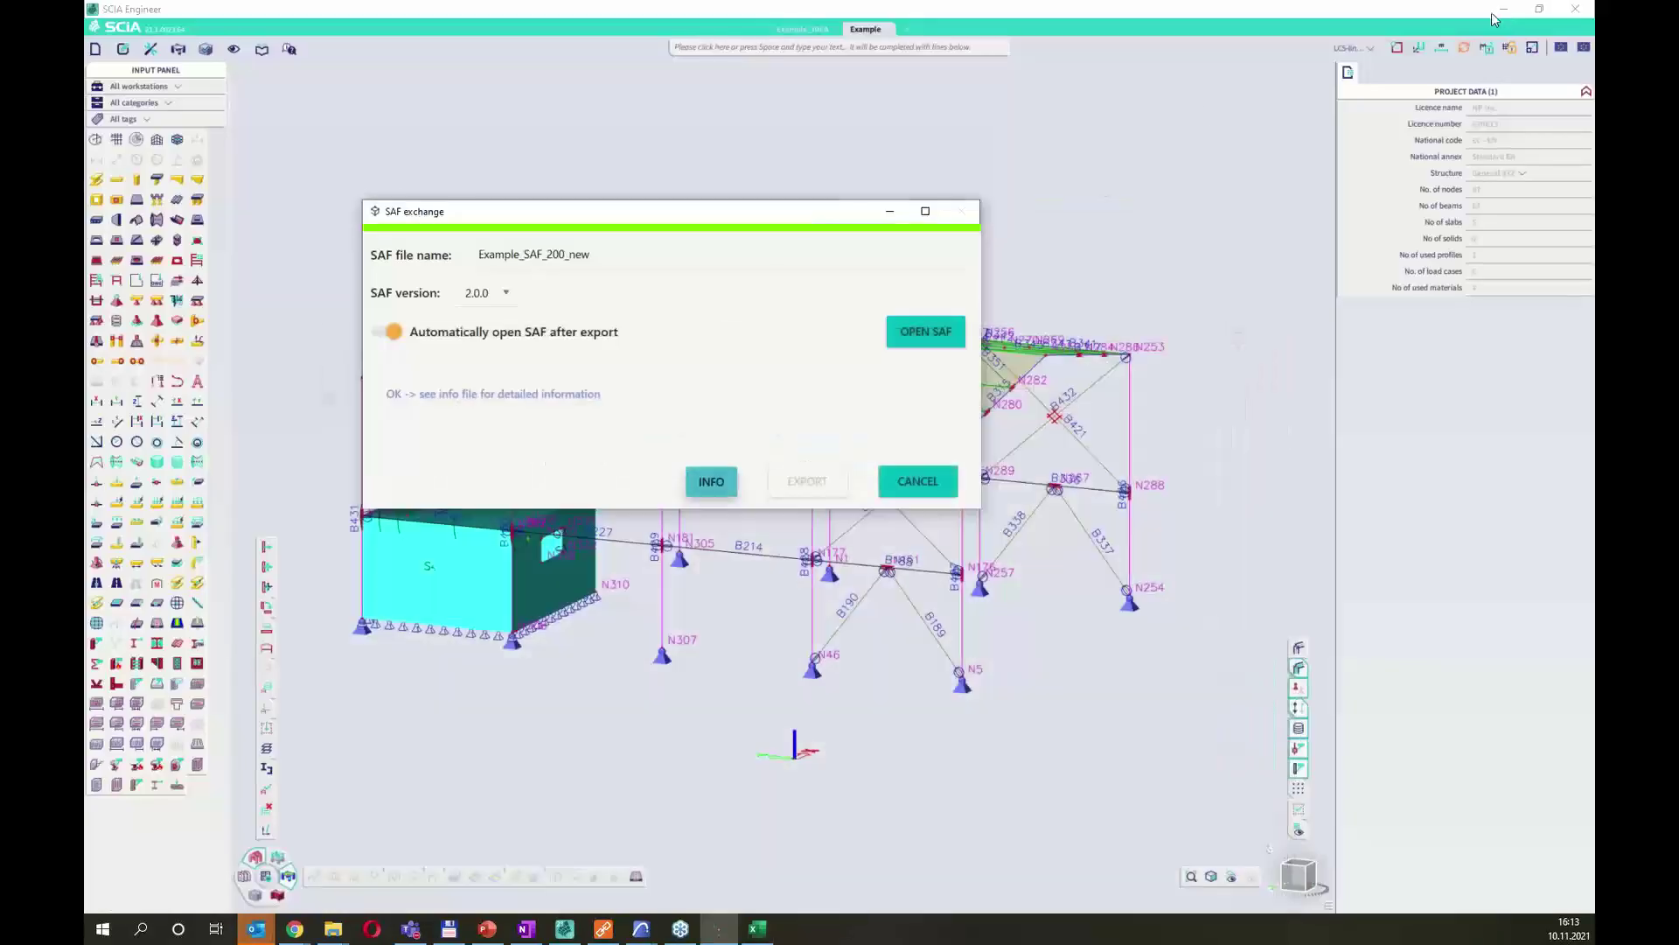
left_click(918, 481)
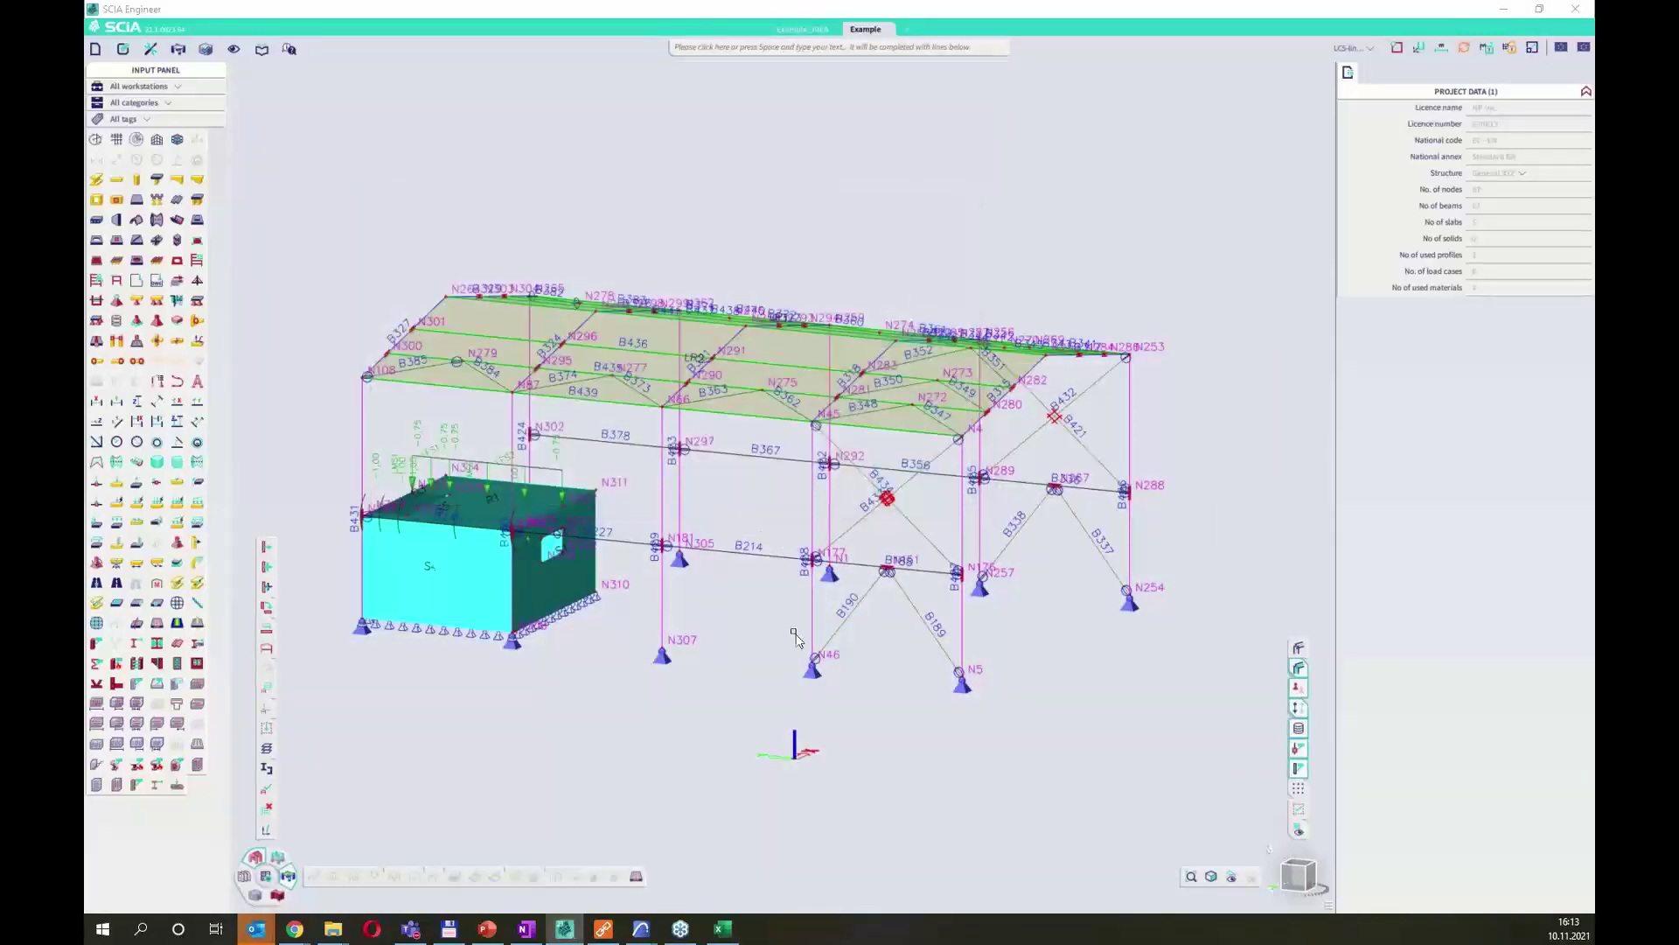
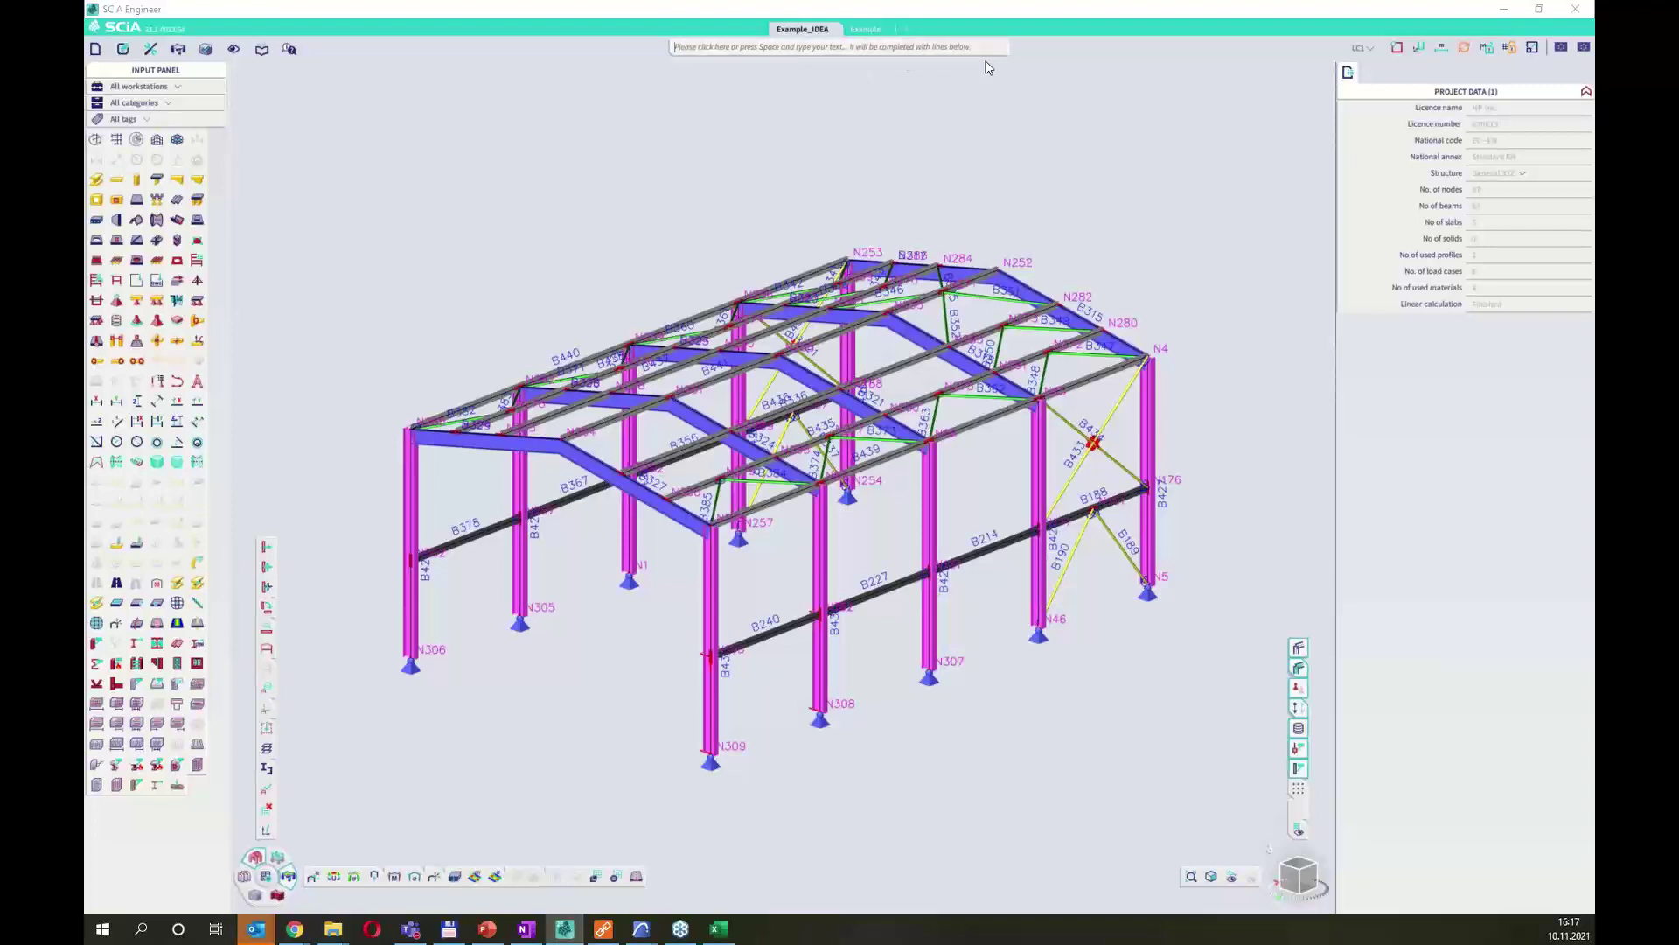
key("space")
type("id")
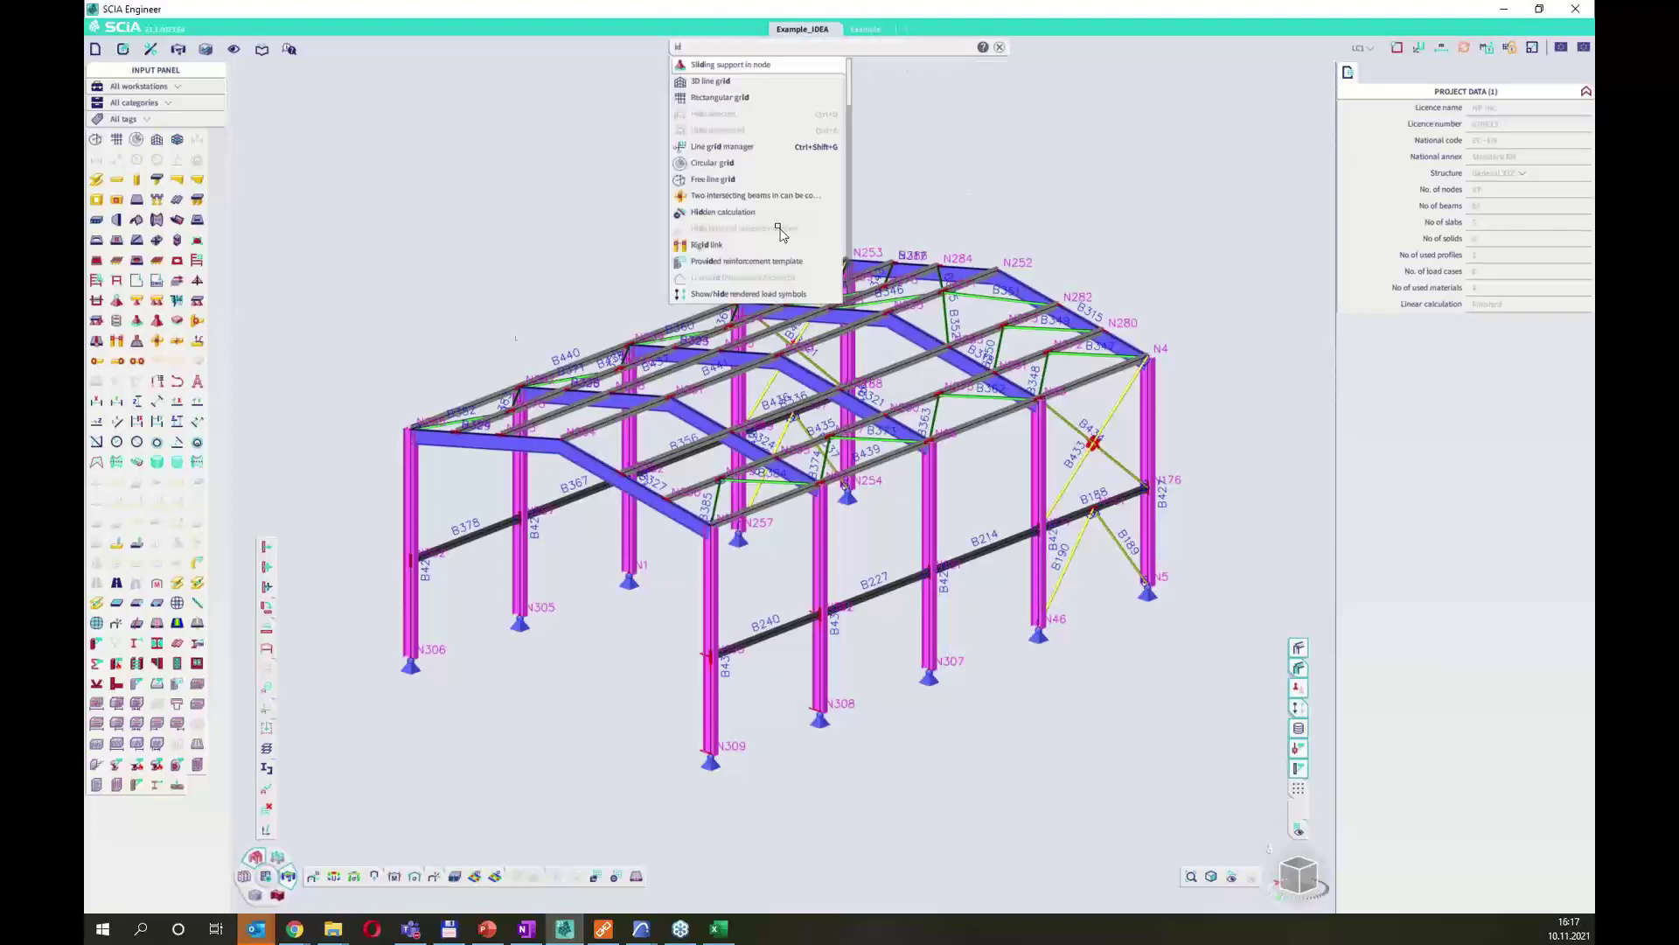
left_click(1369, 50)
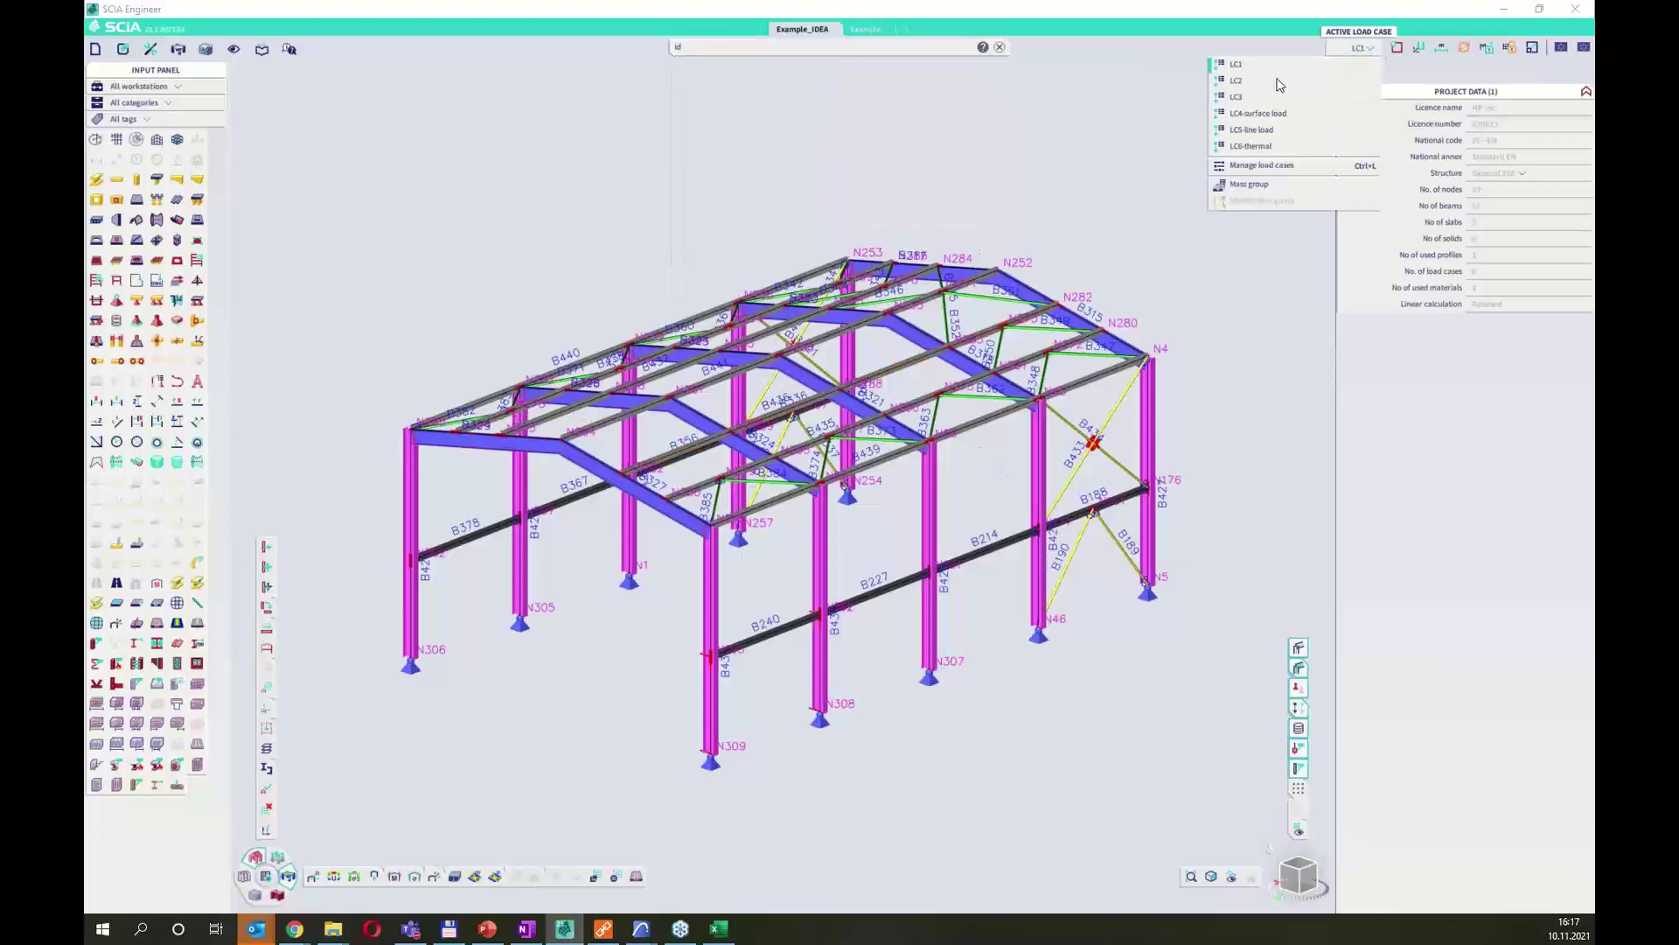
Open the Combinations manager of Example_IDEA and check the contents of CO2-code, CO*1-lin and CO*2-env.
left_click(856, 51)
key("BackSpace")
key("BackSpace")
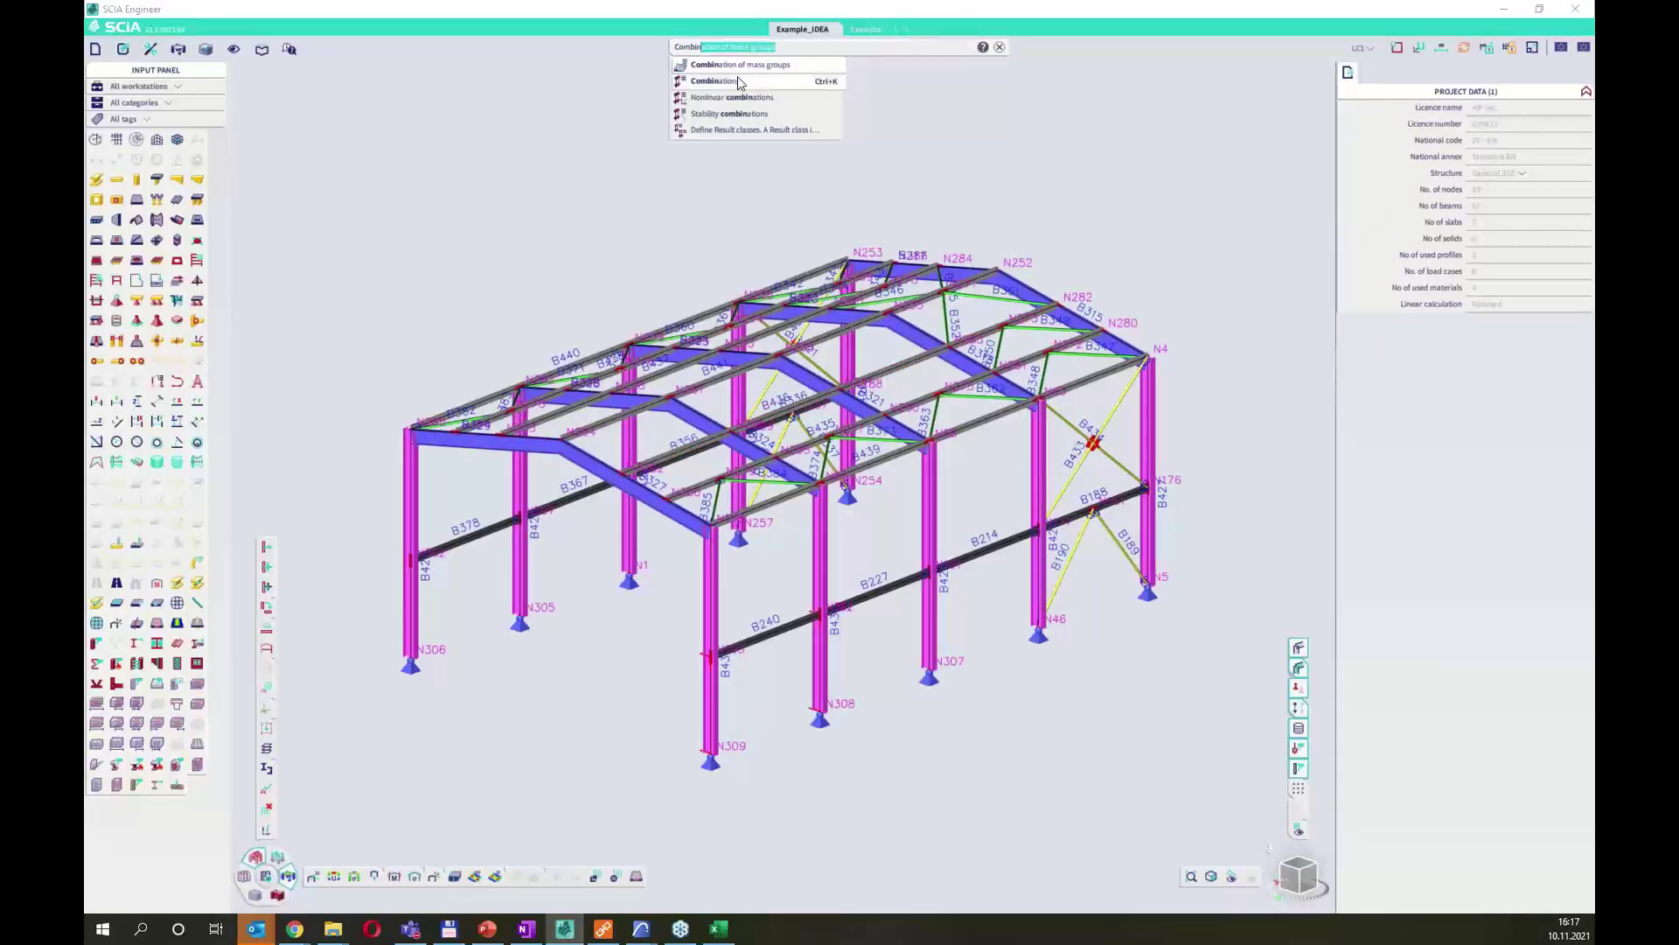
key("Escape")
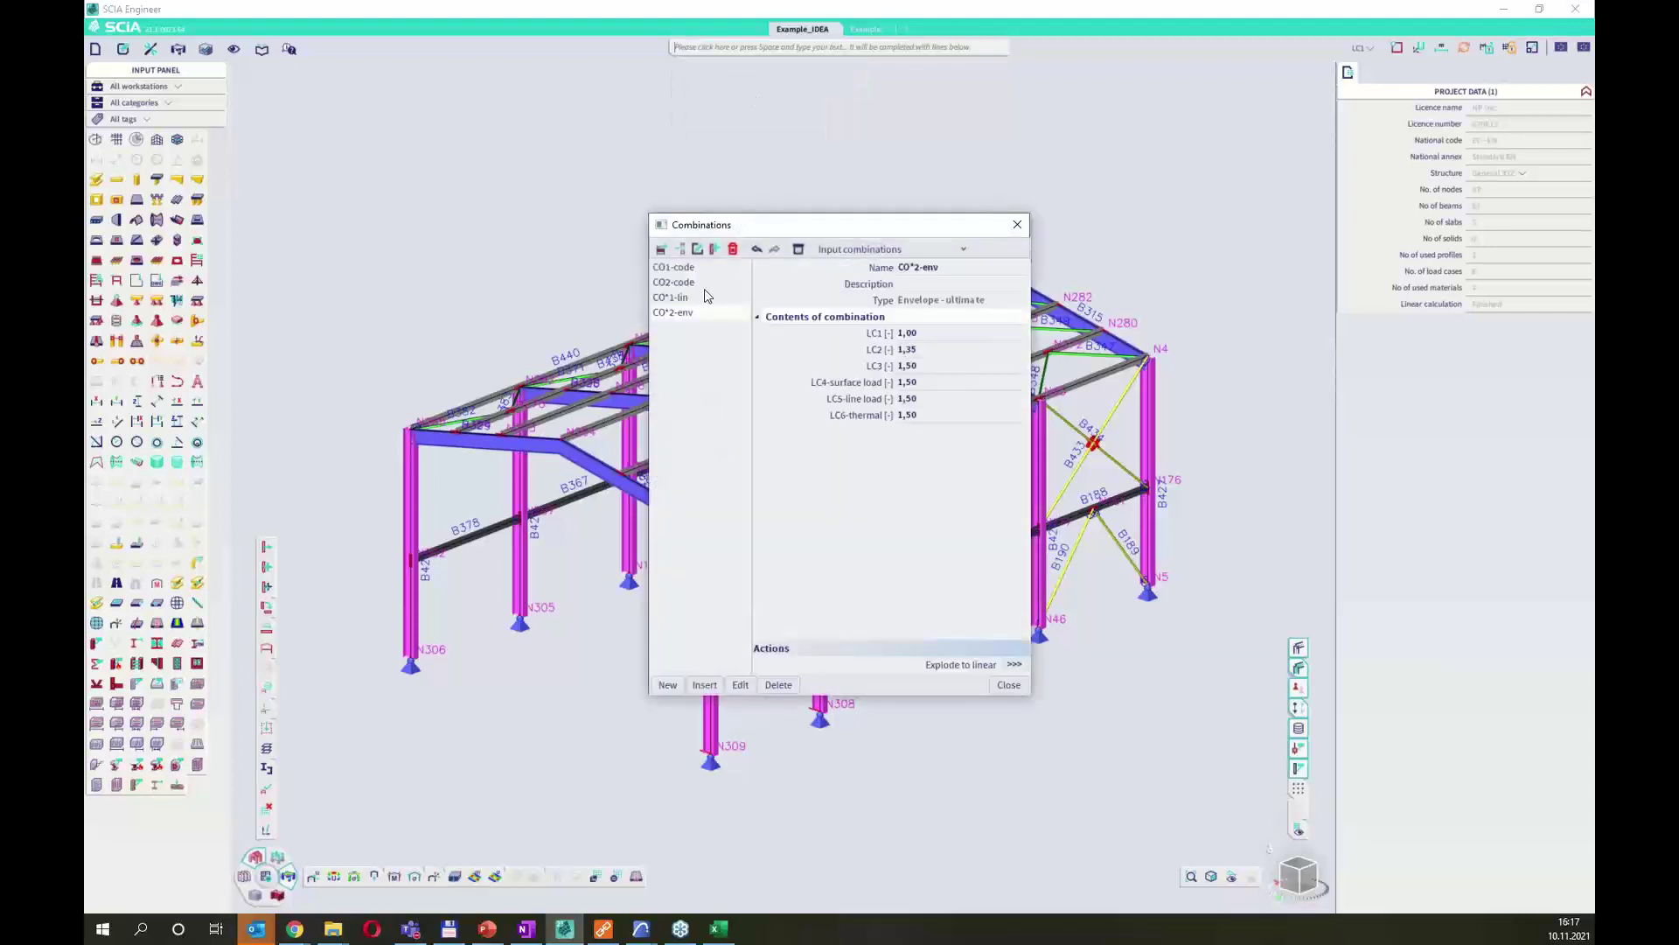
left_click(700, 281)
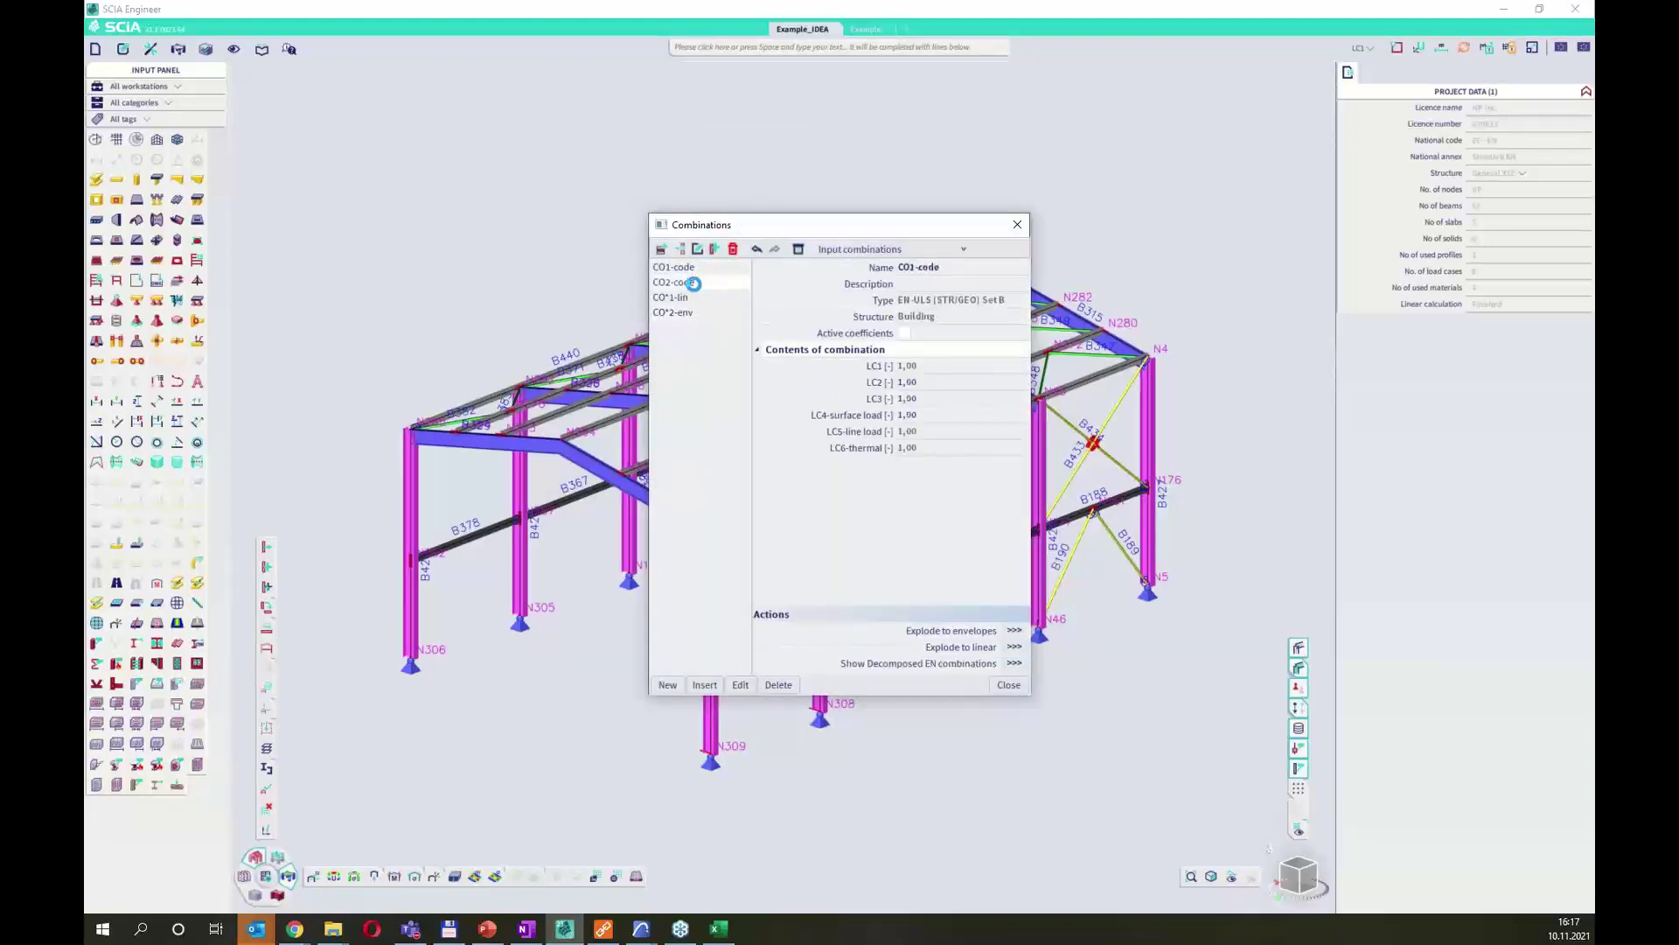
left_click(697, 298)
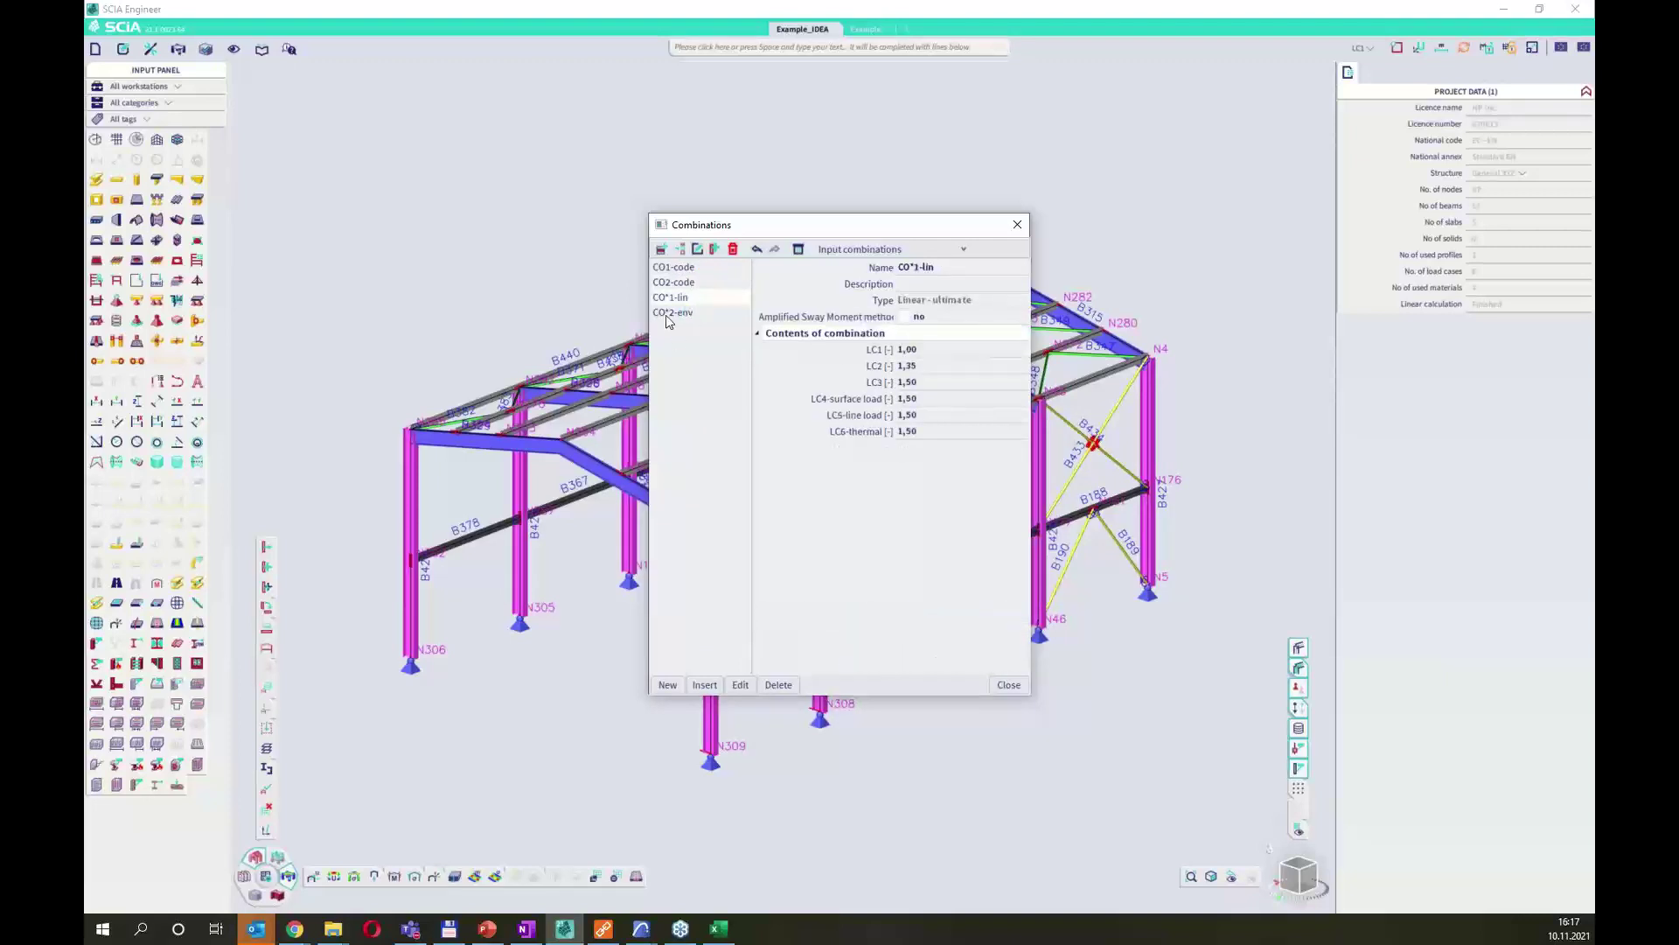
left_click(686, 312)
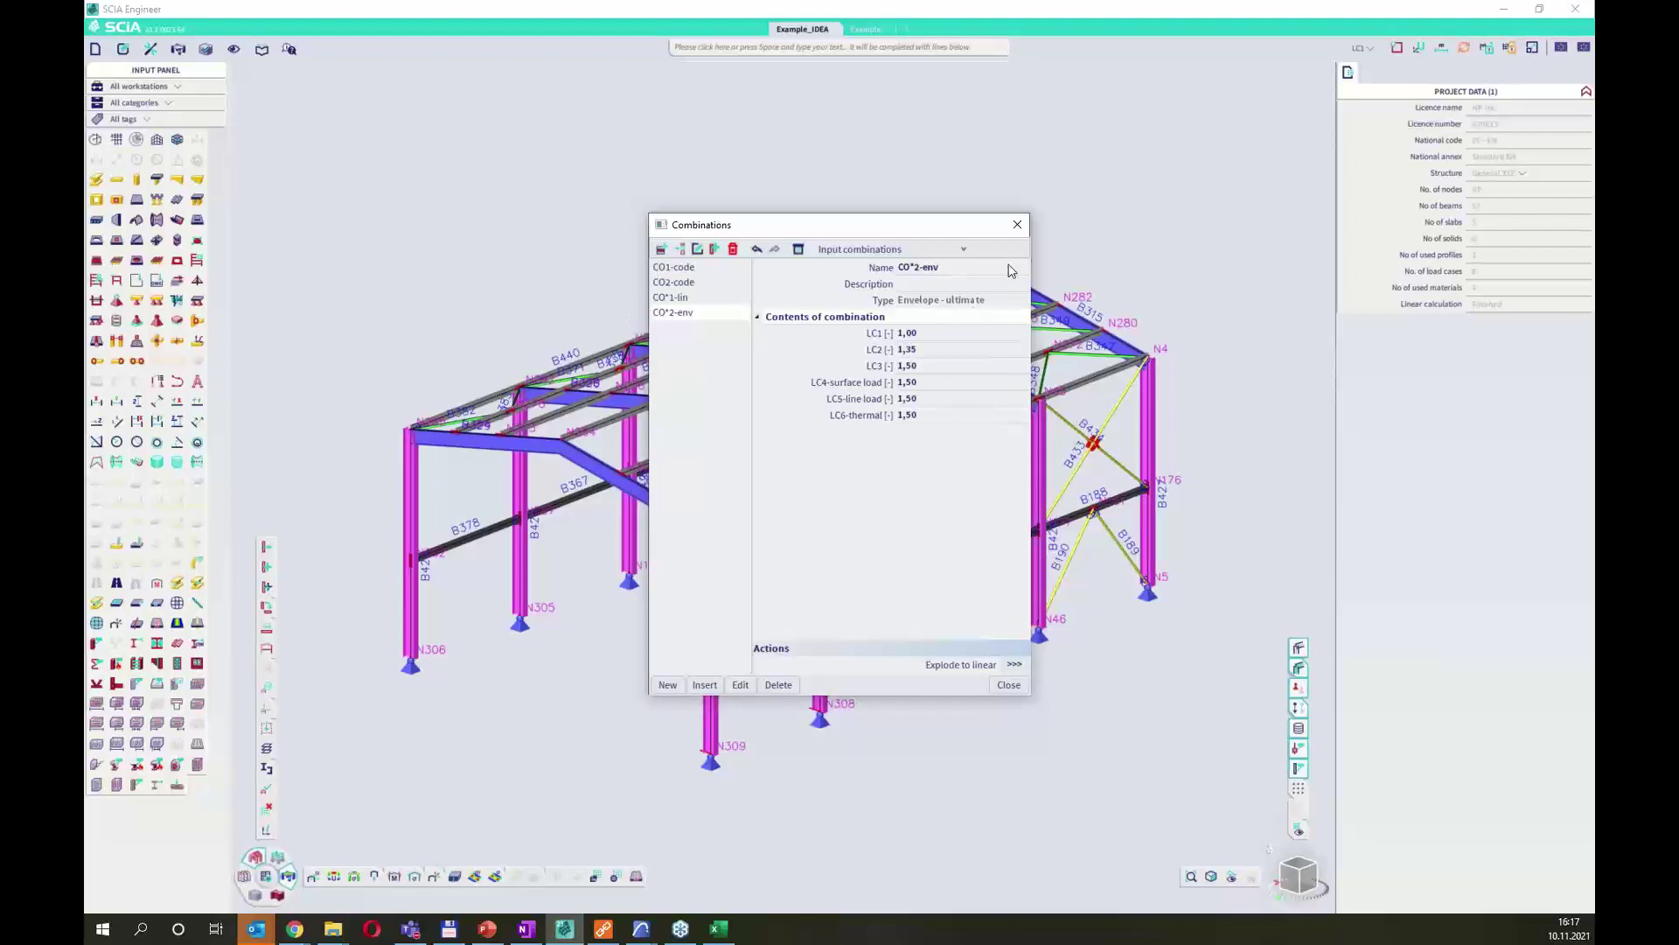
left_click(1017, 224)
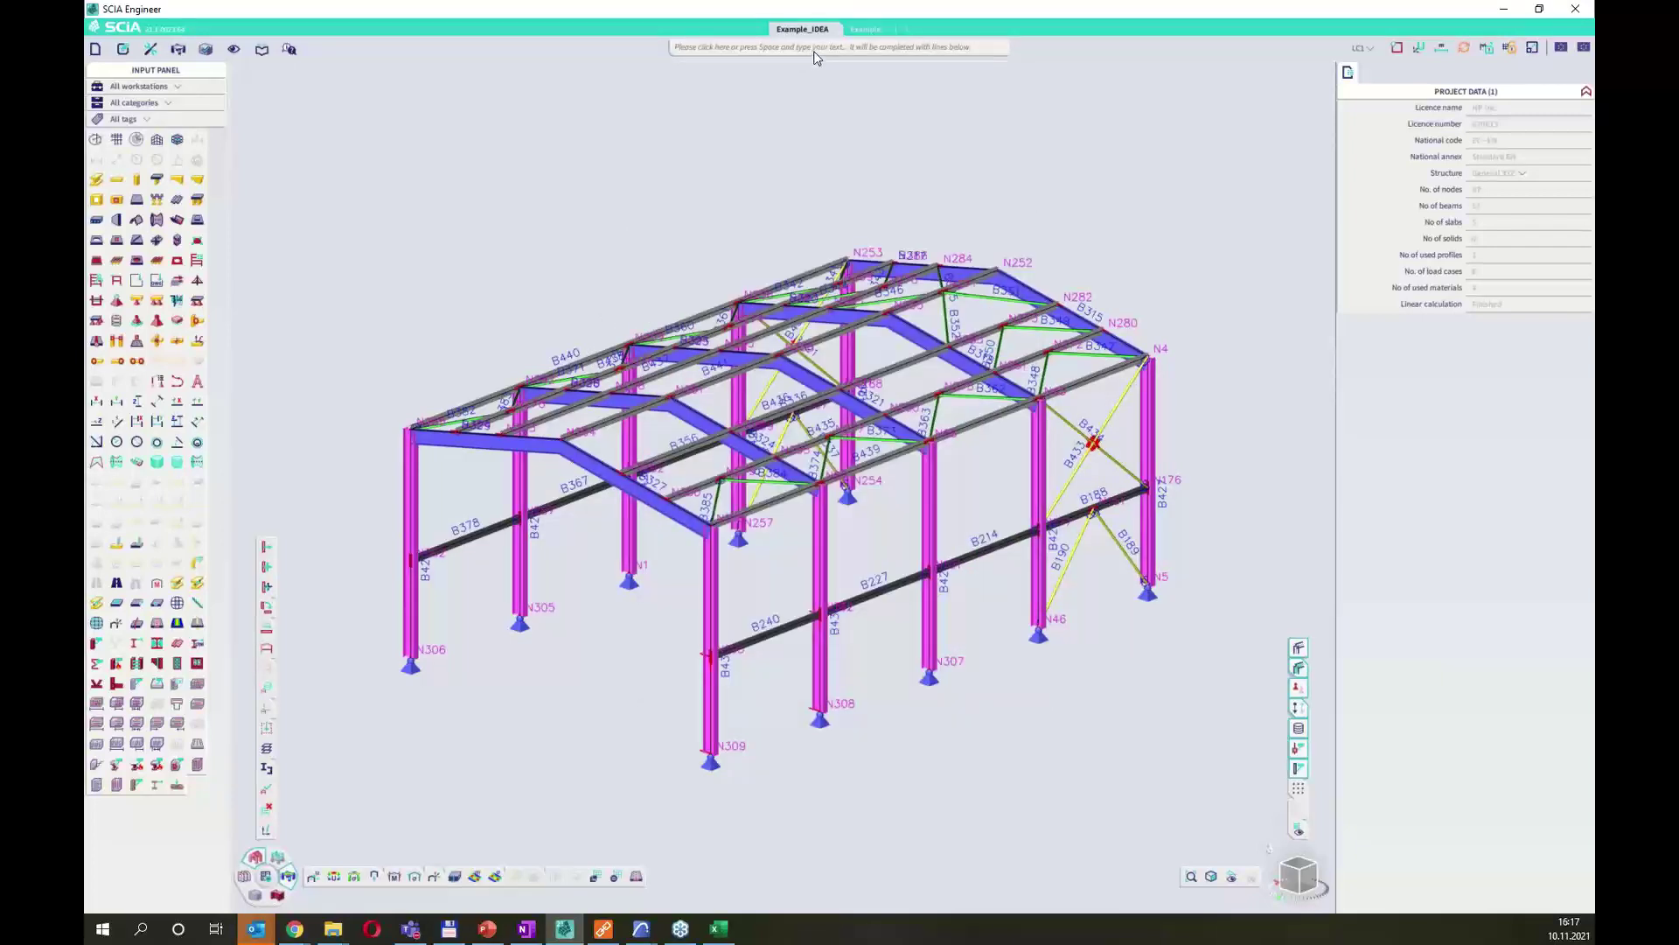
Find the IDEA StatiCa command, reveal where it sits among the external tools, and launch it to bring up Checkbot.
left_click(814, 49)
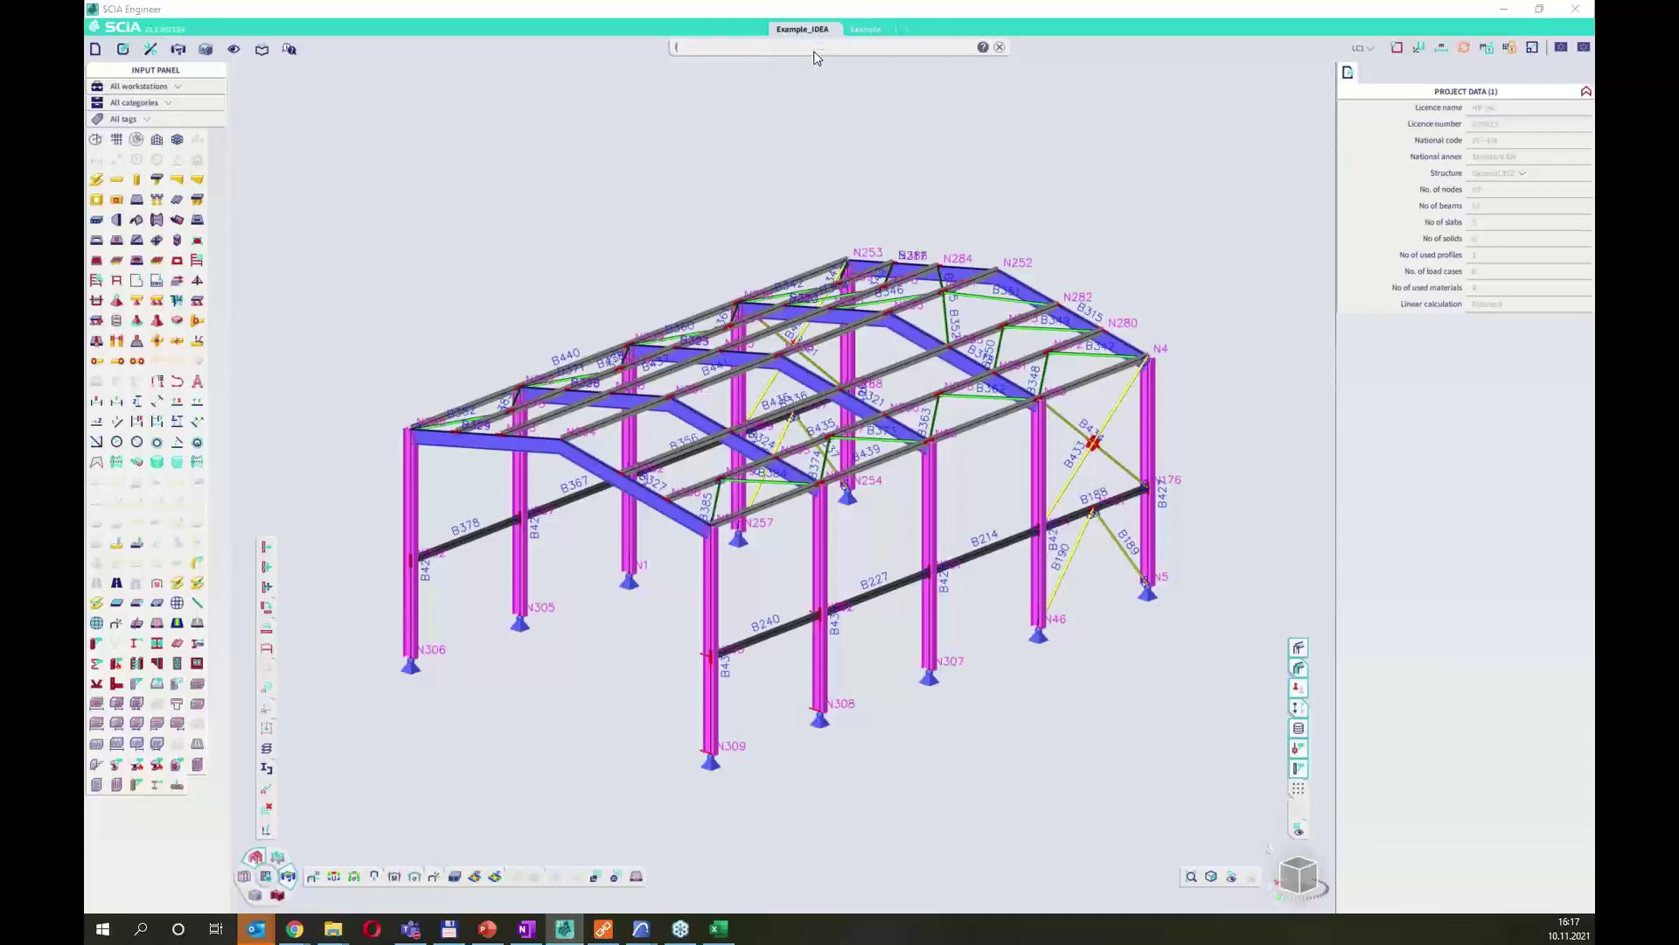
type("idea statica")
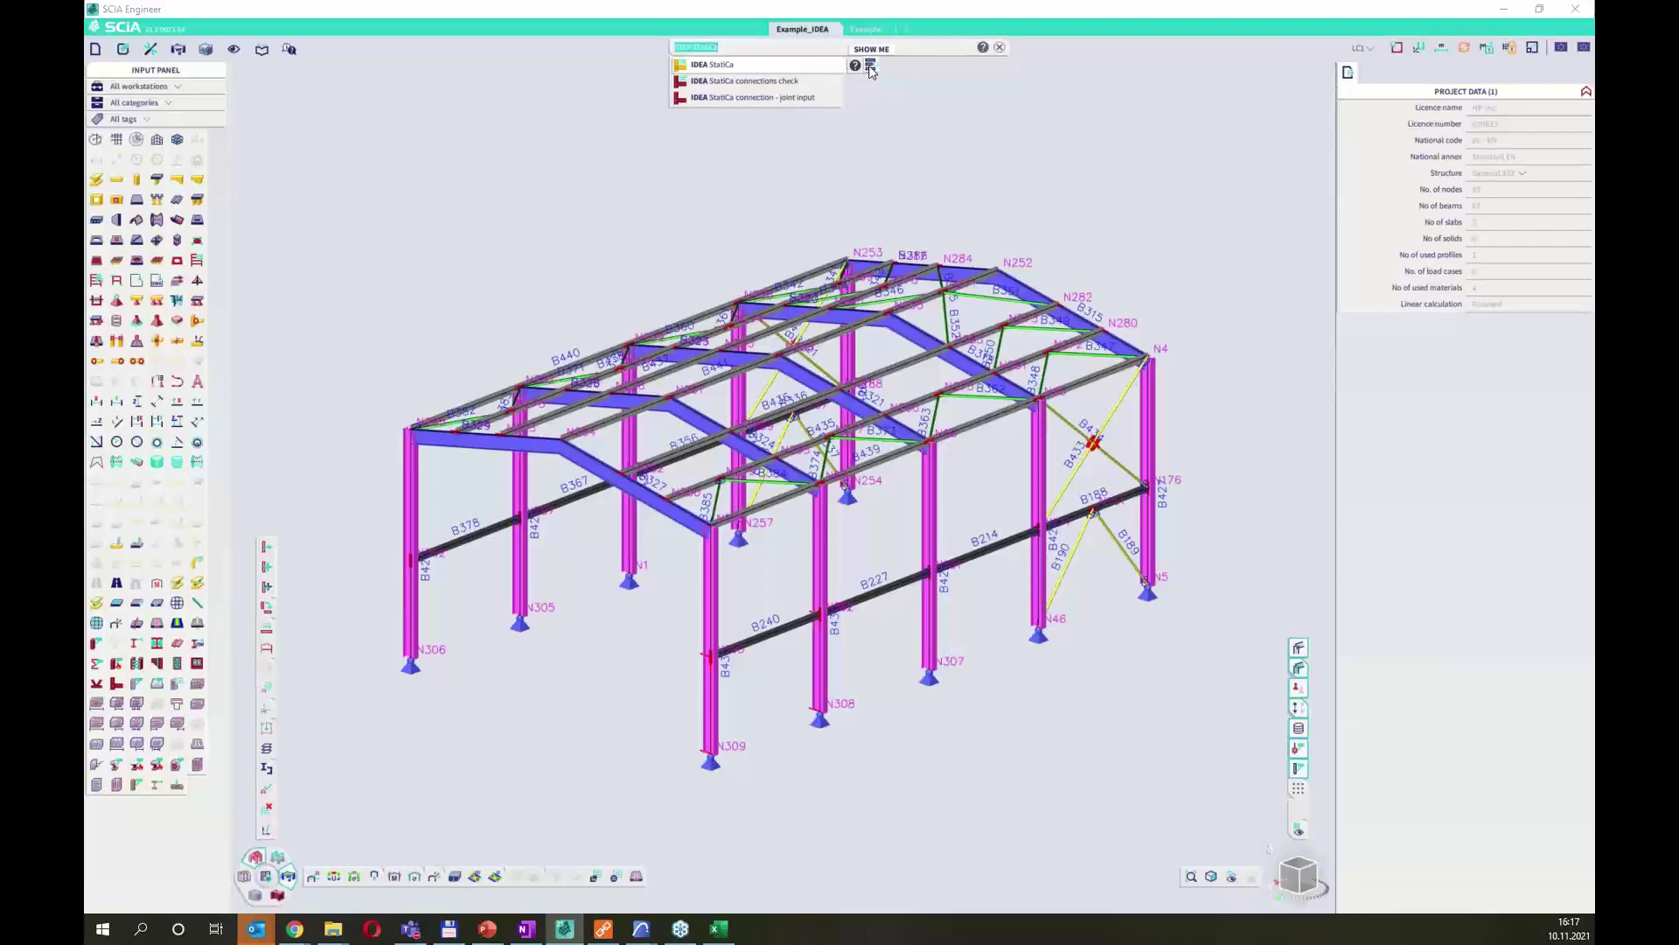
left_click(870, 67)
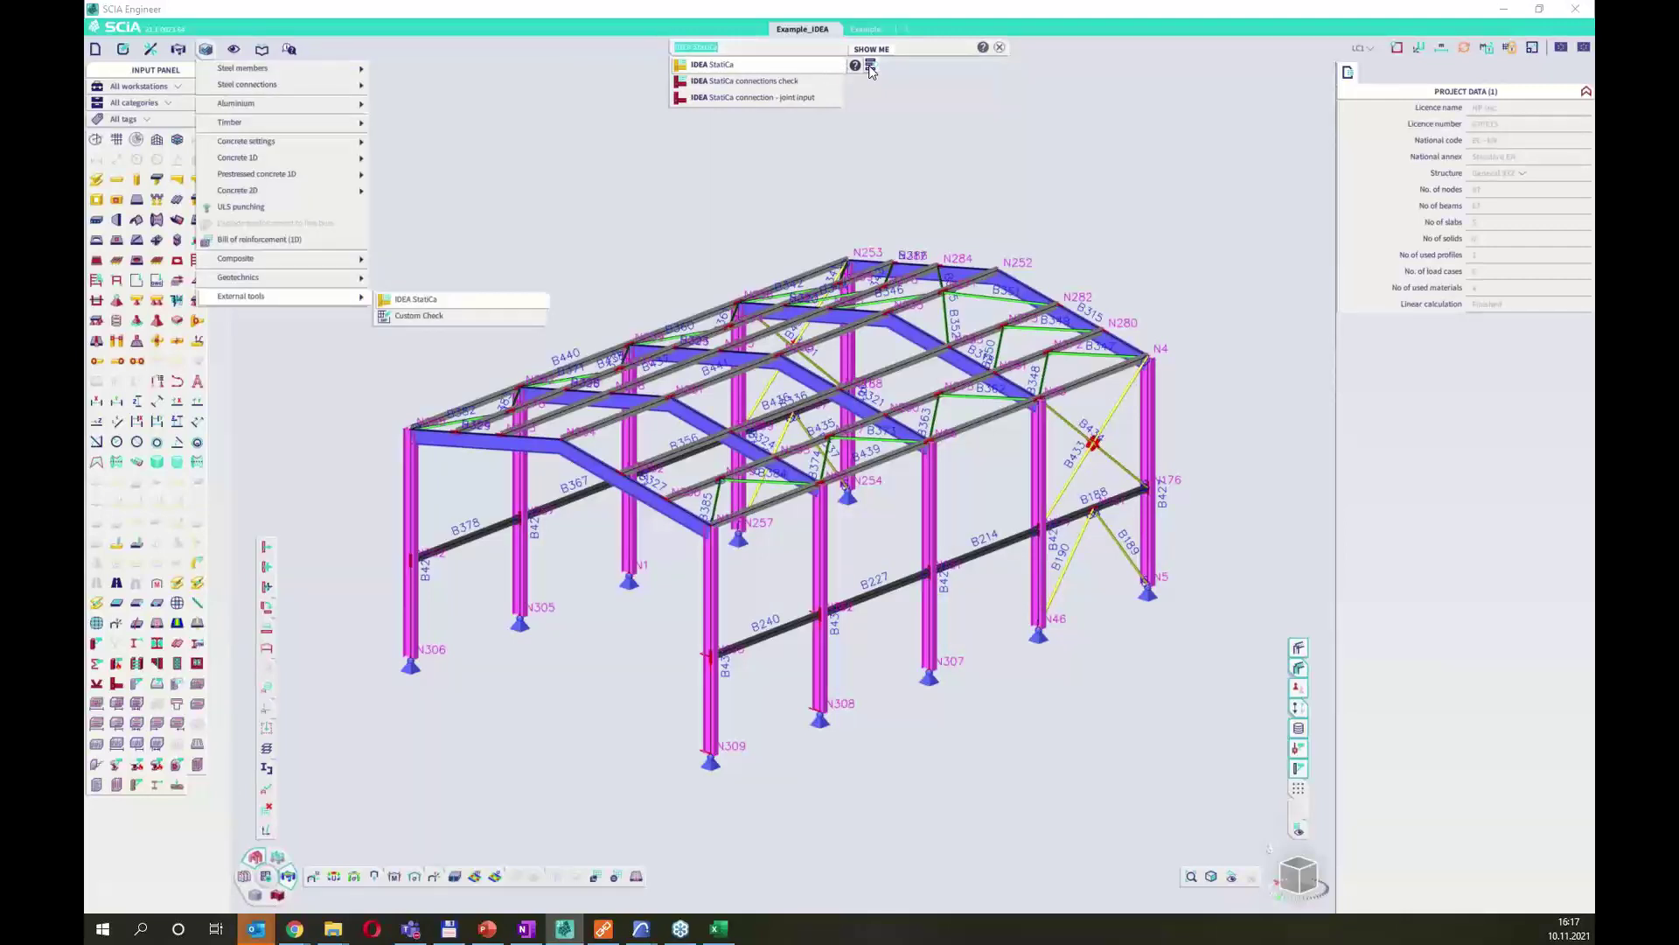
left_click(742, 67)
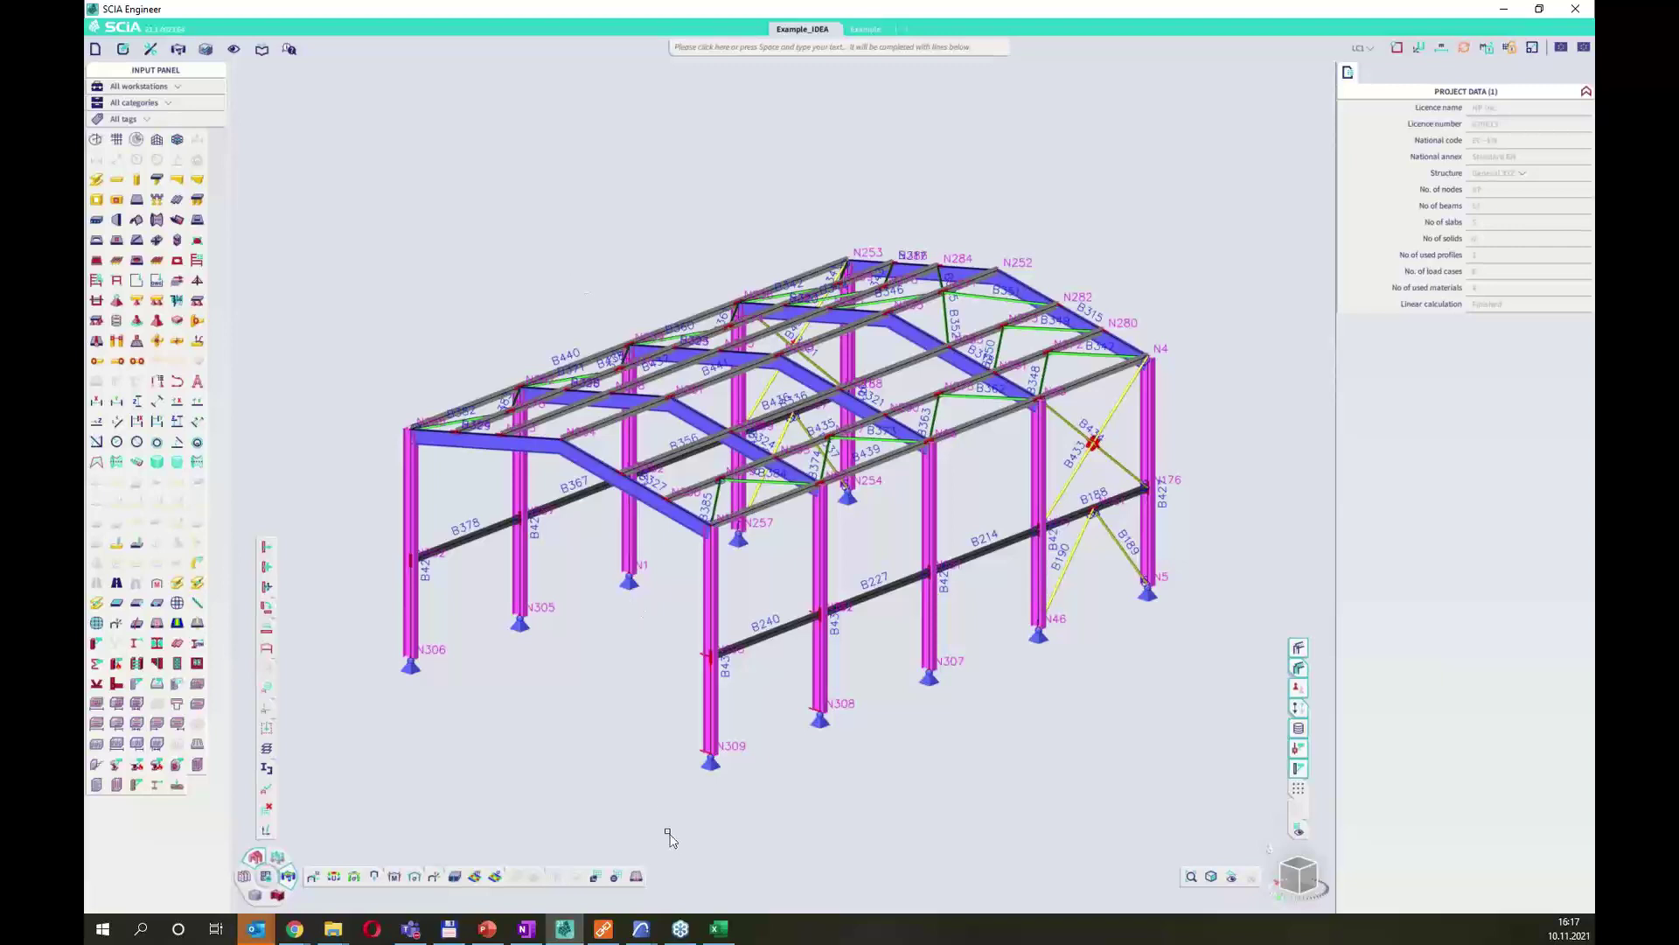
left_click(609, 931)
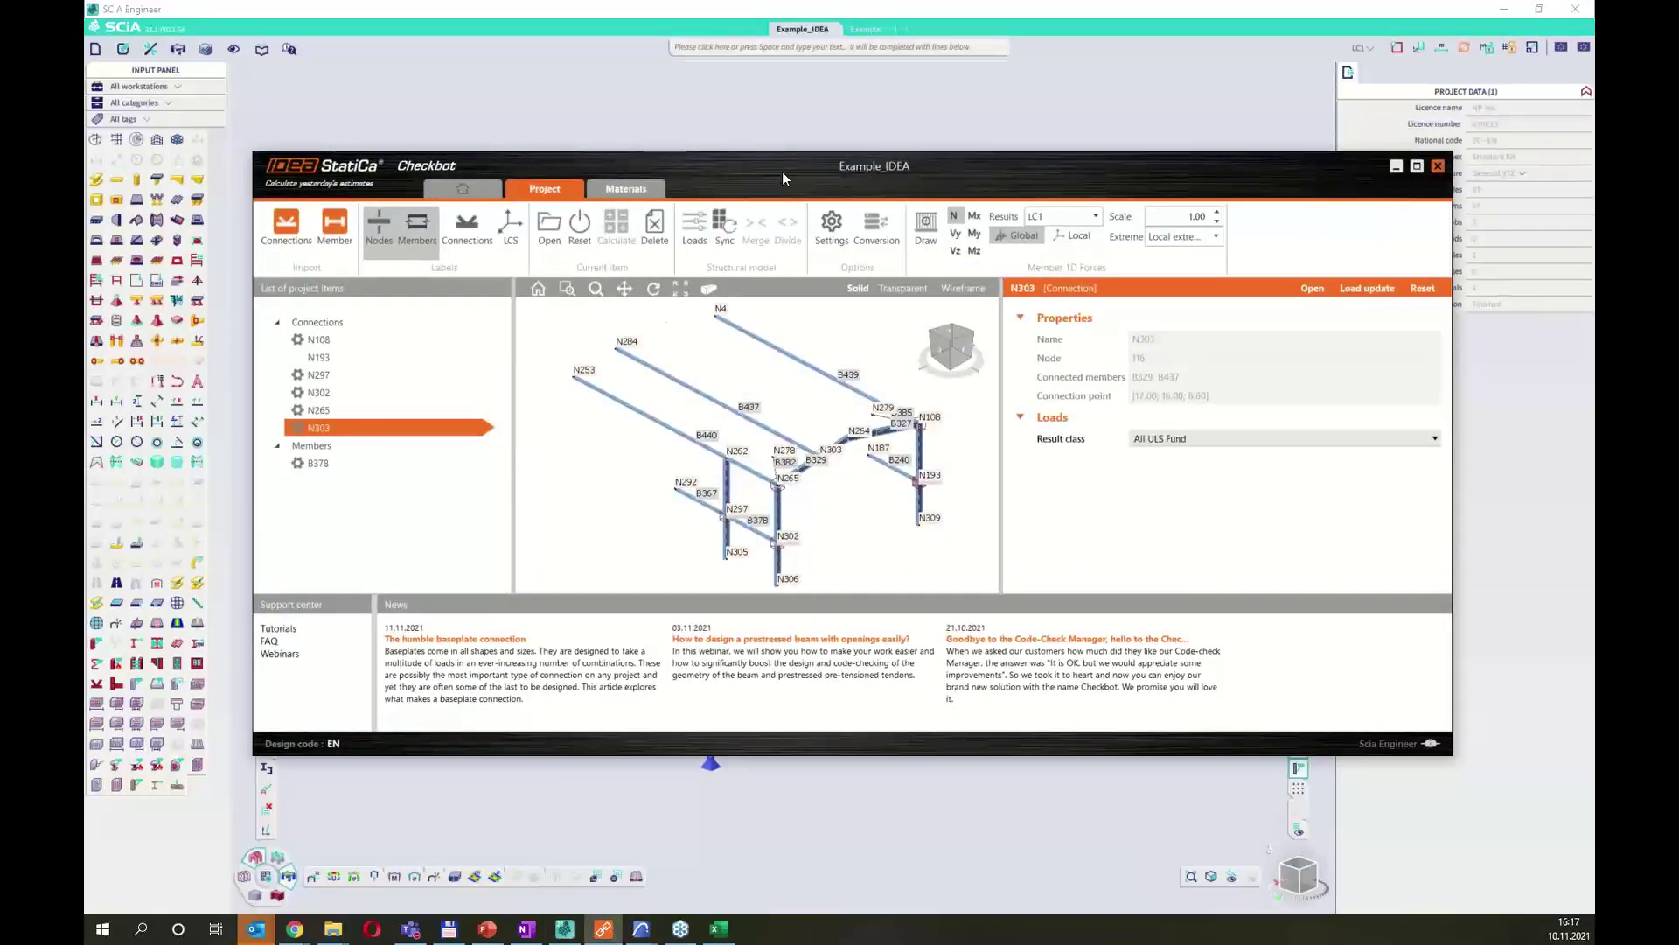
Make the Checkbot window taller and move it down over the SCIA Engineer model.
left_click_drag(782, 172, 740, 166)
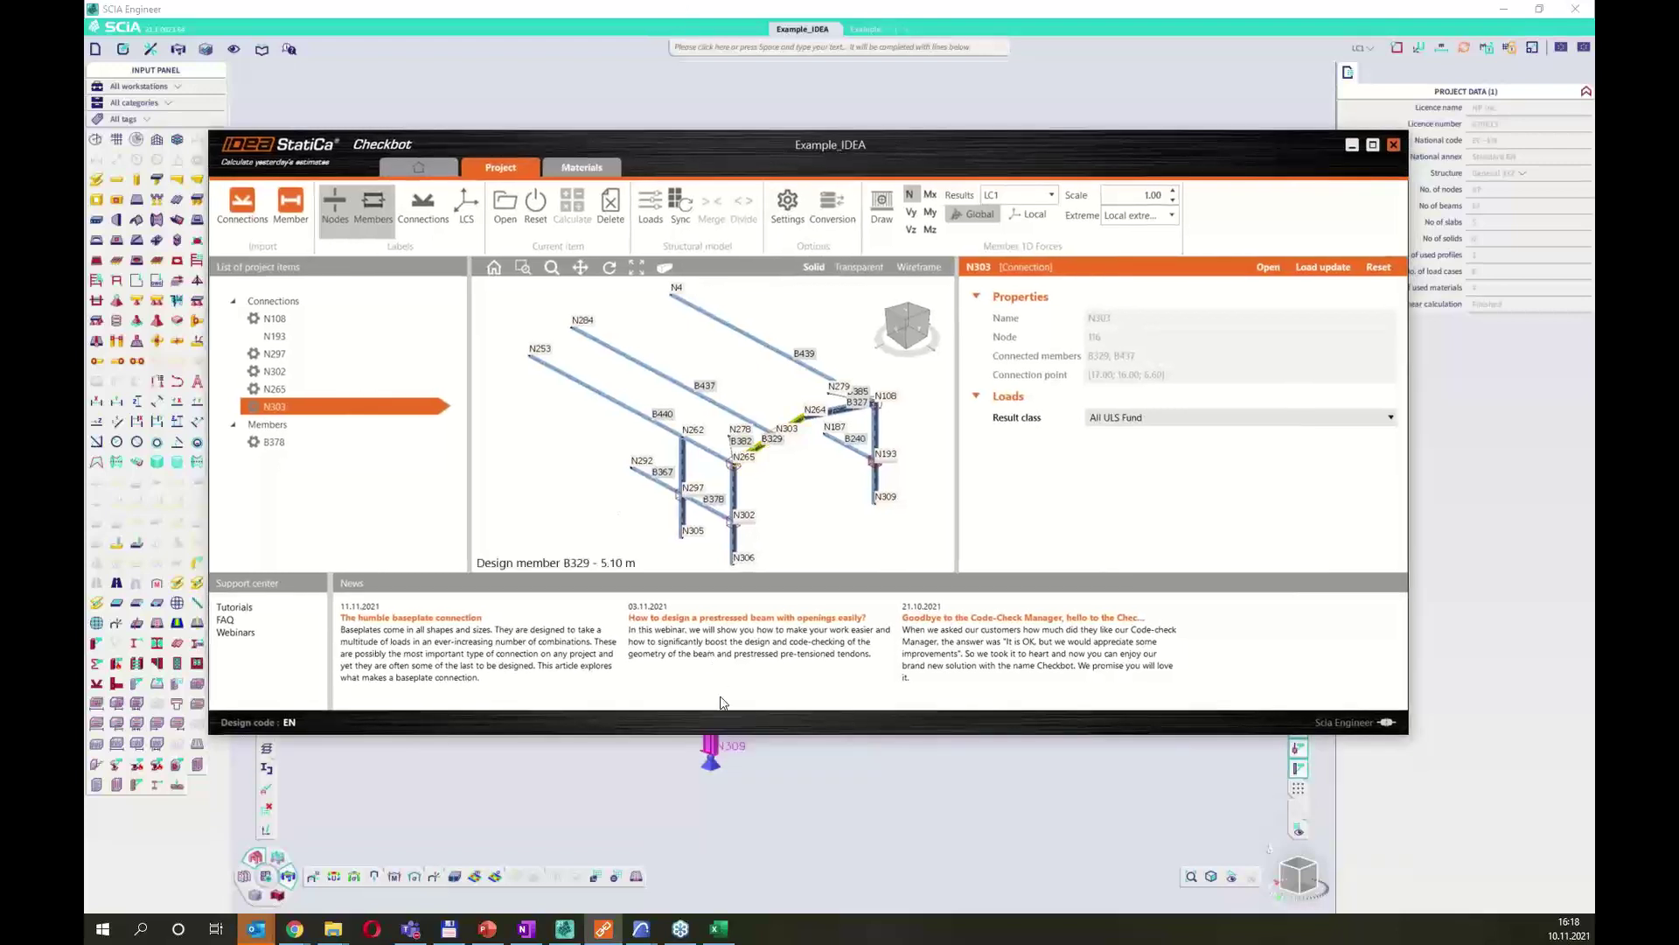
left_click_drag(731, 733, 731, 817)
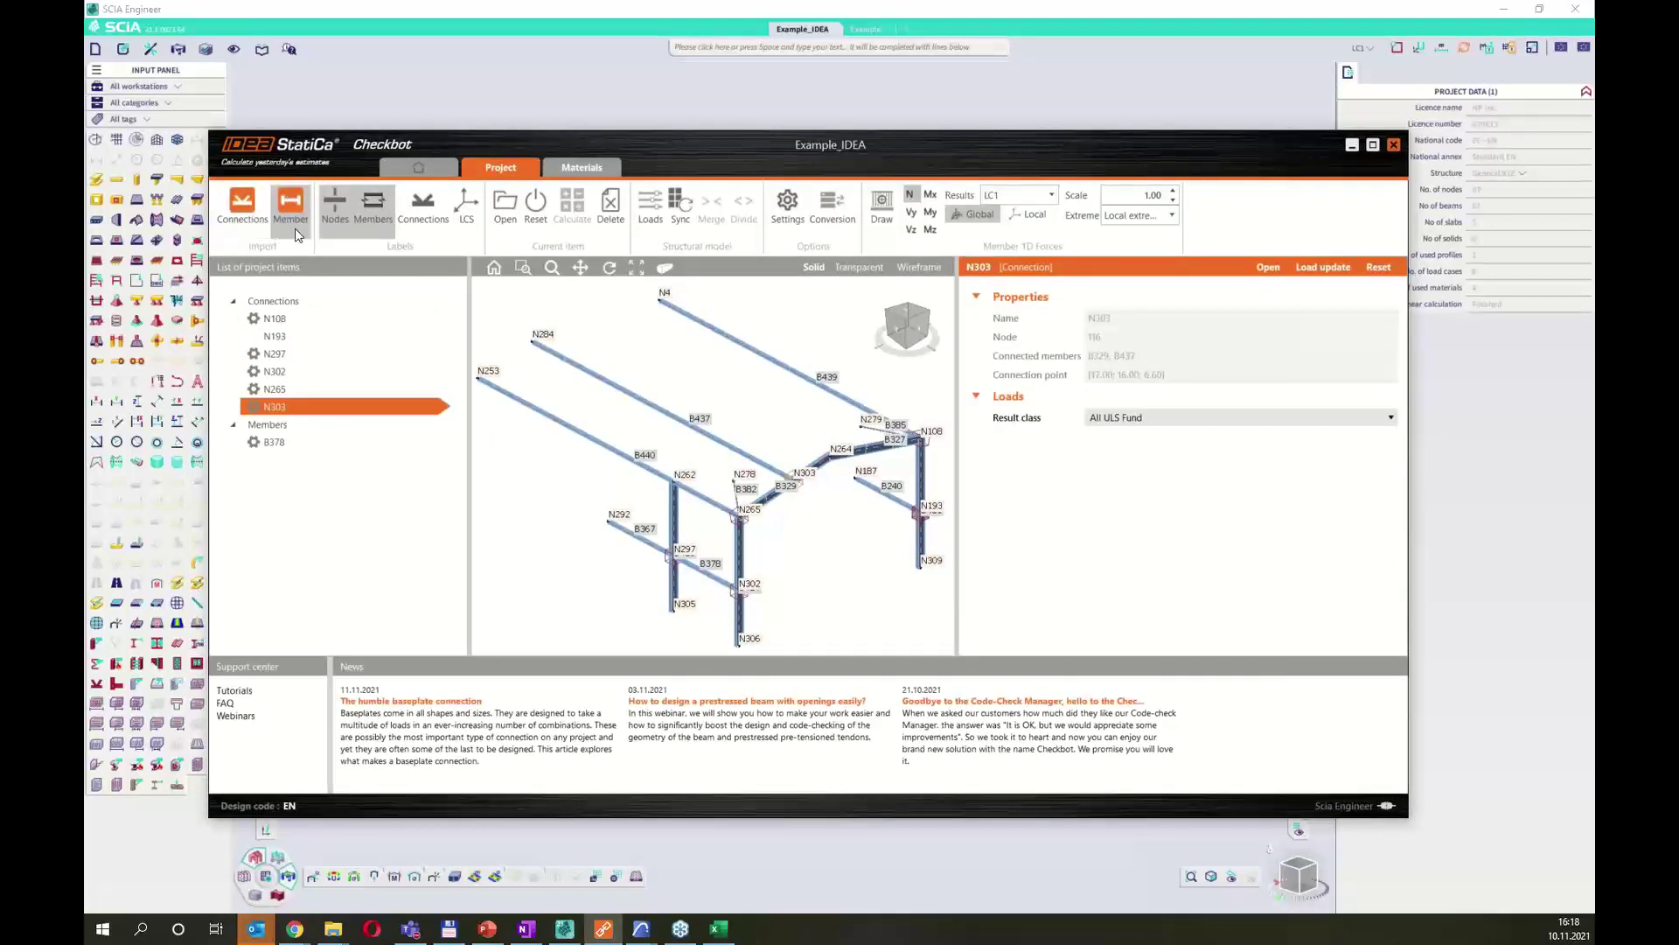
left_click_drag(708, 144, 703, 284)
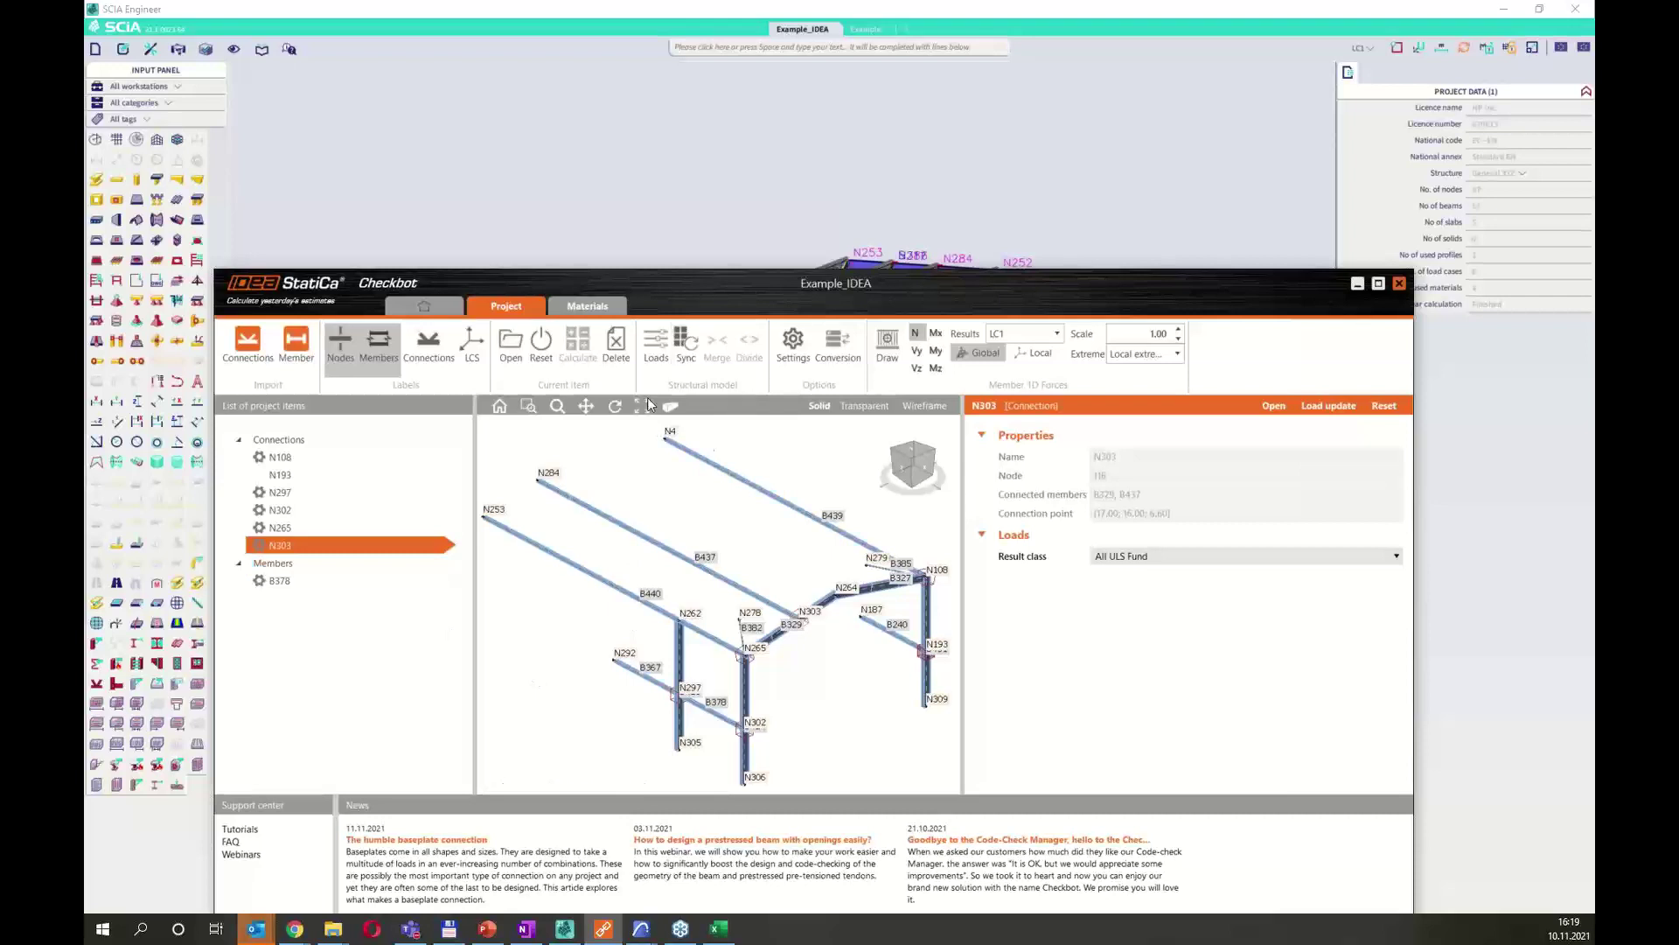
Add a new result class named My_own in Checkbot's load configurator.
left_click(656, 346)
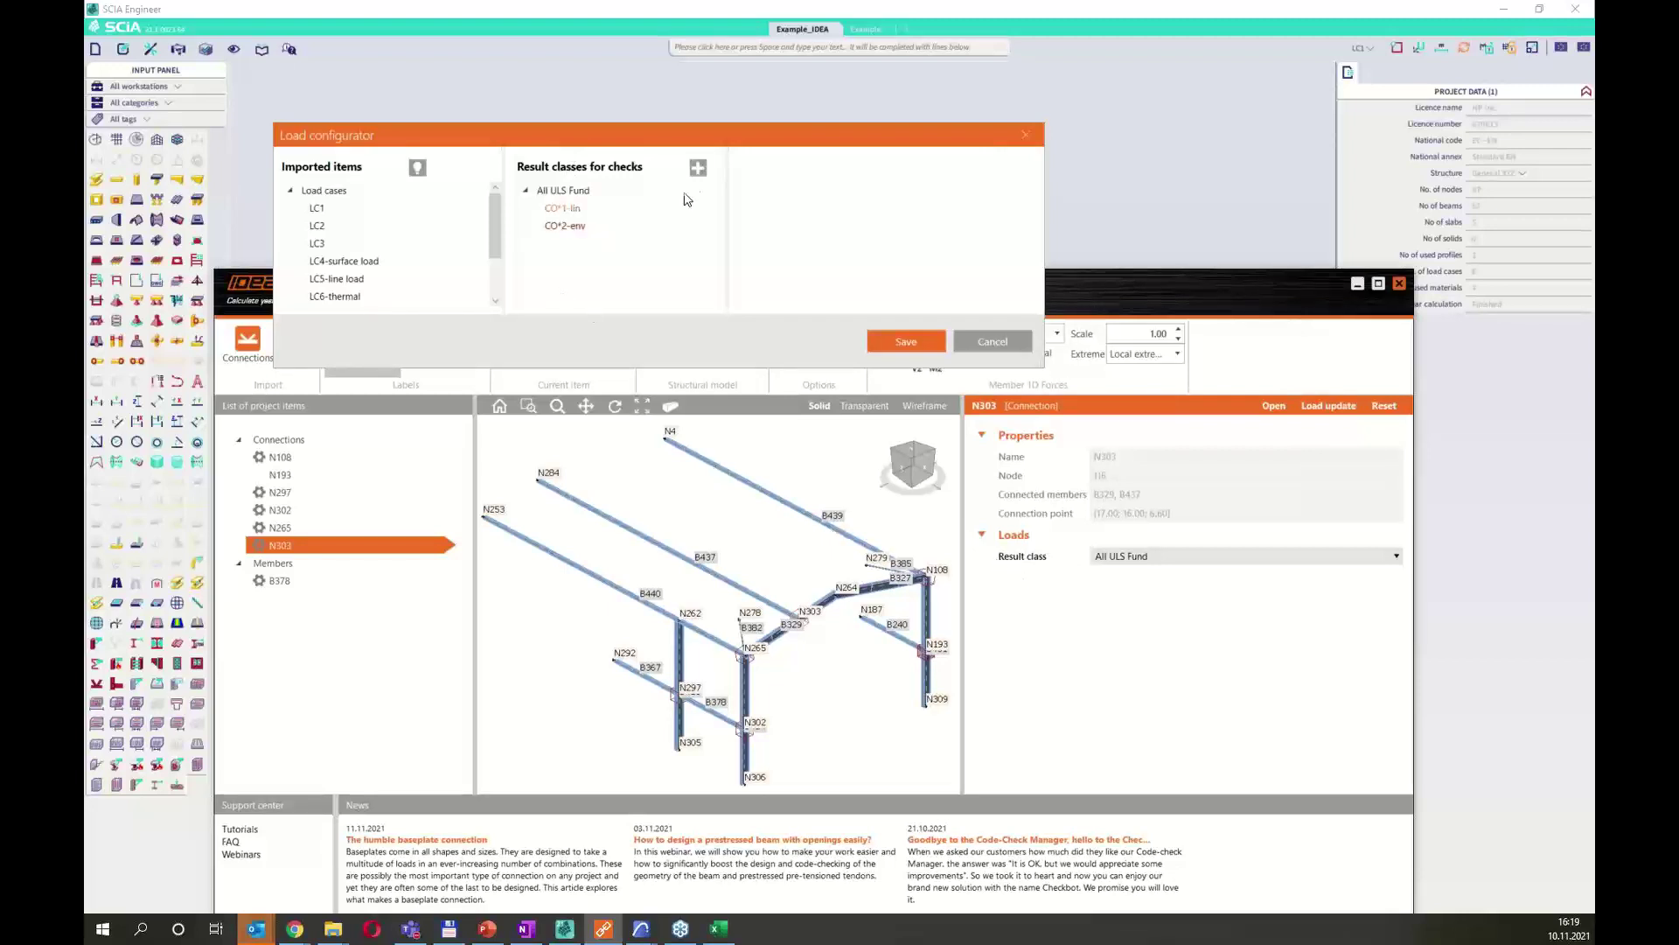
left_click(697, 167)
left_click(564, 246)
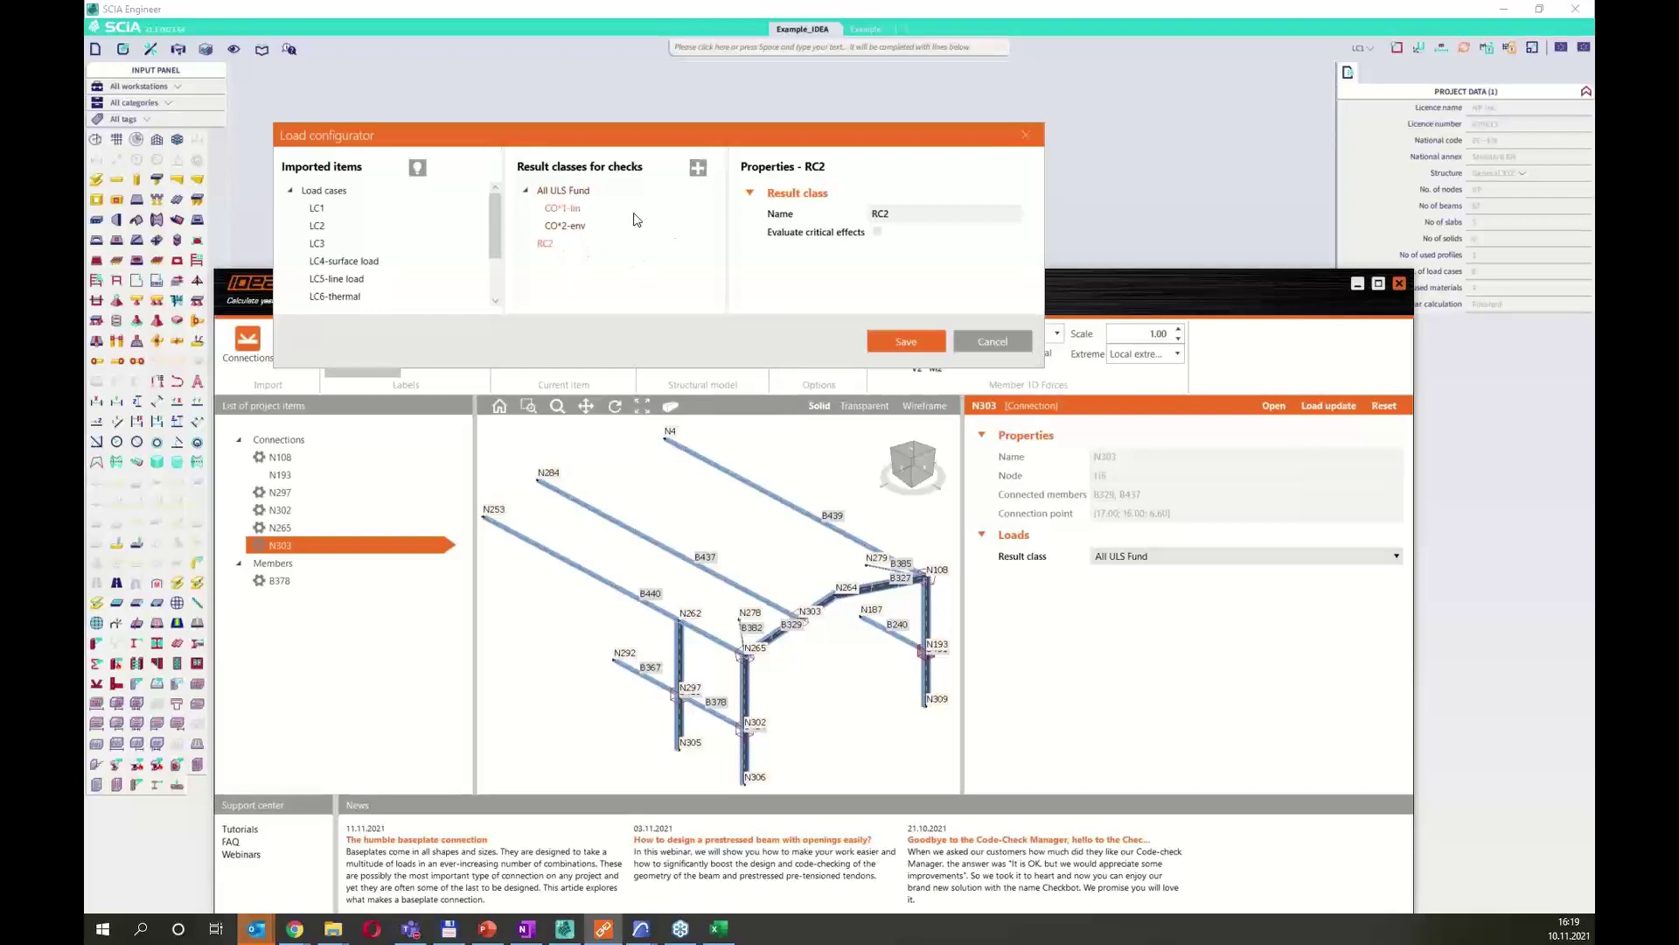
double_click(911, 217)
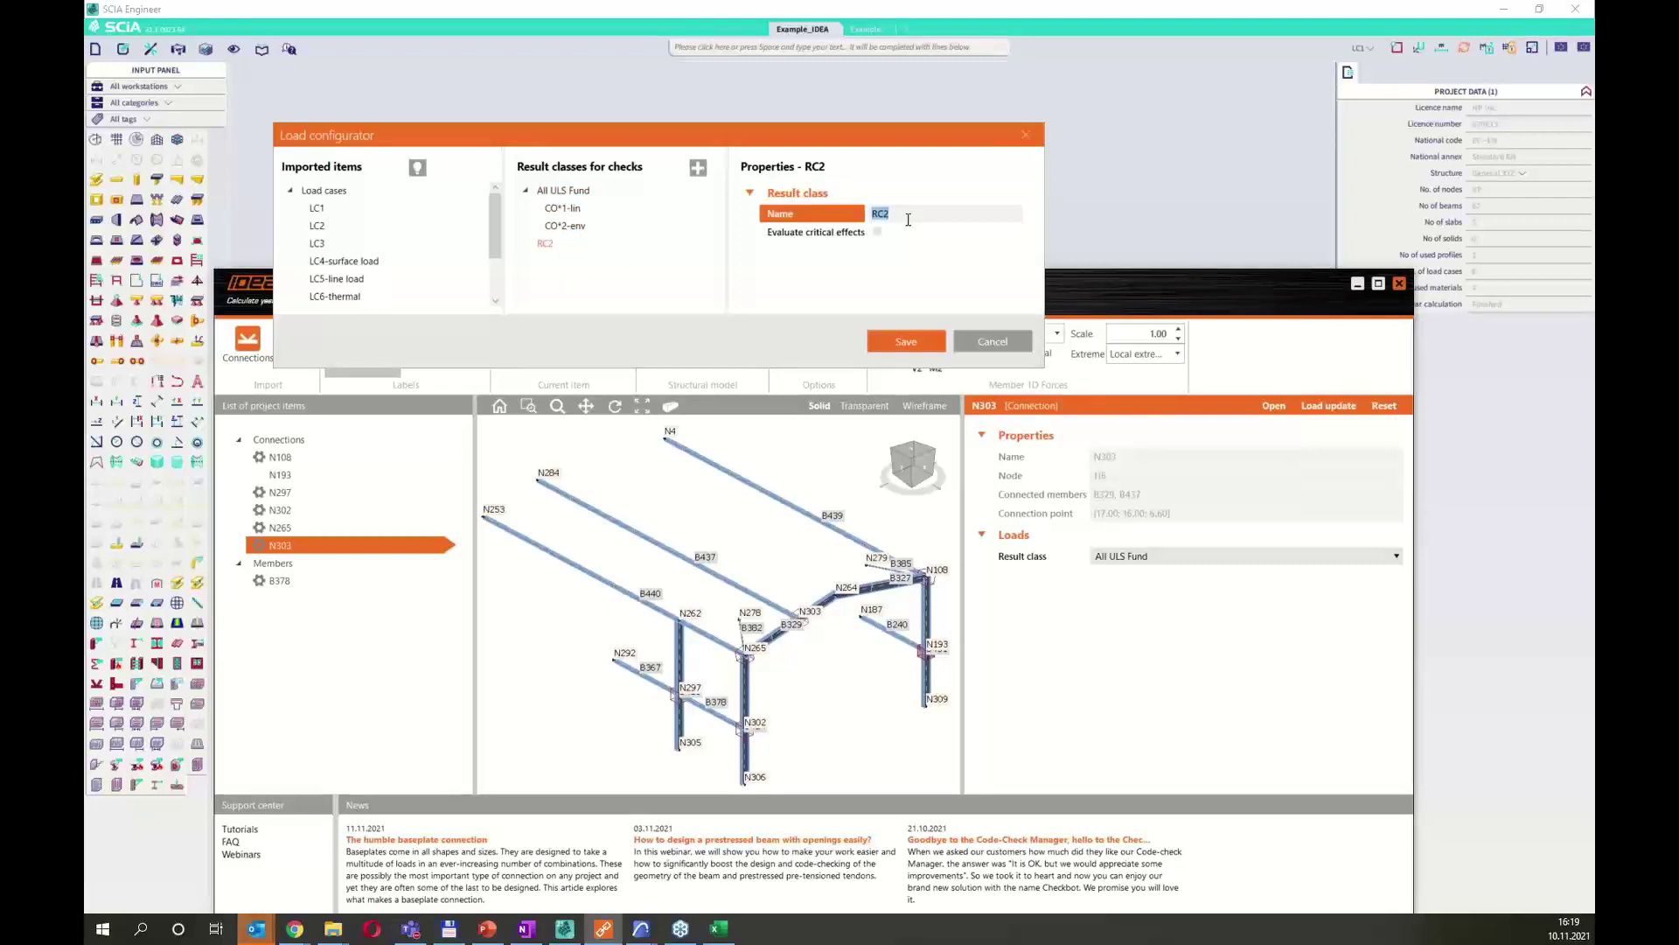
type("My_own")
key("Tab")
Assign the CO*2-env combination to the My_own result class and save the load configuration.
scroll(347, 262, "down", 3)
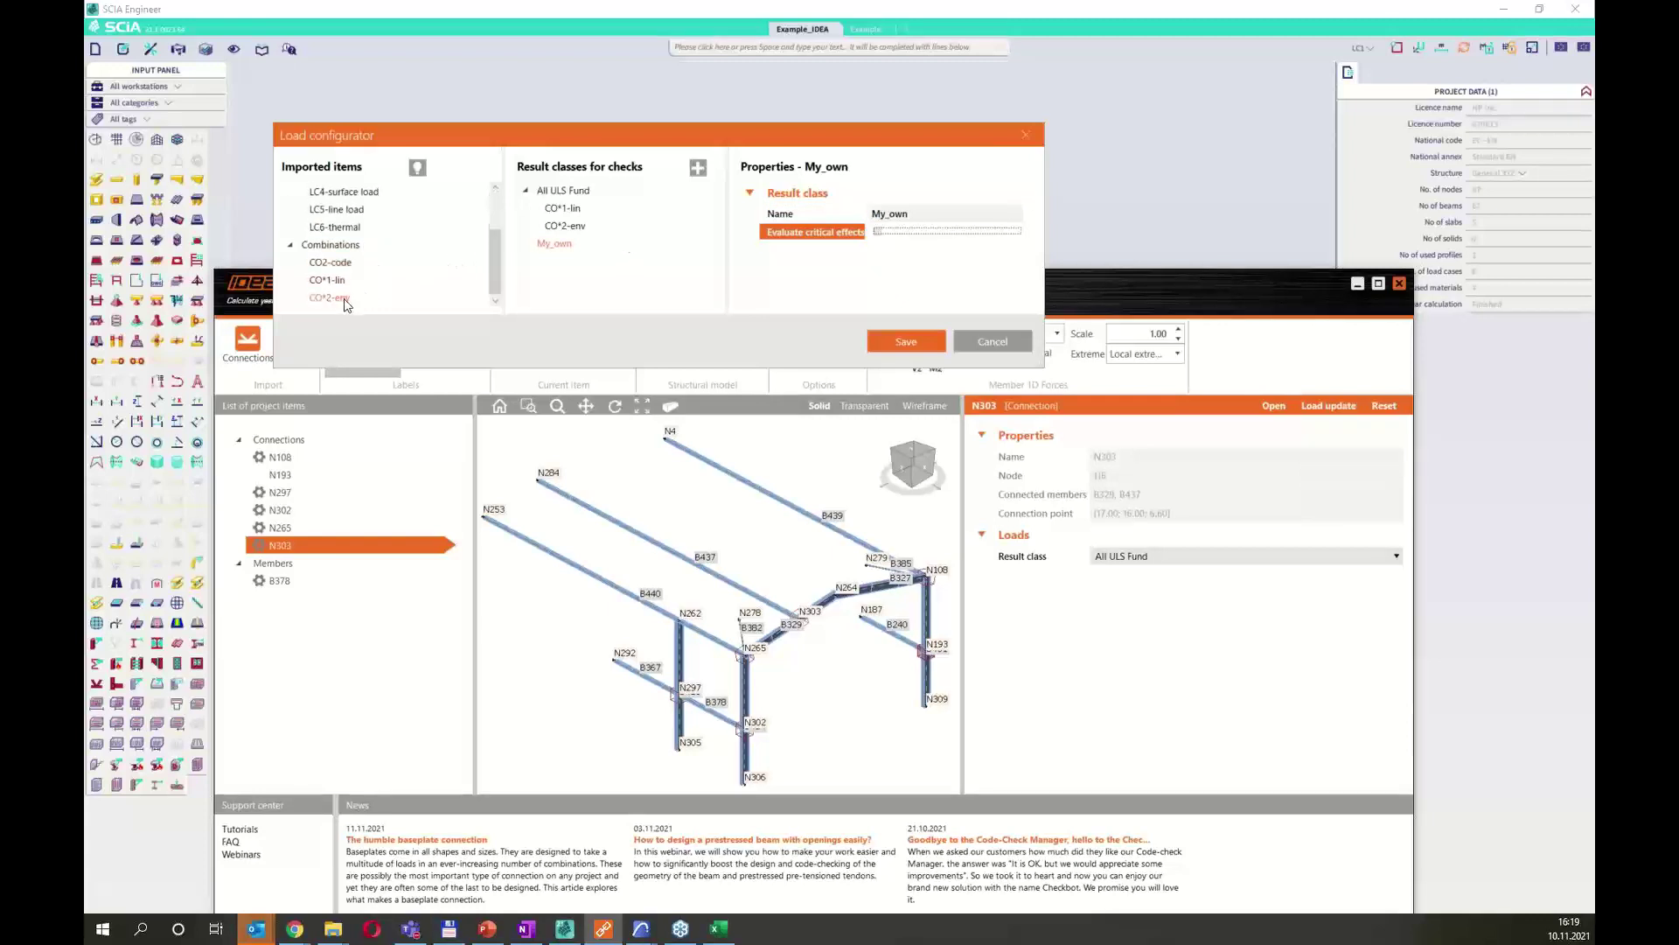
left_click_drag(346, 304, 544, 247)
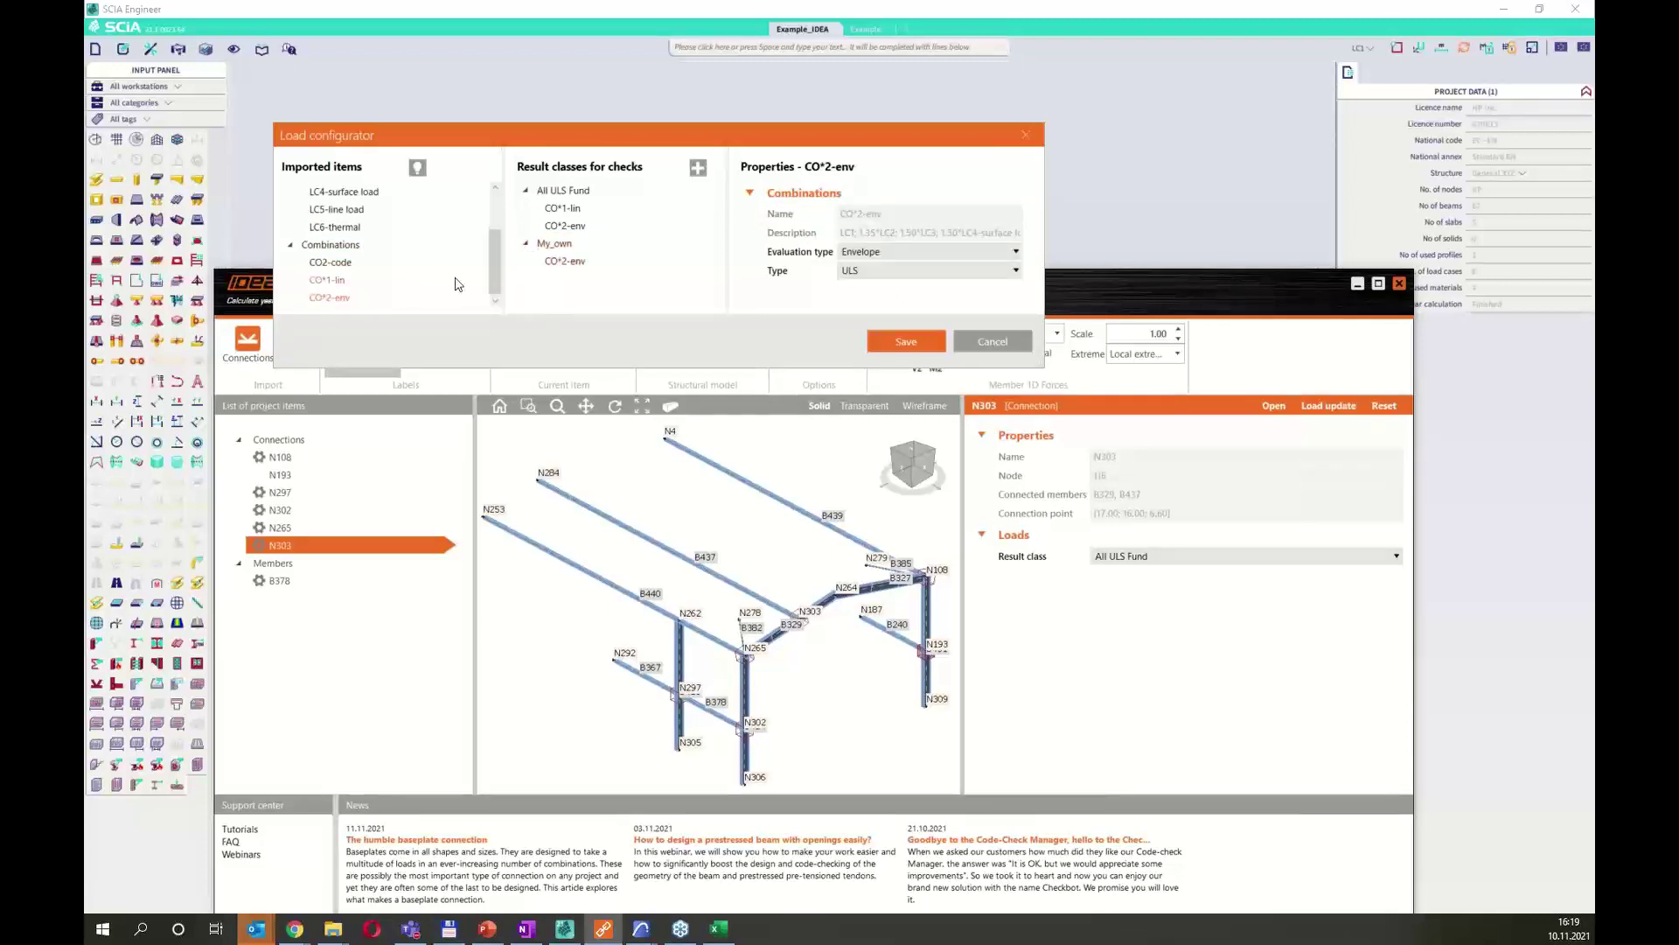
scroll(453, 283, "up", 2)
scroll(454, 283, "down", 2)
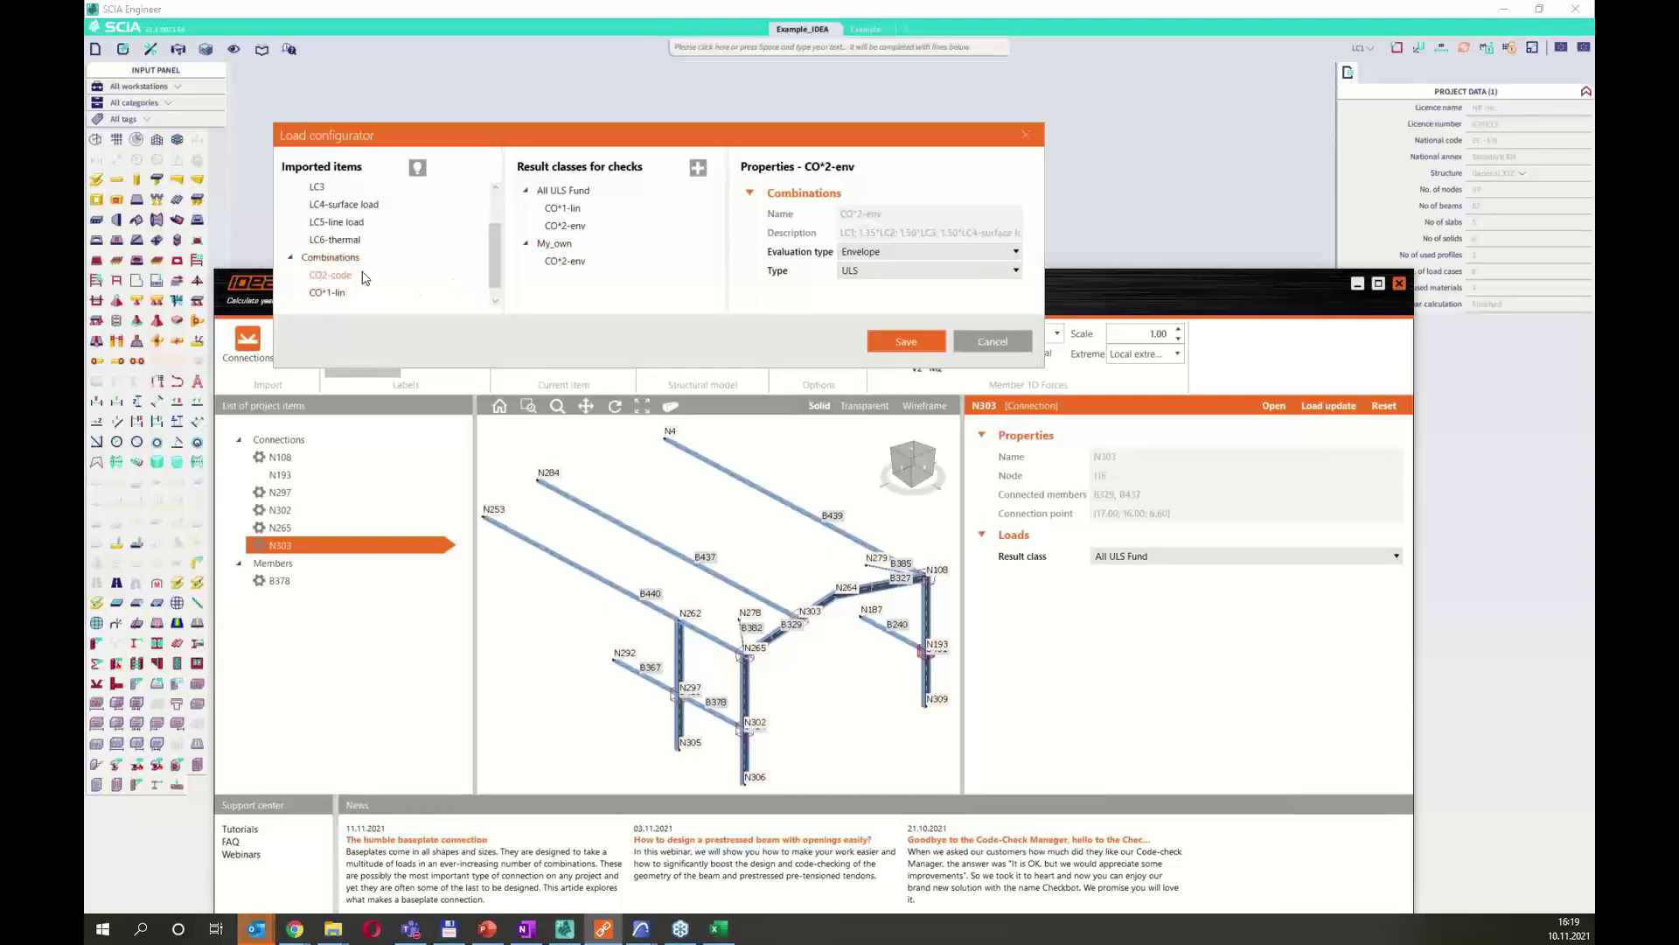
scroll(385, 271, "up", 2)
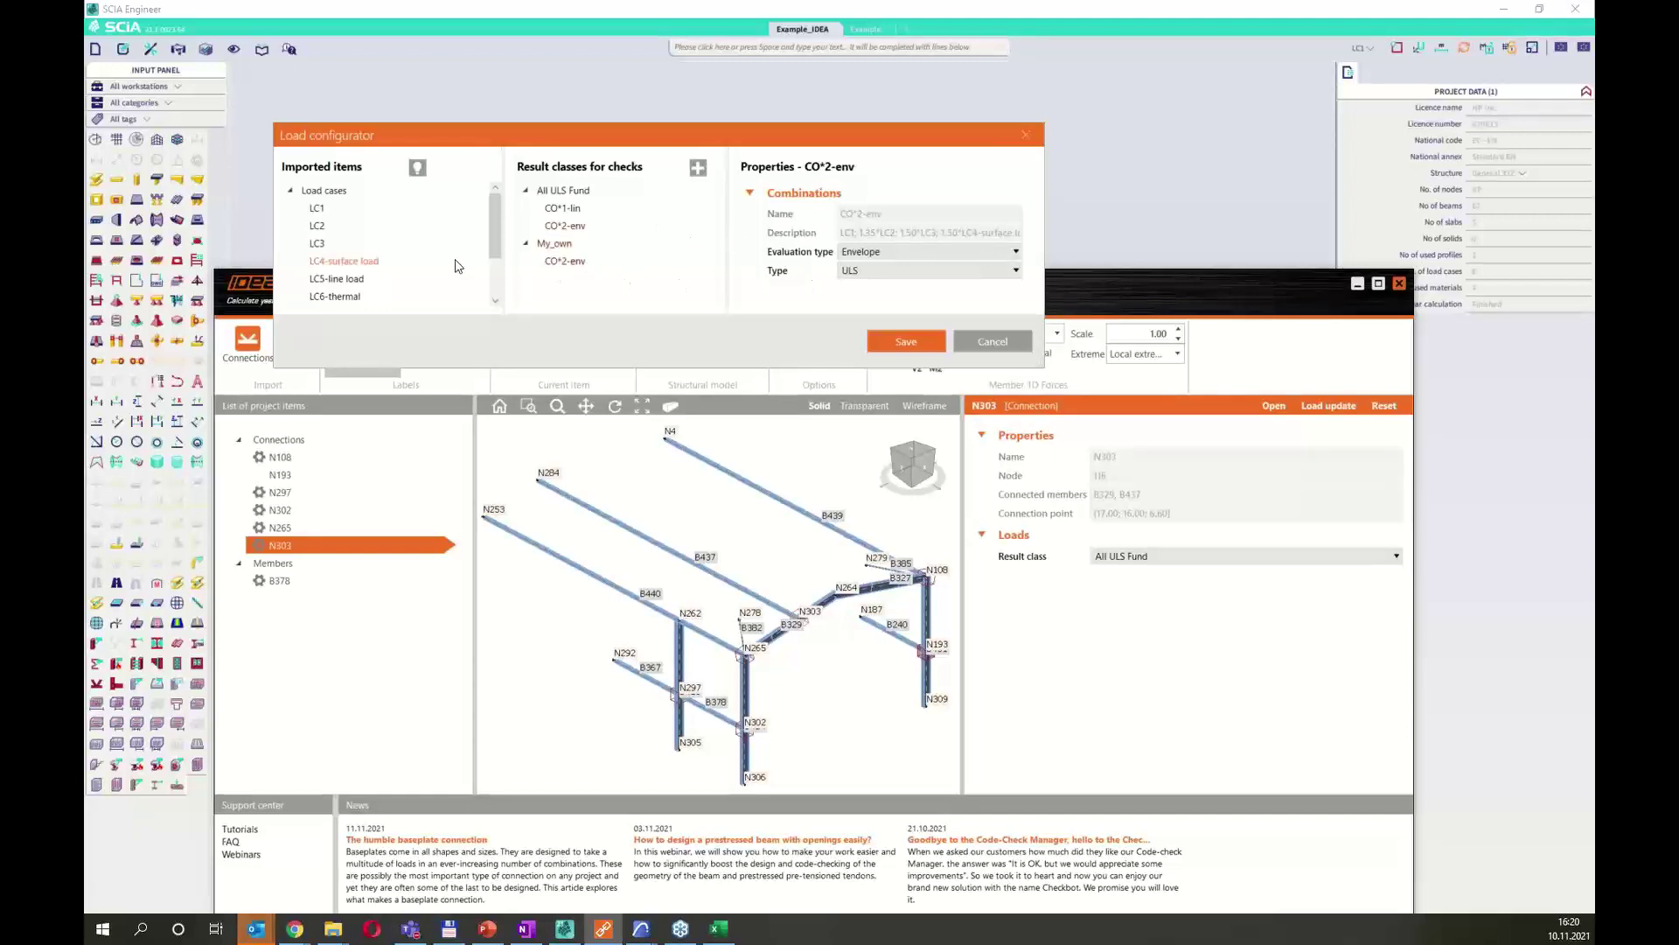
left_click(892, 340)
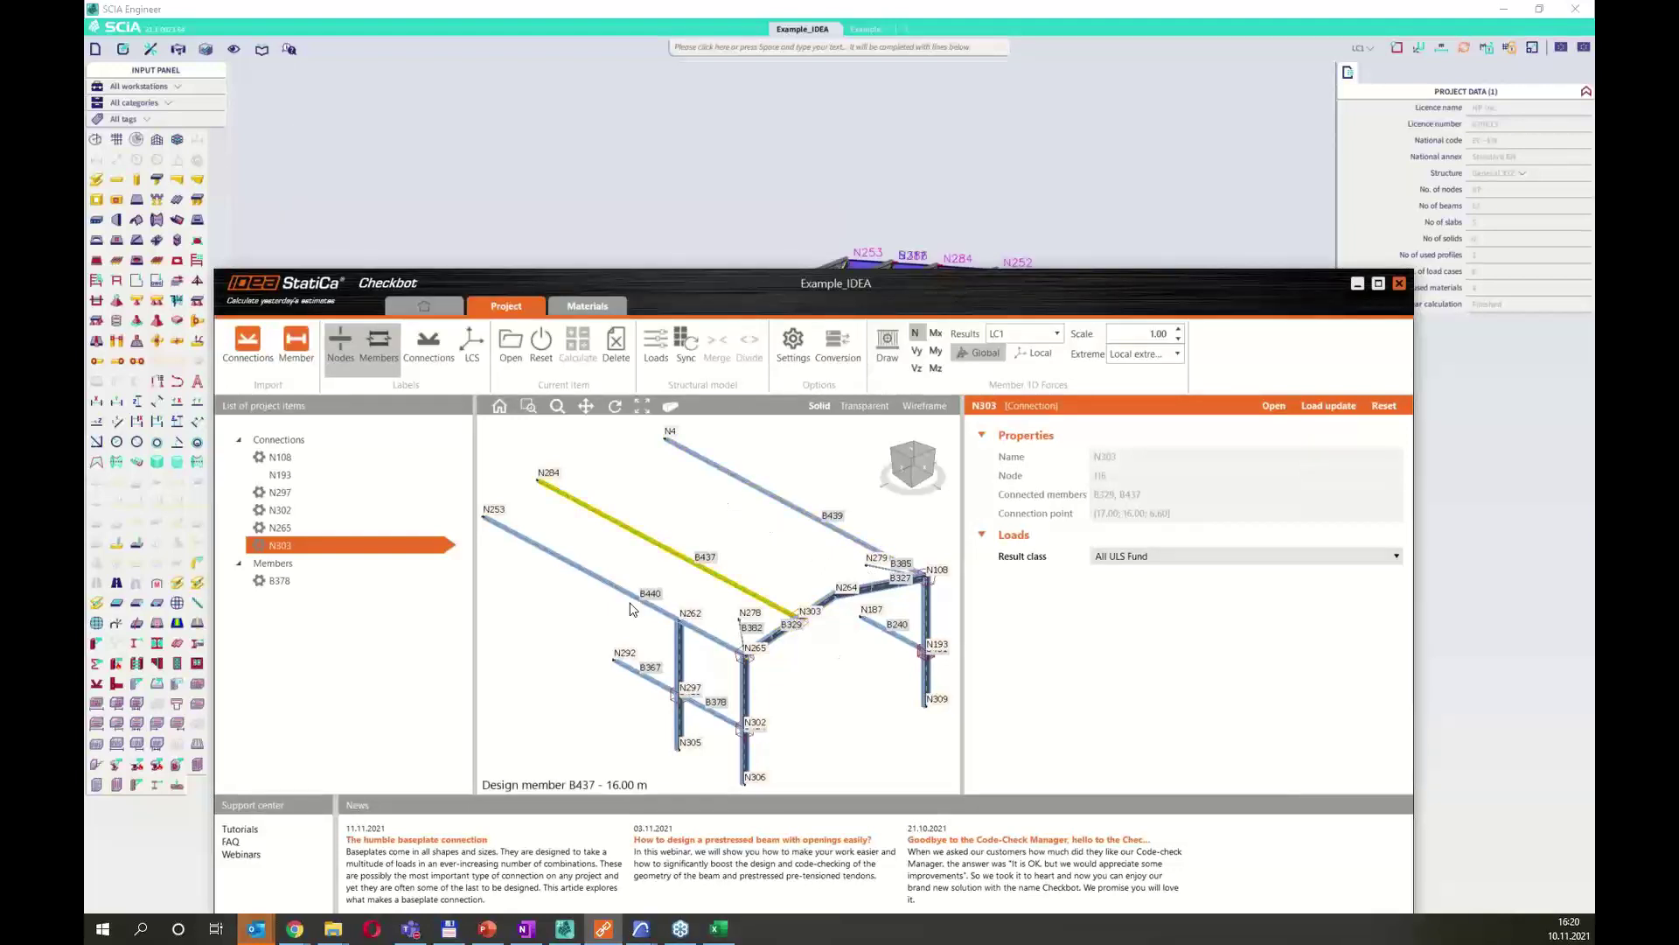
Select member B378 among the Checkbot project items and inspect it in the 3D model.
middle_click_drag(794, 664, 753, 614)
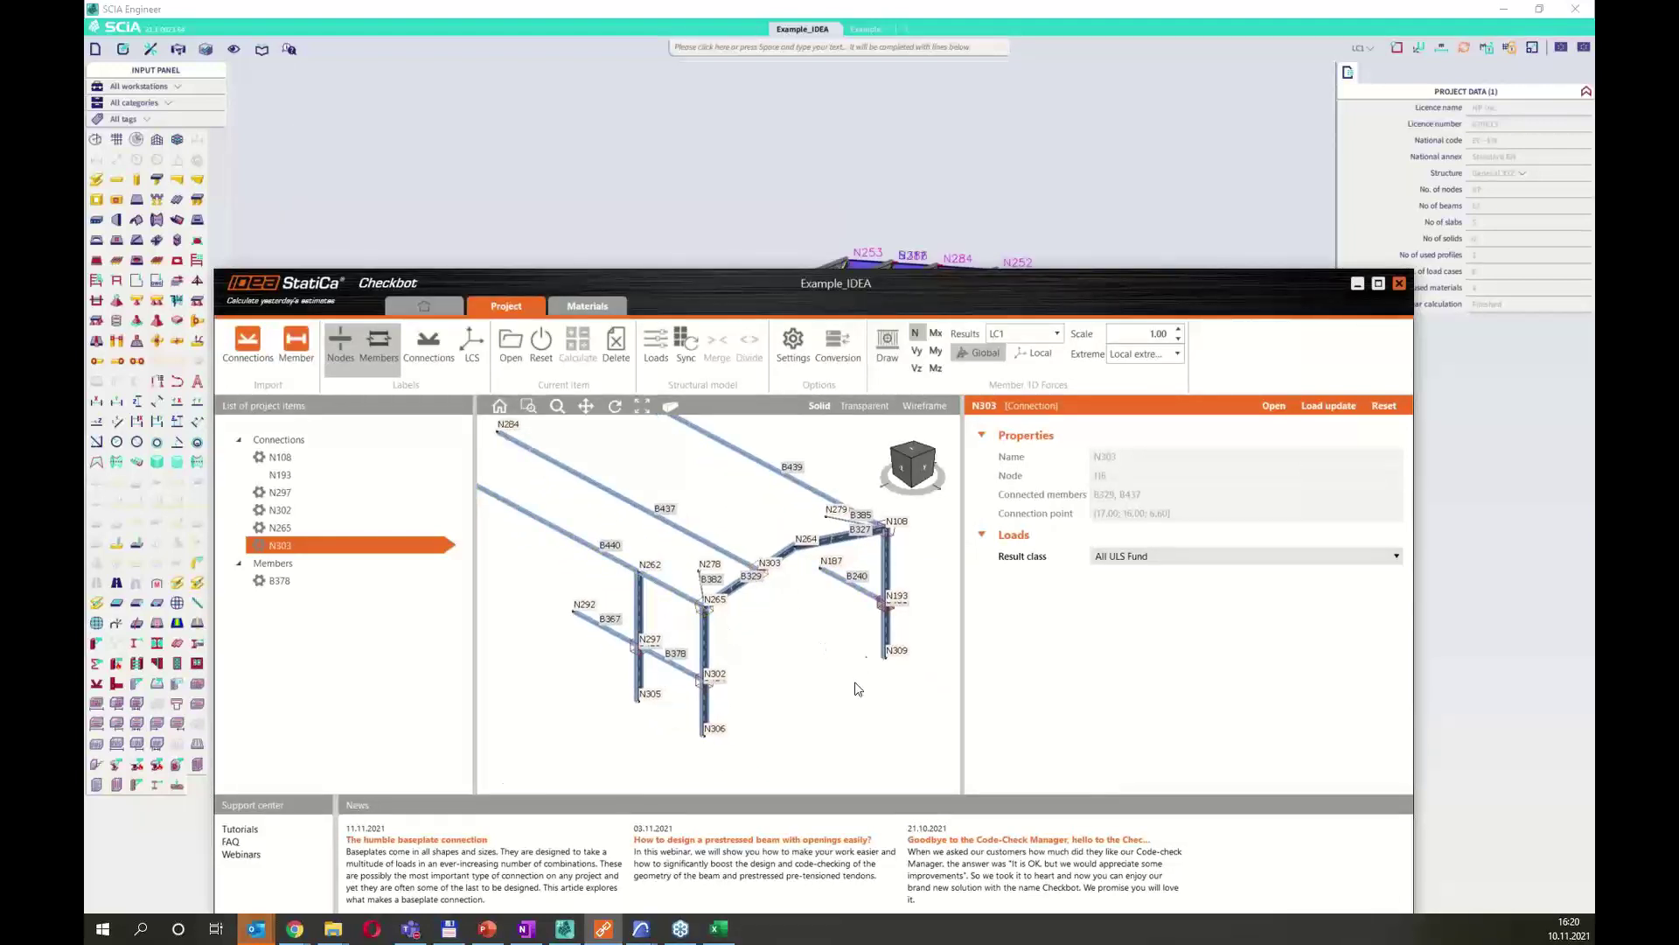
left_click(337, 580)
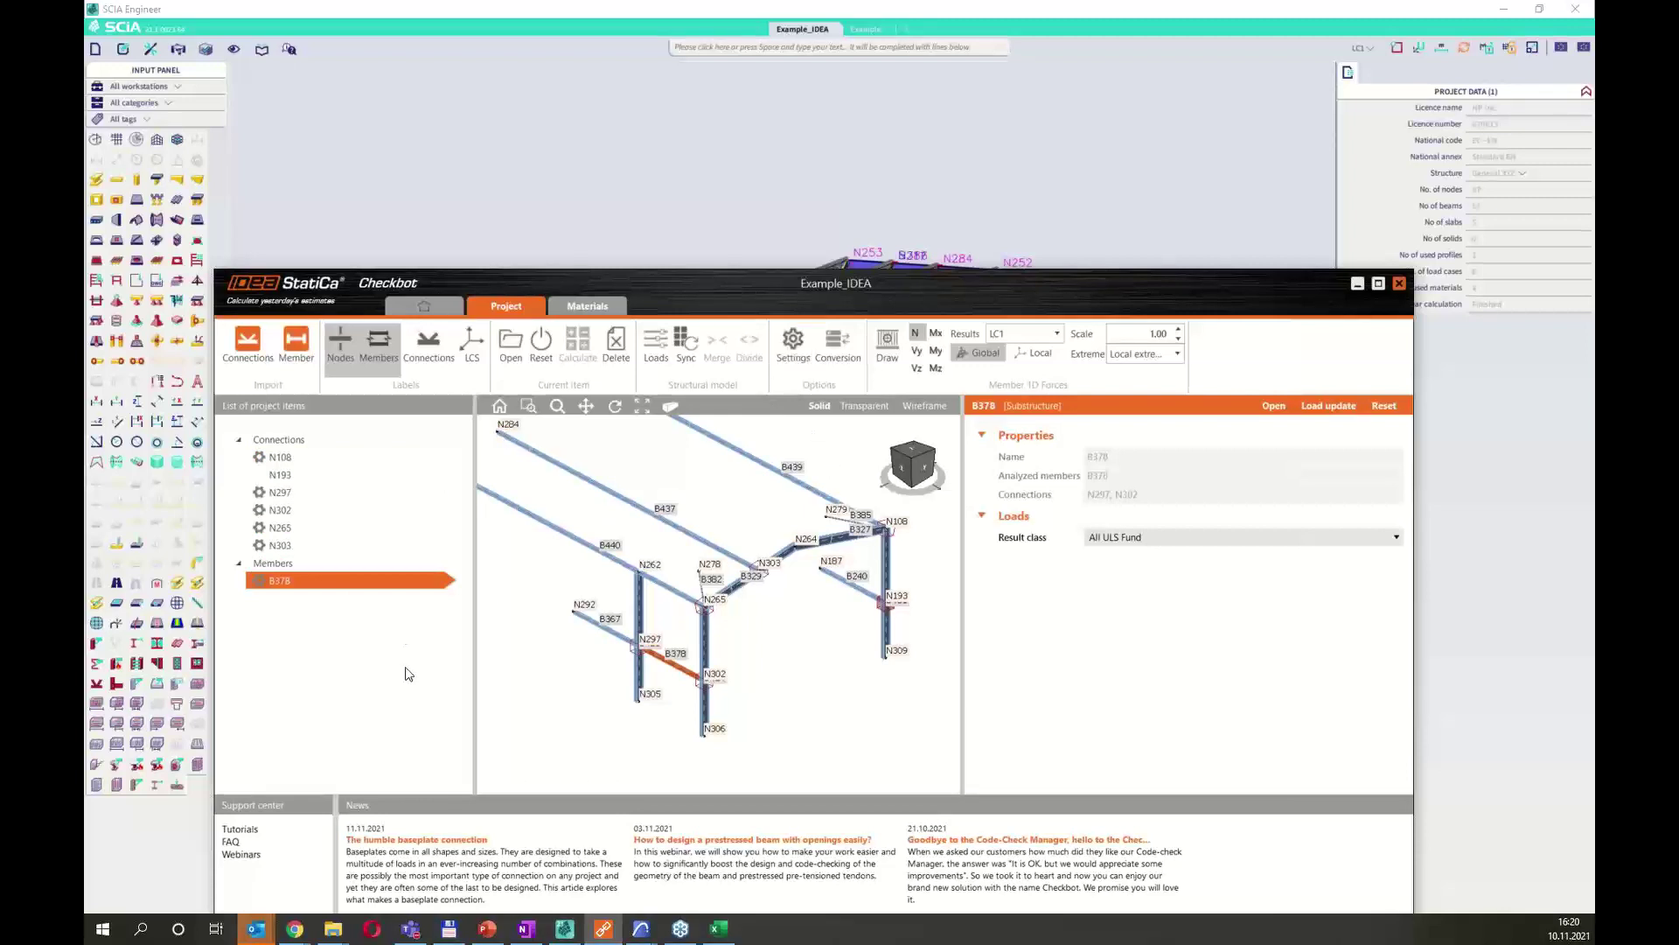
right_click_drag(825, 682, 798, 657)
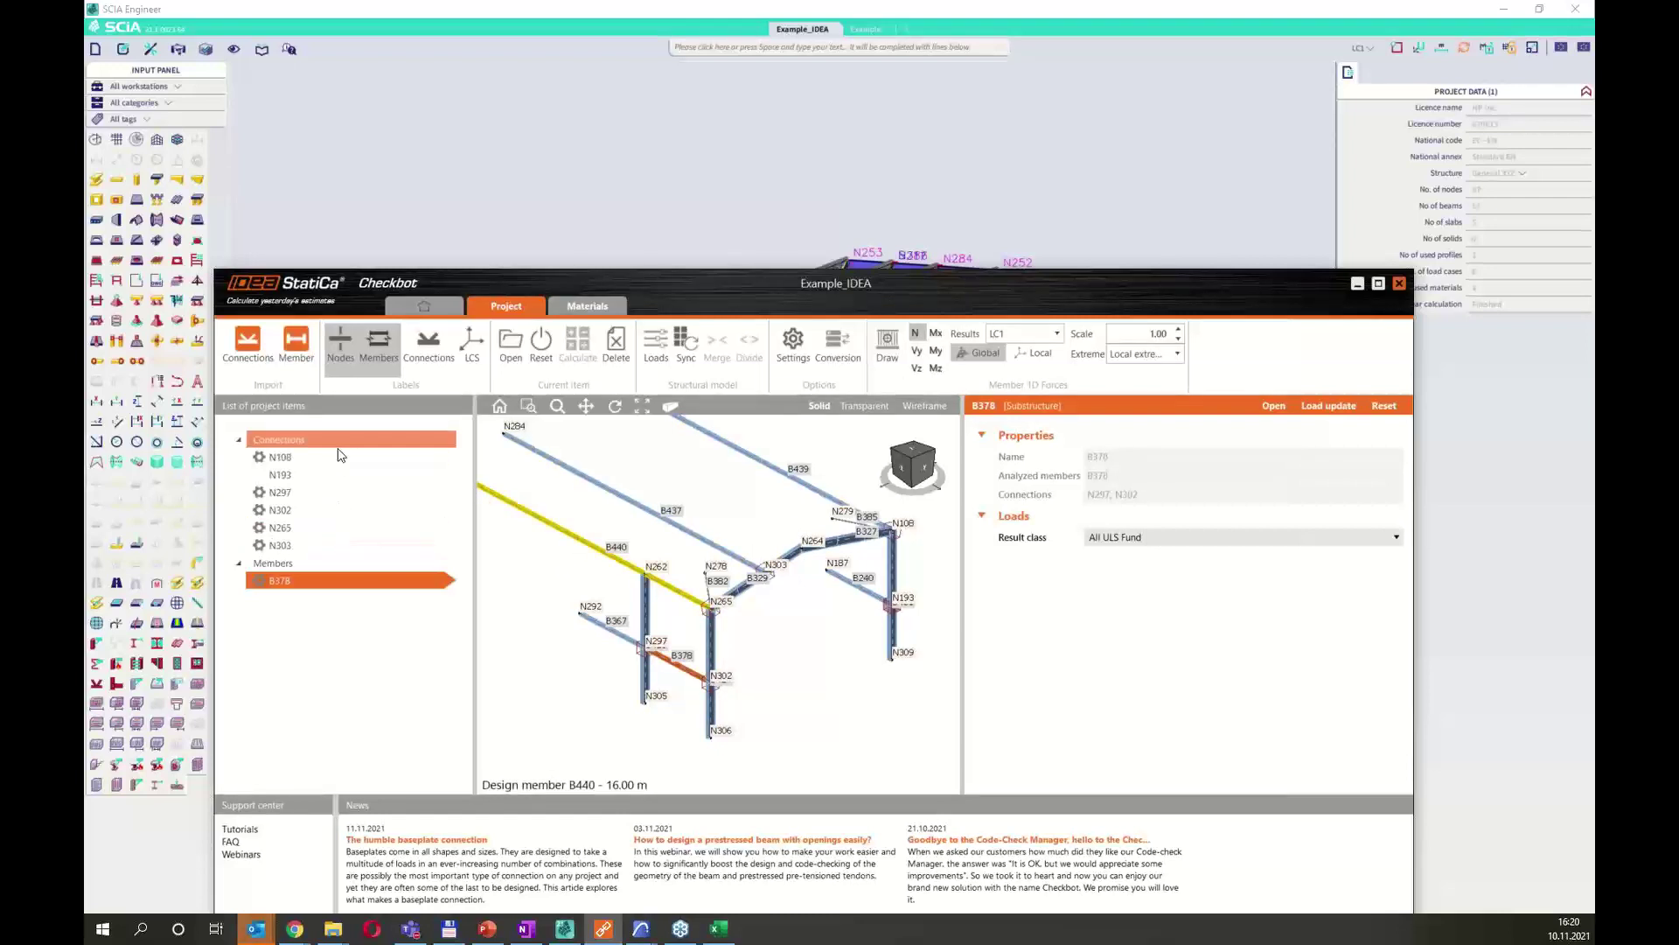
Orbit the SCIA Engineer frame and the Checkbot model to a matching direction and compare the imported part with the full structure.
left_click(724, 220)
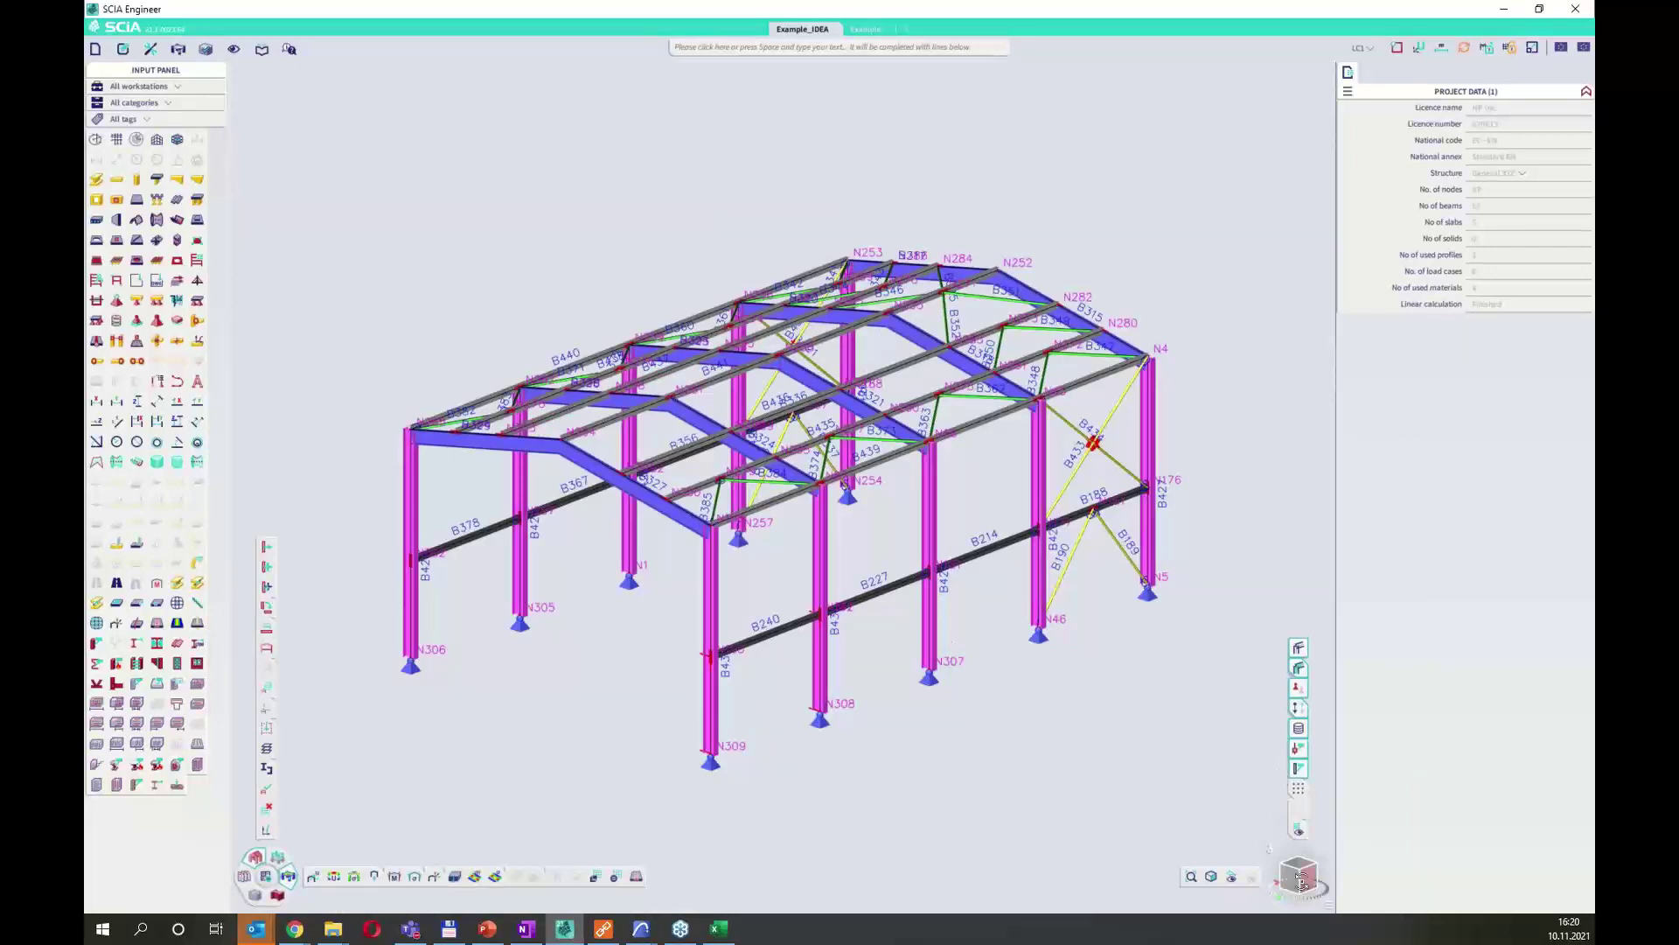
left_click_drag(1301, 881, 1277, 892)
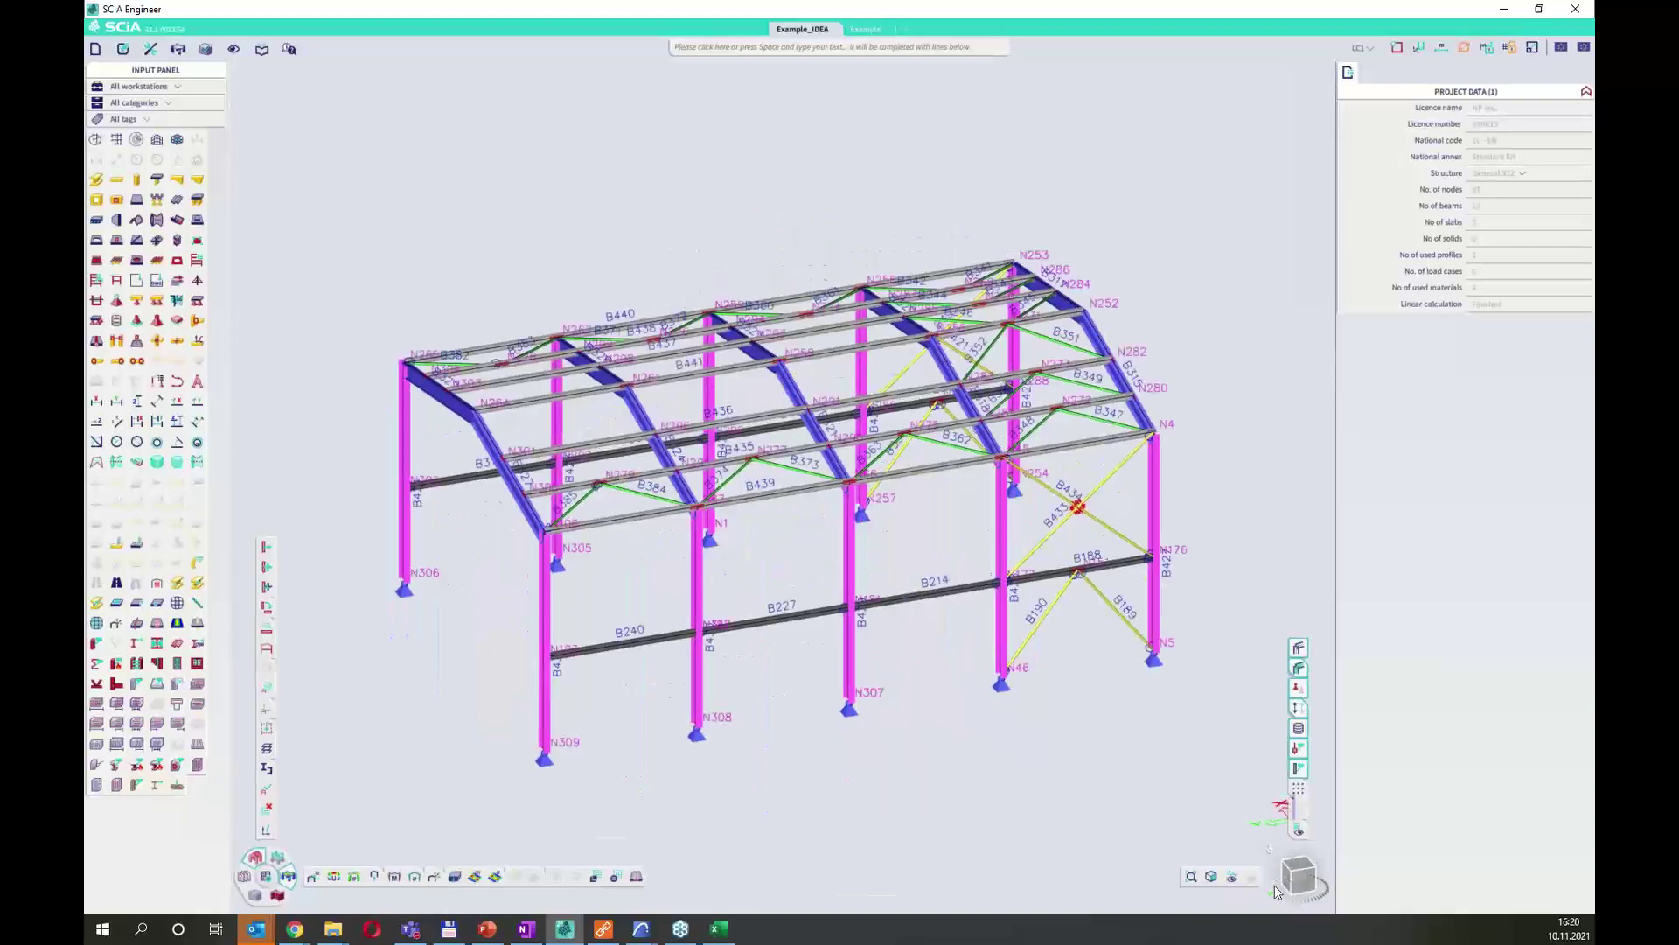
left_click(604, 928)
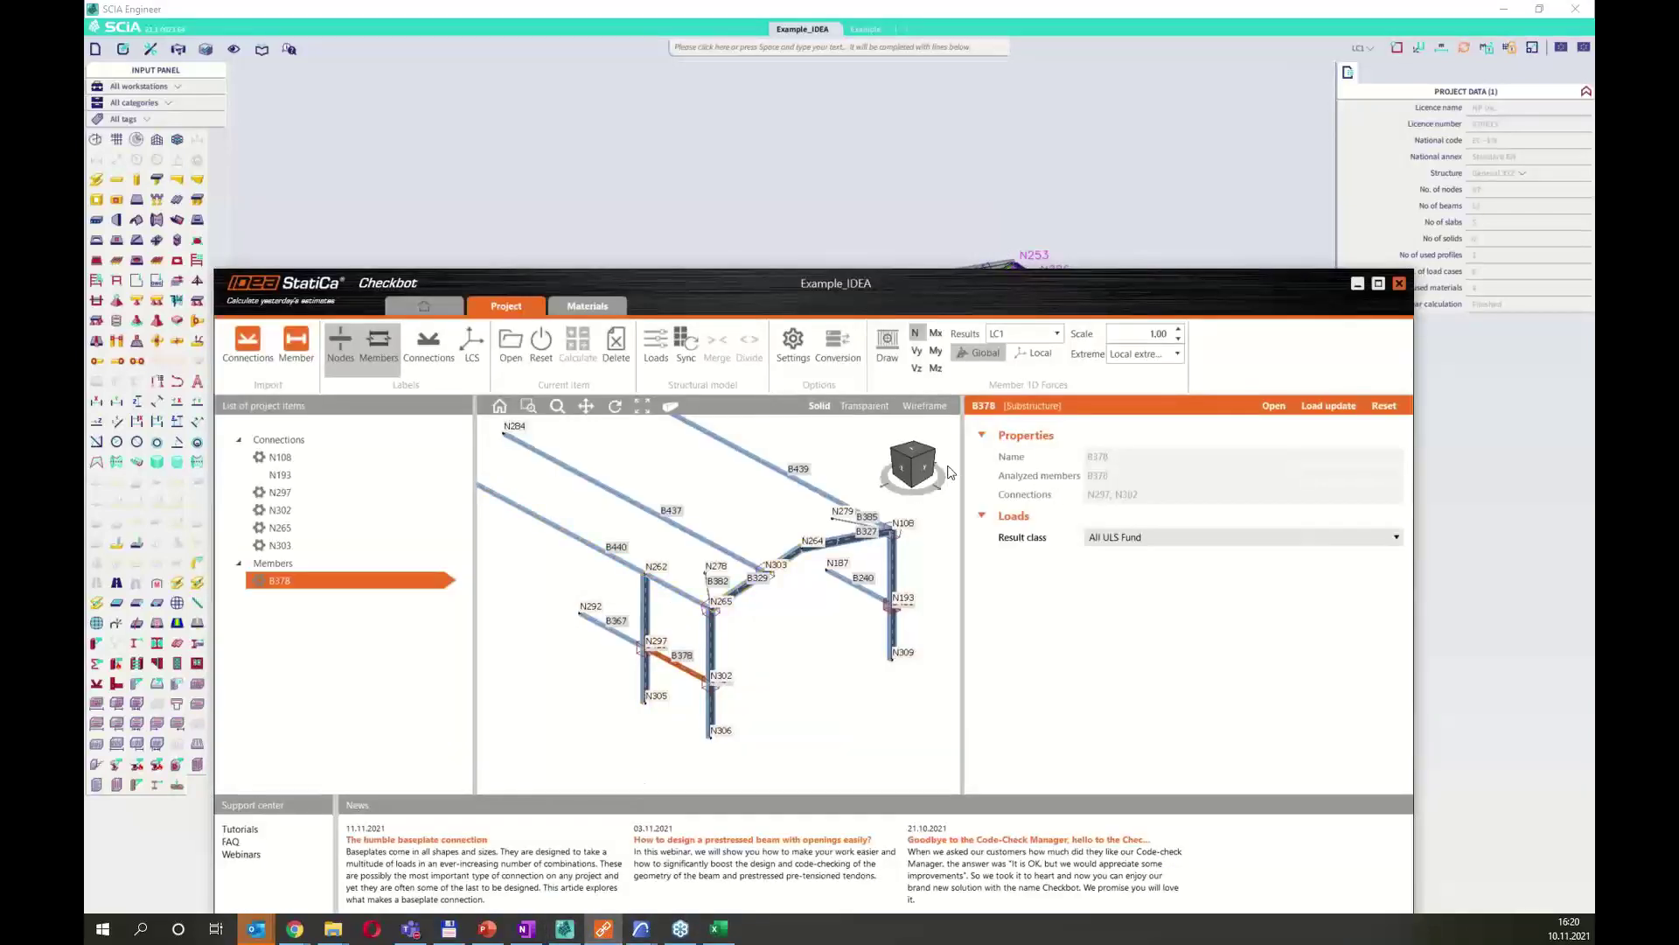
left_click(1046, 203)
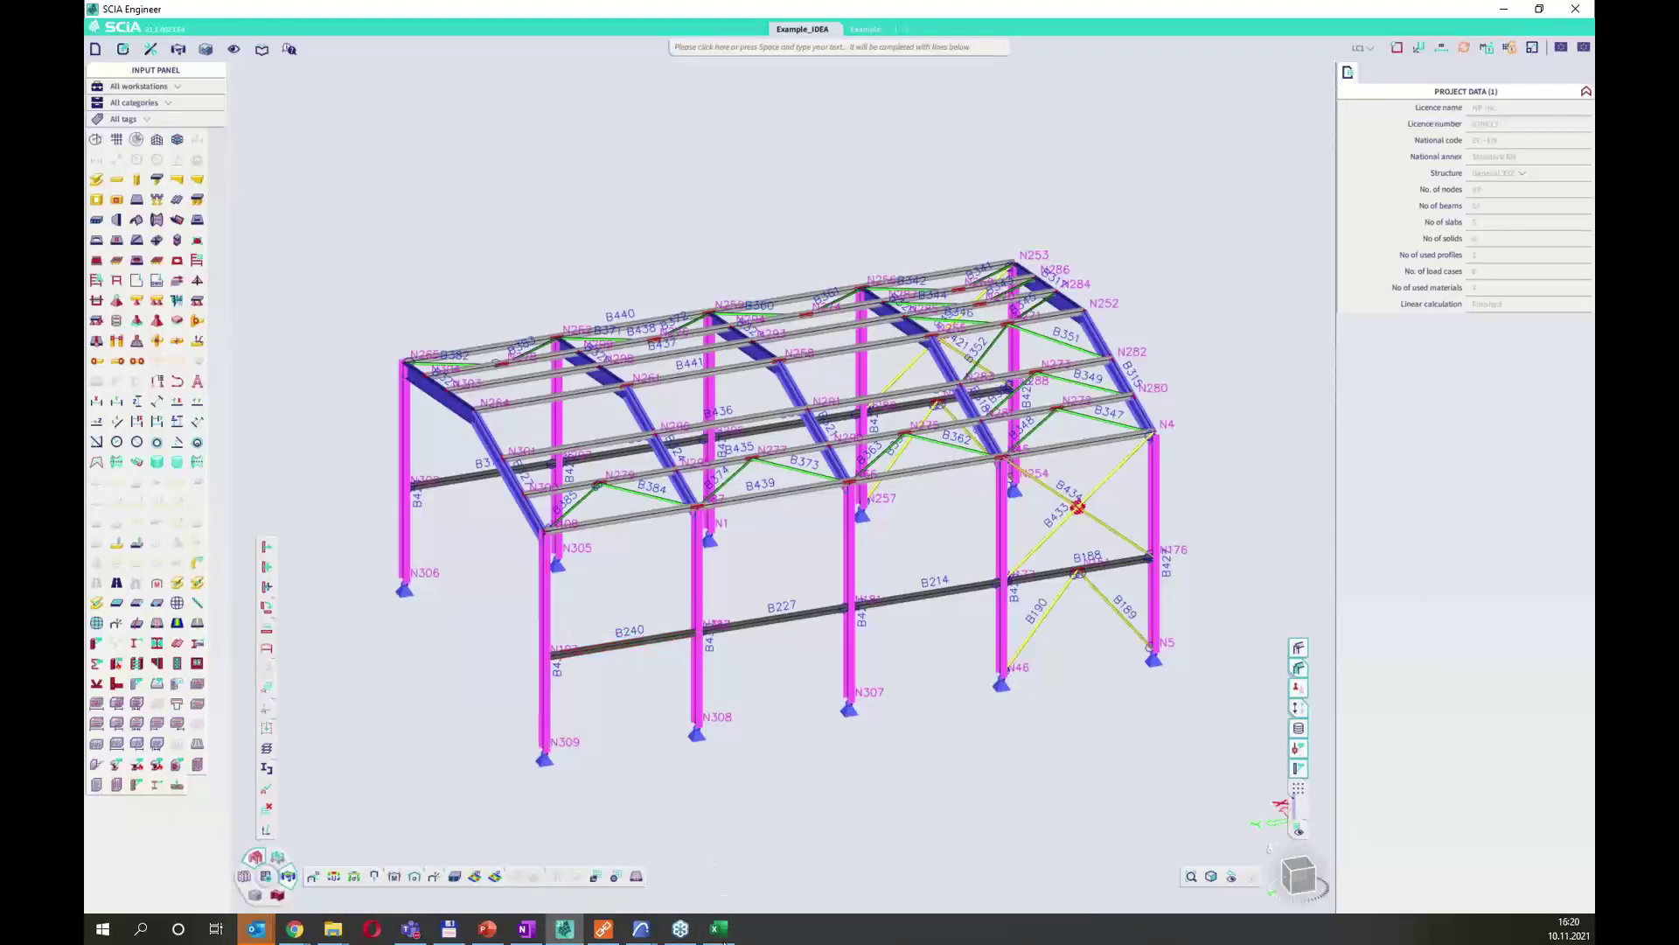
left_click(719, 928)
left_click(1505, 14)
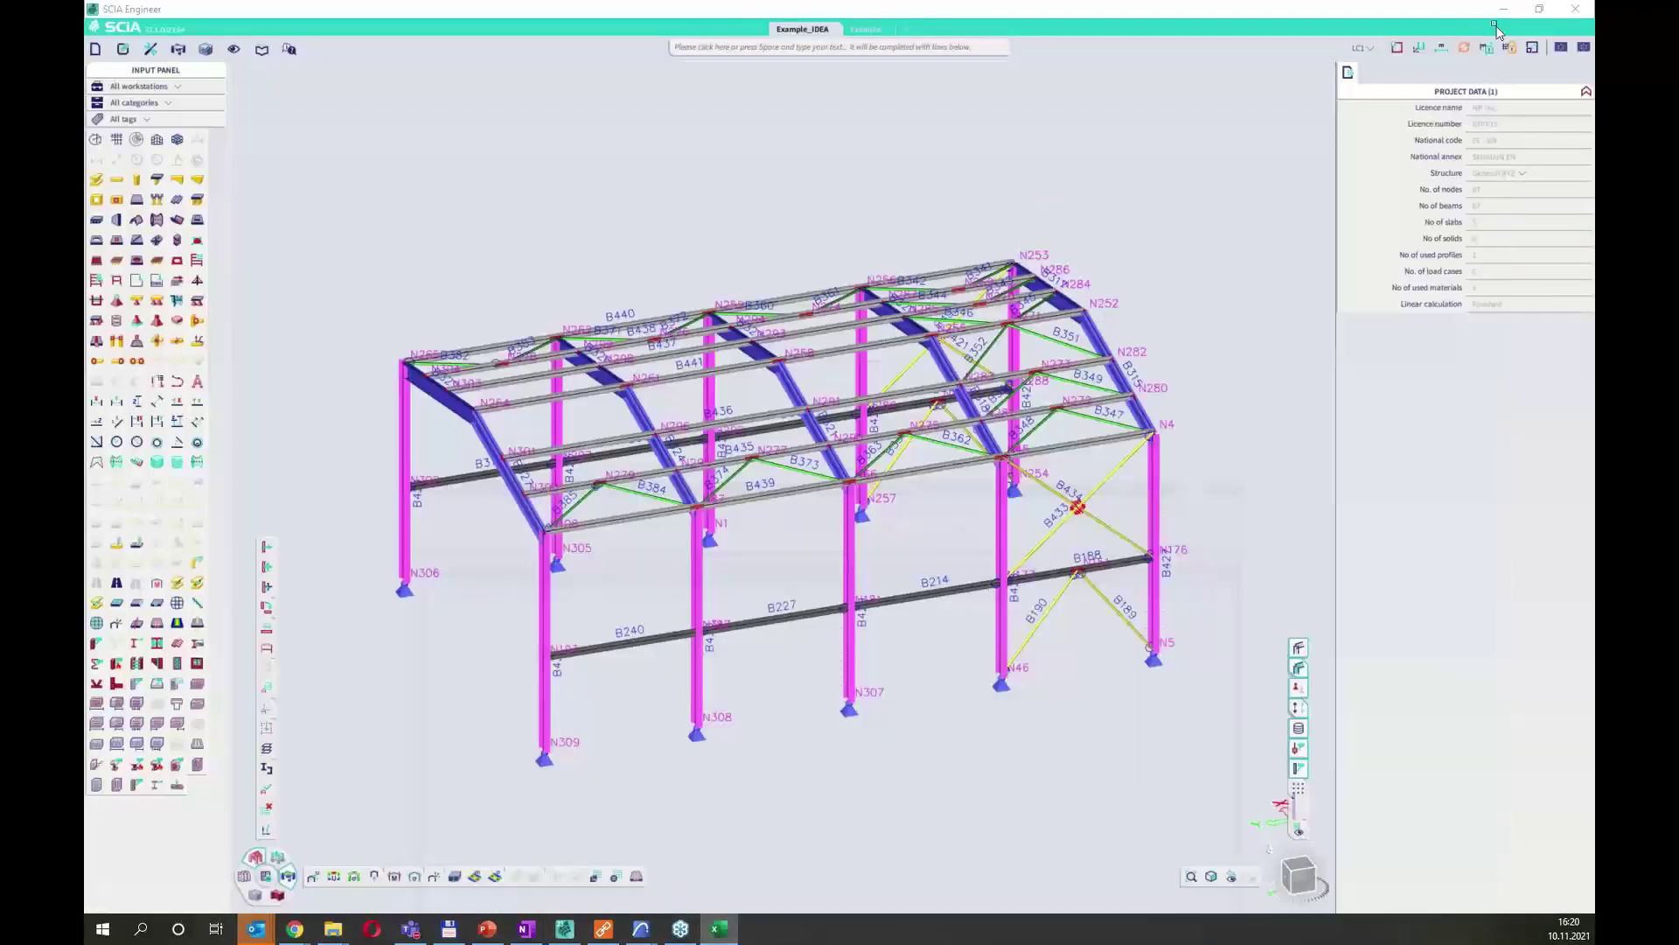
left_click(604, 928)
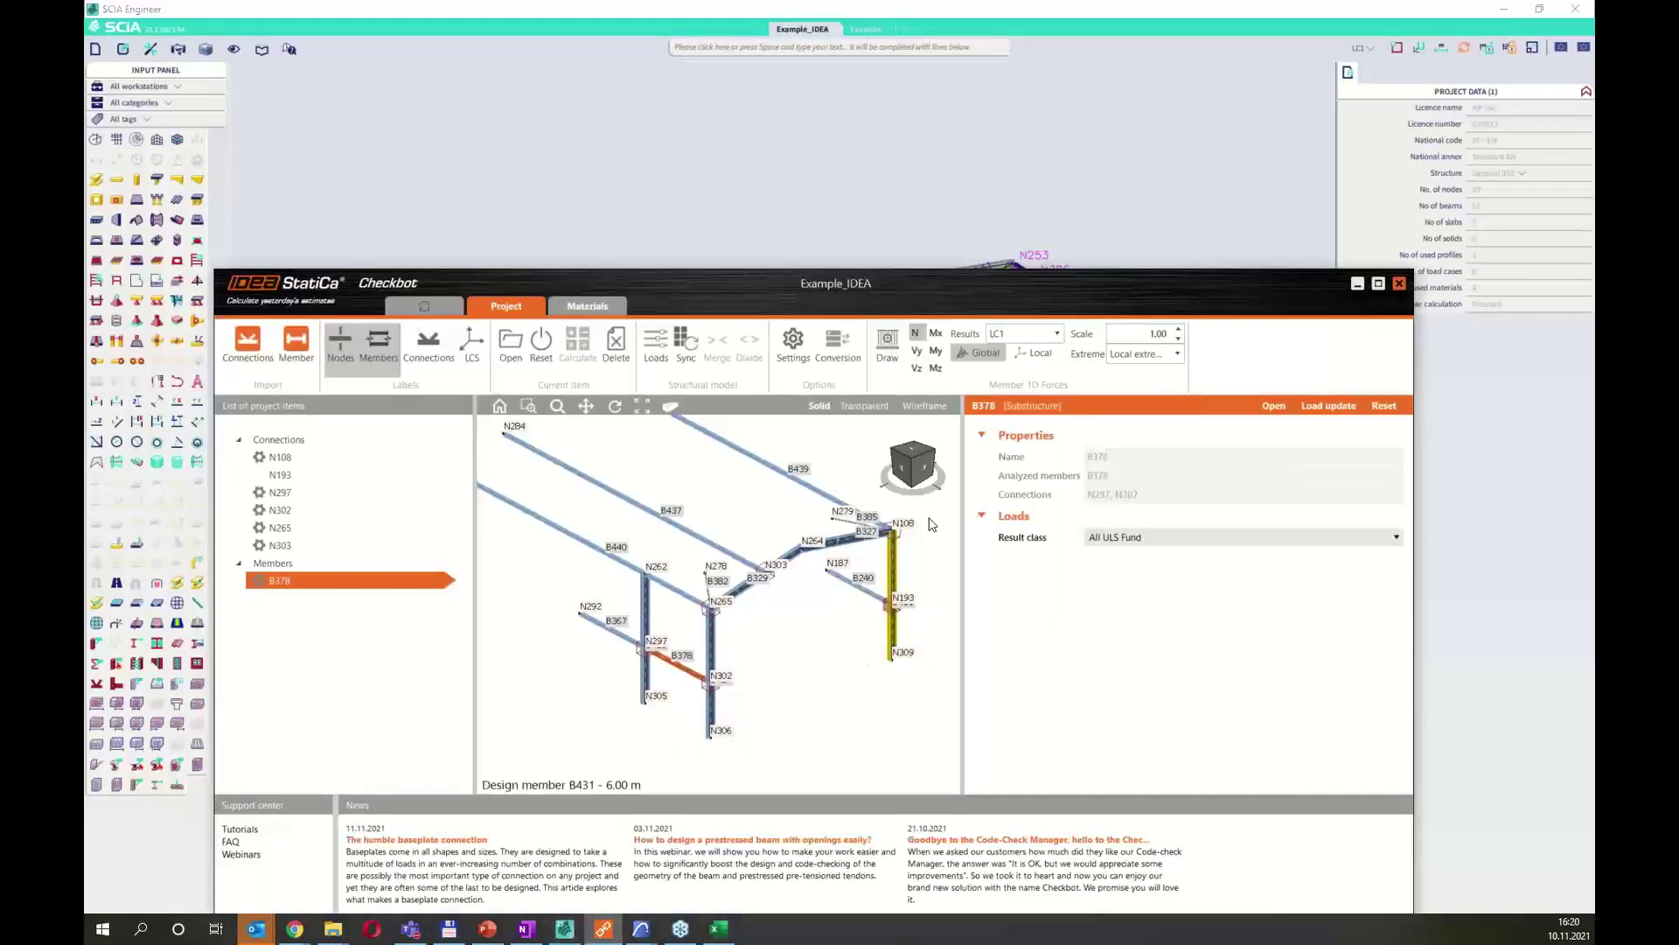
left_click(879, 472)
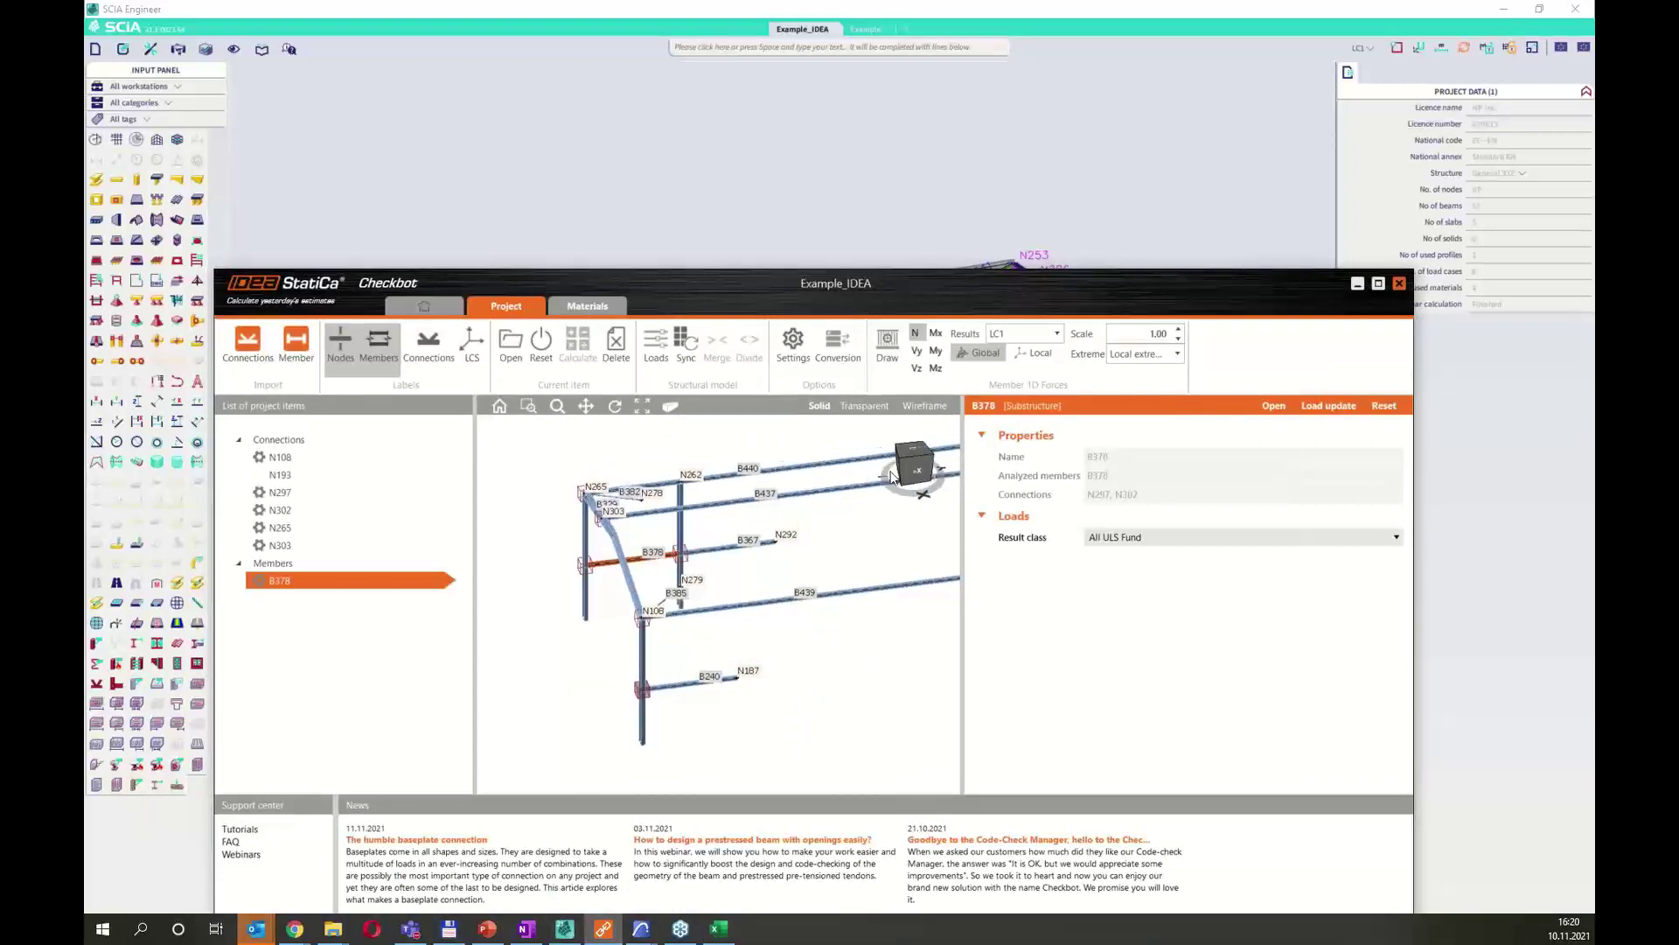
Try to import beams B240 and B227 with the column between them, selected in SCIA Engineer, into Checkbot as connections.
left_click(1356, 284)
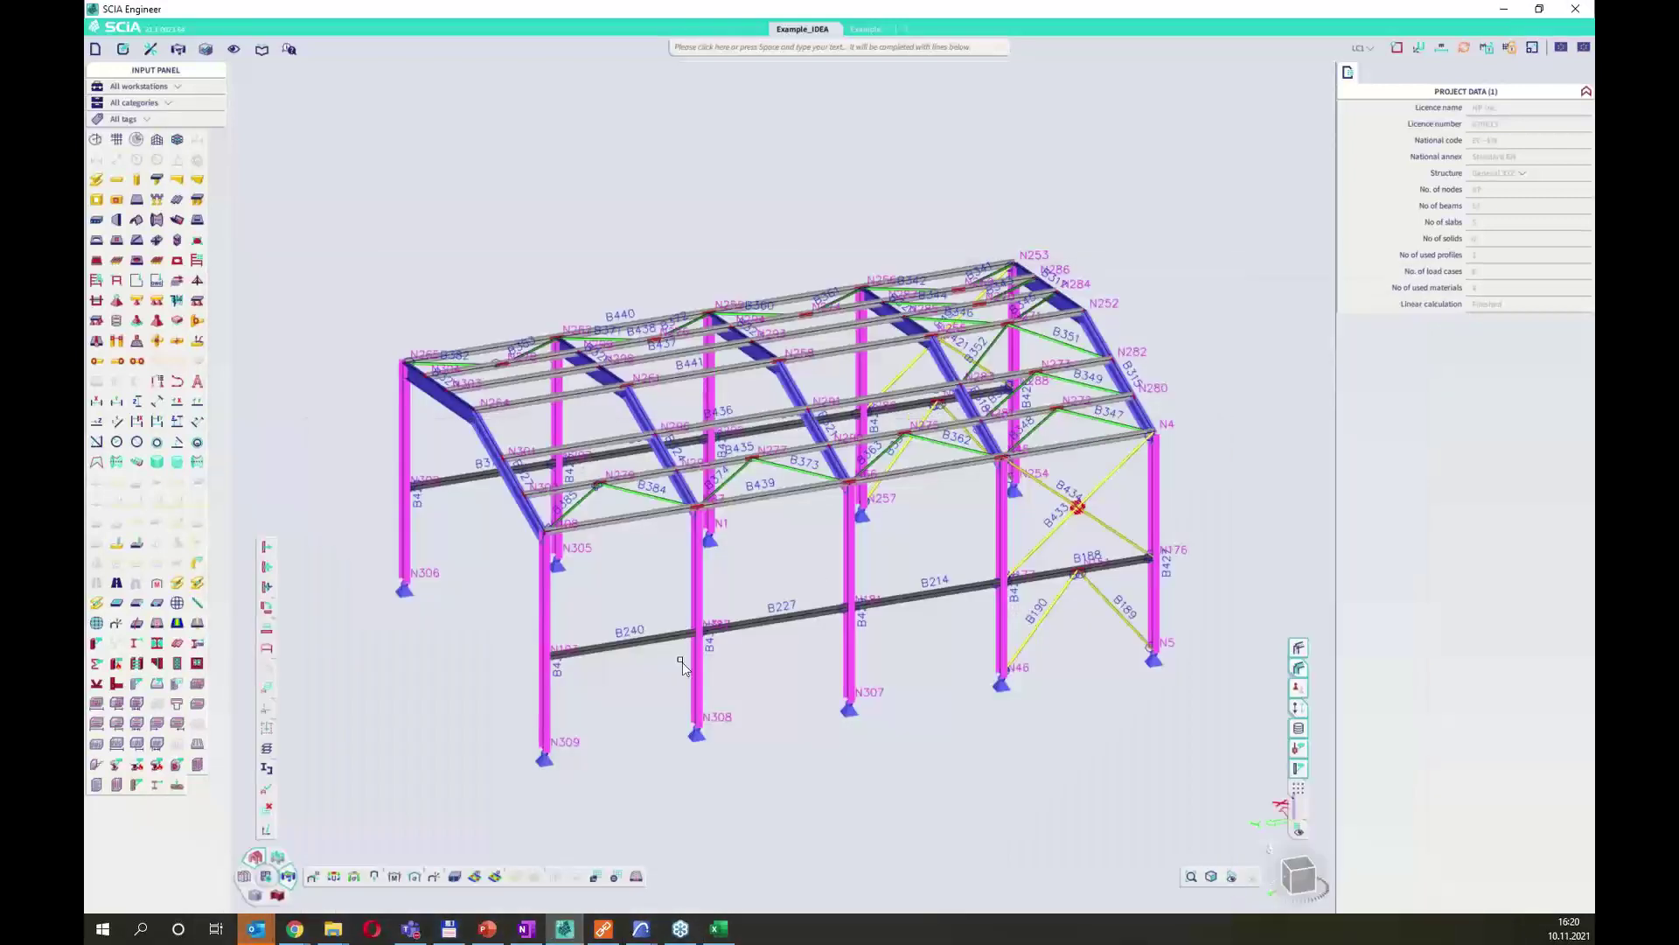
left_click(702, 662)
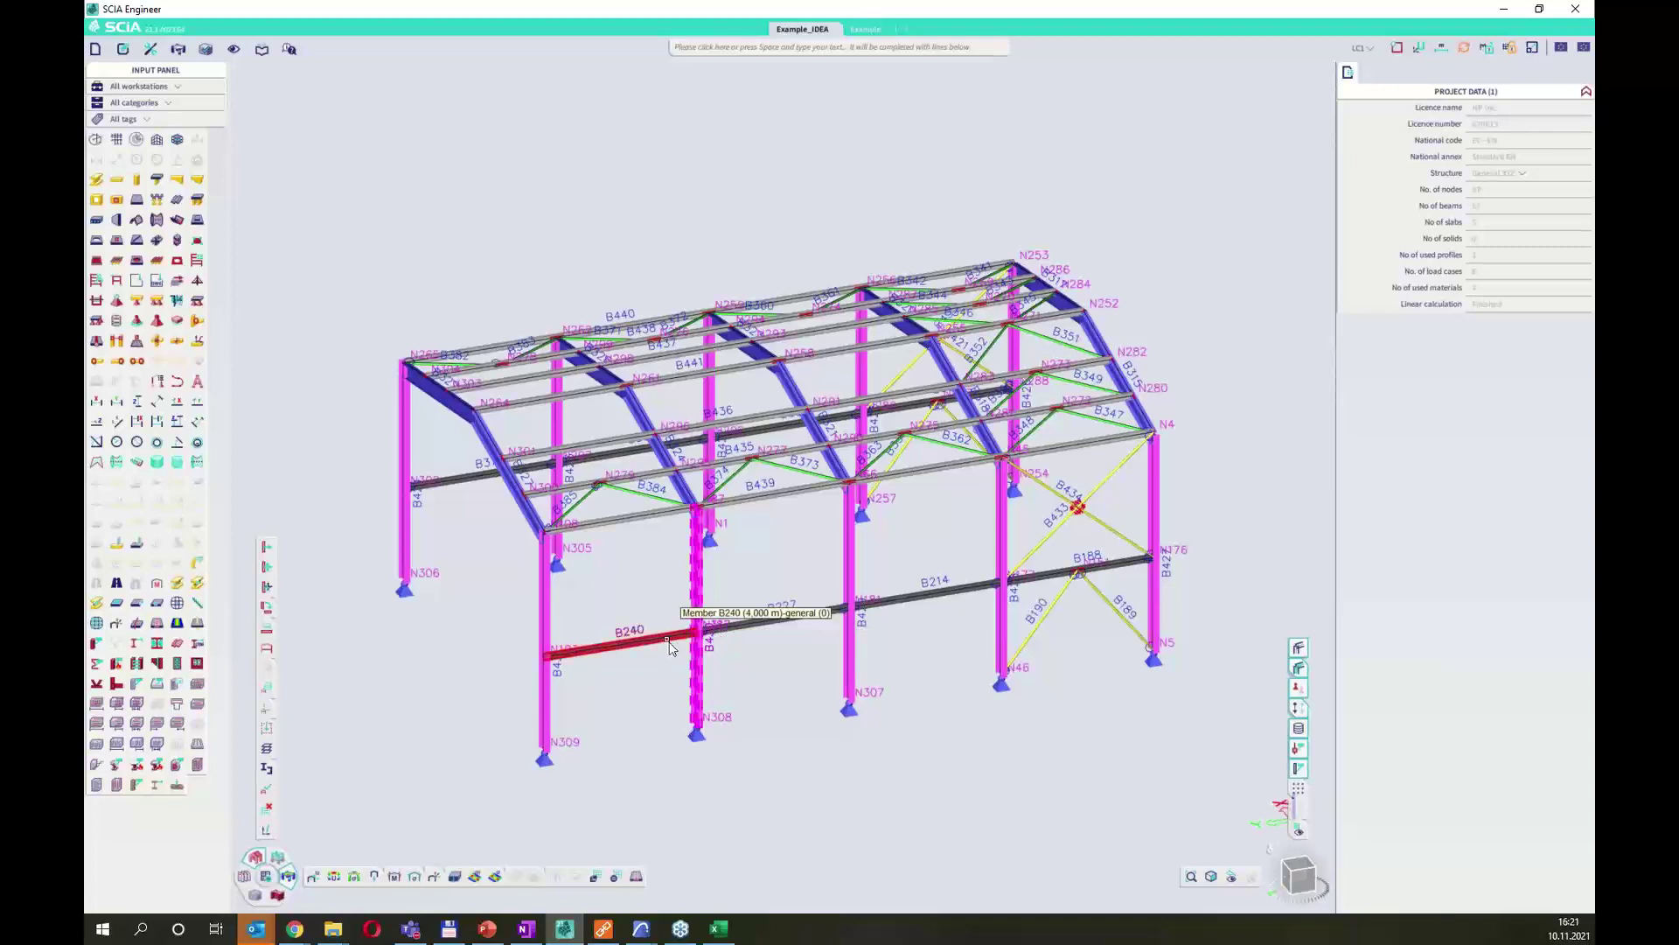
left_click(669, 637)
left_click(754, 627)
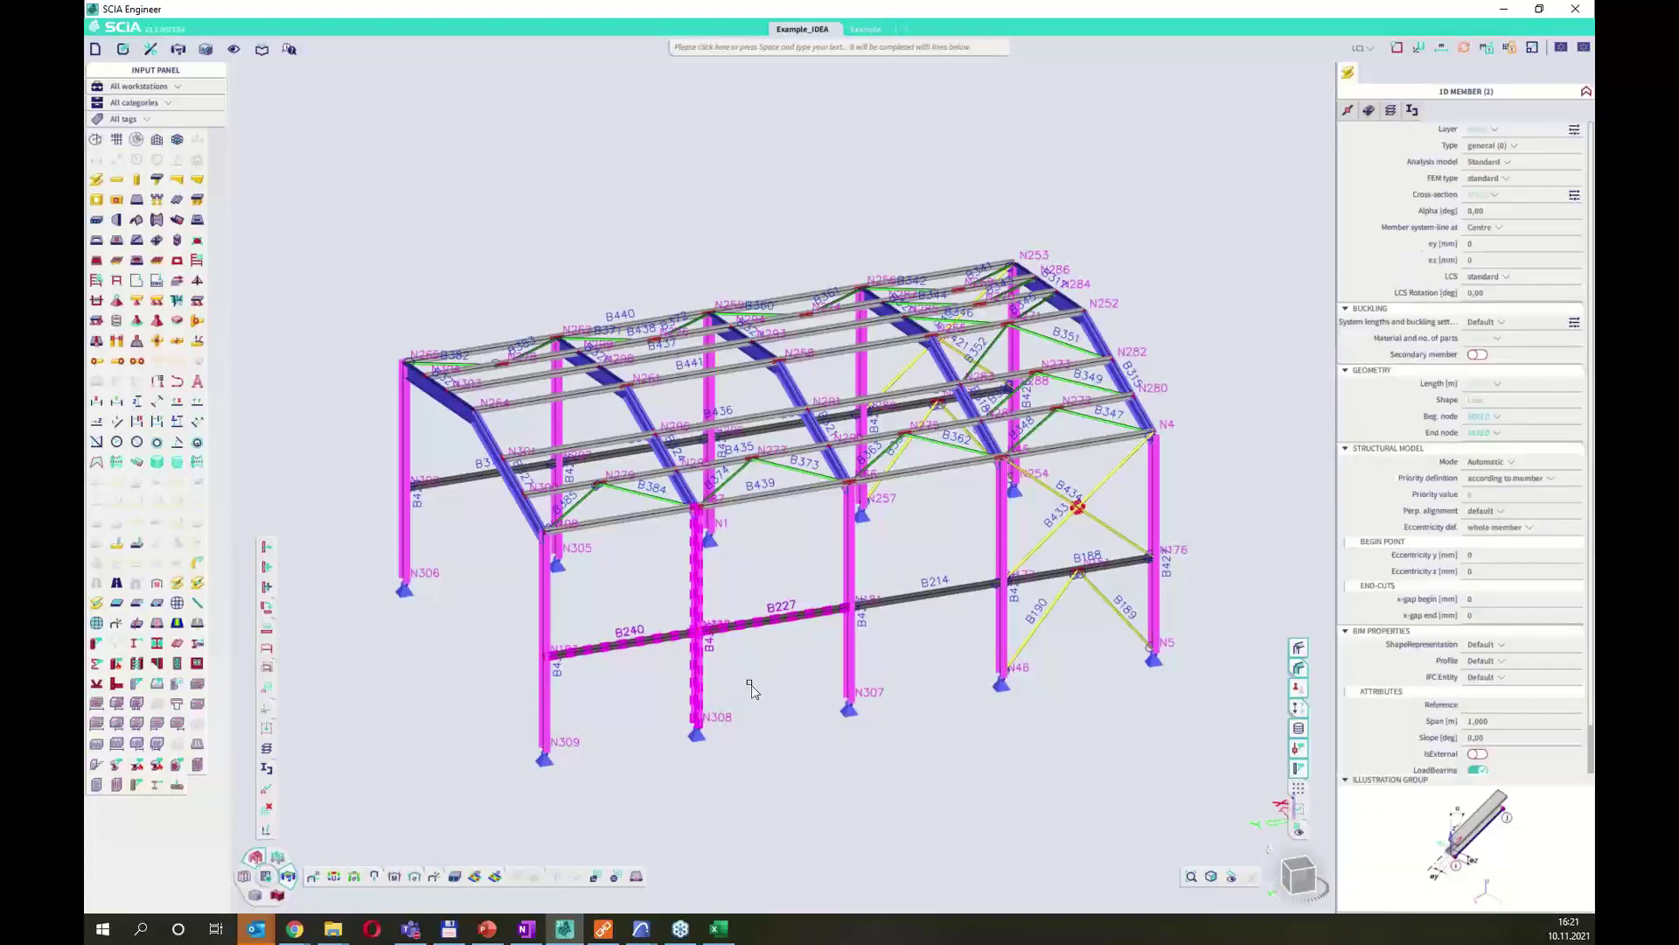
left_click(604, 927)
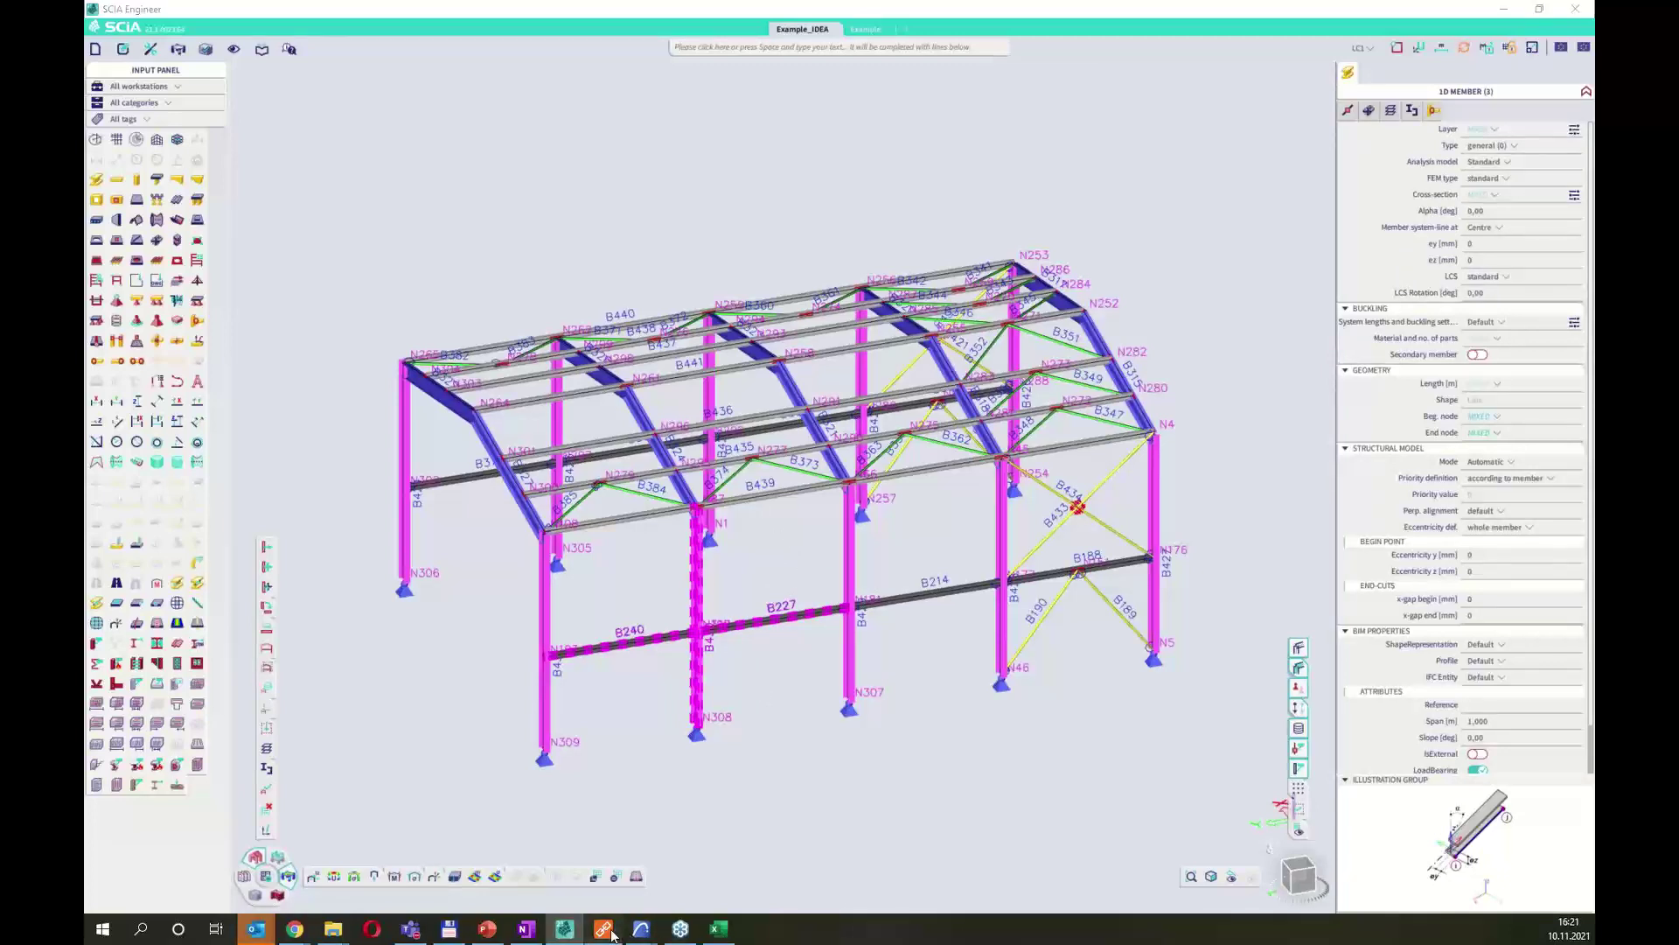
left_click(244, 343)
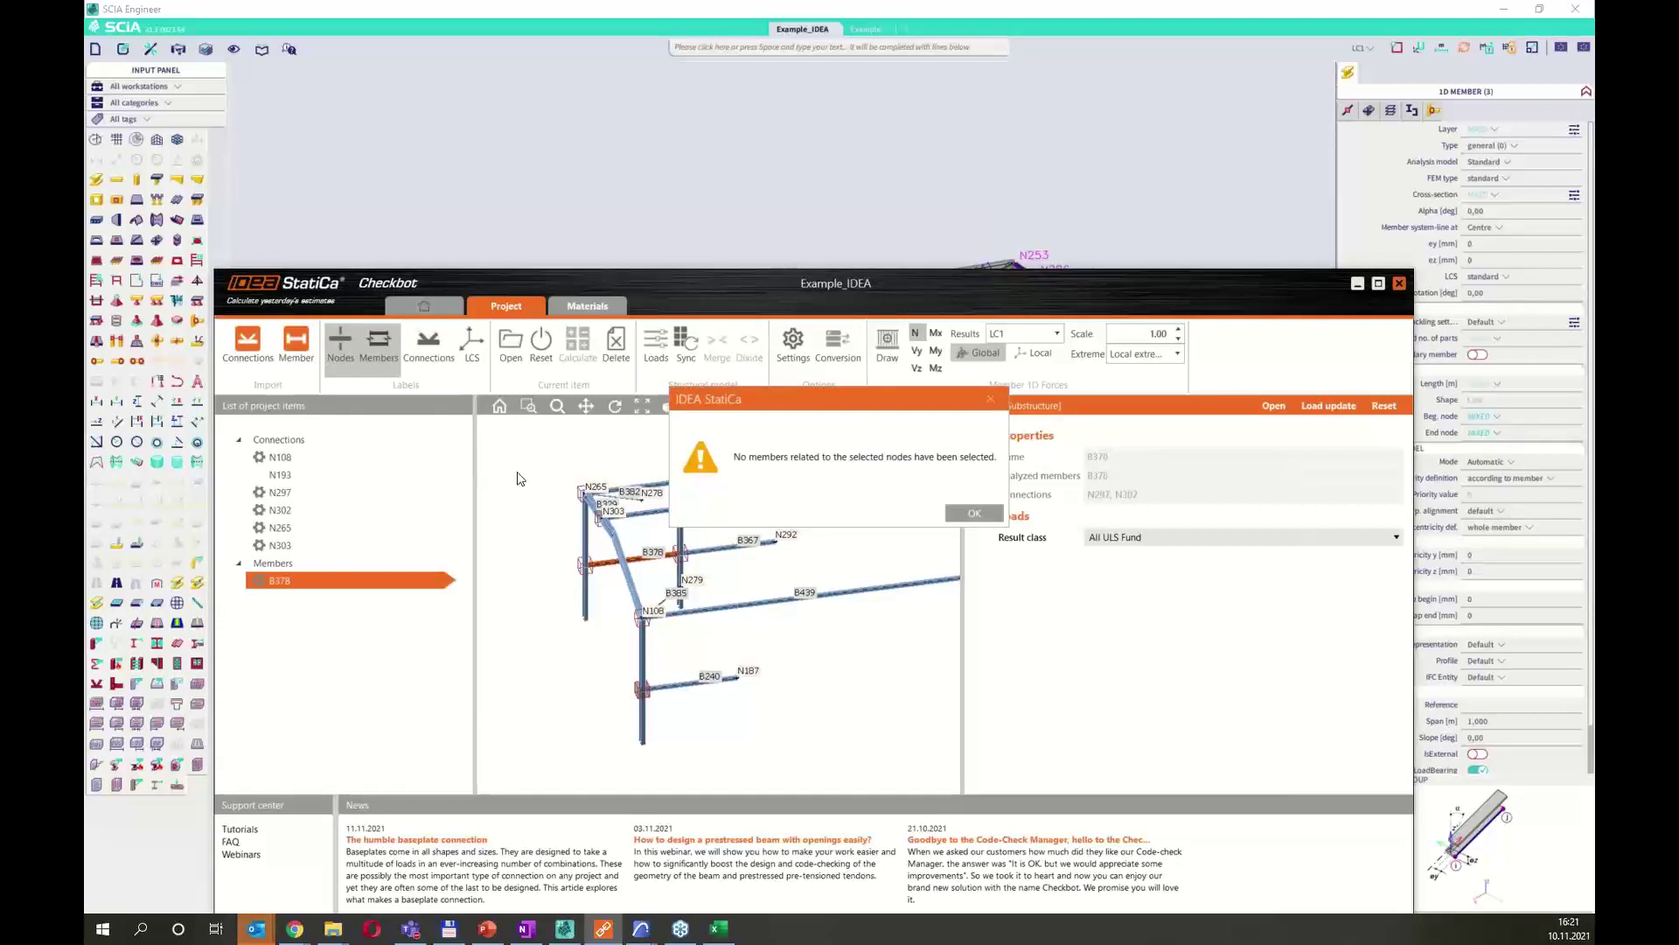
left_click_drag(753, 411, 729, 419)
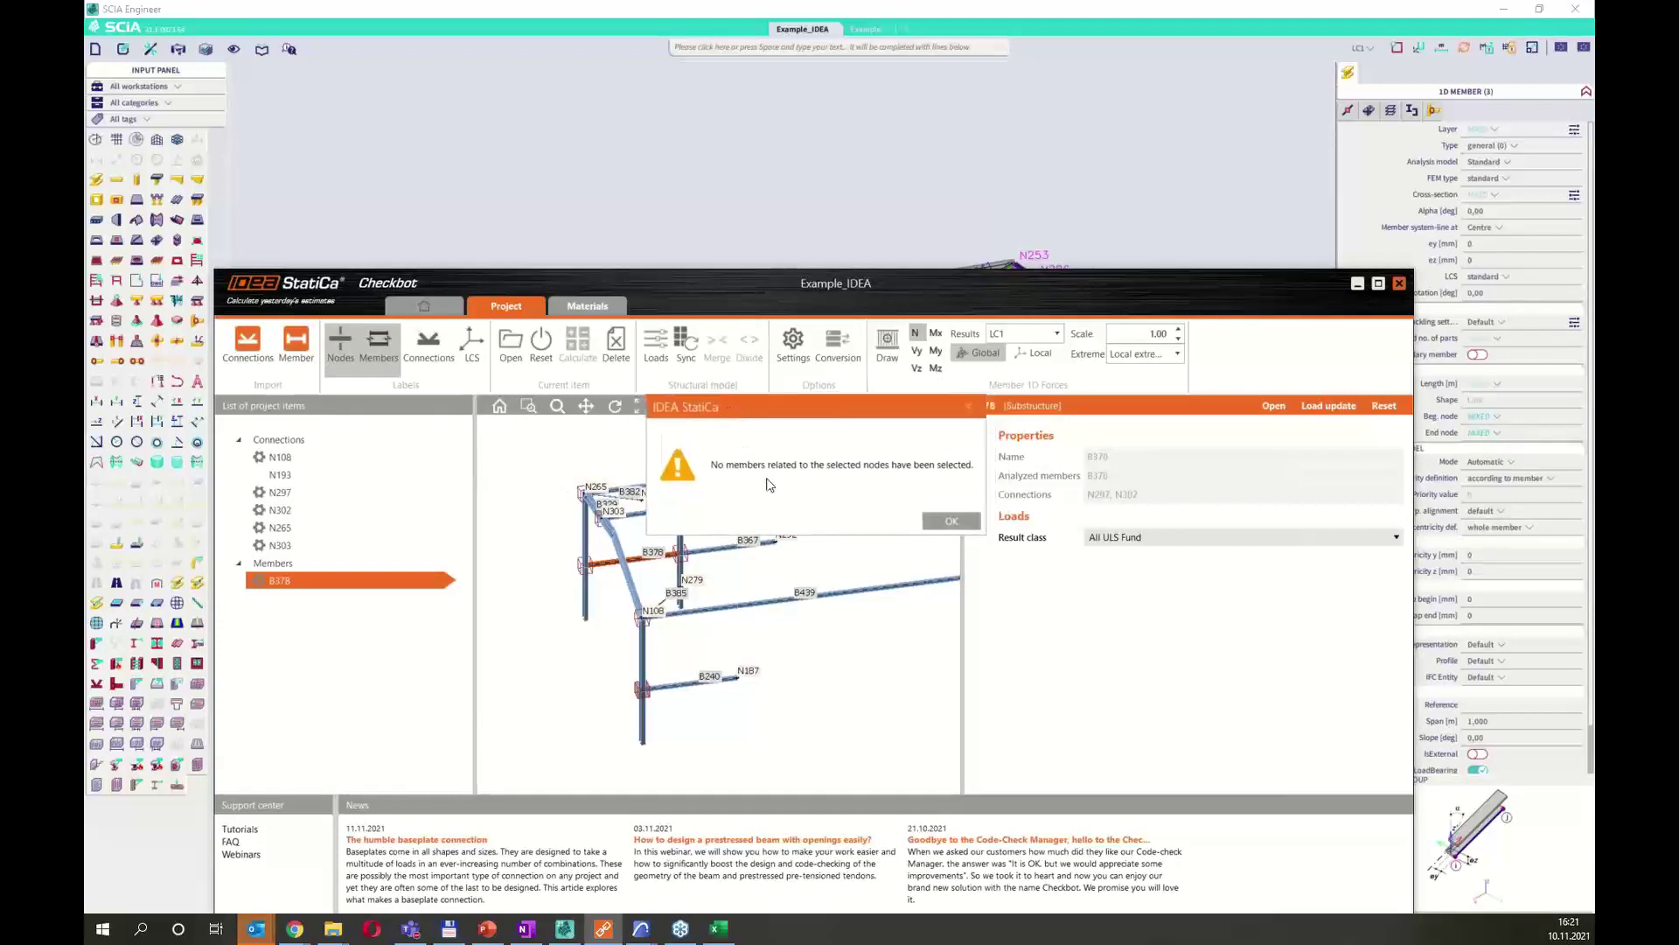
left_click(952, 520)
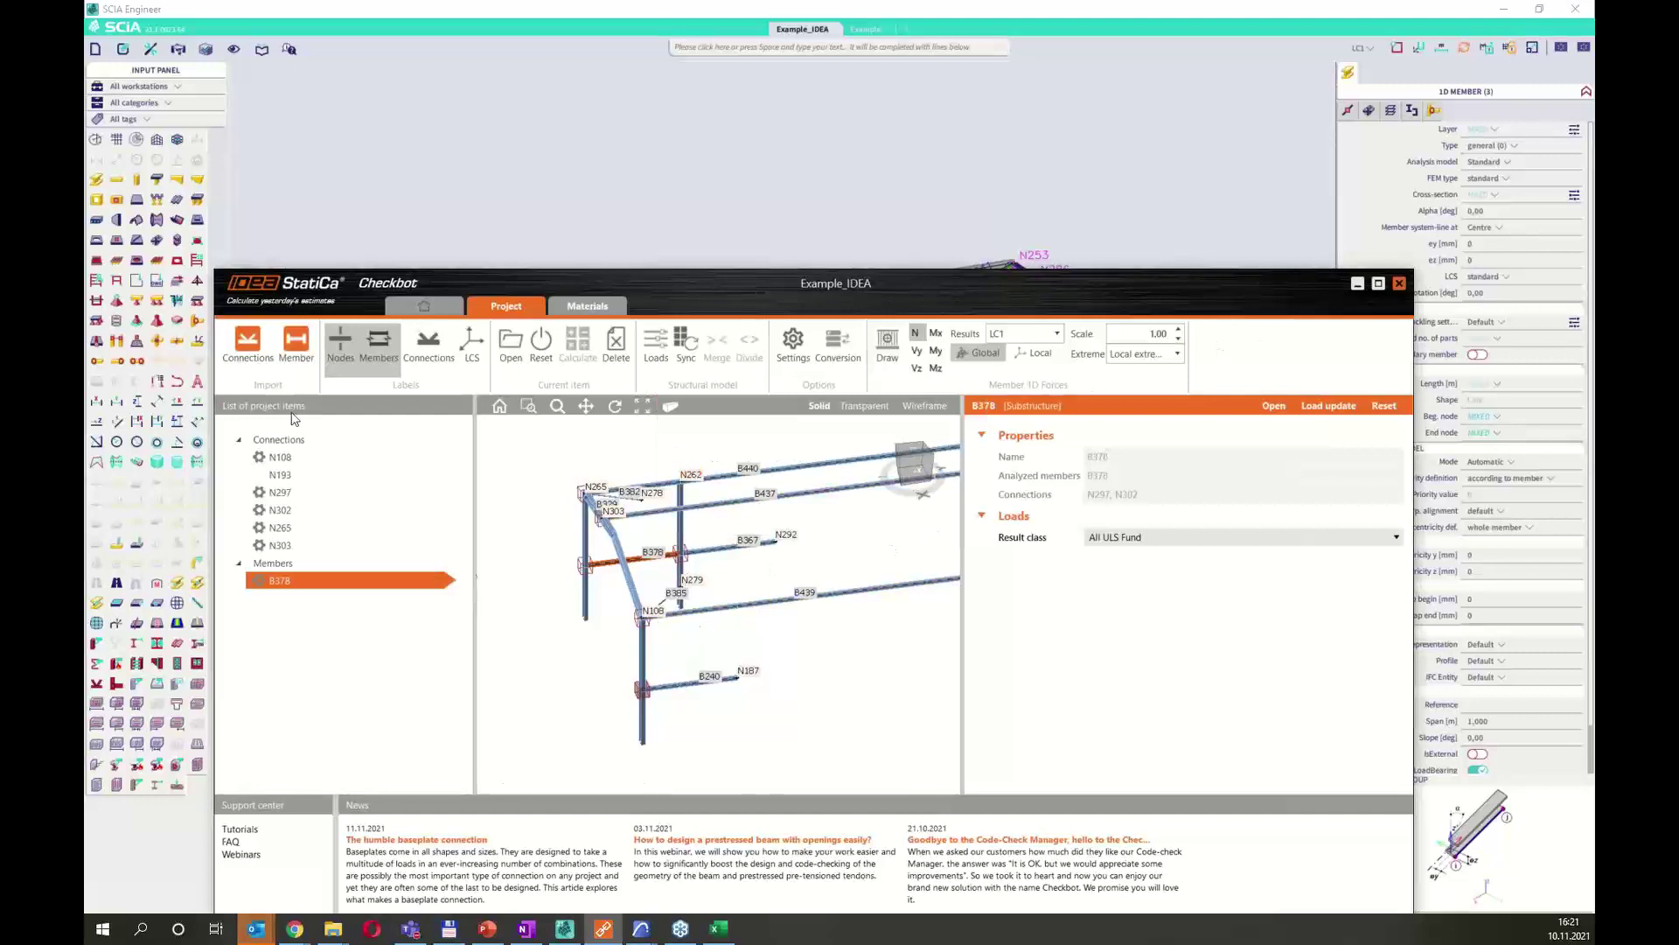
Move the Checkbot window up, then clear the selection in SCIA Engineer and make the hidden slabs, walls and roof panels visible.
left_click_drag(1174, 292, 1153, 248)
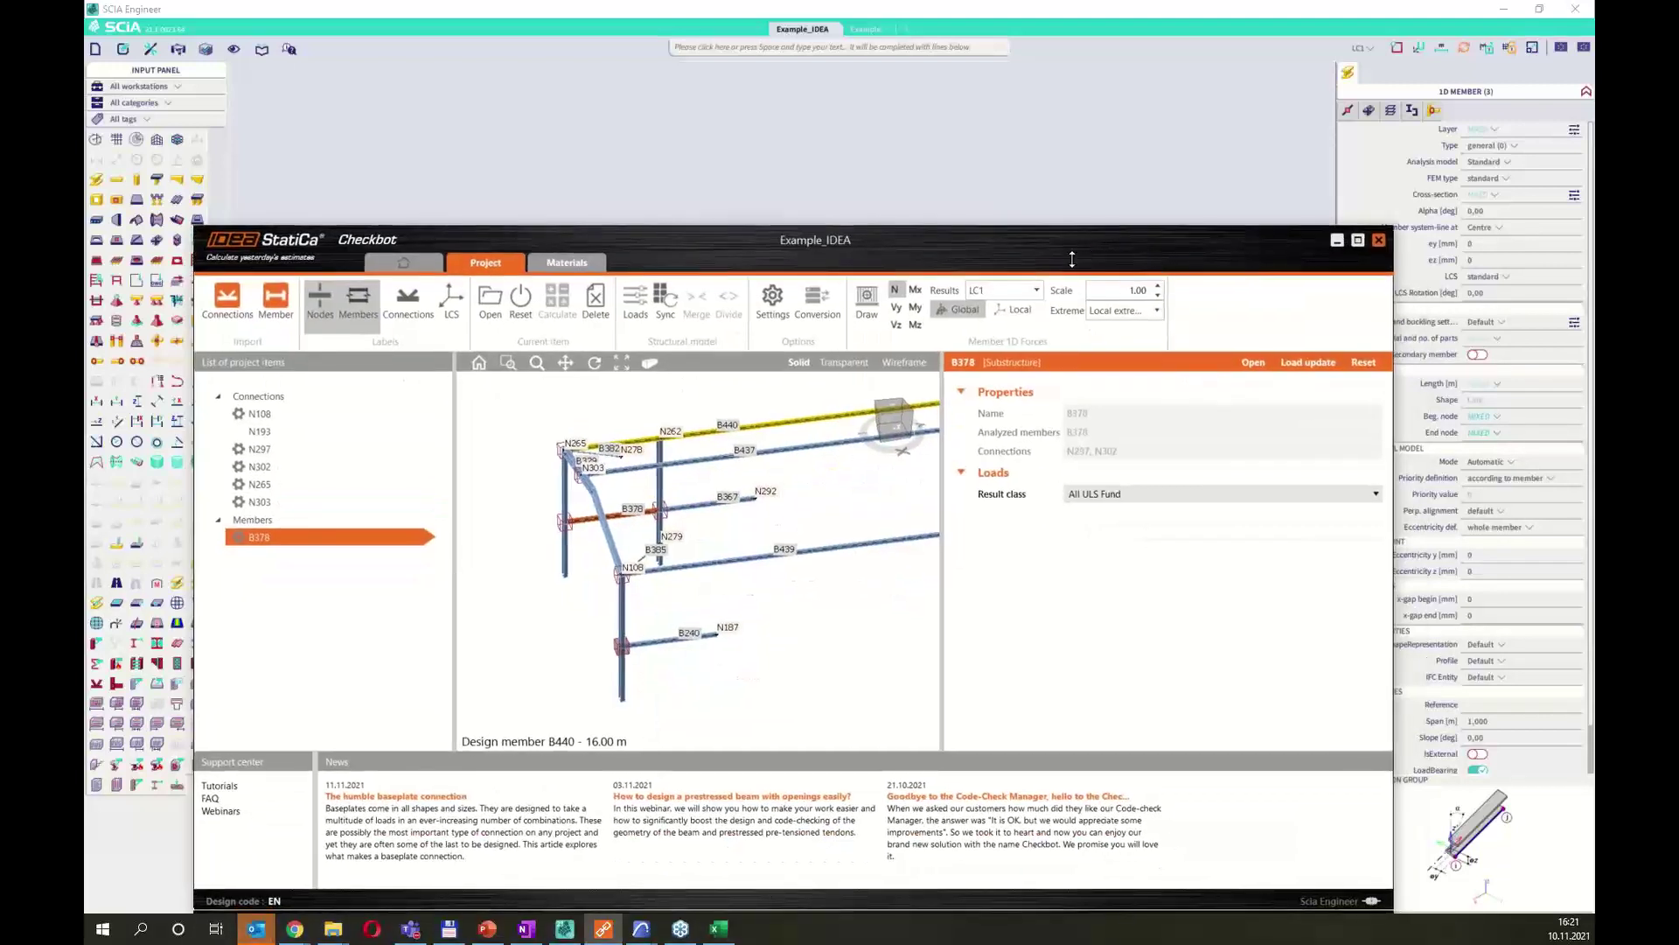
left_click(885, 125)
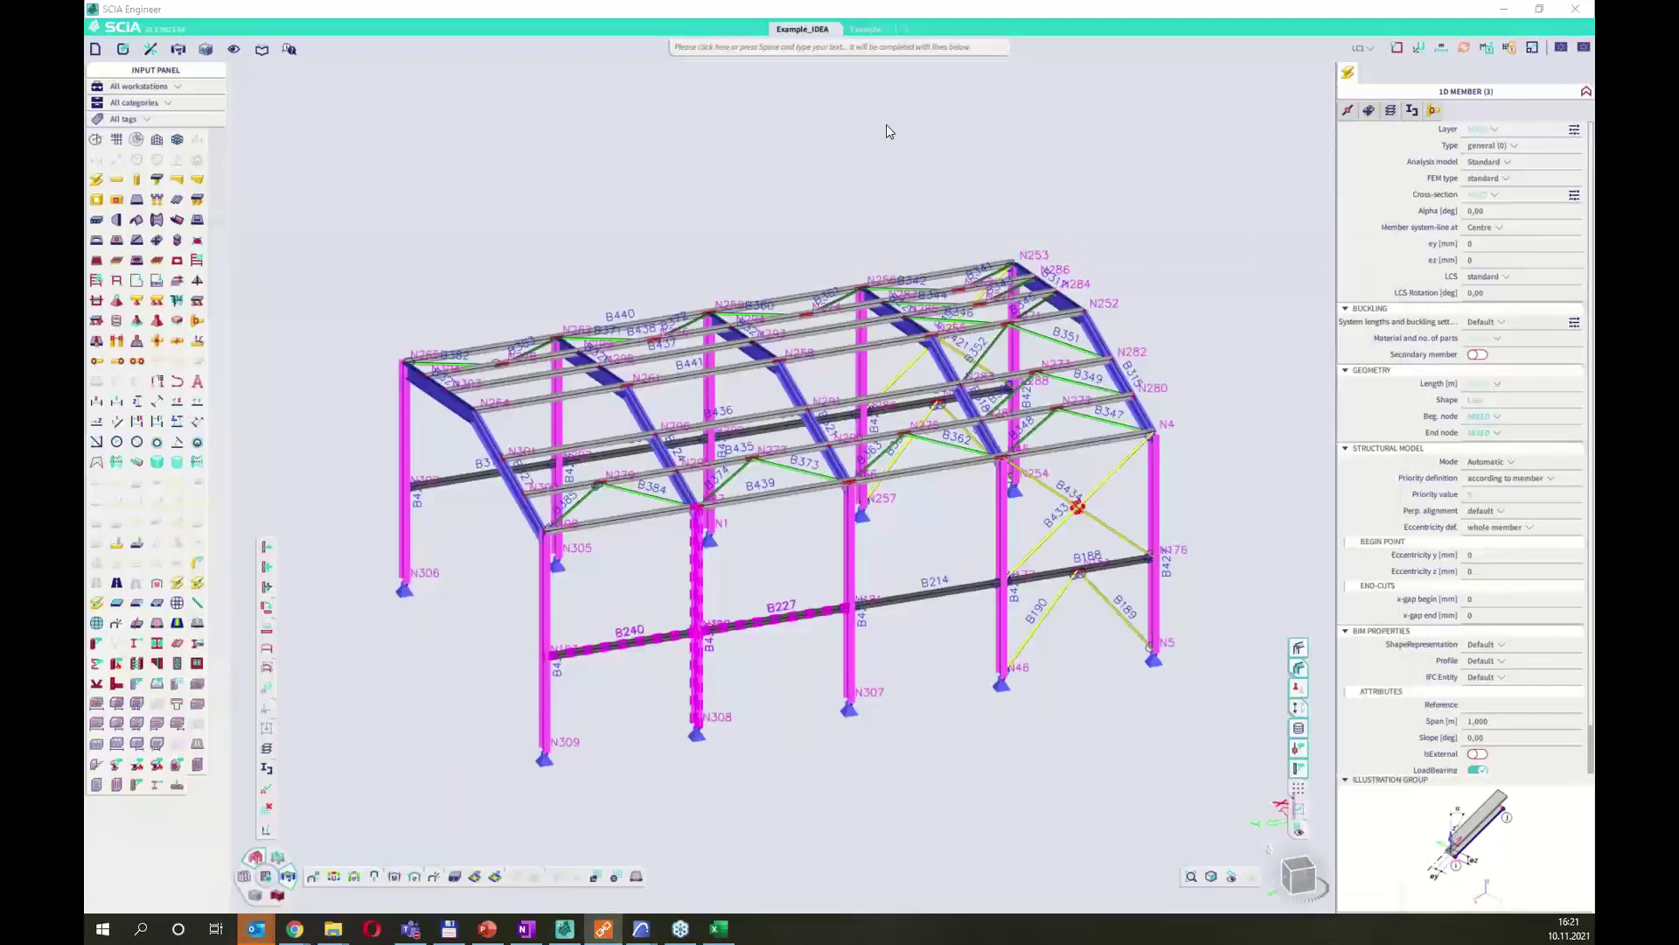
key("Escape")
left_click(797, 53)
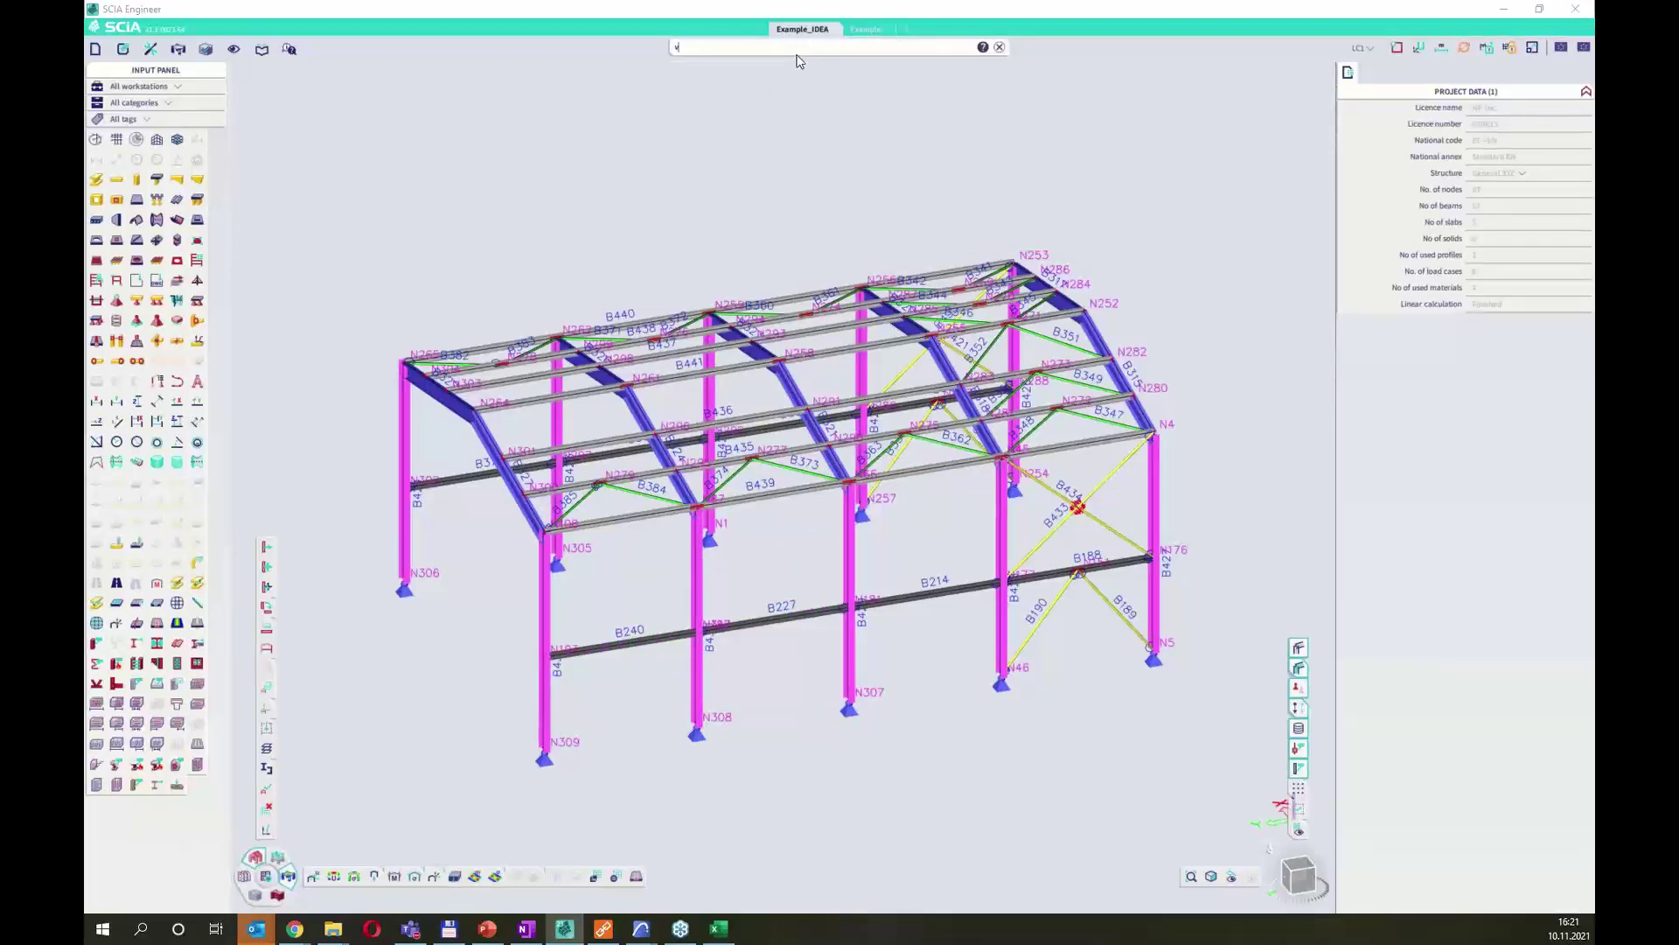
left_click(754, 83)
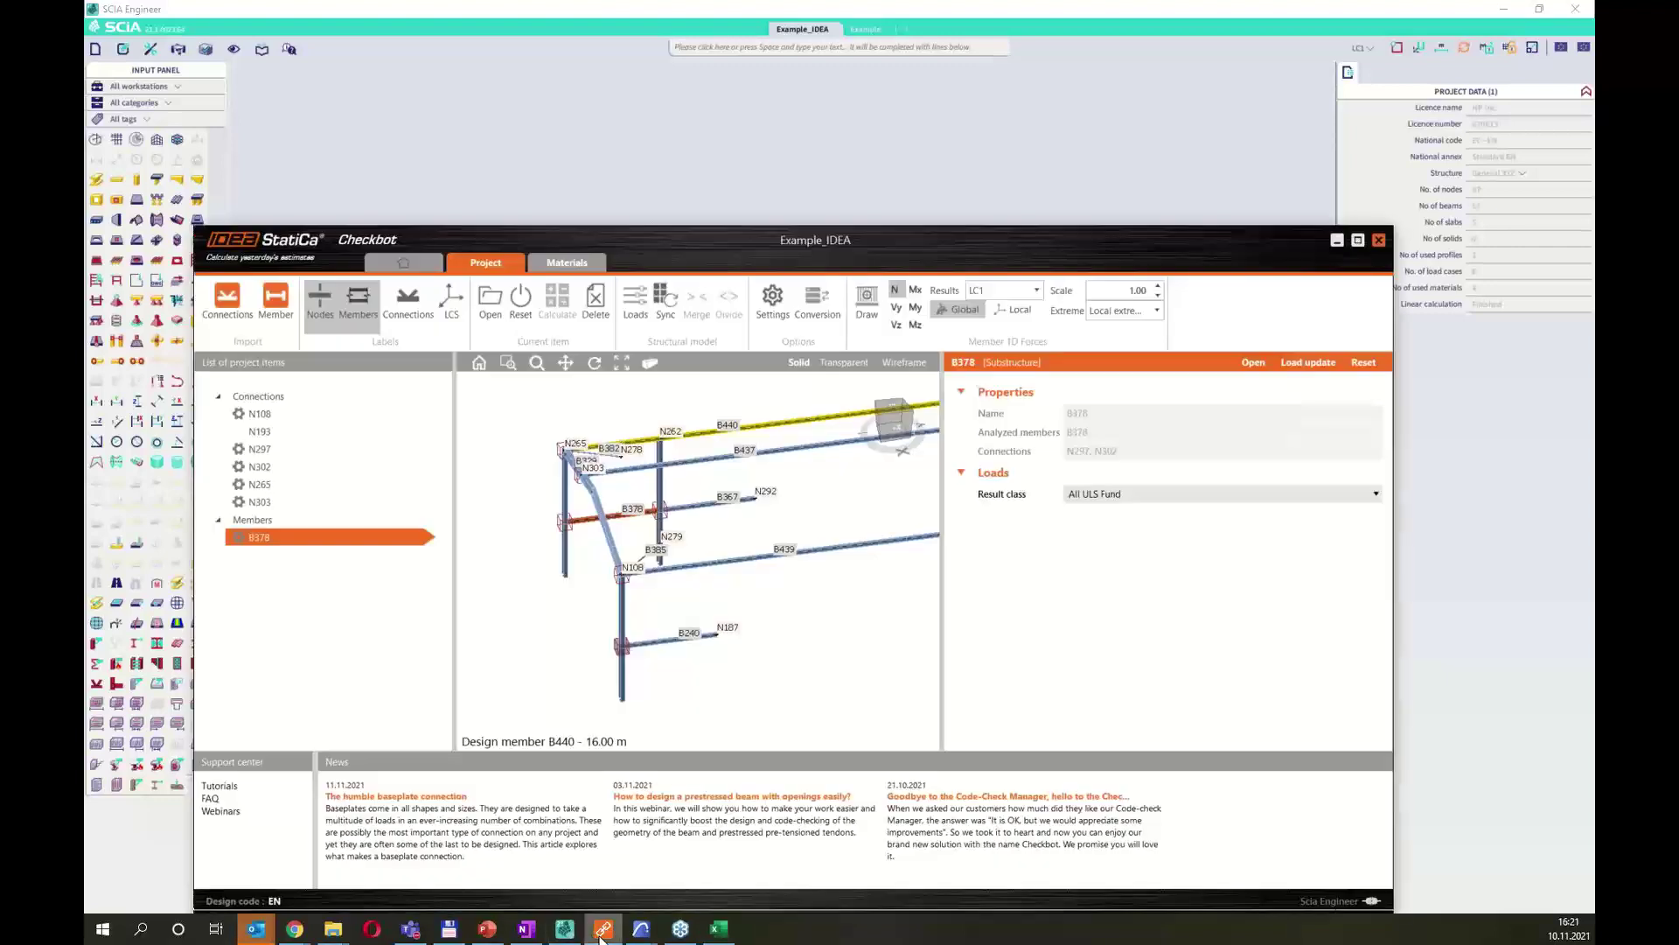
left_click(603, 932)
left_click(603, 933)
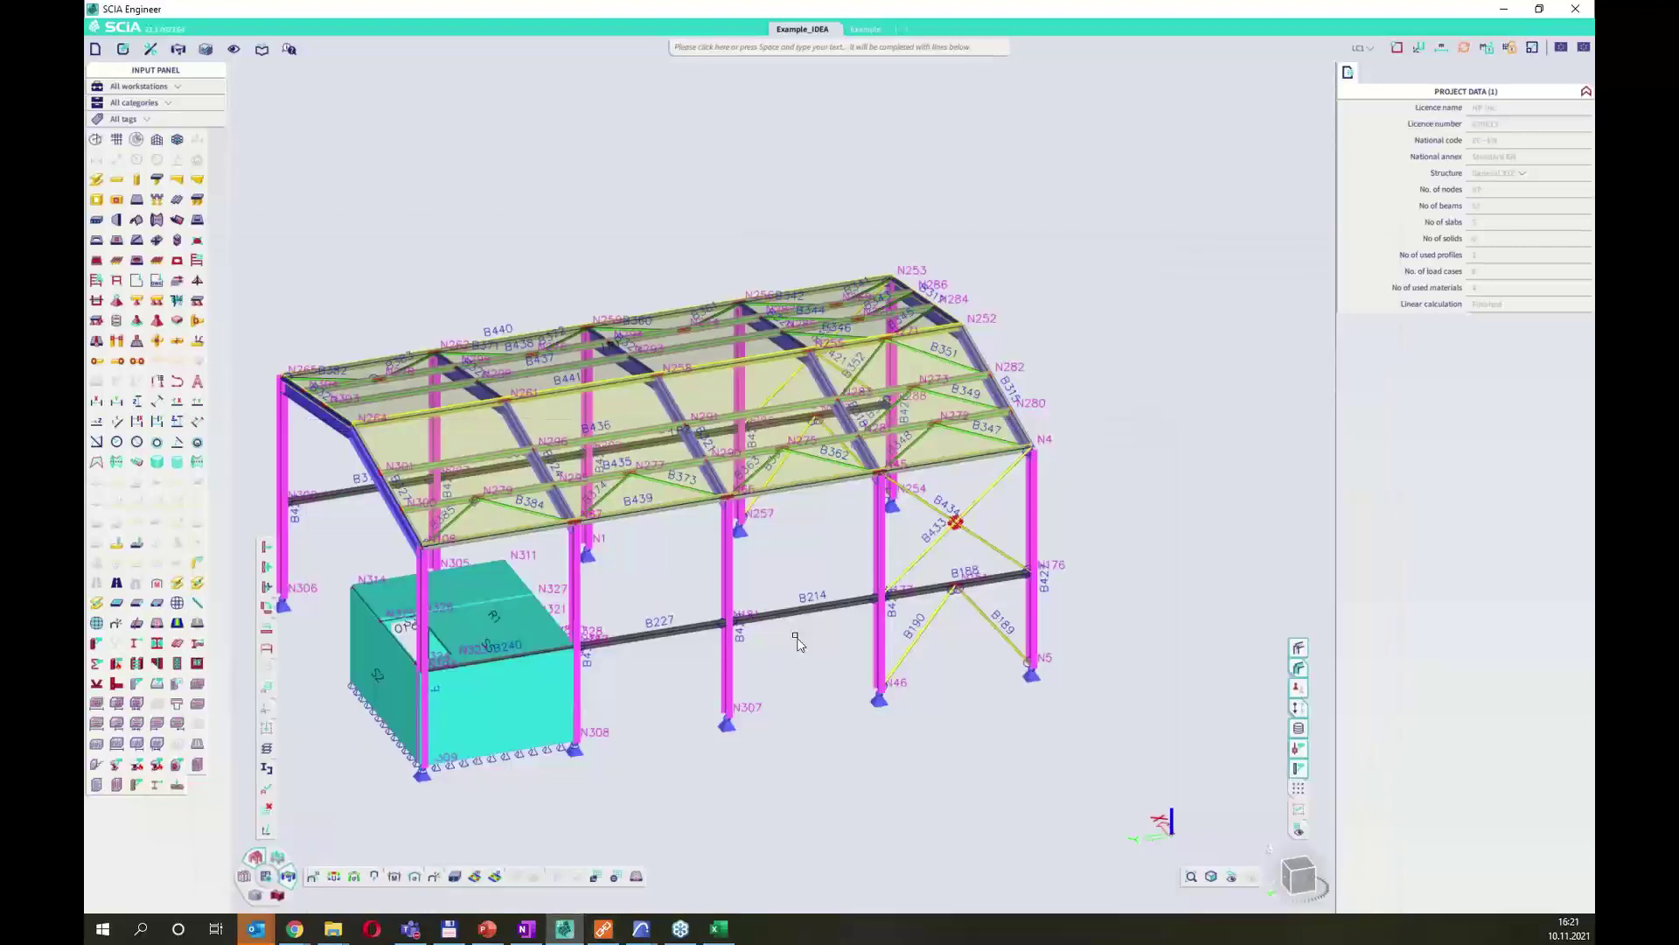
Select node N177 with members B188, B214, B428 and B433 in SCIA Engineer and import them into Checkbot as connections.
scroll(903, 616, "up", 5)
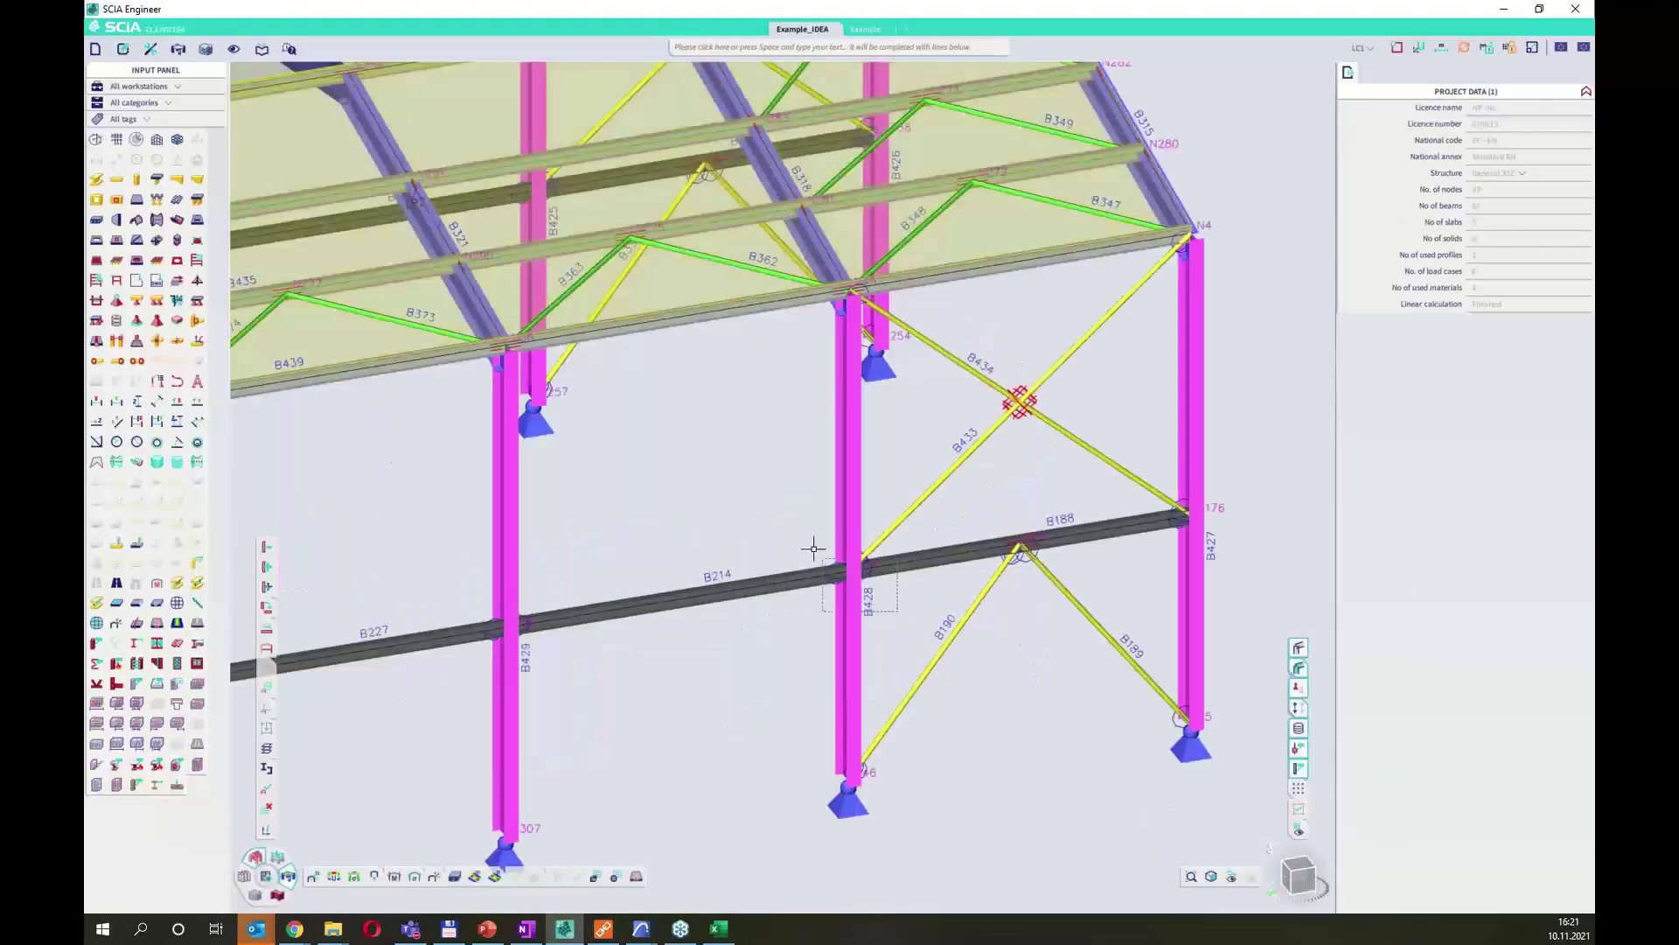
left_click(802, 600)
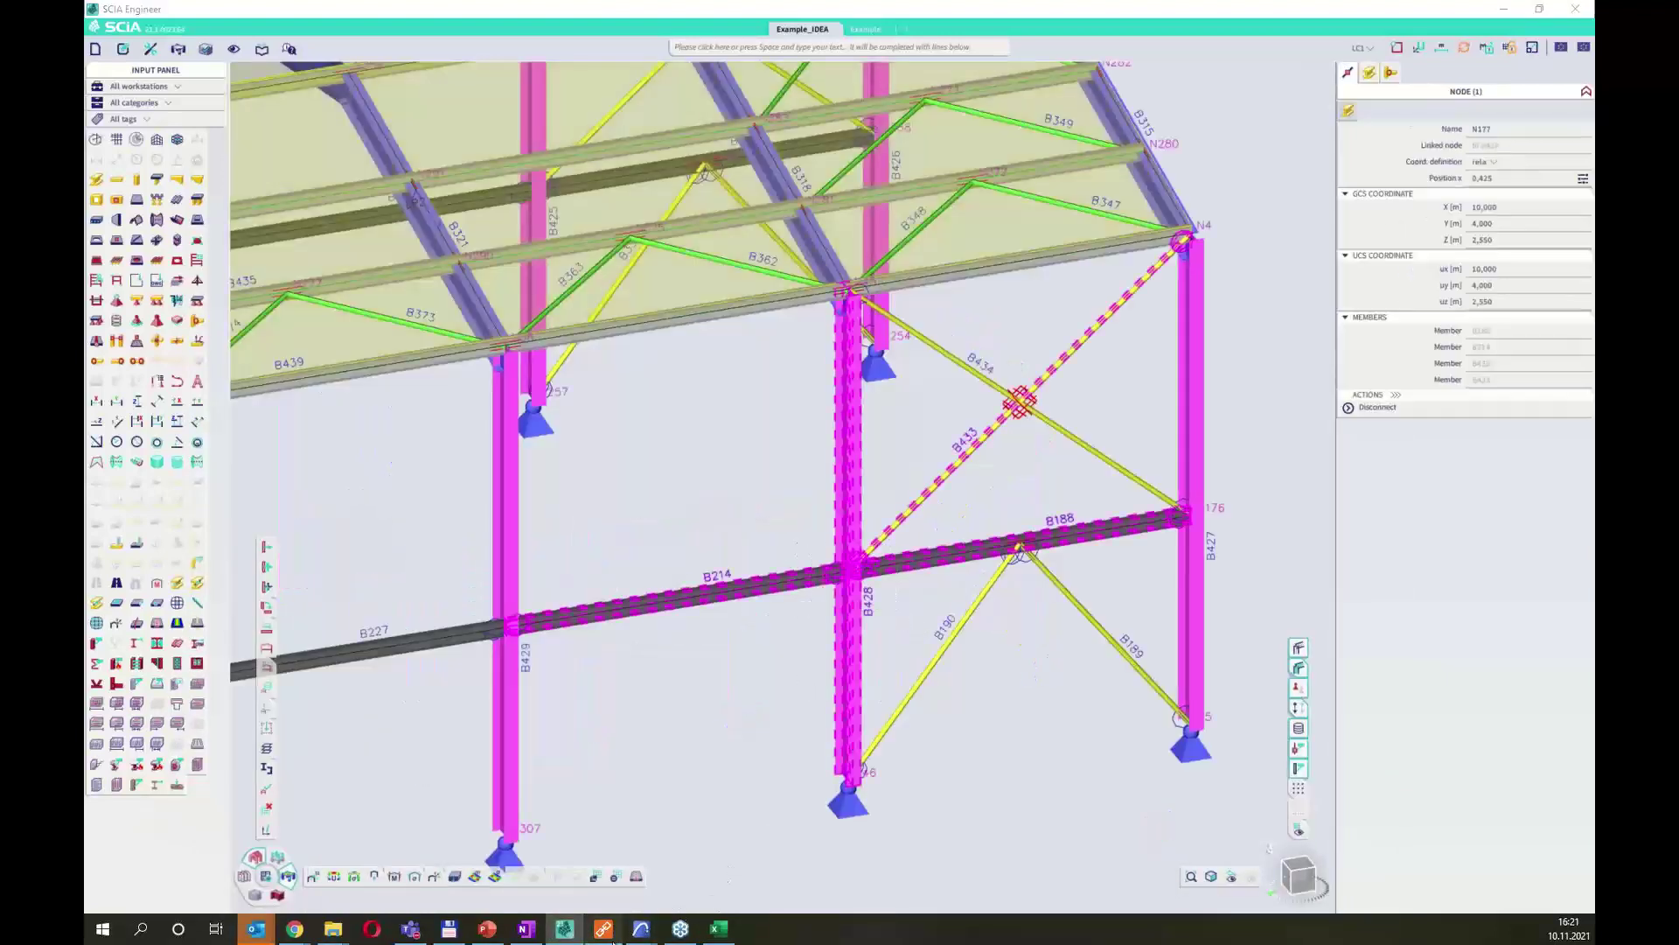
left_click(603, 932)
left_click(233, 306)
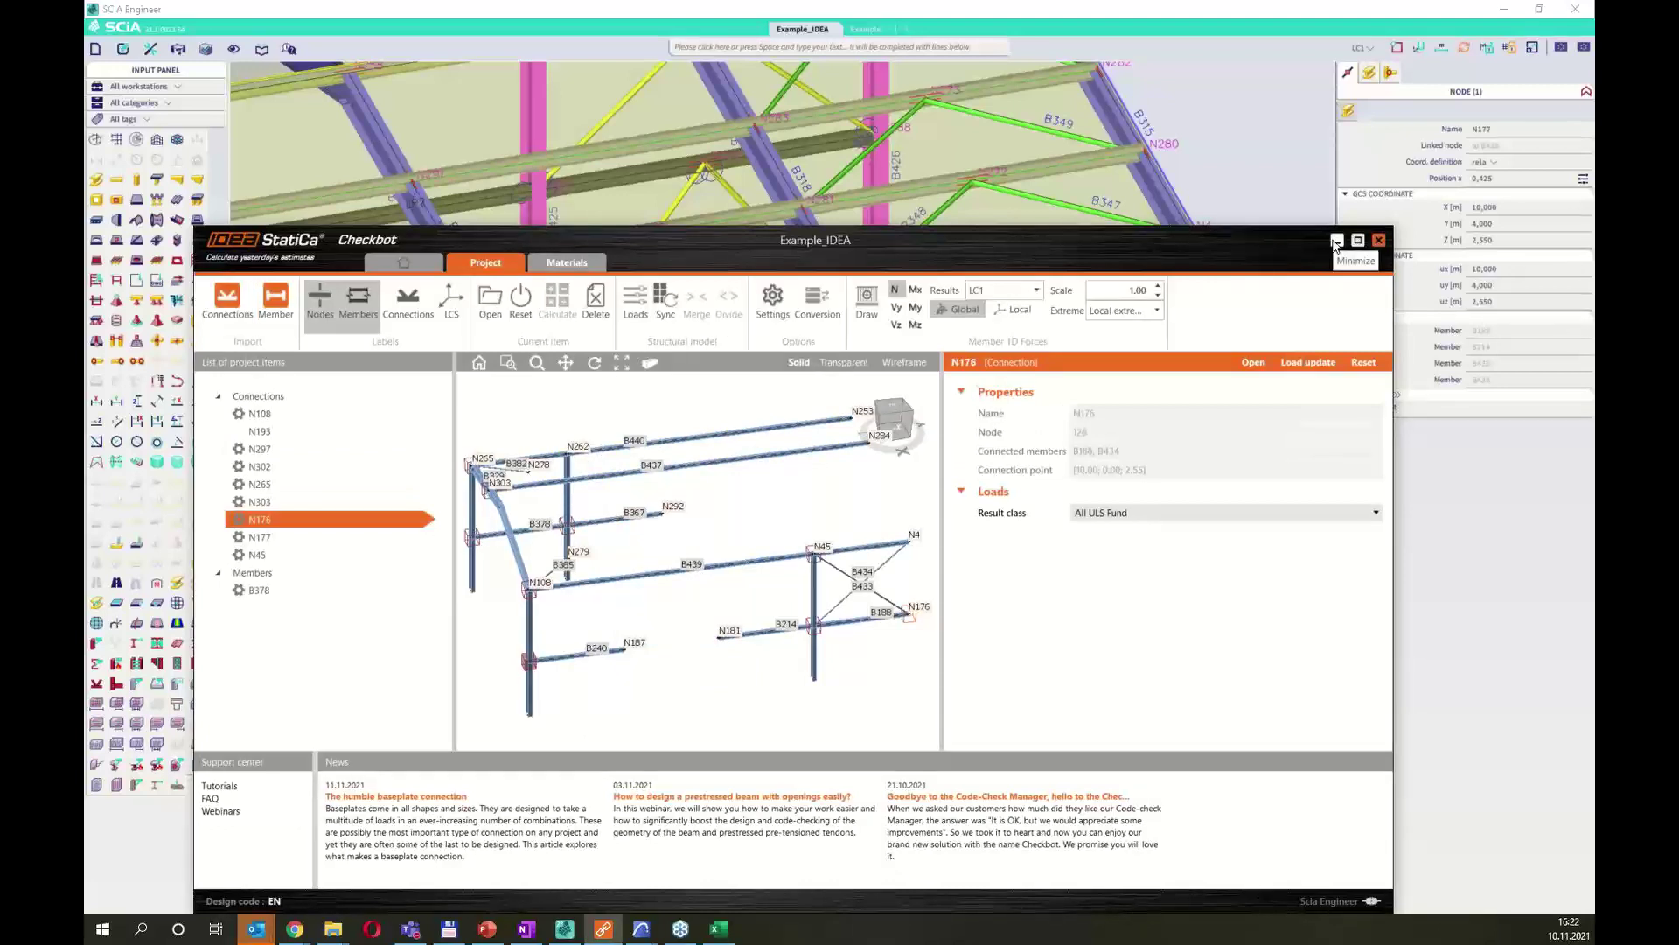
Compare the braced bay around column B428 in SCIA Engineer with the newly imported connections in Checkbot's 3D view.
left_click(1336, 241)
scroll(645, 480, "up", 2)
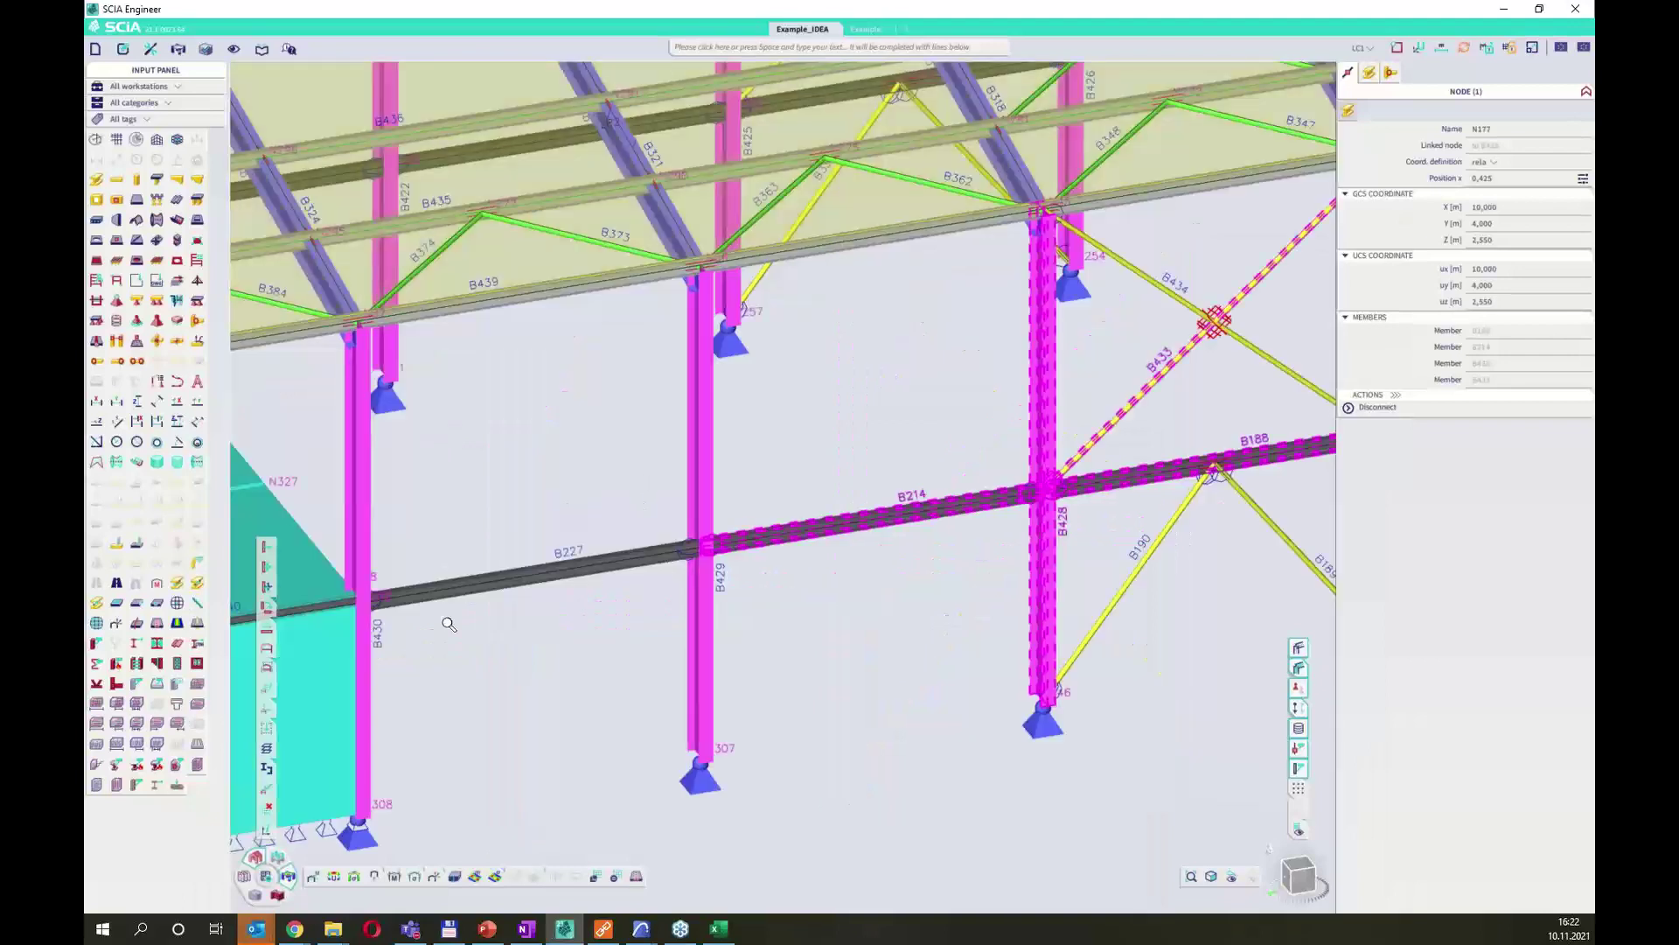
scroll(446, 577, "down", 3)
scroll(411, 547, "up", 2)
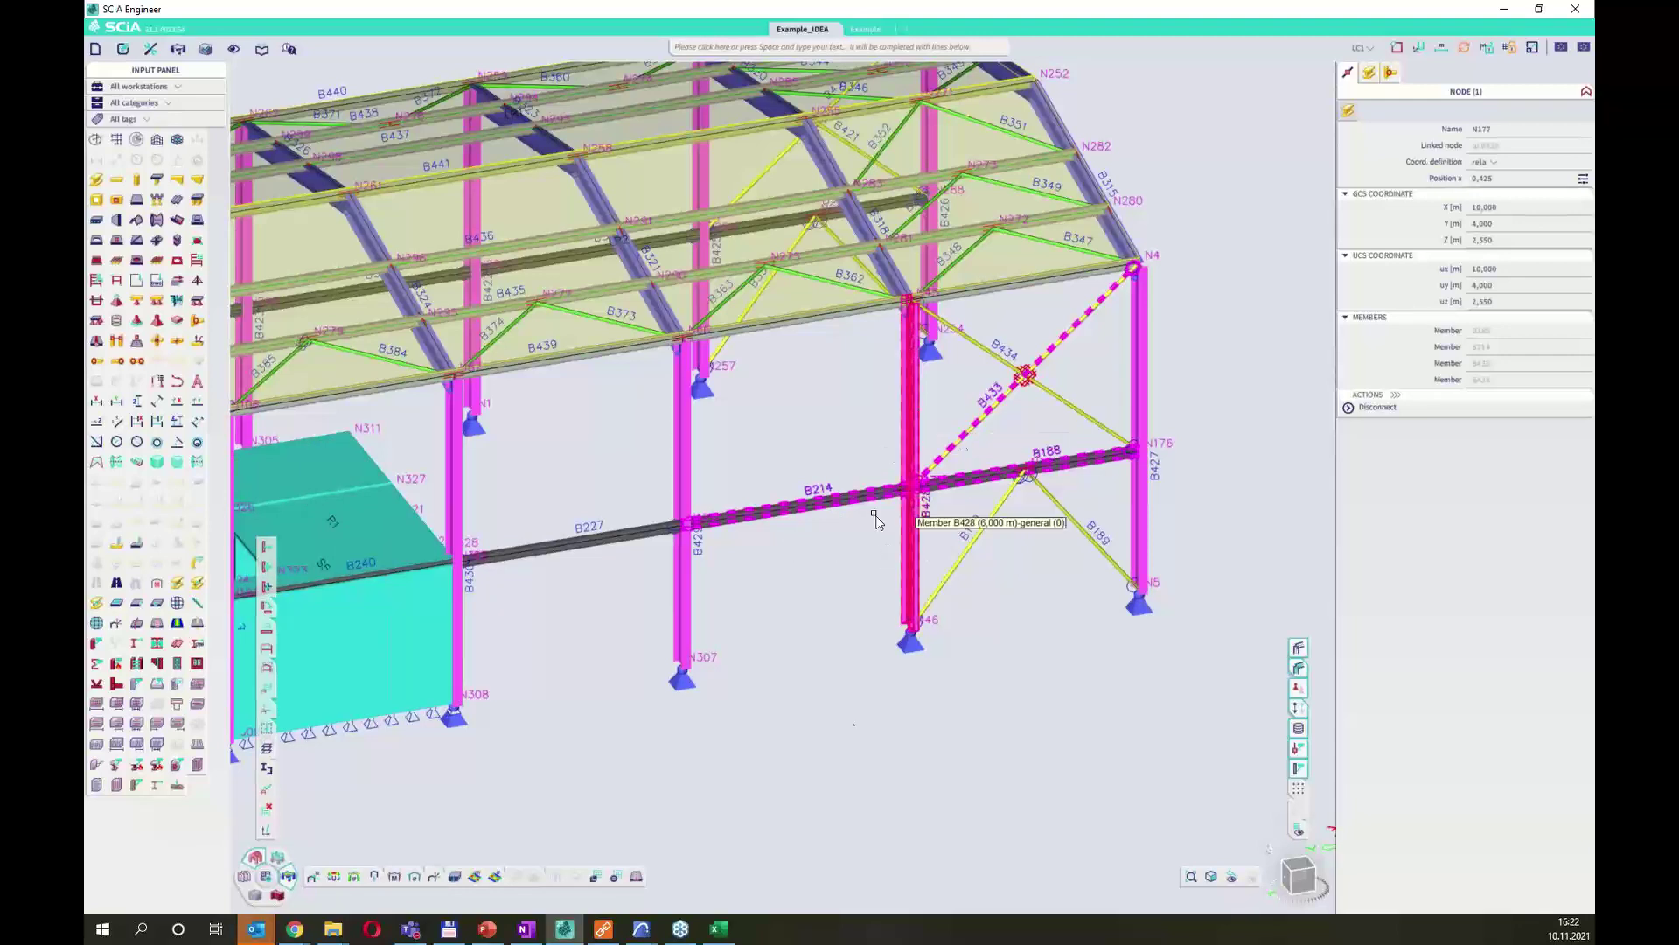
left_click(604, 928)
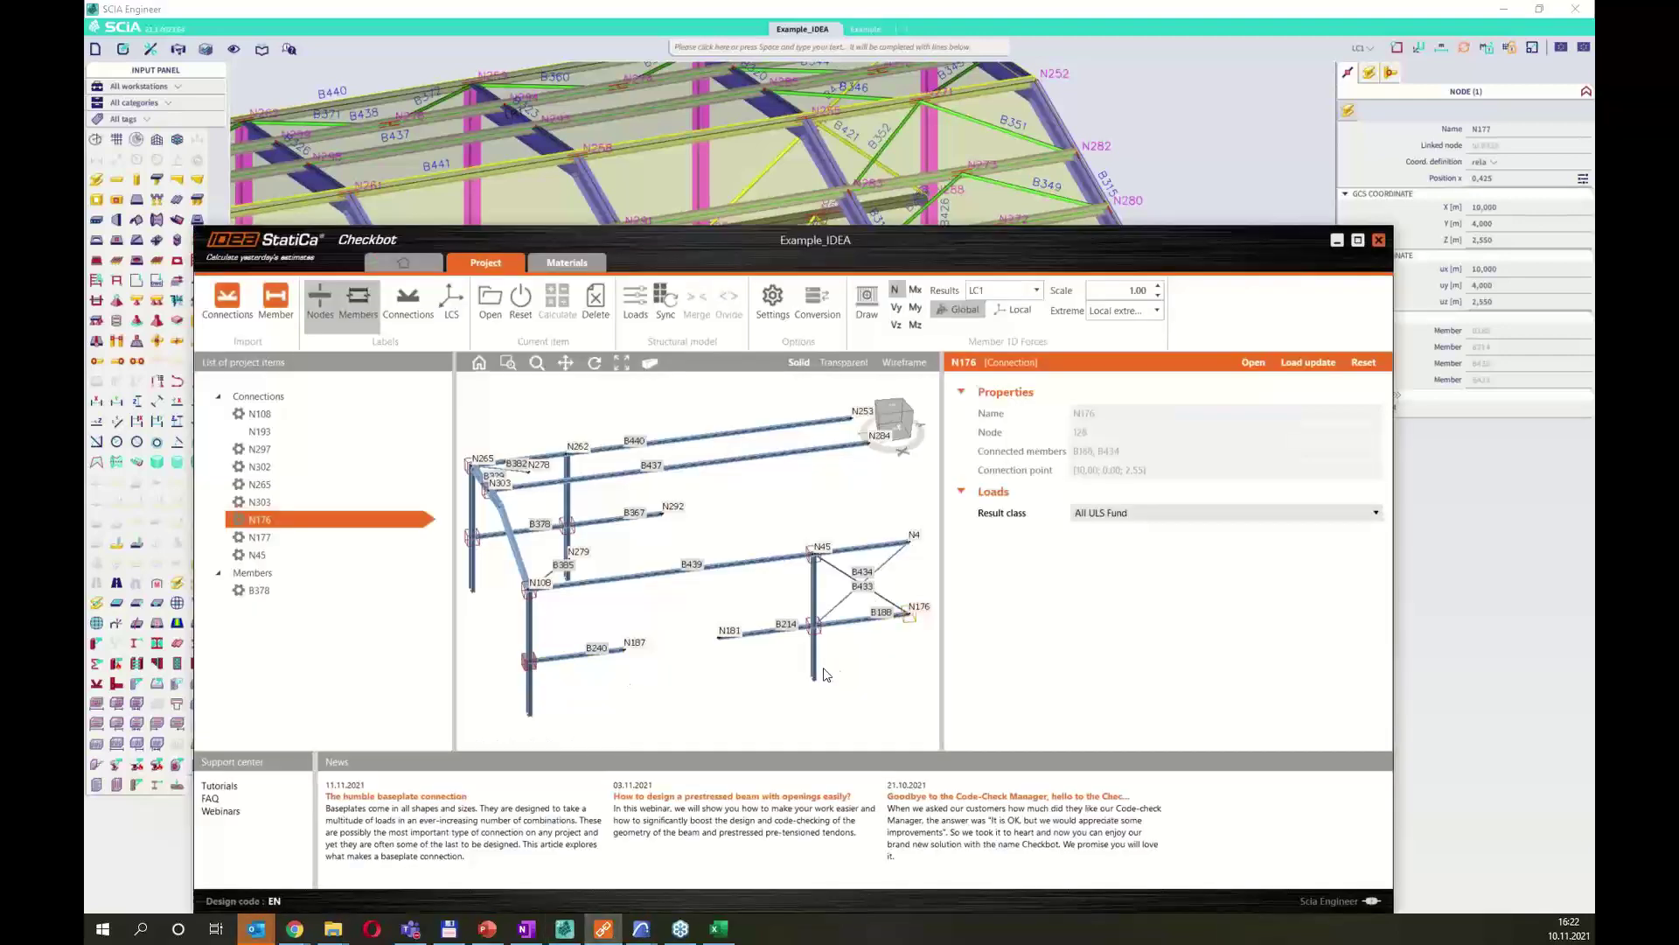
scroll(882, 676, "up", 3)
mouse_move(809, 619)
right_mouse_down()
mouse_move(761, 615)
mouse_move(789, 628)
right_mouse_up()
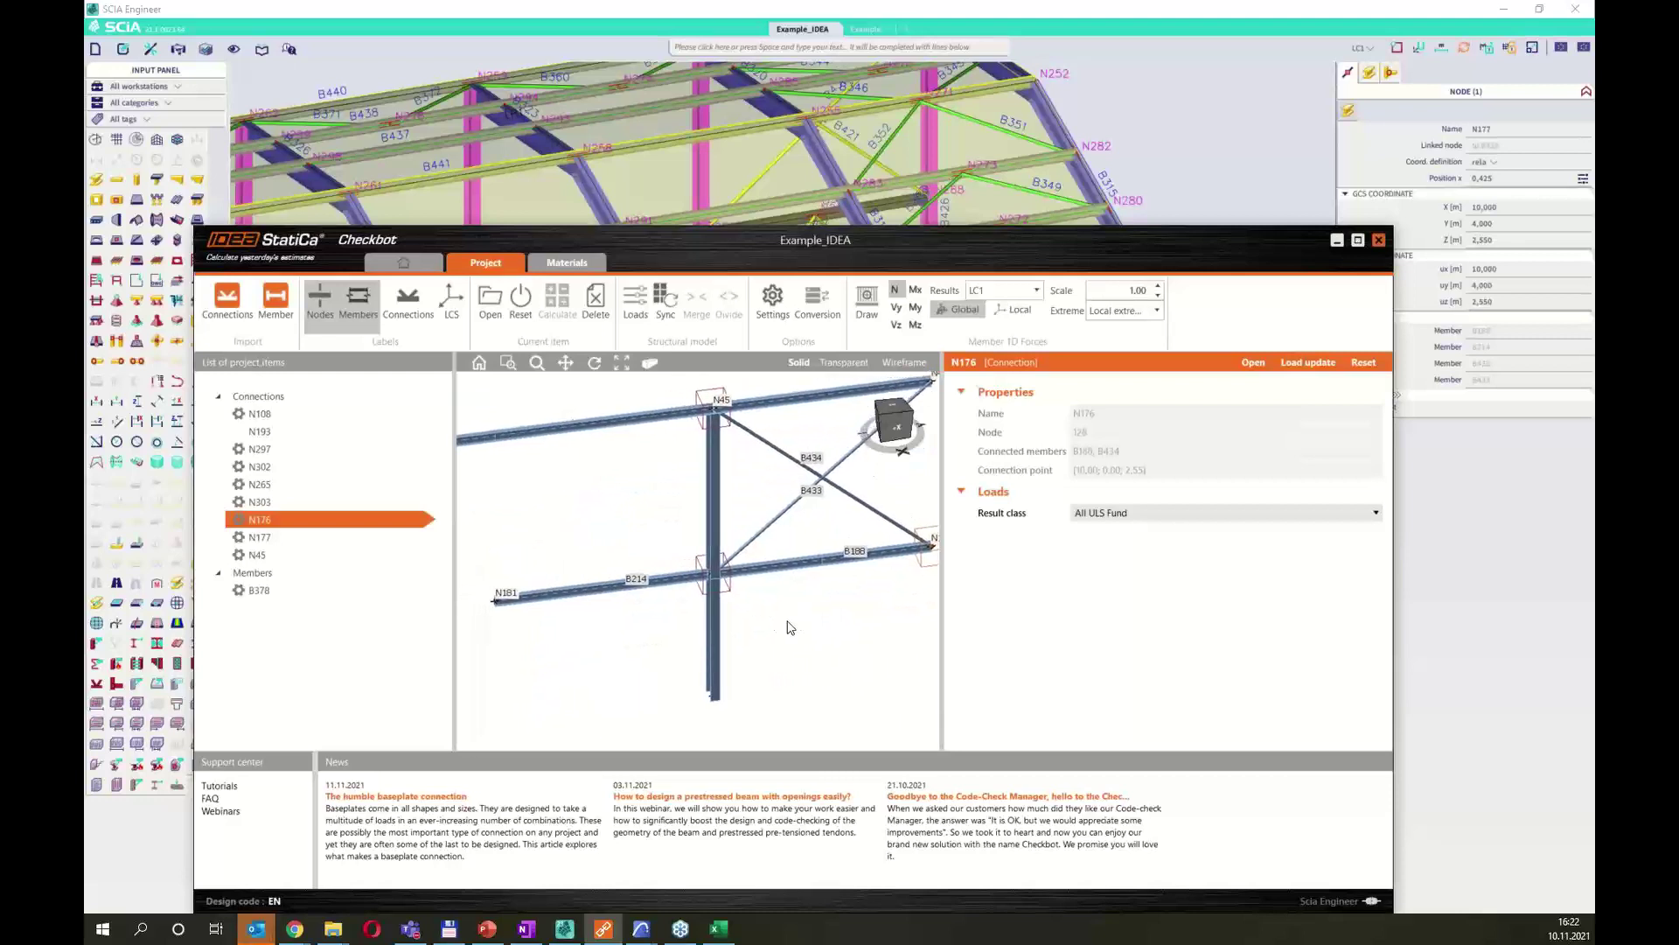
Select connection N177 in Checkbot and set its result class to My_own.
left_click(726, 579)
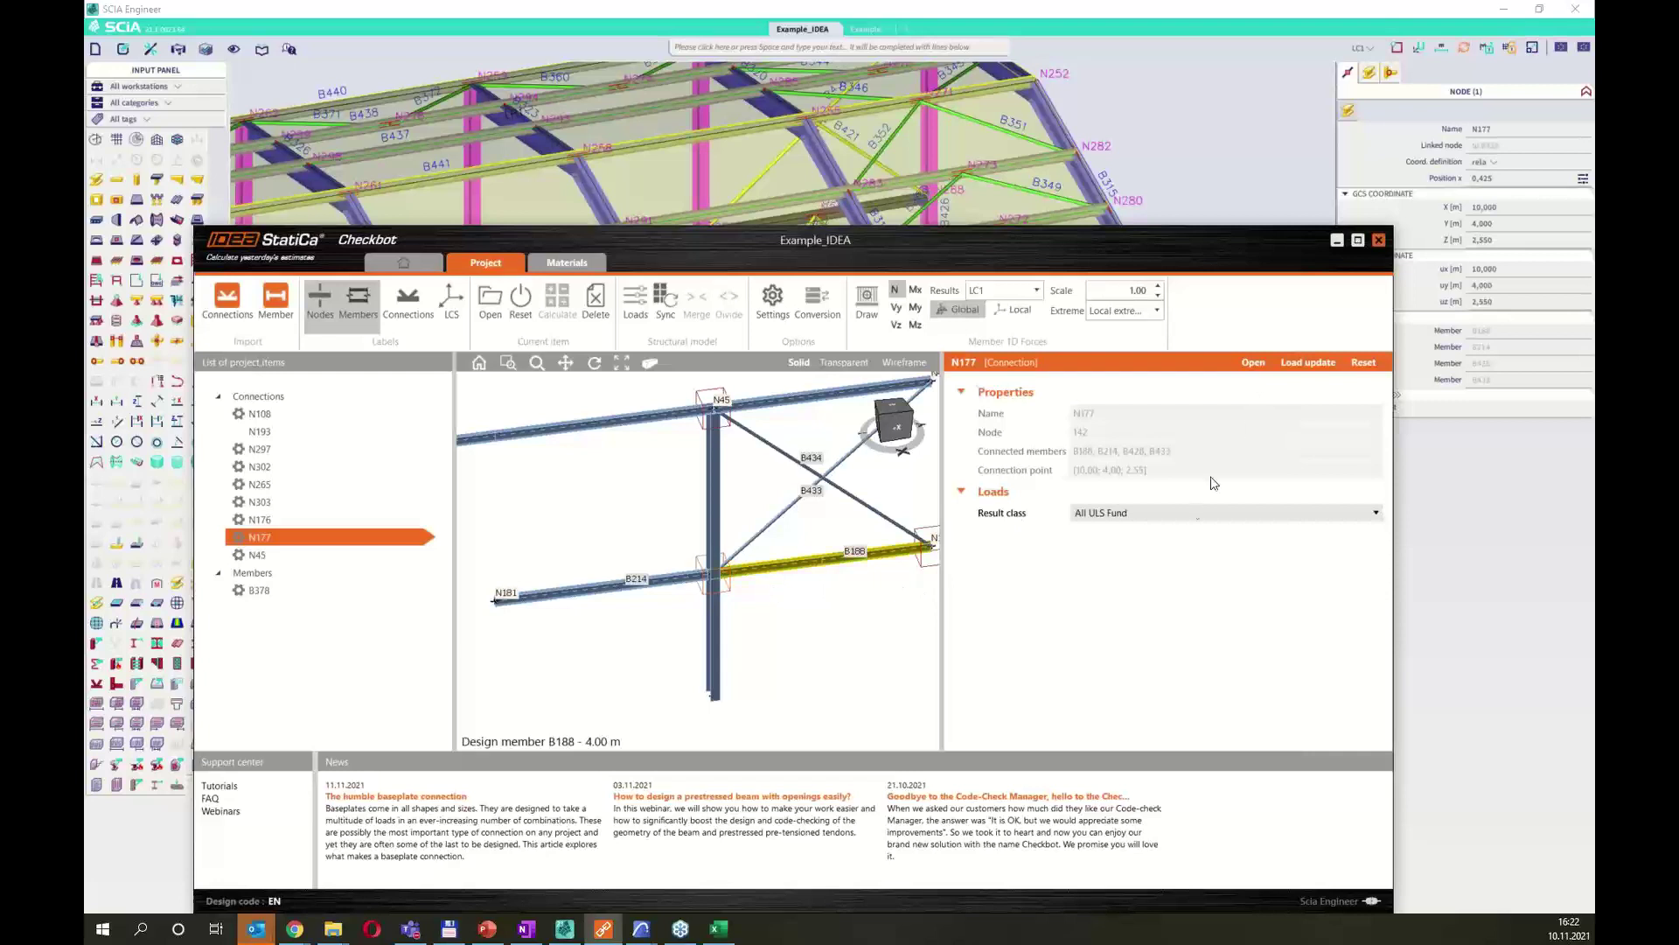
left_click(1194, 513)
left_click(1099, 544)
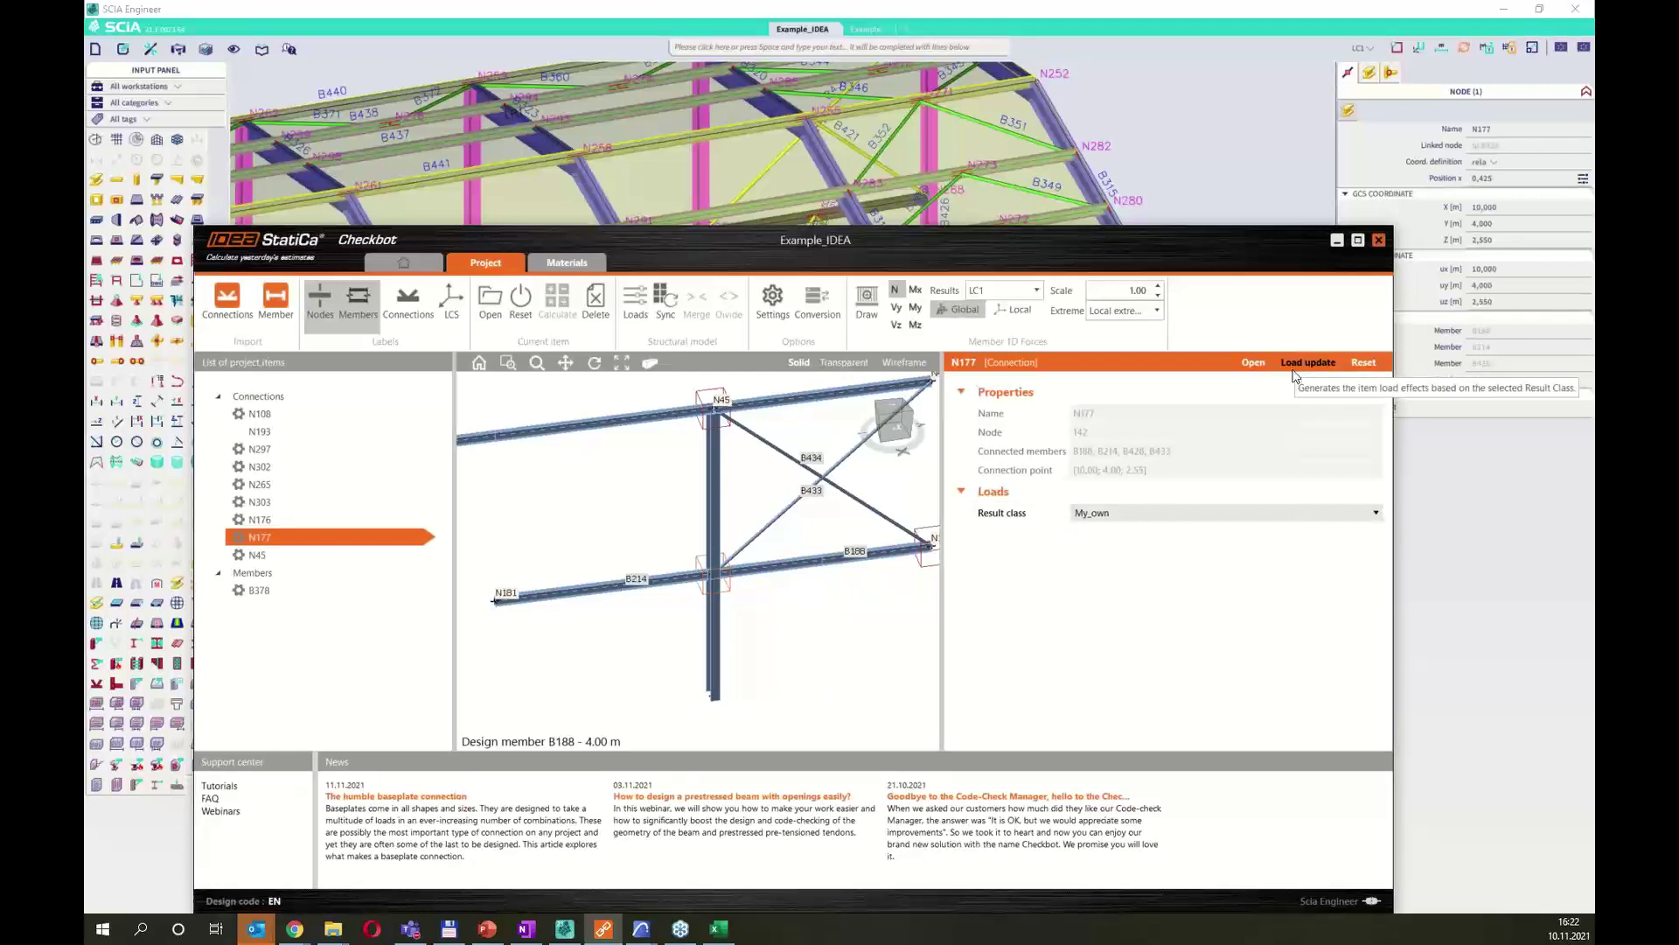
Set the result class of connection N177 back to All ULS Fund.
left_click(1137, 523)
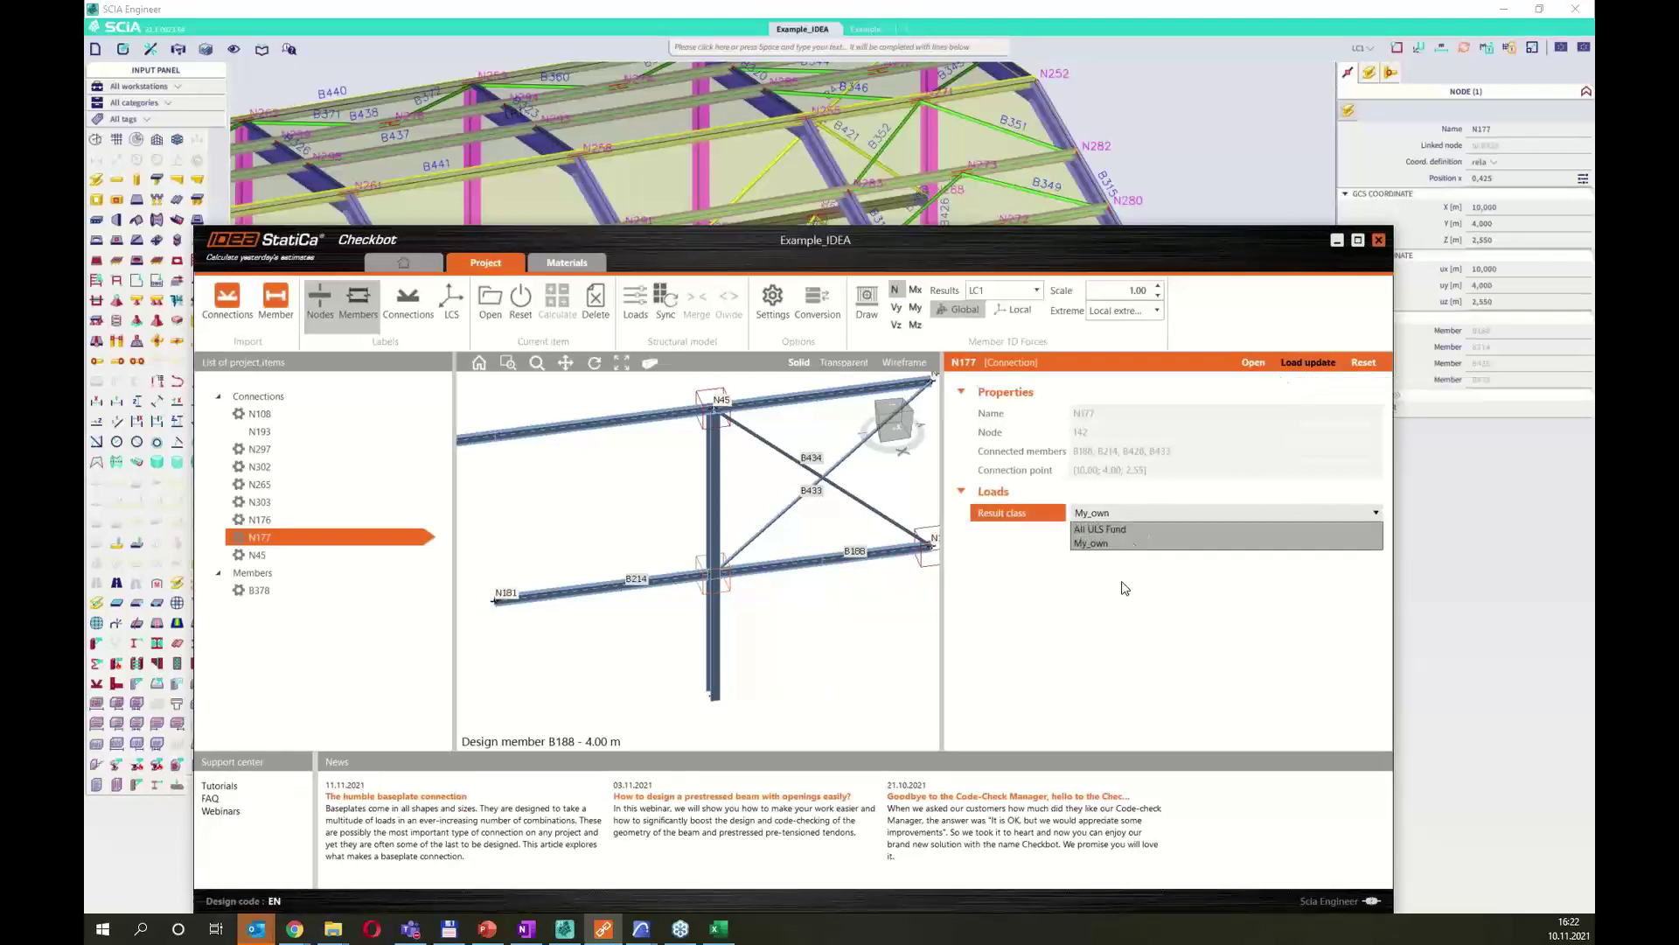
key("Up")
key("Return")
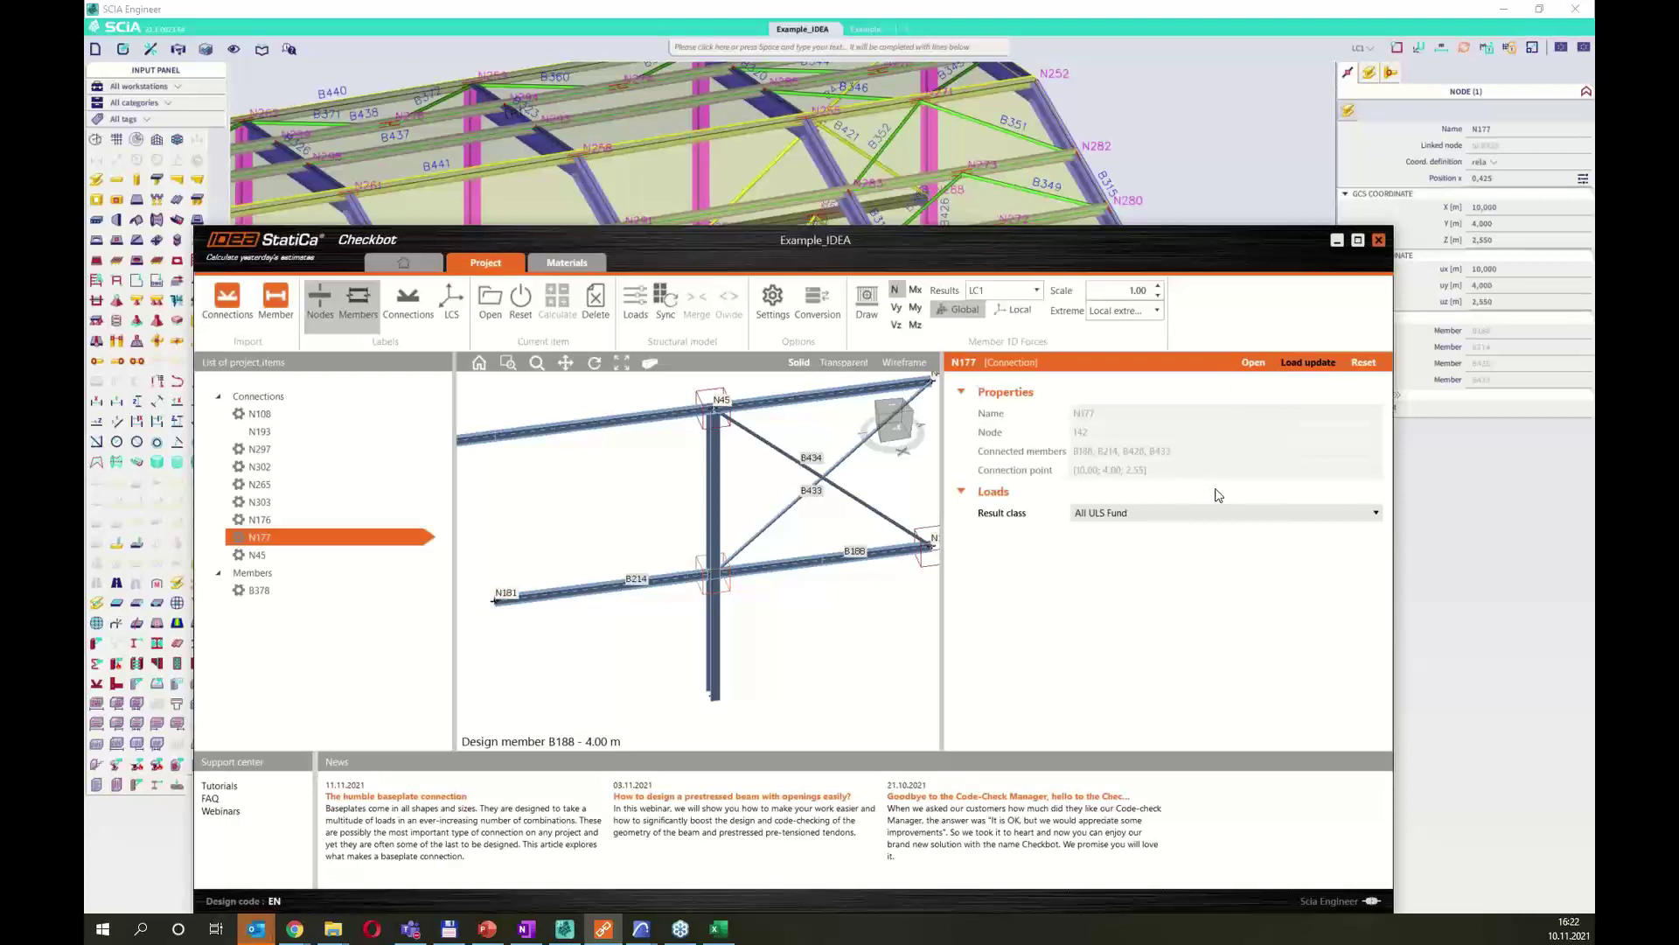
Inspect connection N193 and member B378 among the Checkbot project items, with the window moved higher on the screen.
left_click(316, 432)
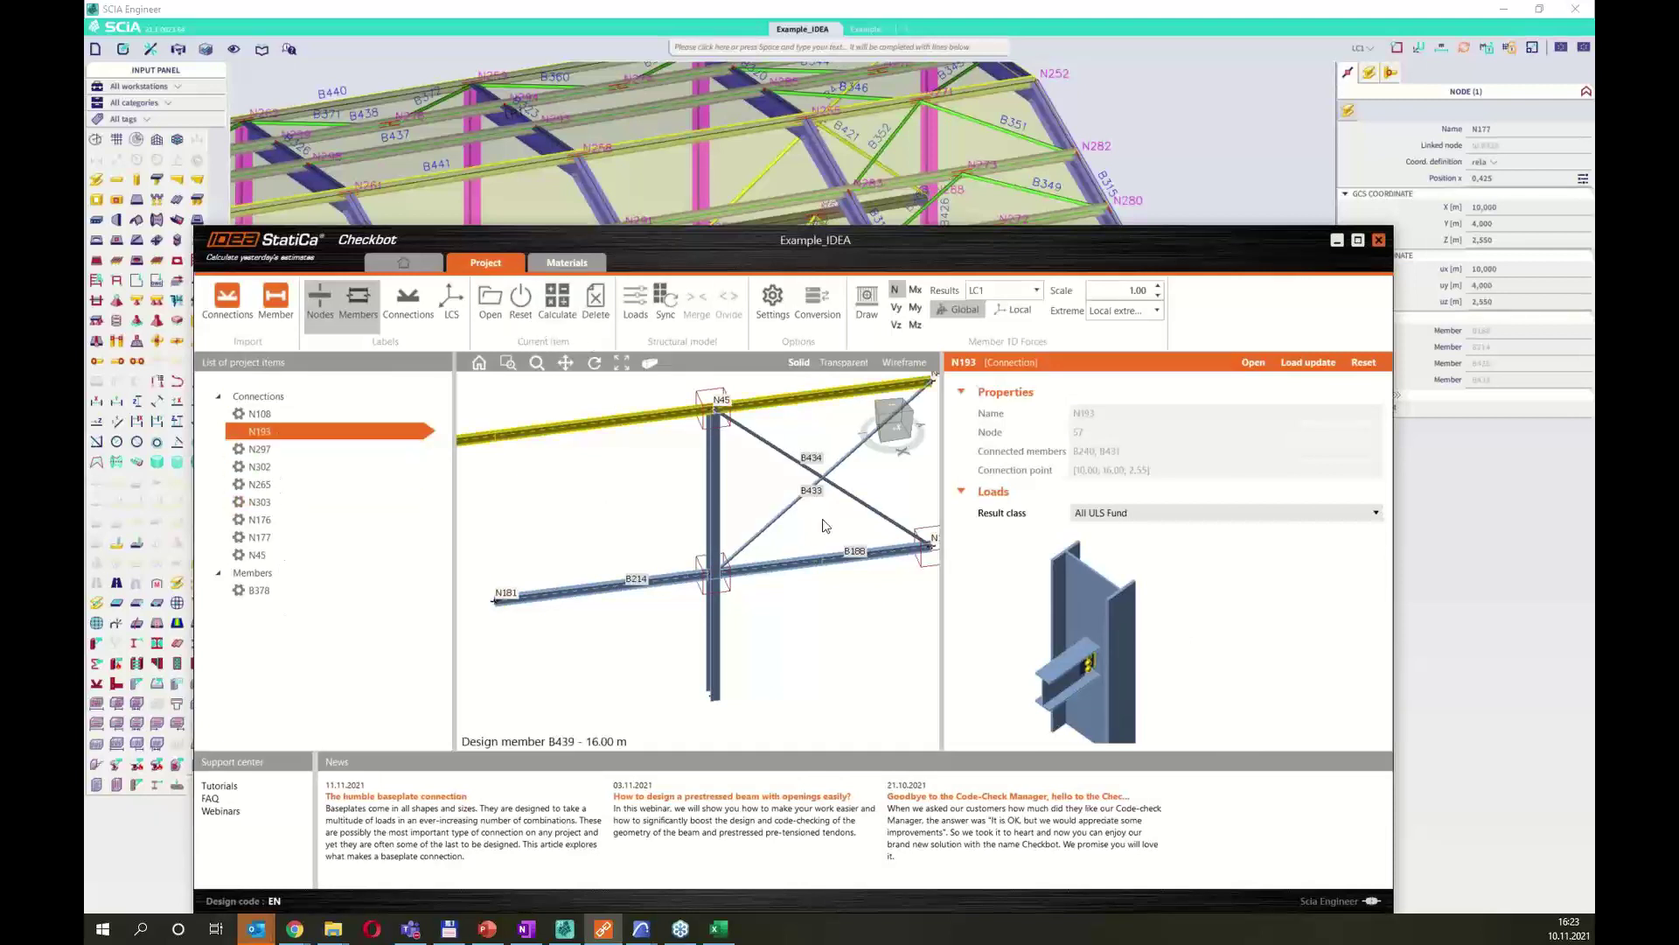
left_click_drag(747, 233, 740, 157)
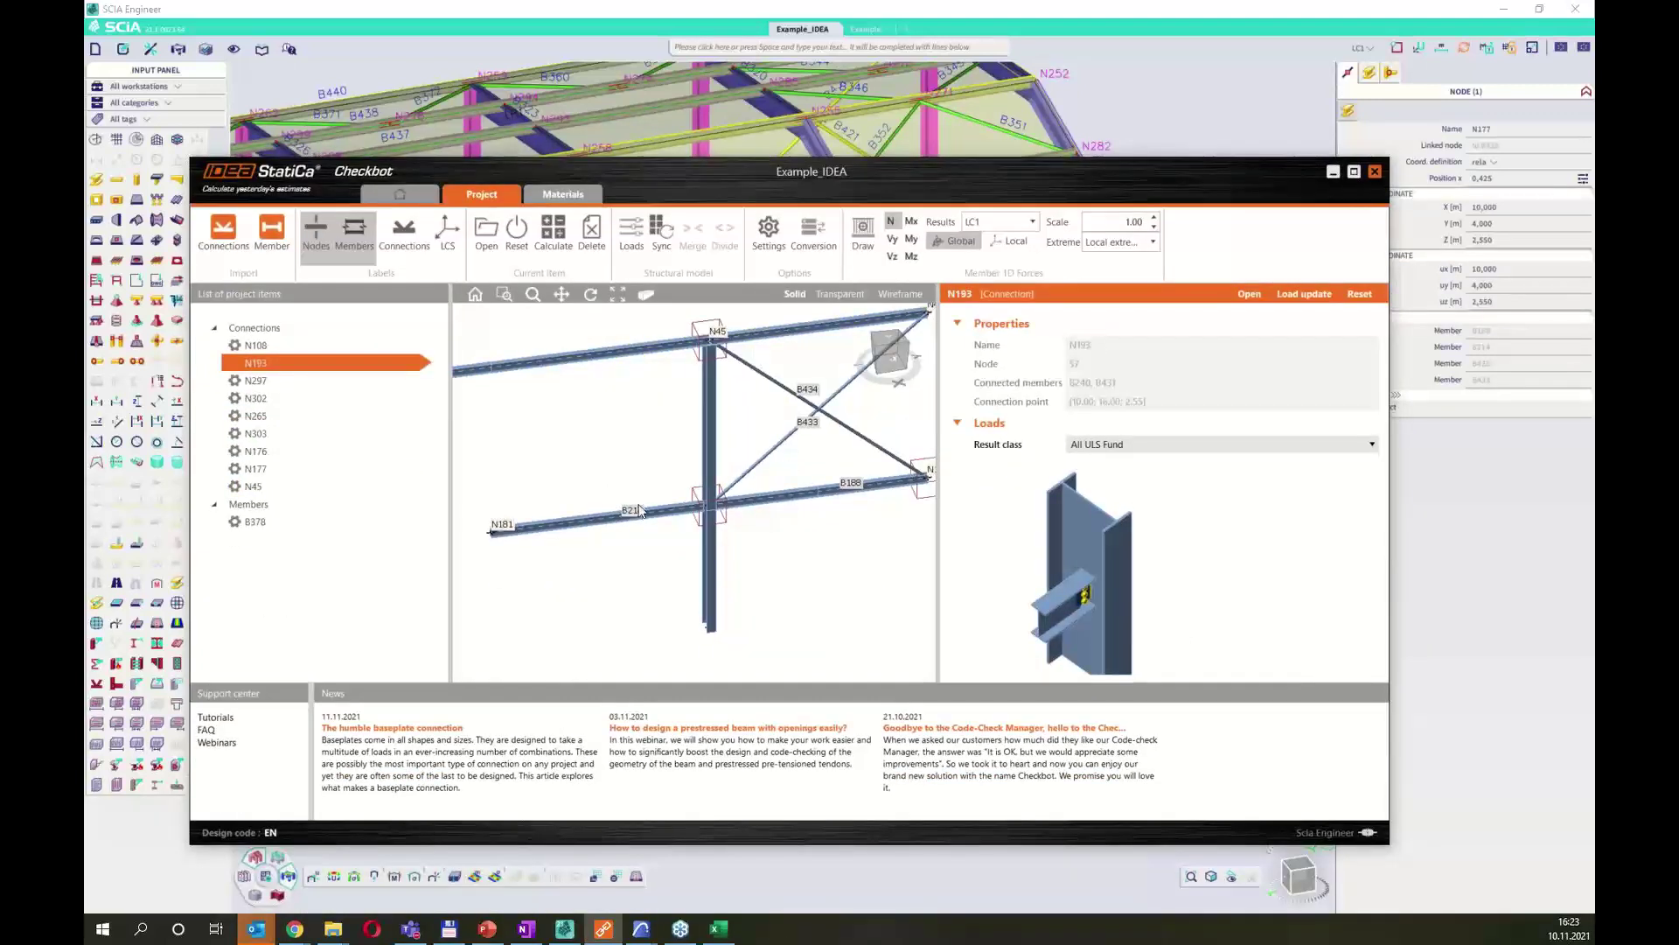
left_click(267, 523)
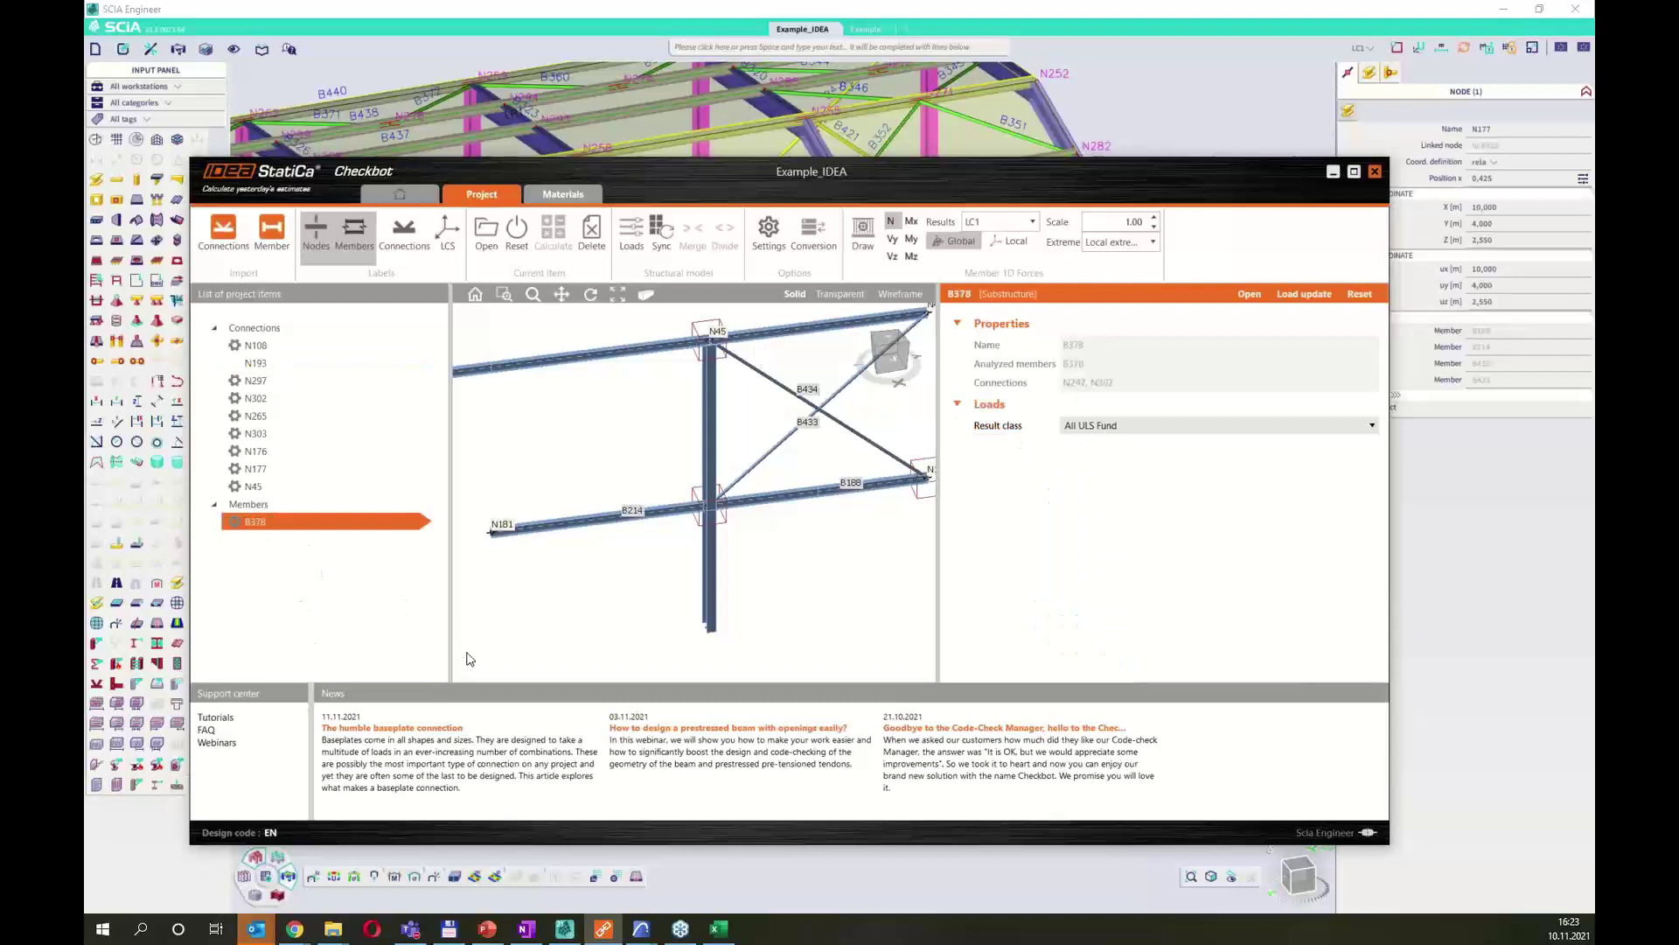
Select beam B214 in the SCIA Engineer model and import it into Checkbot as a member.
left_click(1132, 131)
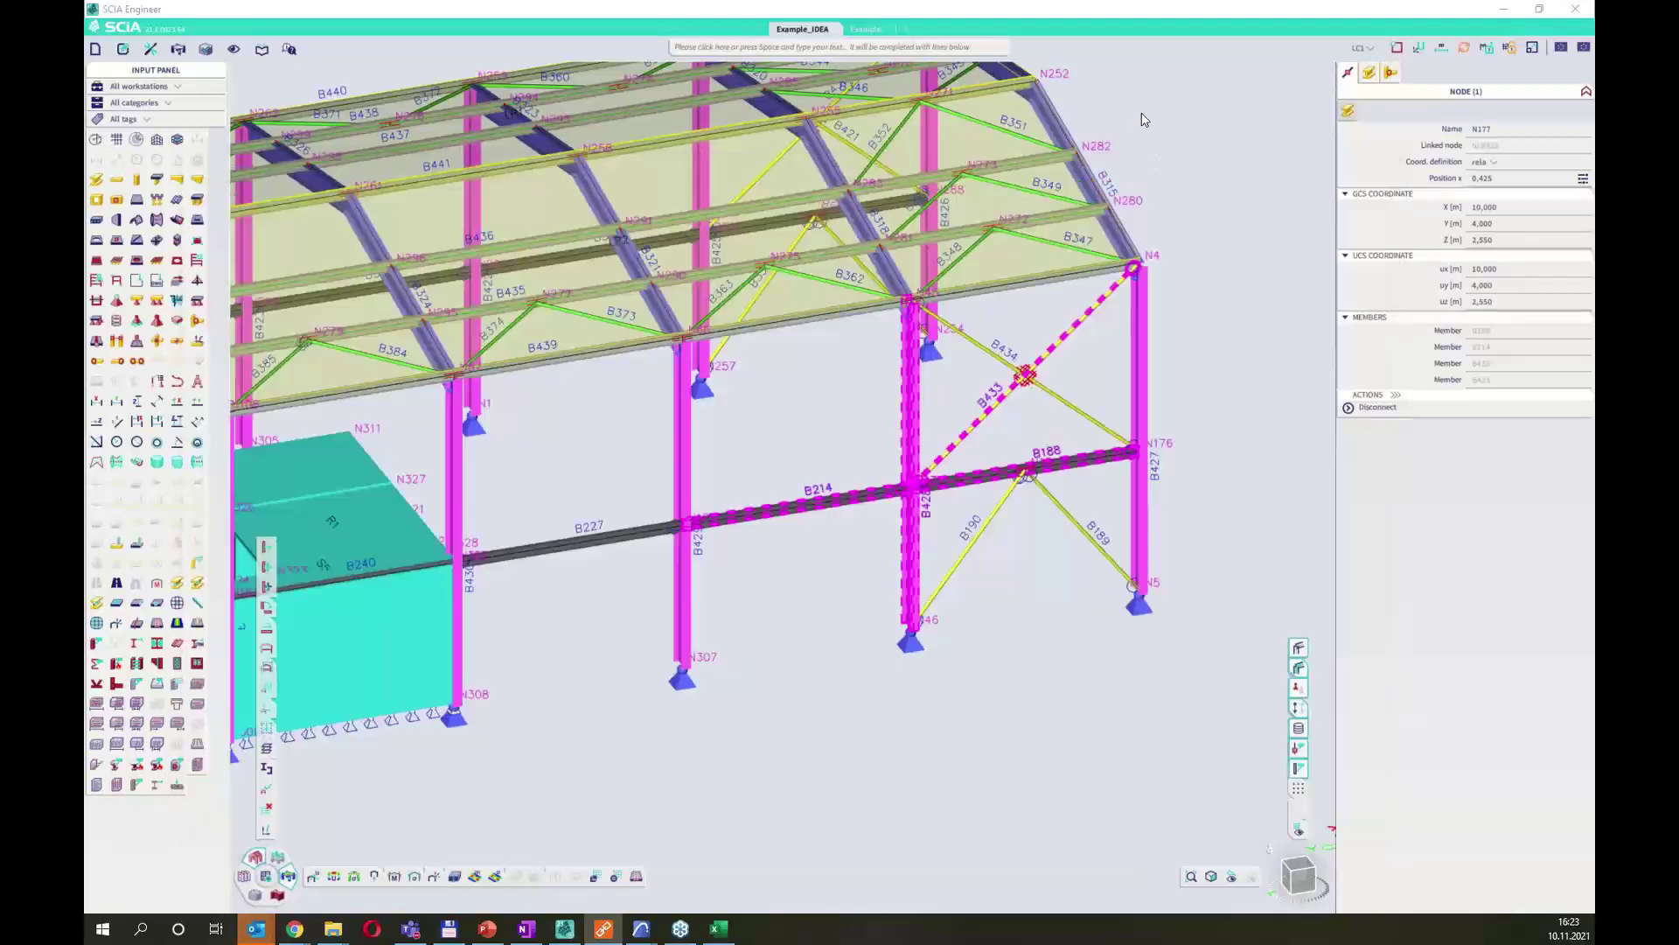
left_click(822, 516)
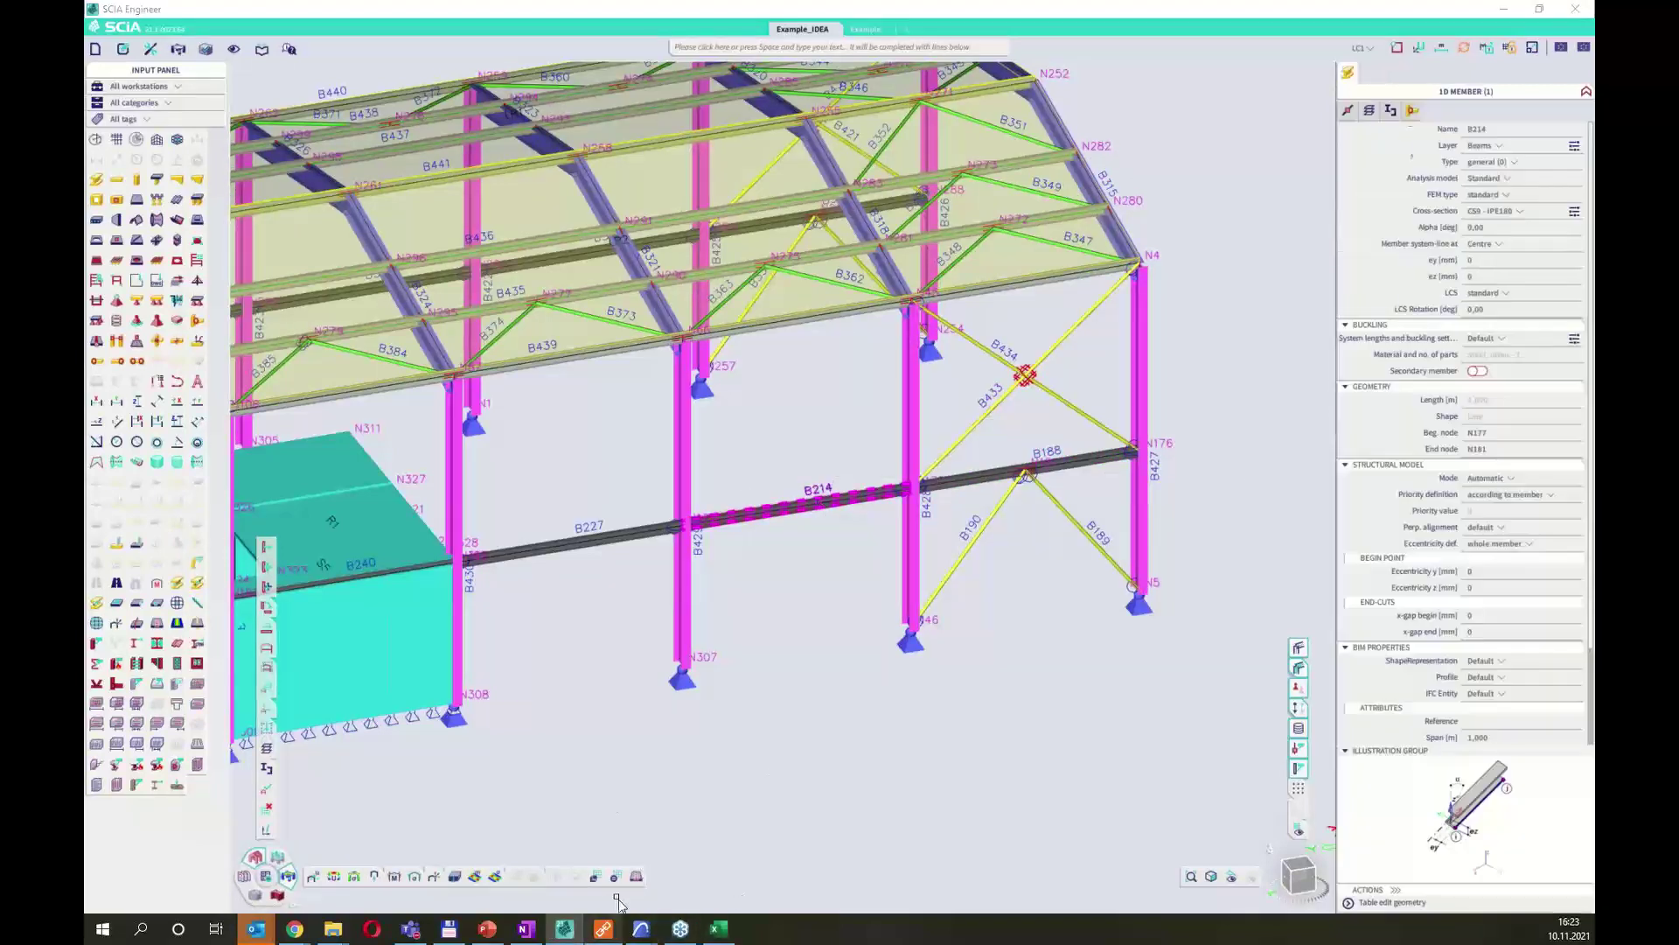
left_click(603, 928)
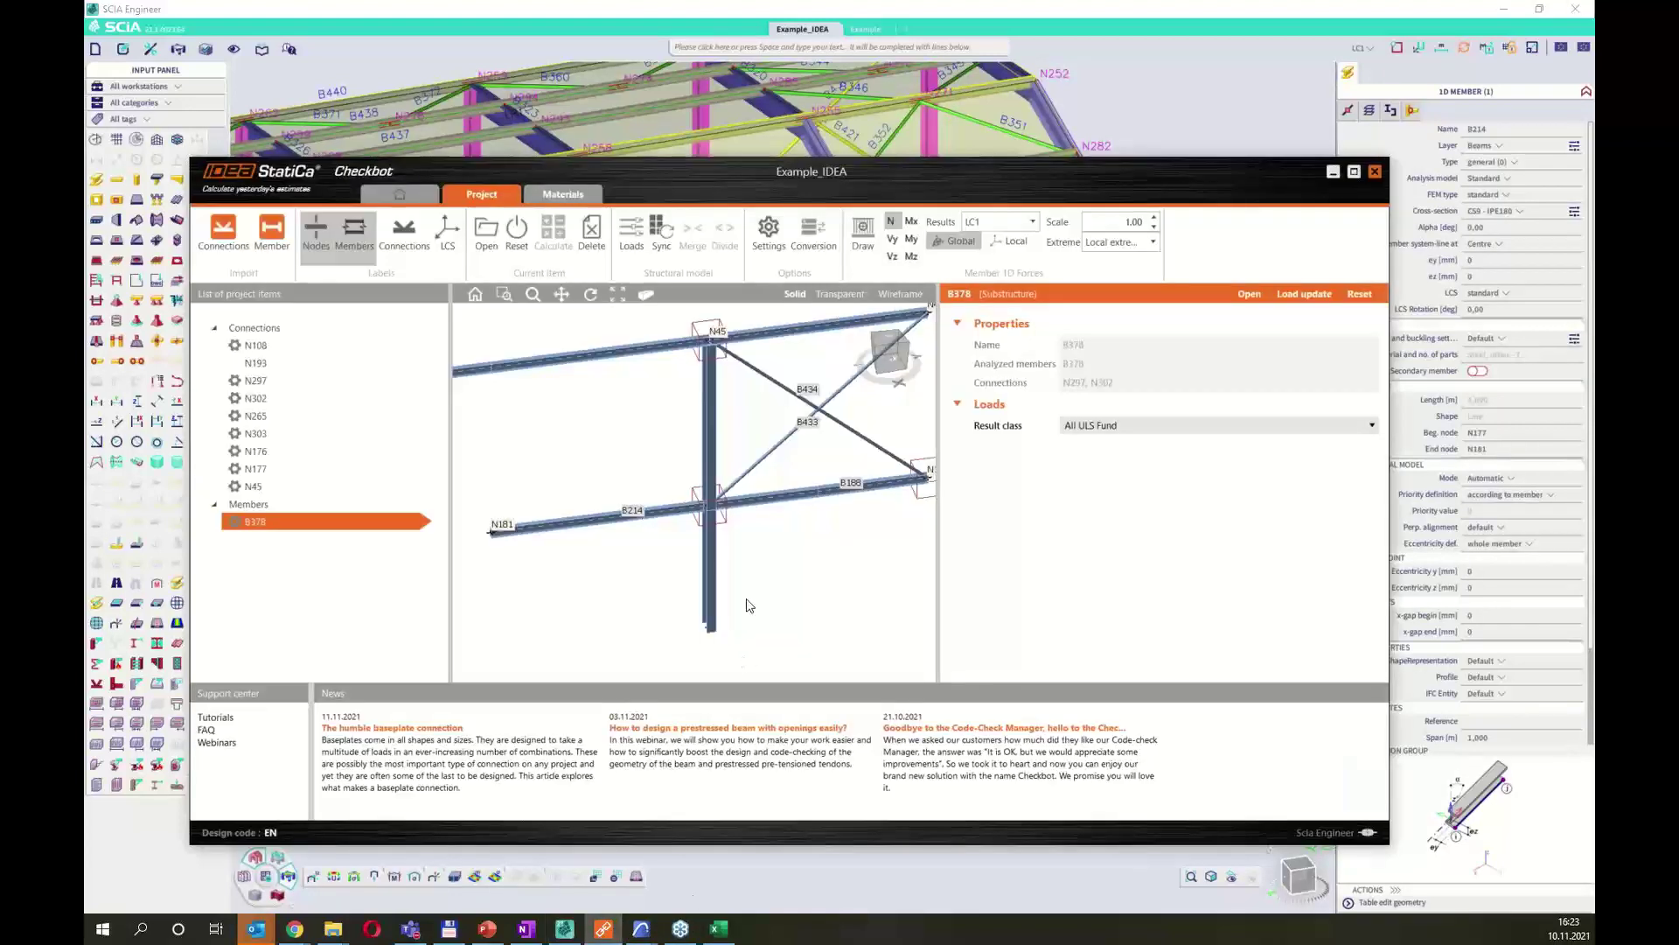
scroll(711, 559, "down", 3)
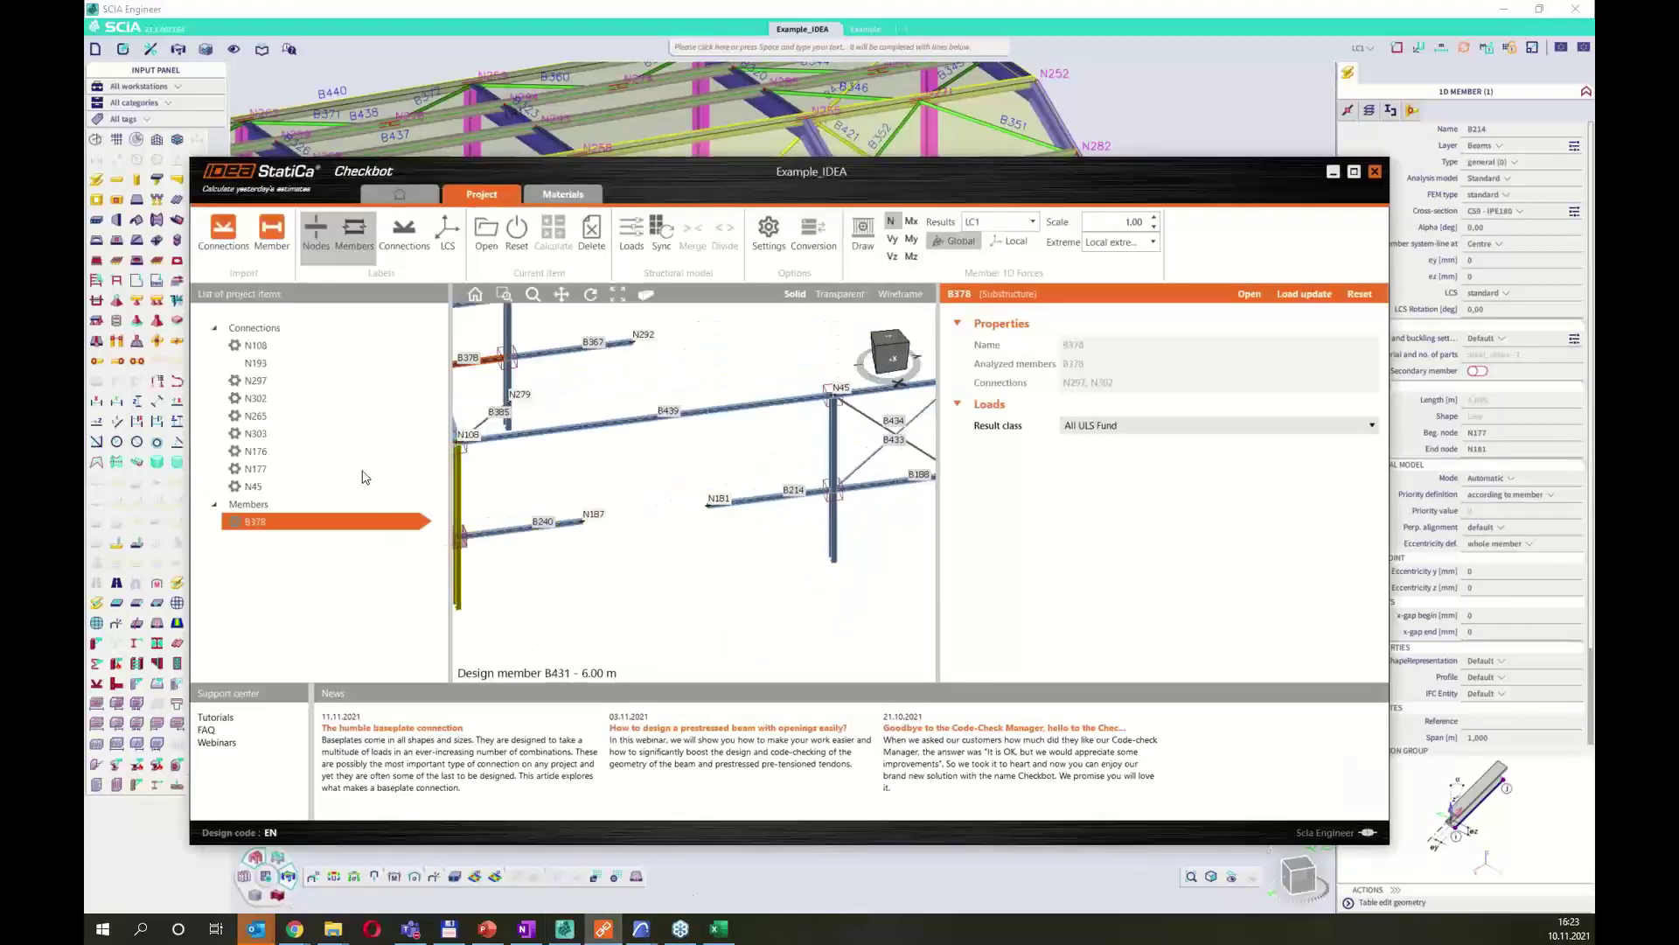
left_click(277, 237)
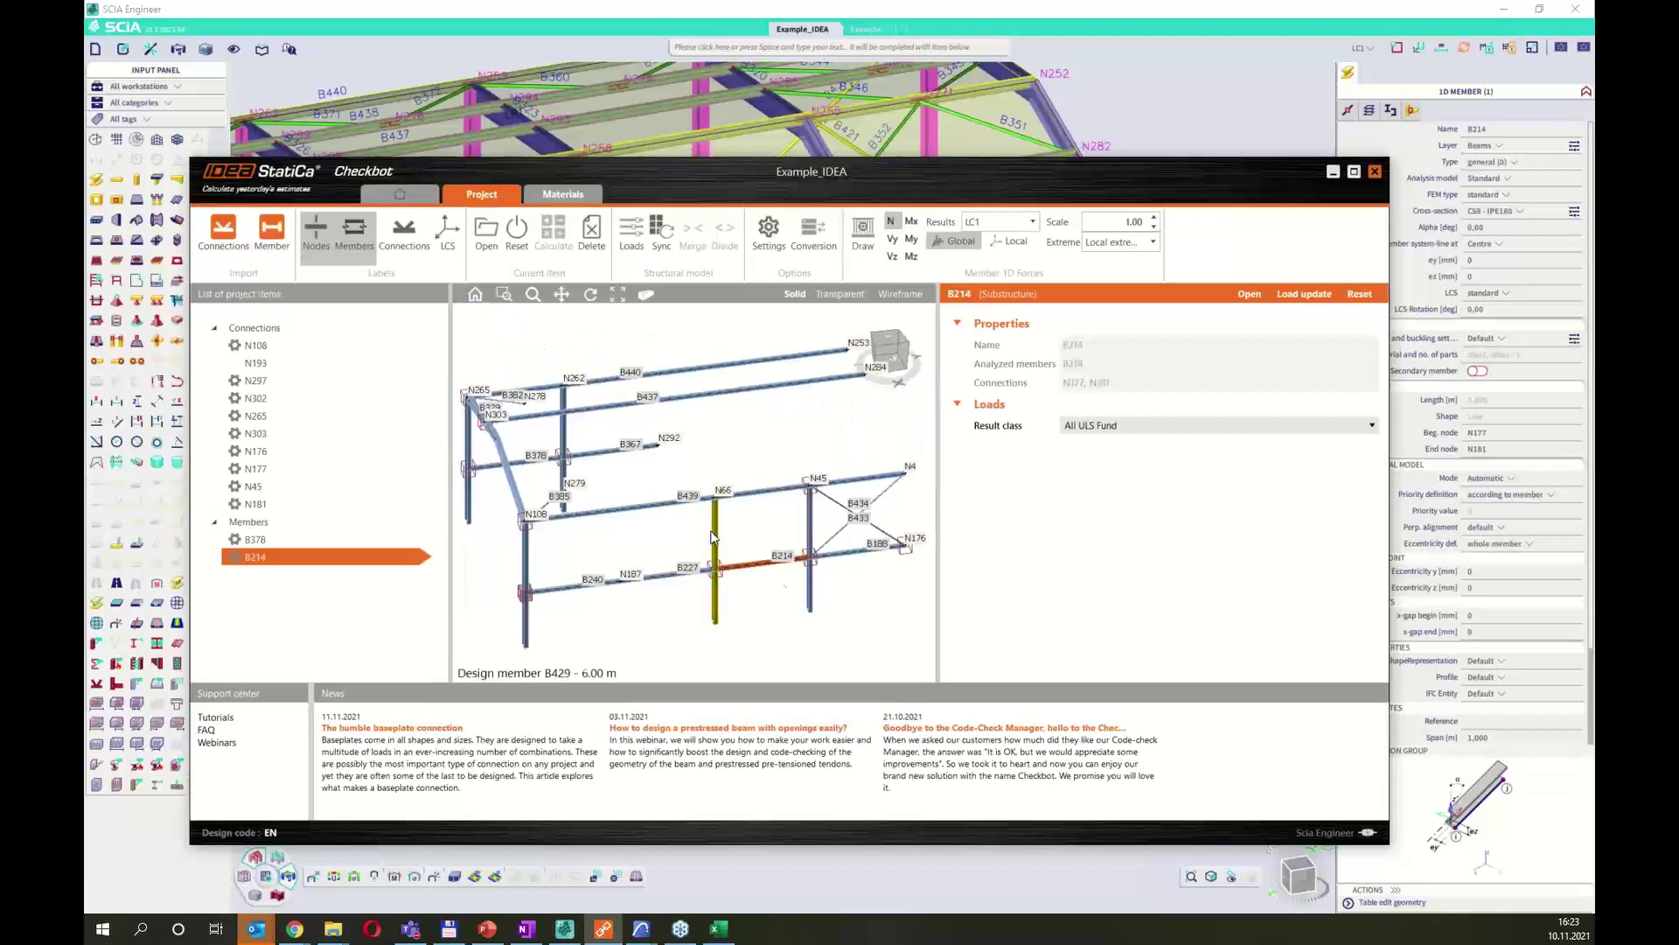
Compare member B214 and its surroundings in Checkbot with the whole hall structure in SCIA Engineer.
scroll(713, 538, "up", 3)
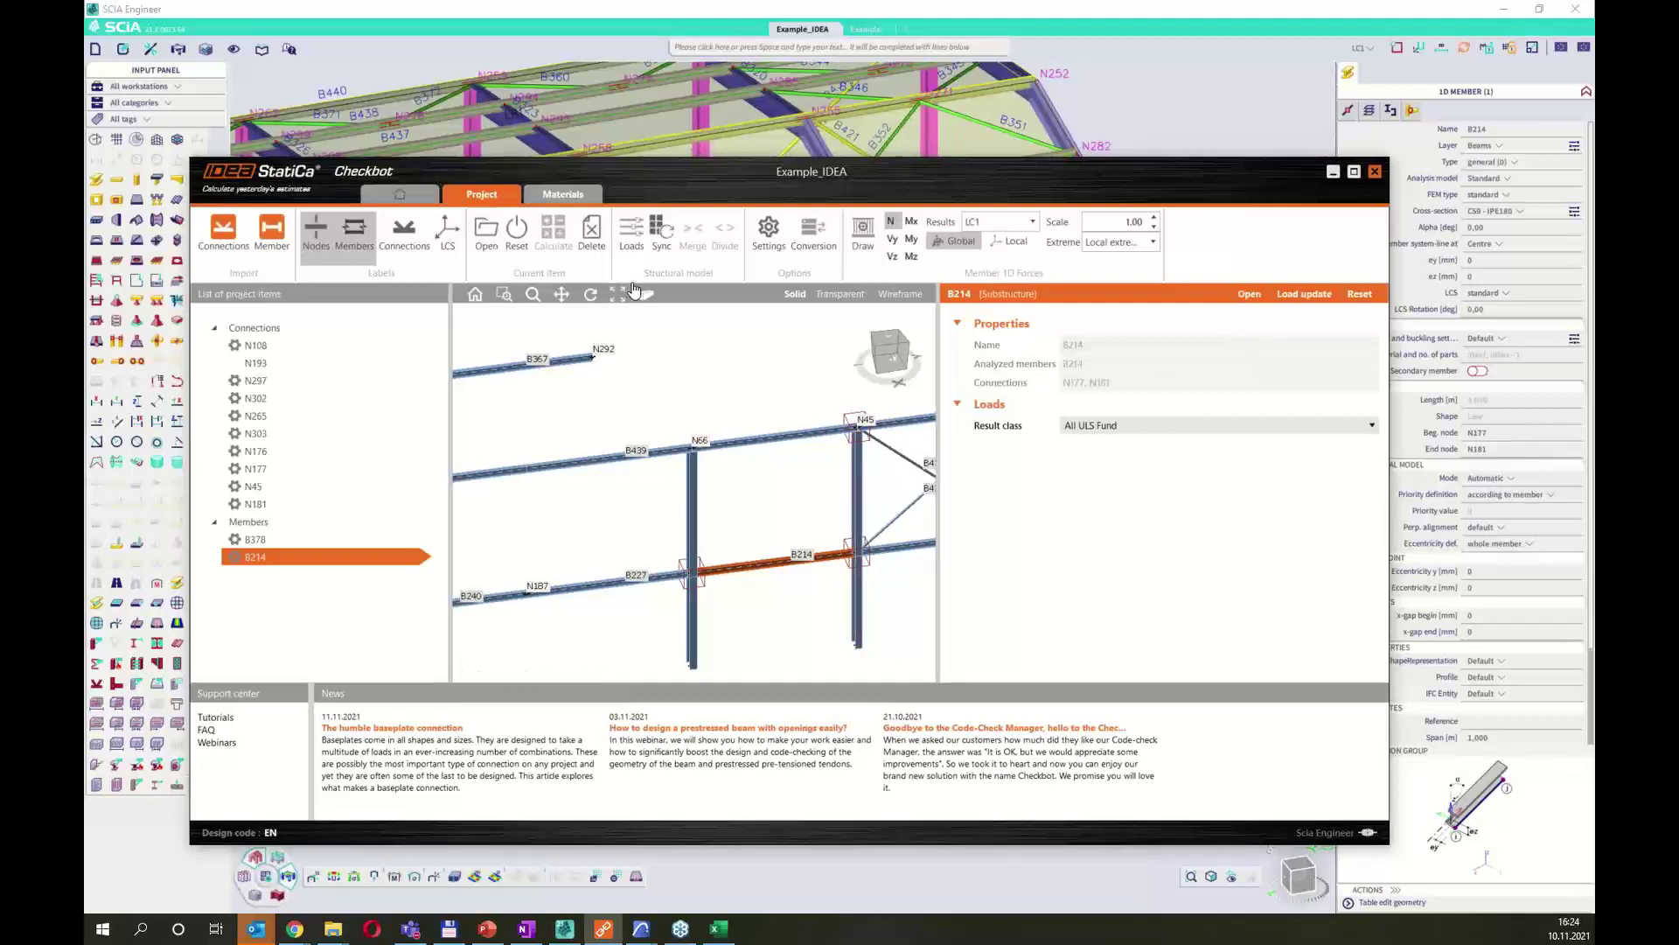
left_click(312, 211)
left_click(1157, 113)
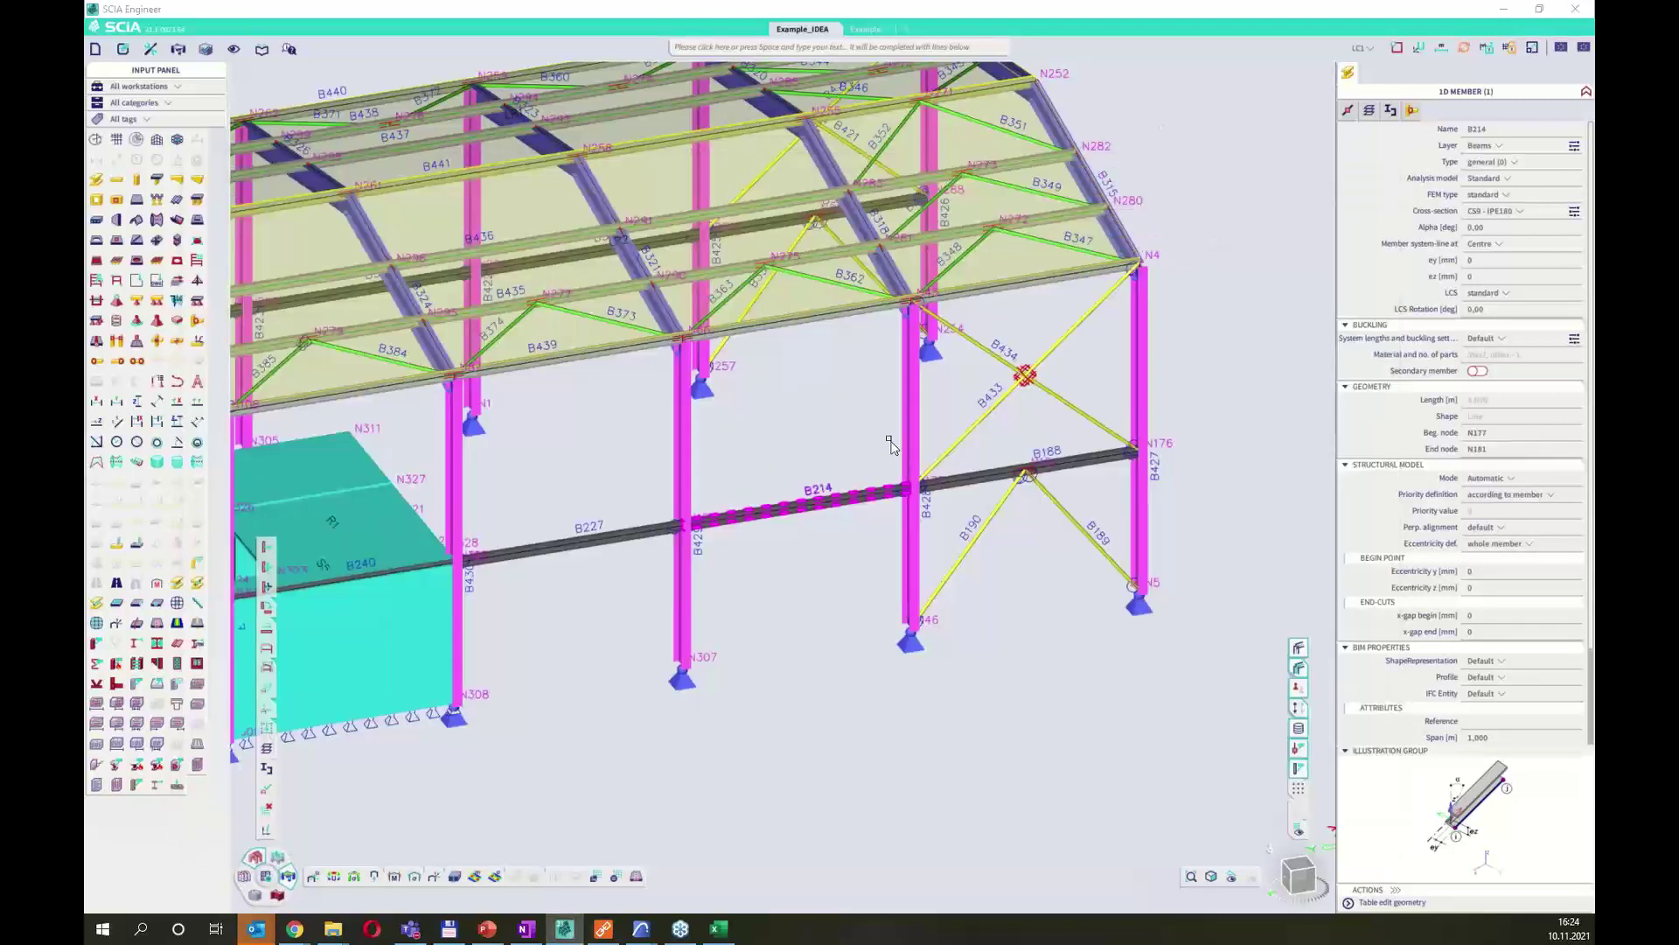
scroll(709, 542, "down", 5)
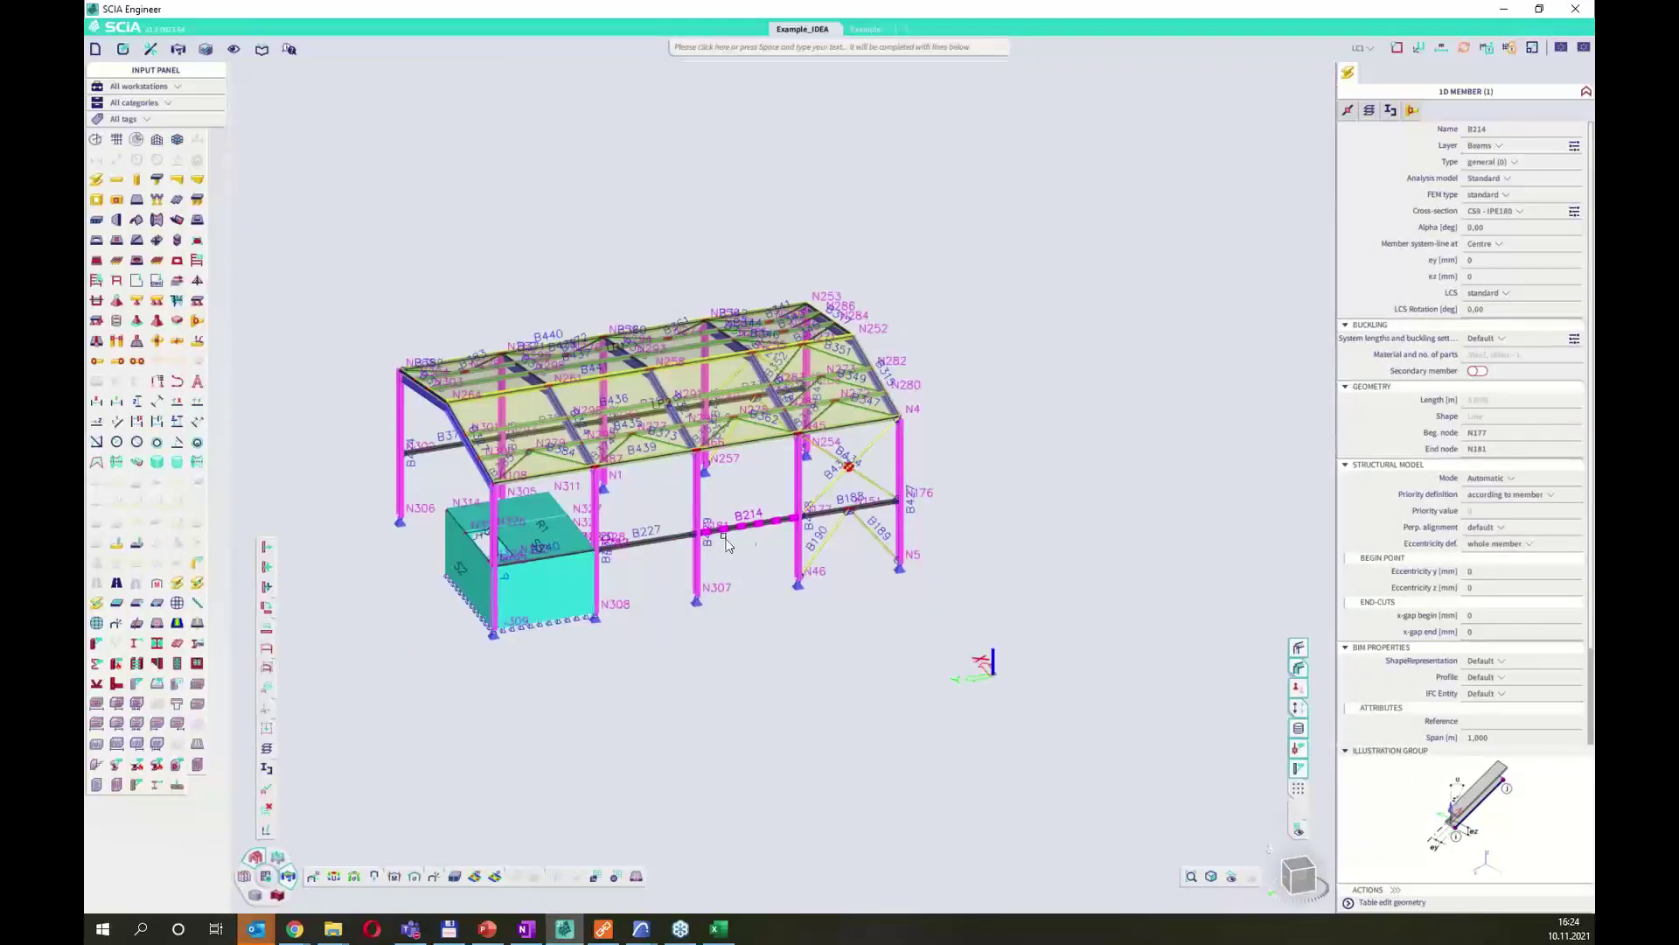
scroll(695, 532, "up", 2)
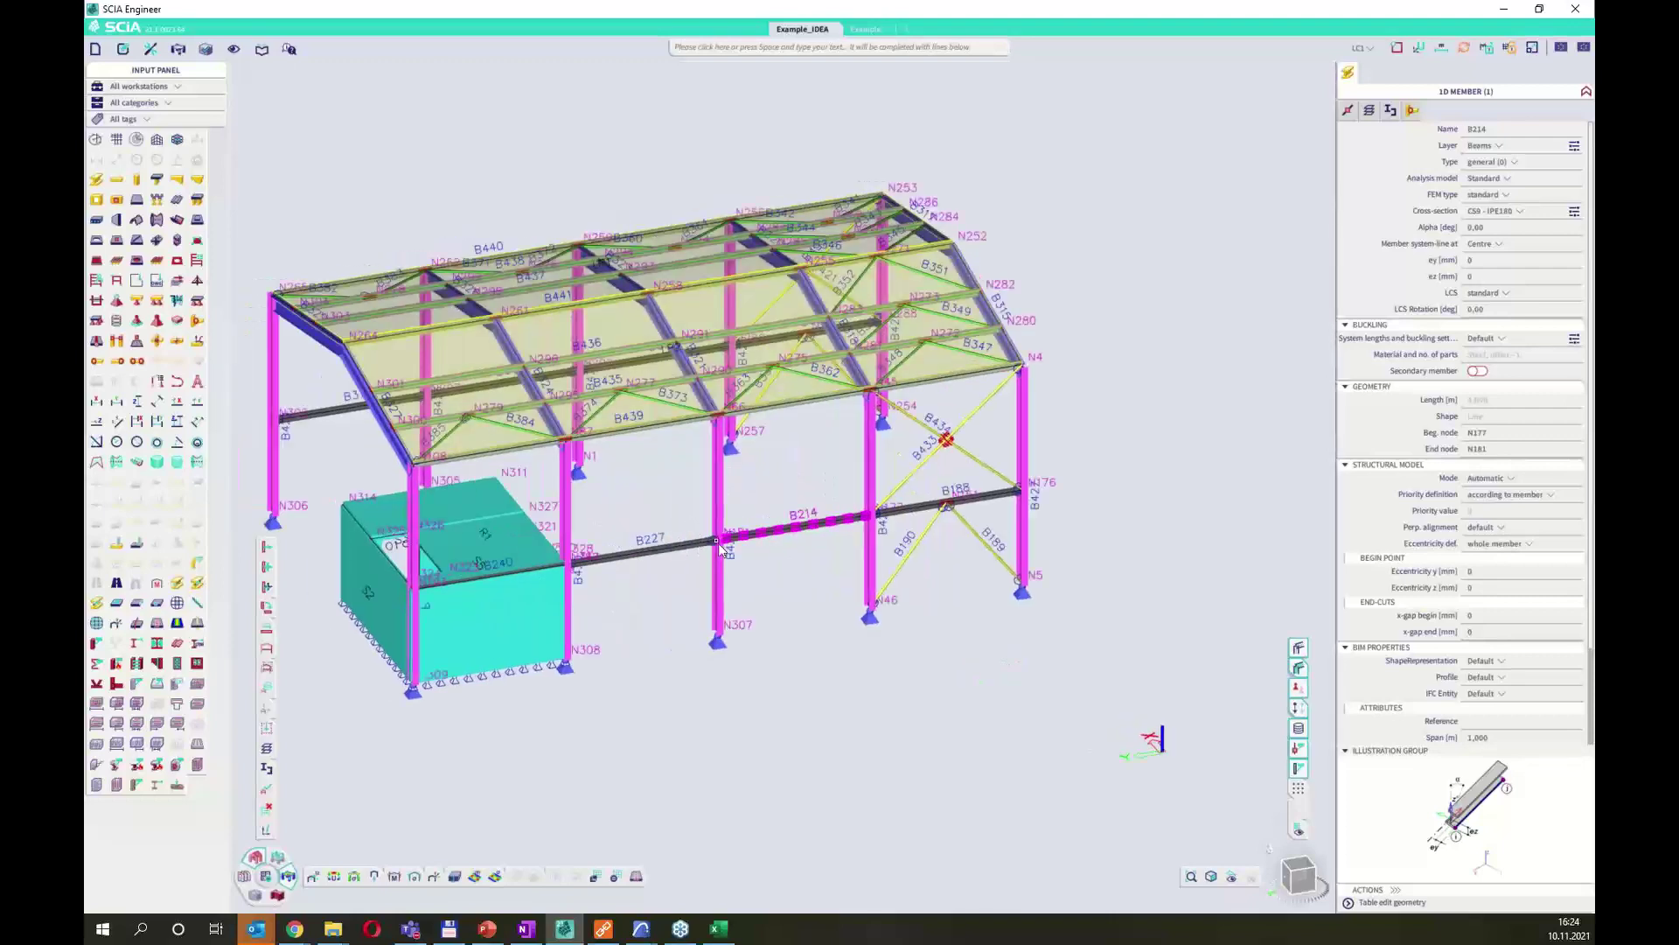
left_click(605, 928)
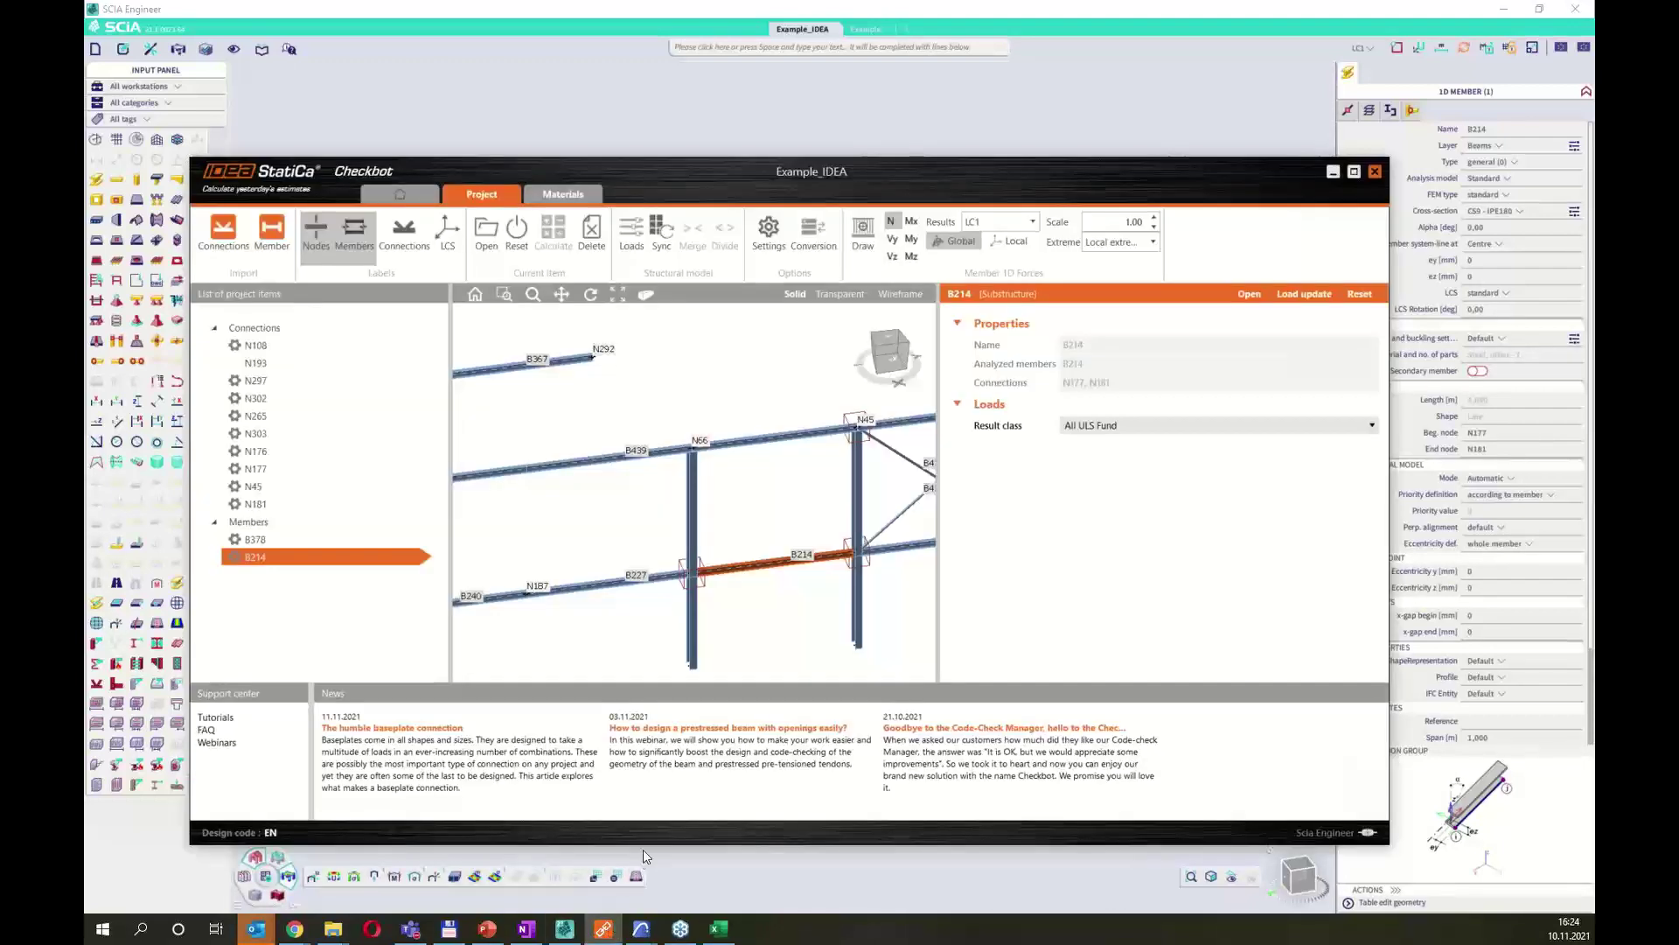
left_click(804, 98)
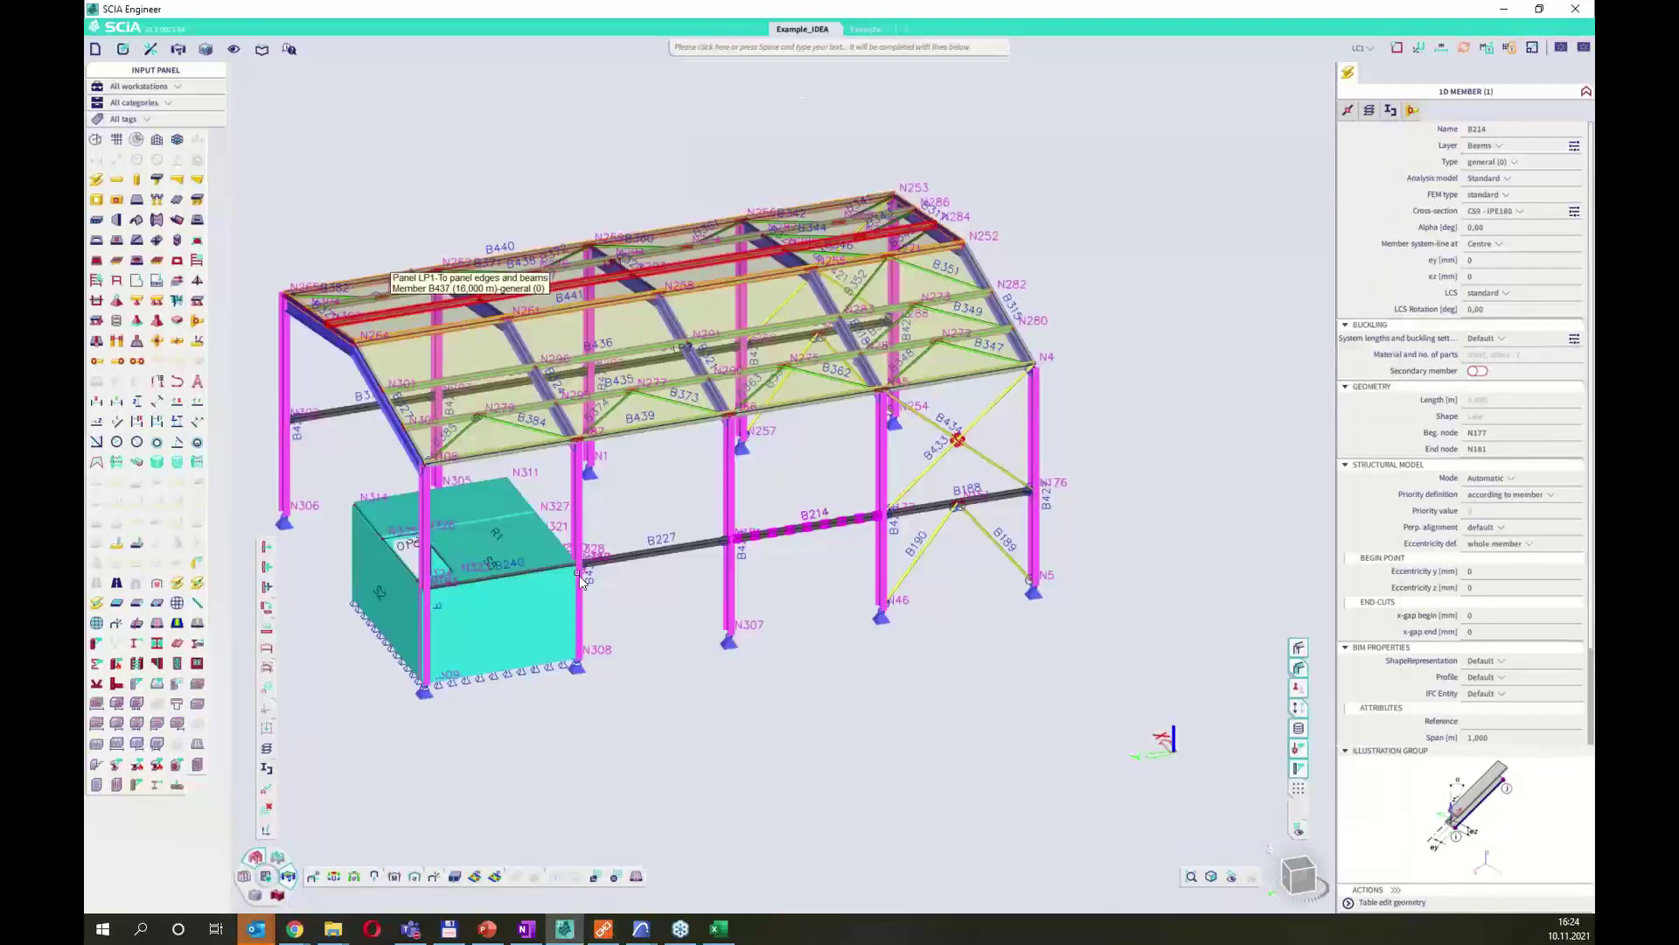
left_click(605, 929)
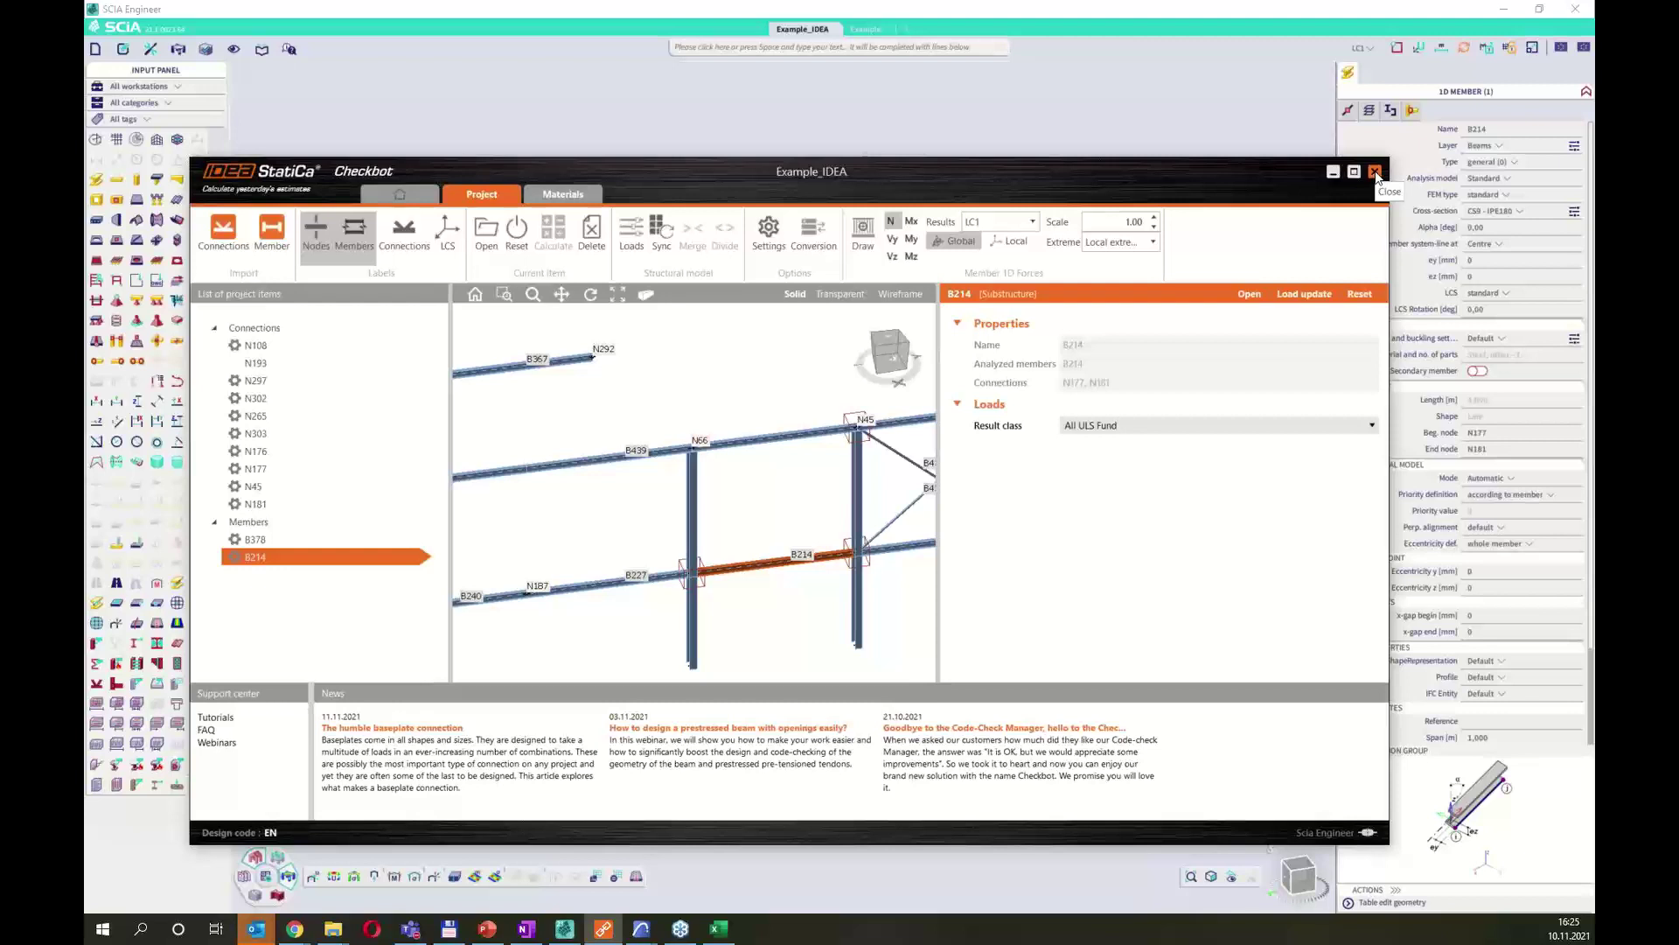
Minimize Checkbot, switch to PowerPoint and start the slide show on the BIMcloud – Update Function slide.
left_click(1327, 172)
key("alt+Tab")
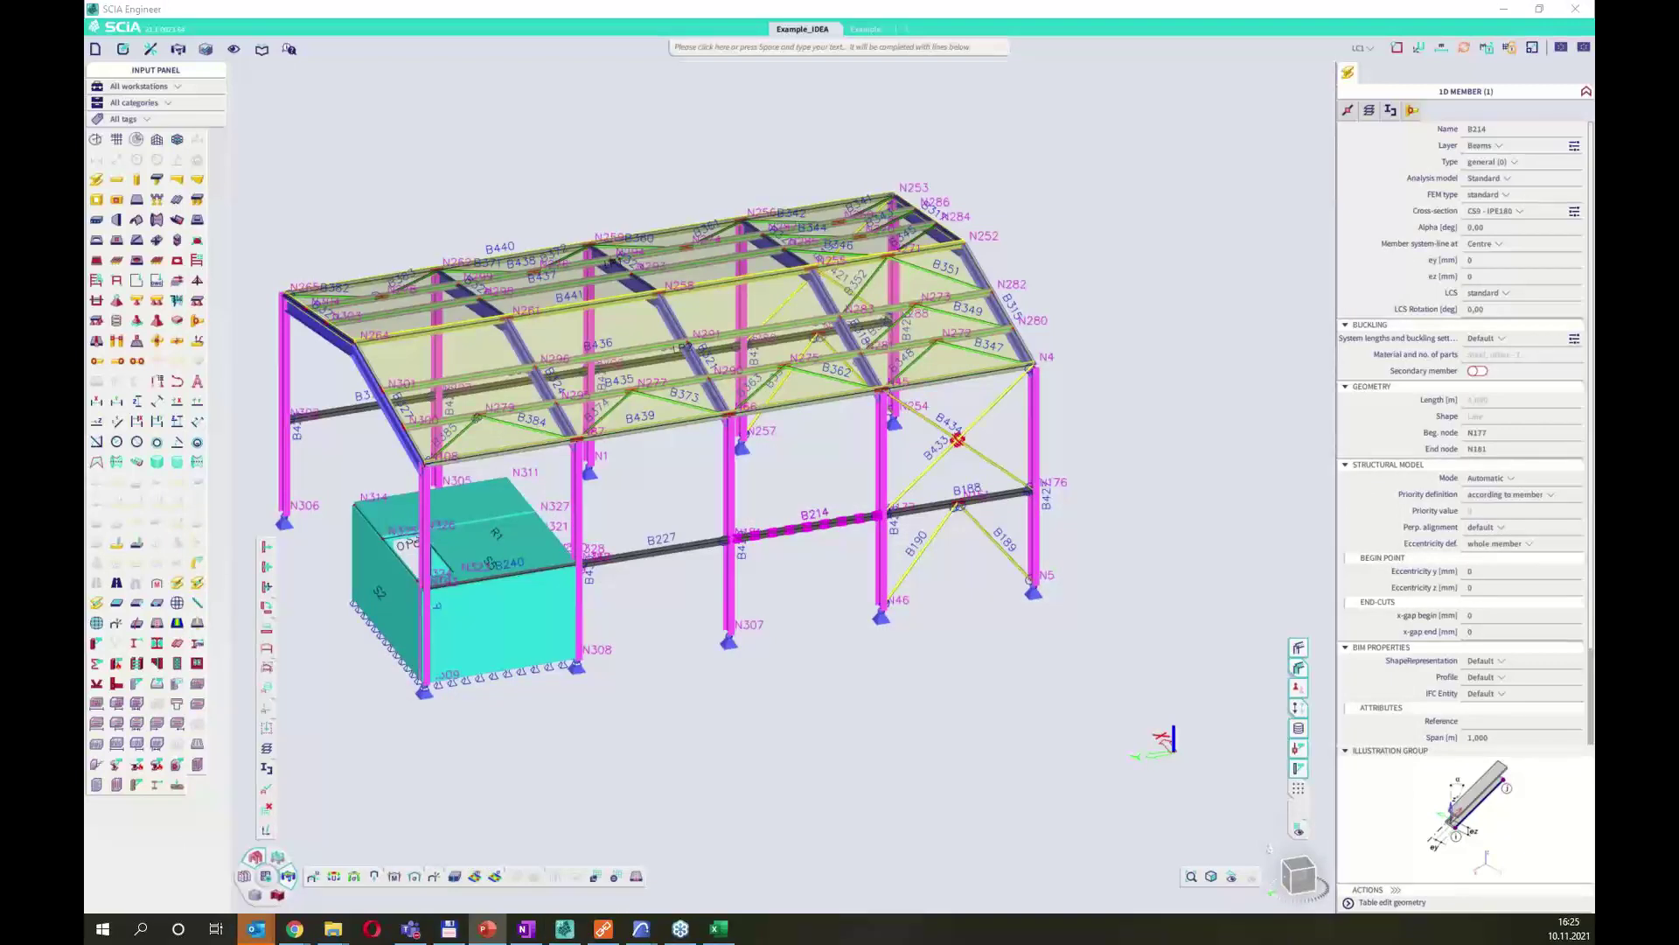
key("F5")
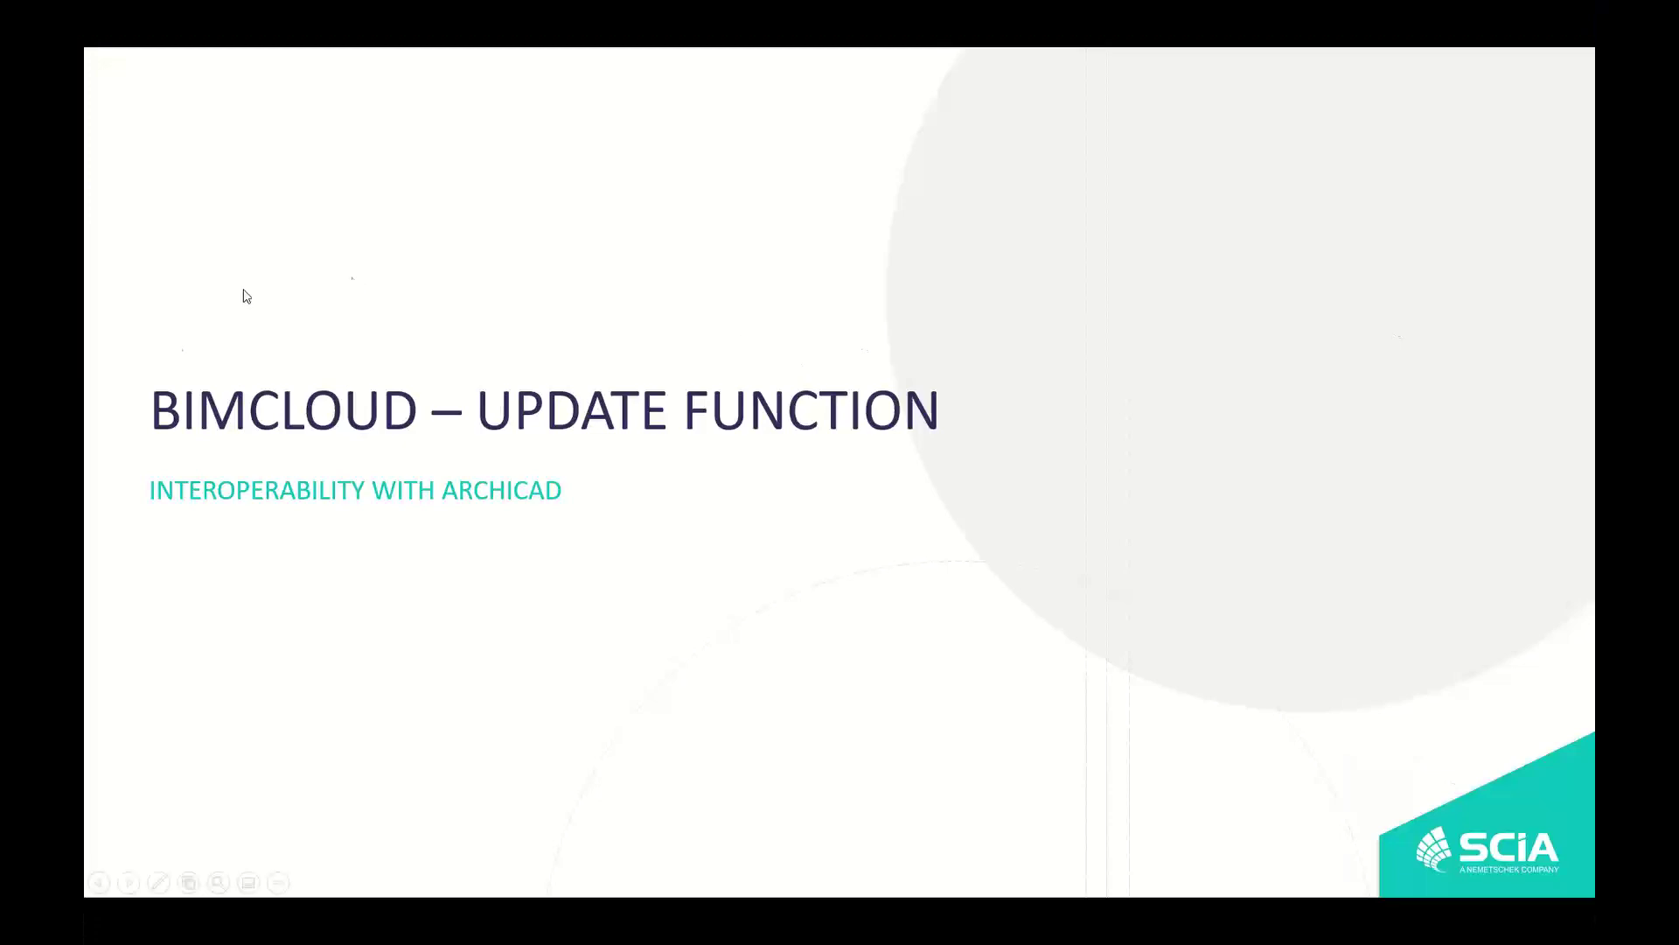
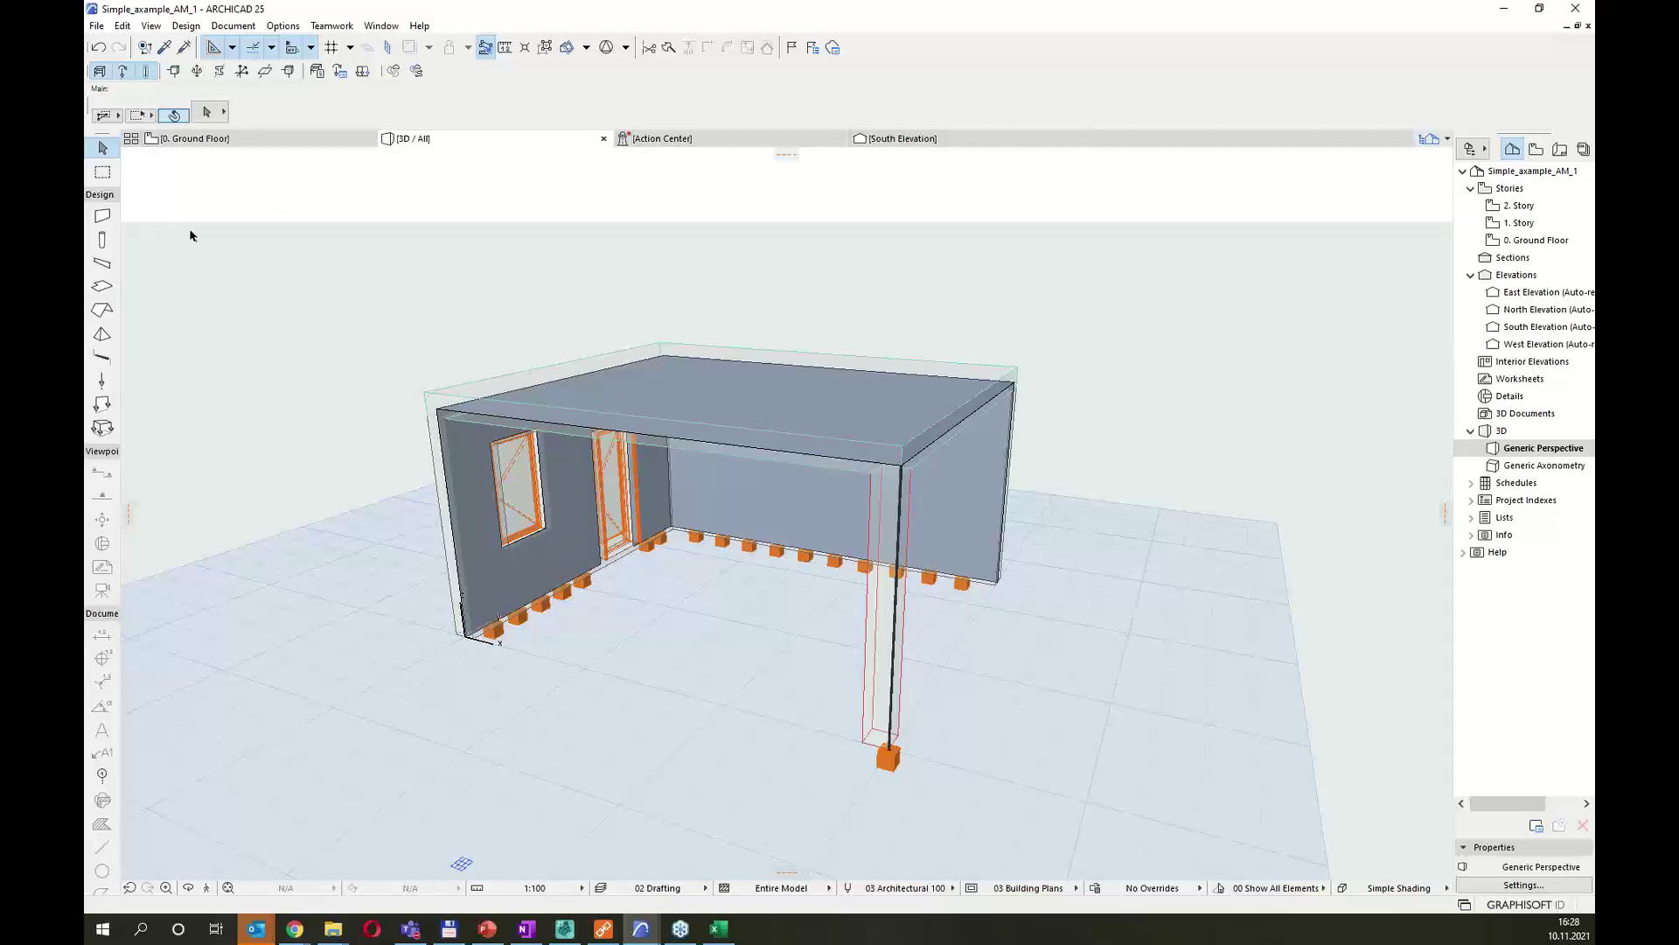
Hide the structural analytical model in ARCHICAD to inspect the physical building, and display the analytical model again.
left_click(101, 72)
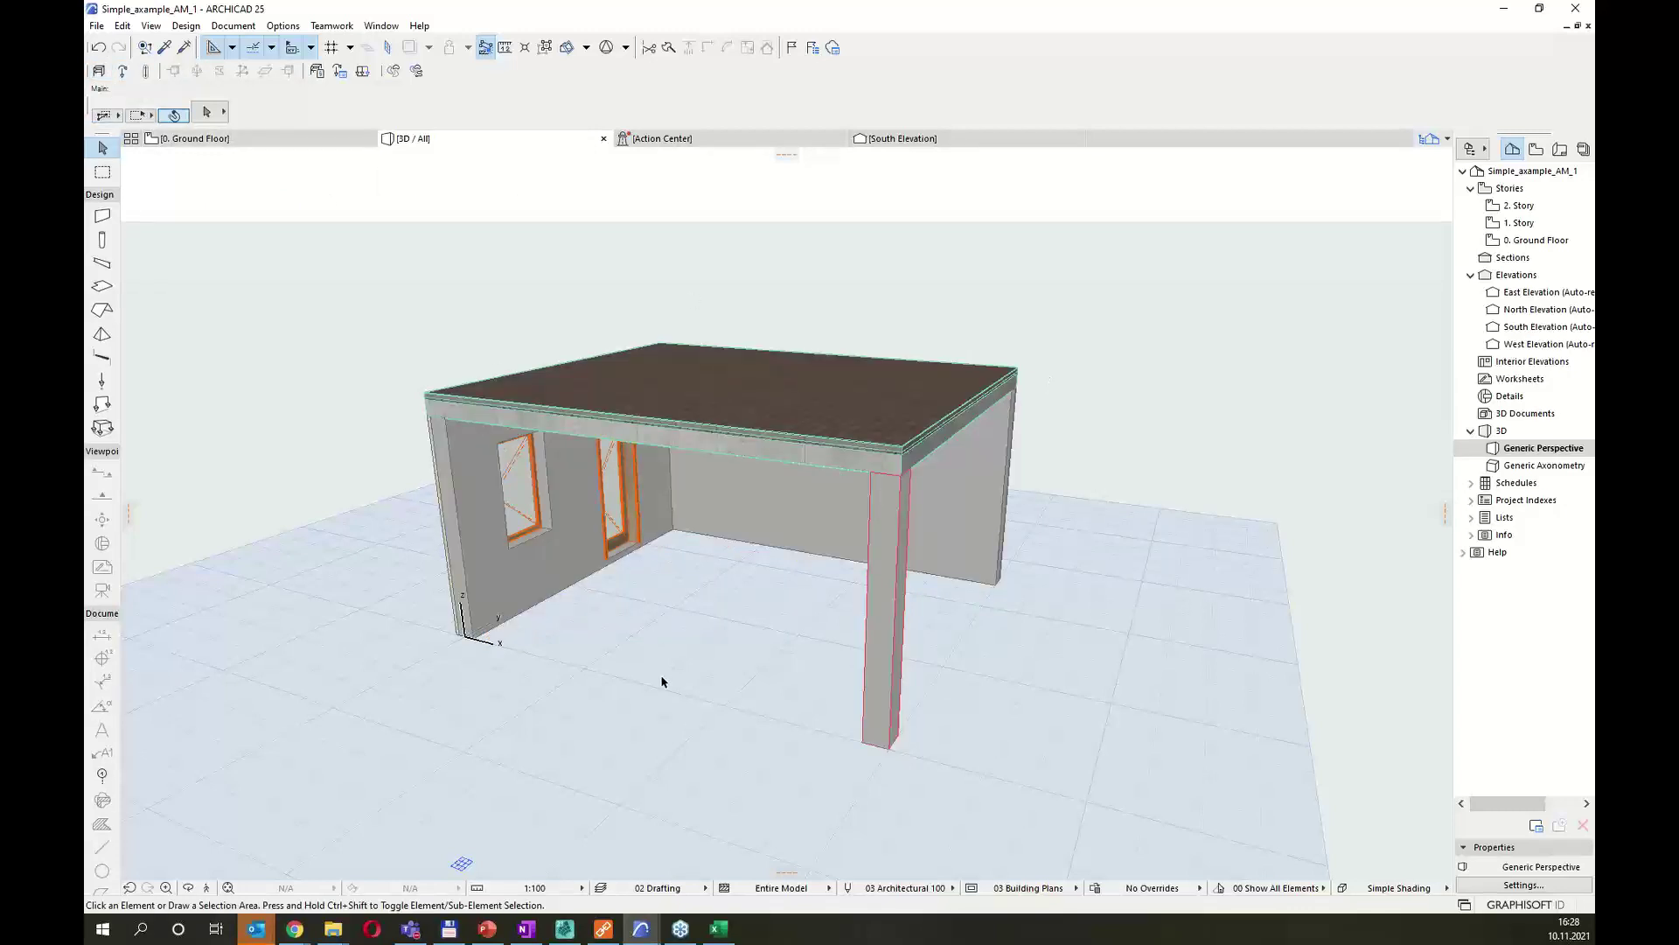
left_click_drag(662, 681, 687, 600)
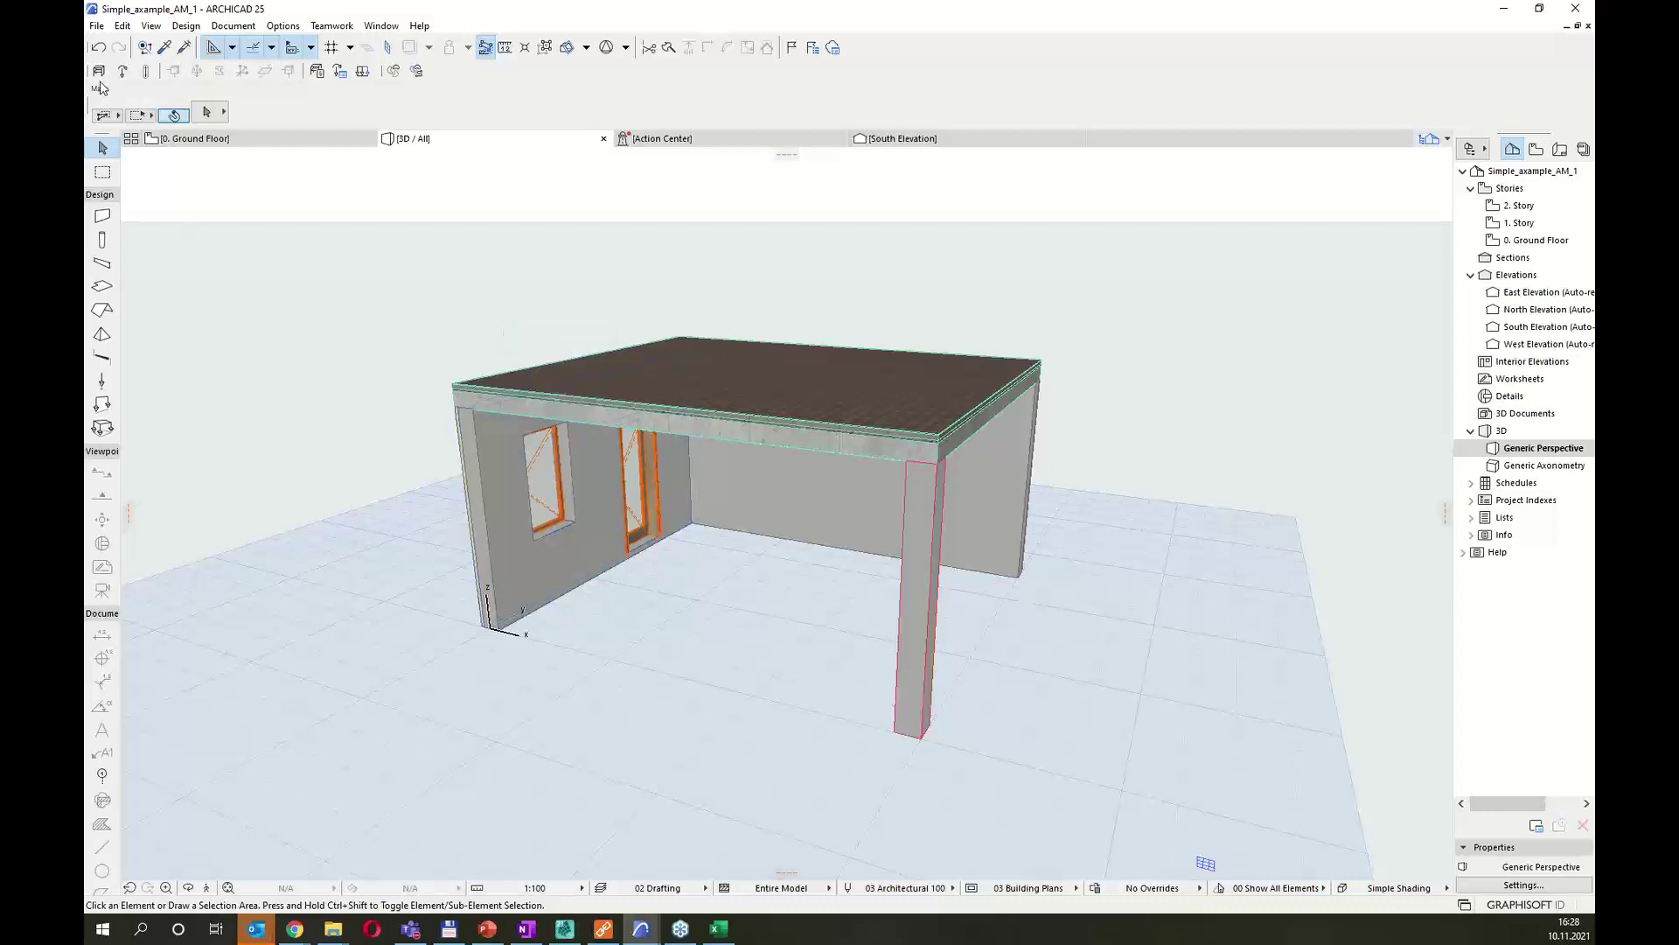
key("ctrl+a")
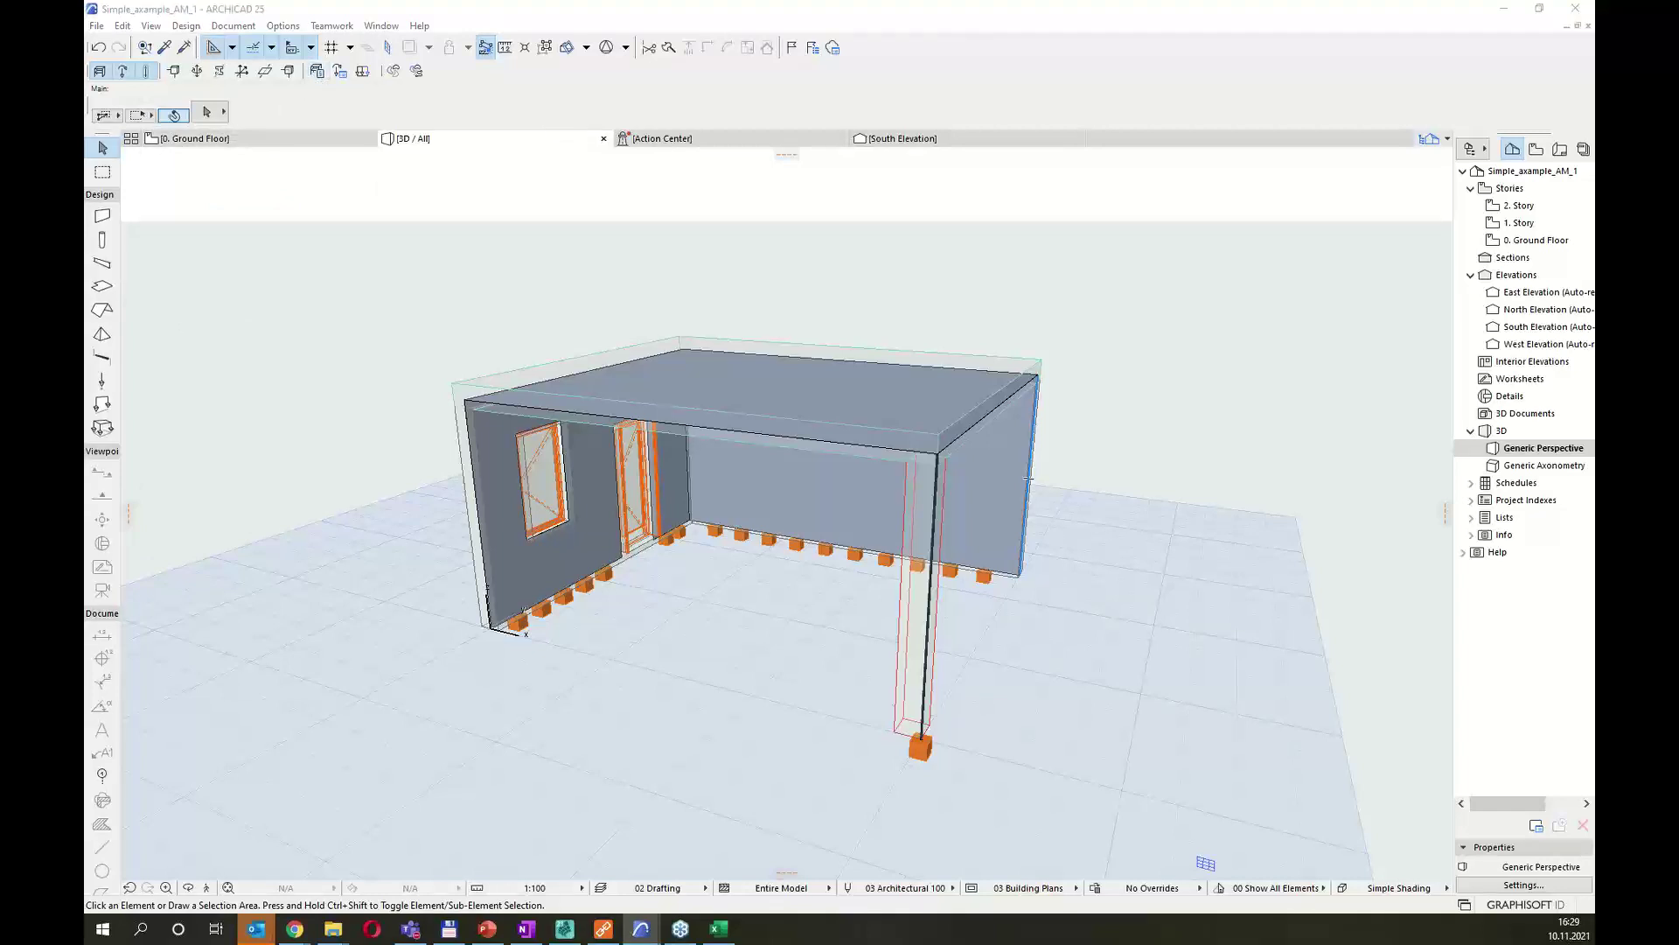
Review the Concrete Structure adjustment rules in the Structural Analytical Model Generation Rules and close them.
left_click_drag(1297, 131, 399, 170)
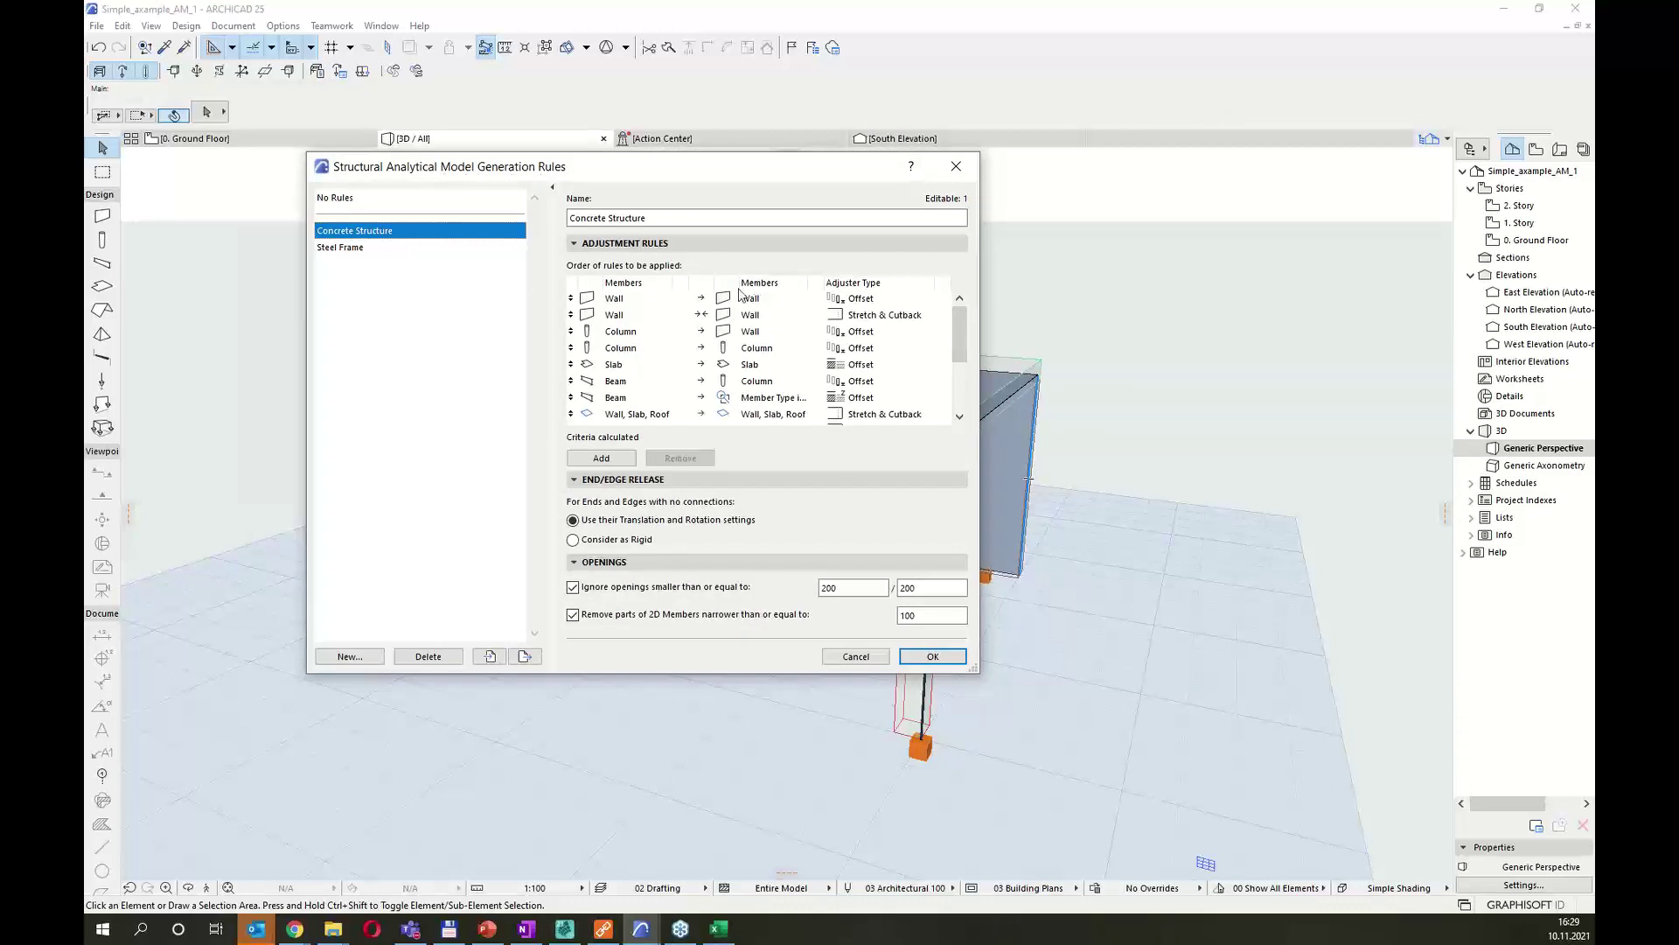
scroll(676, 341, "down", 1)
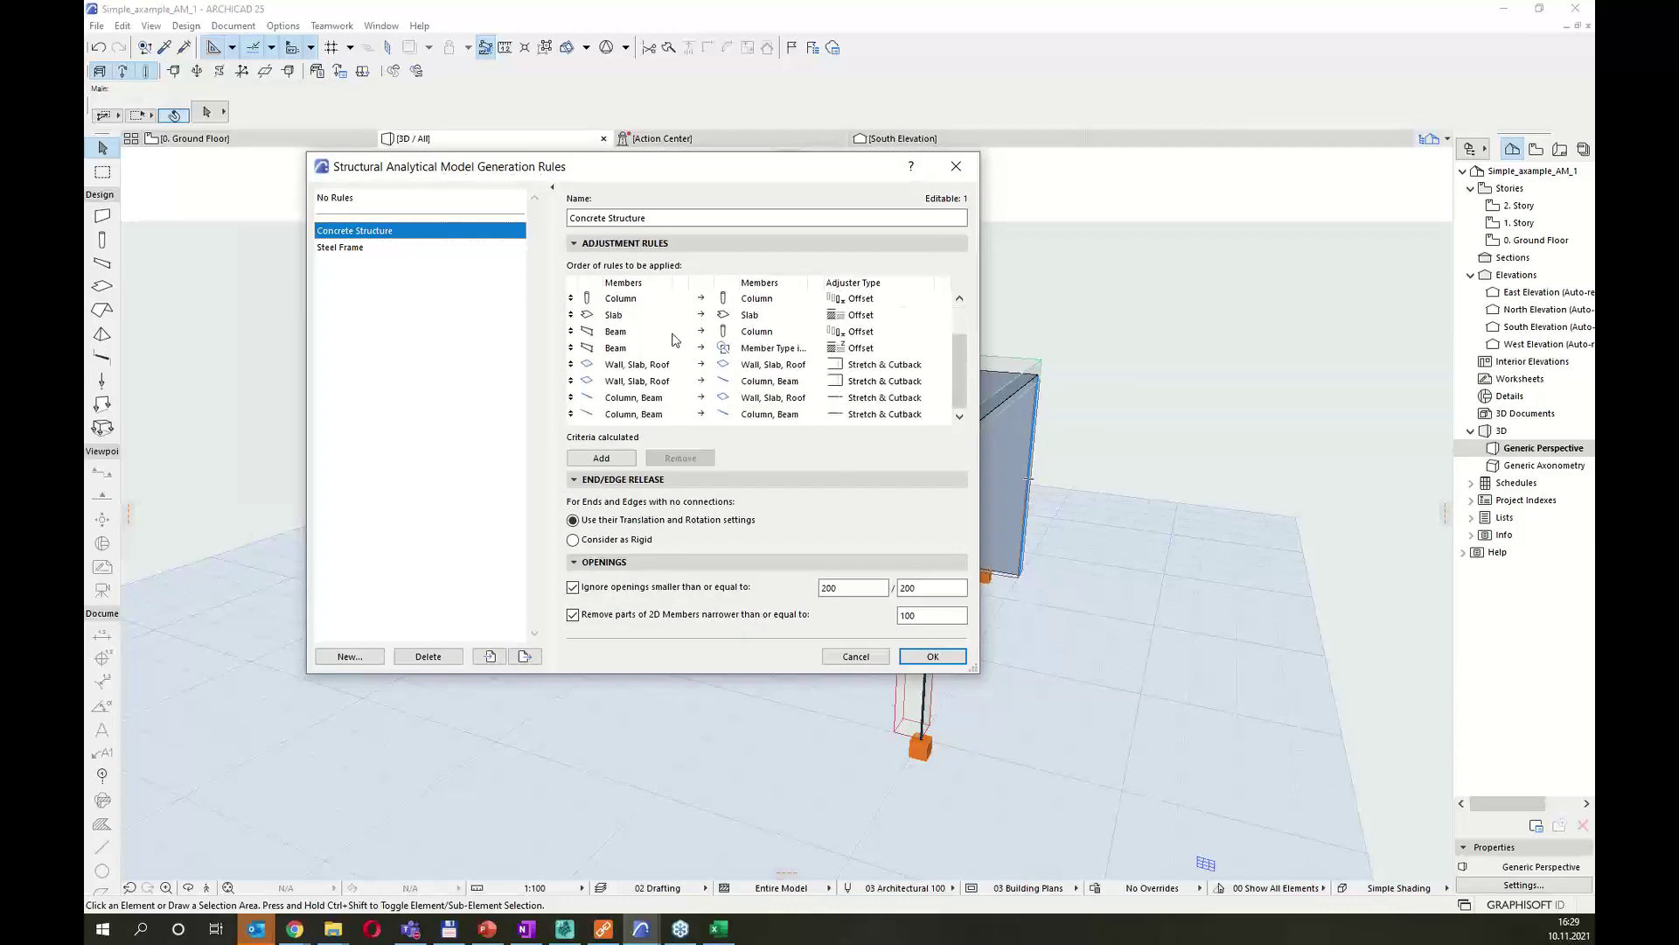
left_click(957, 168)
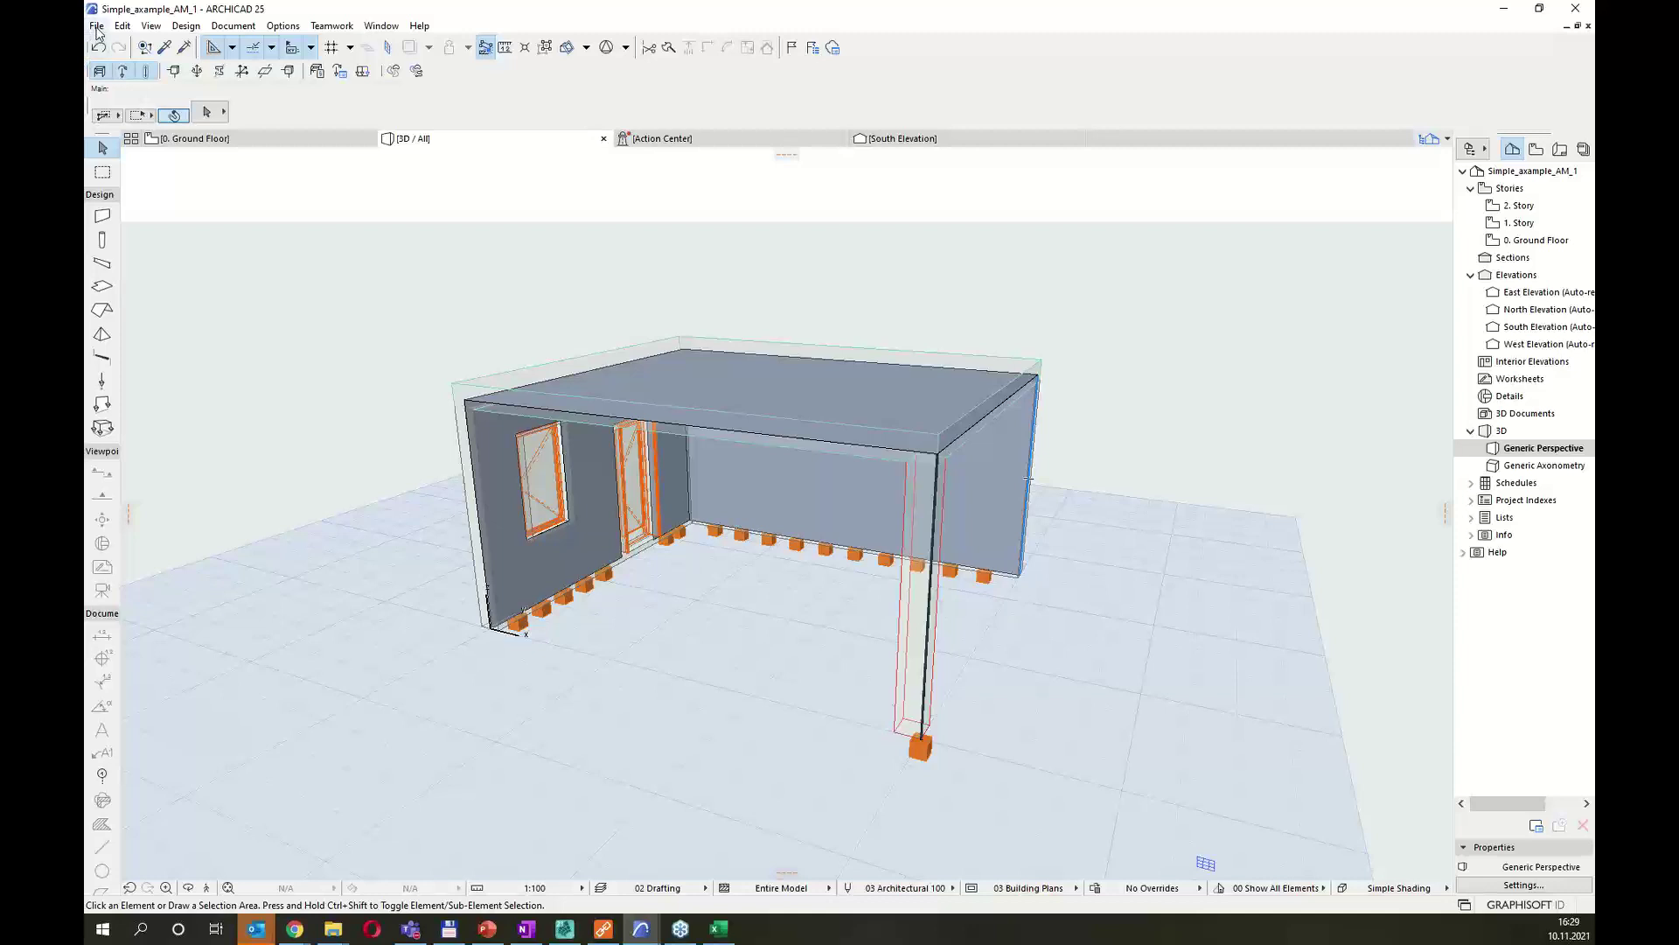
Open the SAF translator settings and examine how SAF materials are mapped to ARCHICAD building materials on import.
mouse_move(175, 140)
left_click(96, 25)
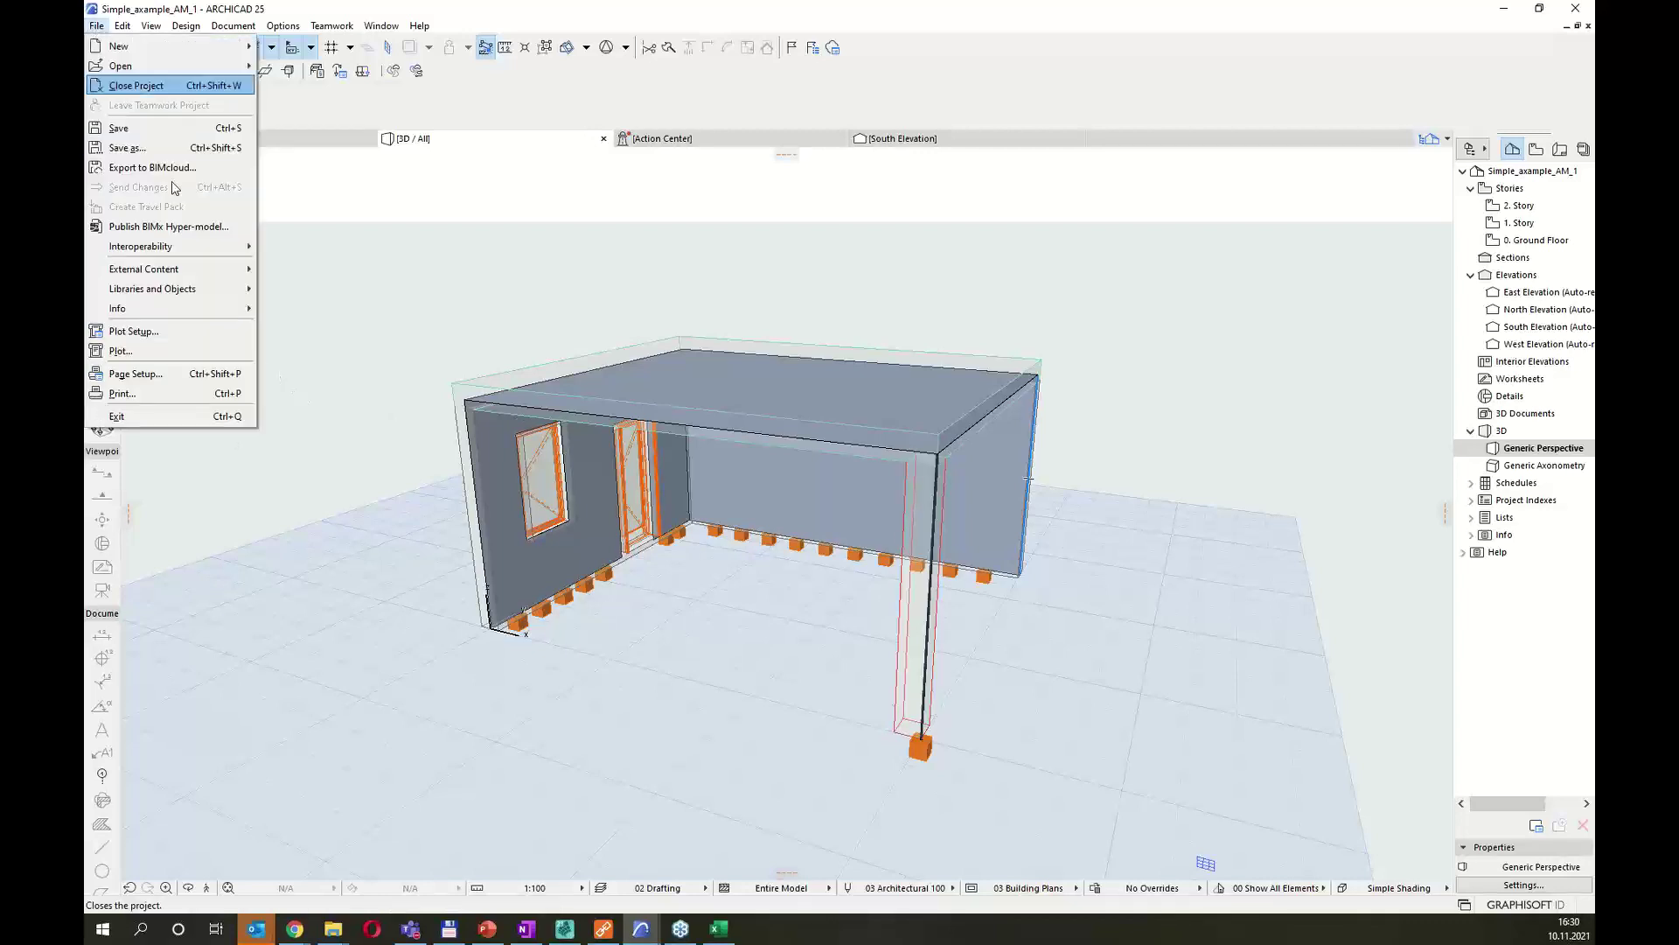
mouse_move(210, 247)
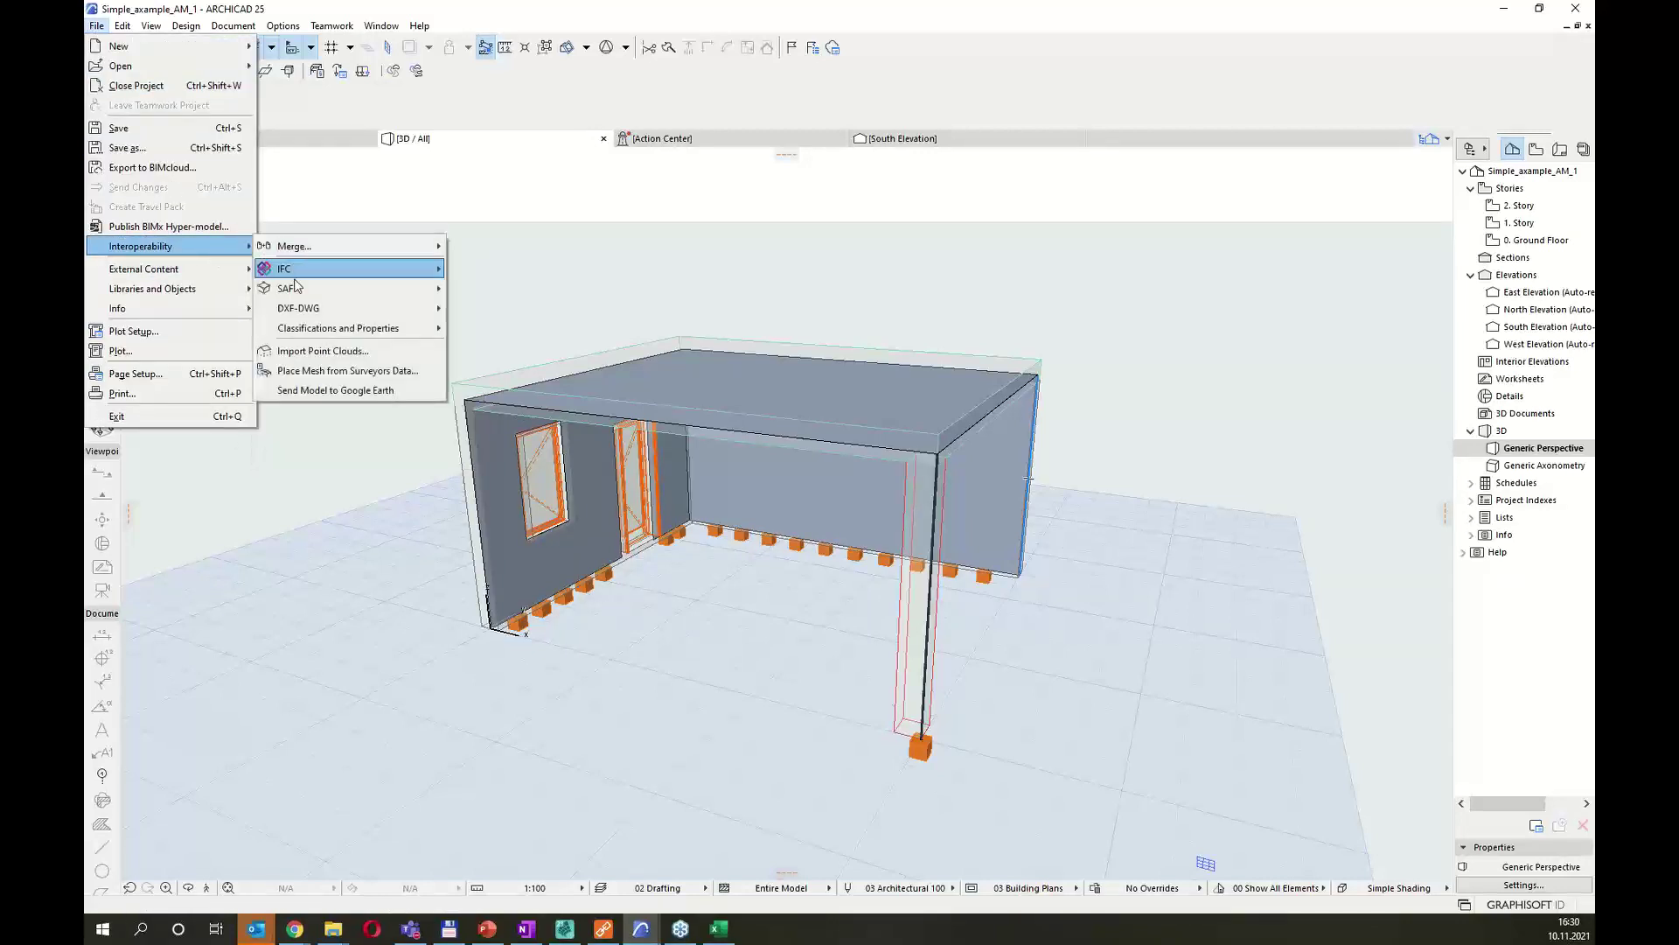
mouse_move(288, 291)
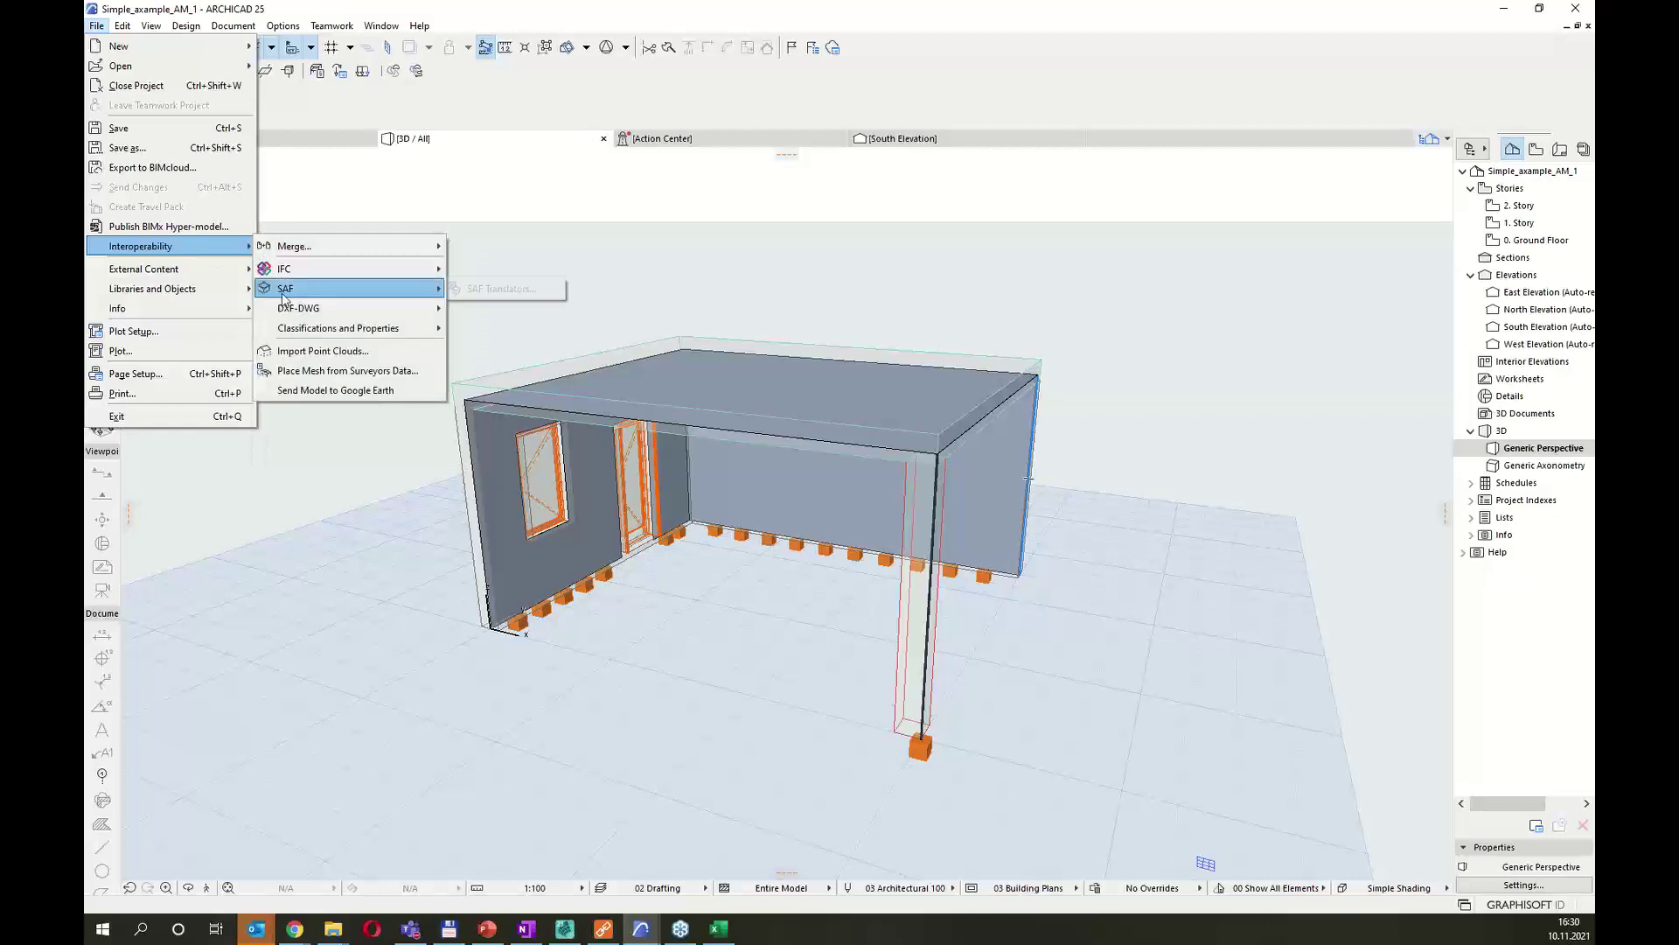
left_click(486, 292)
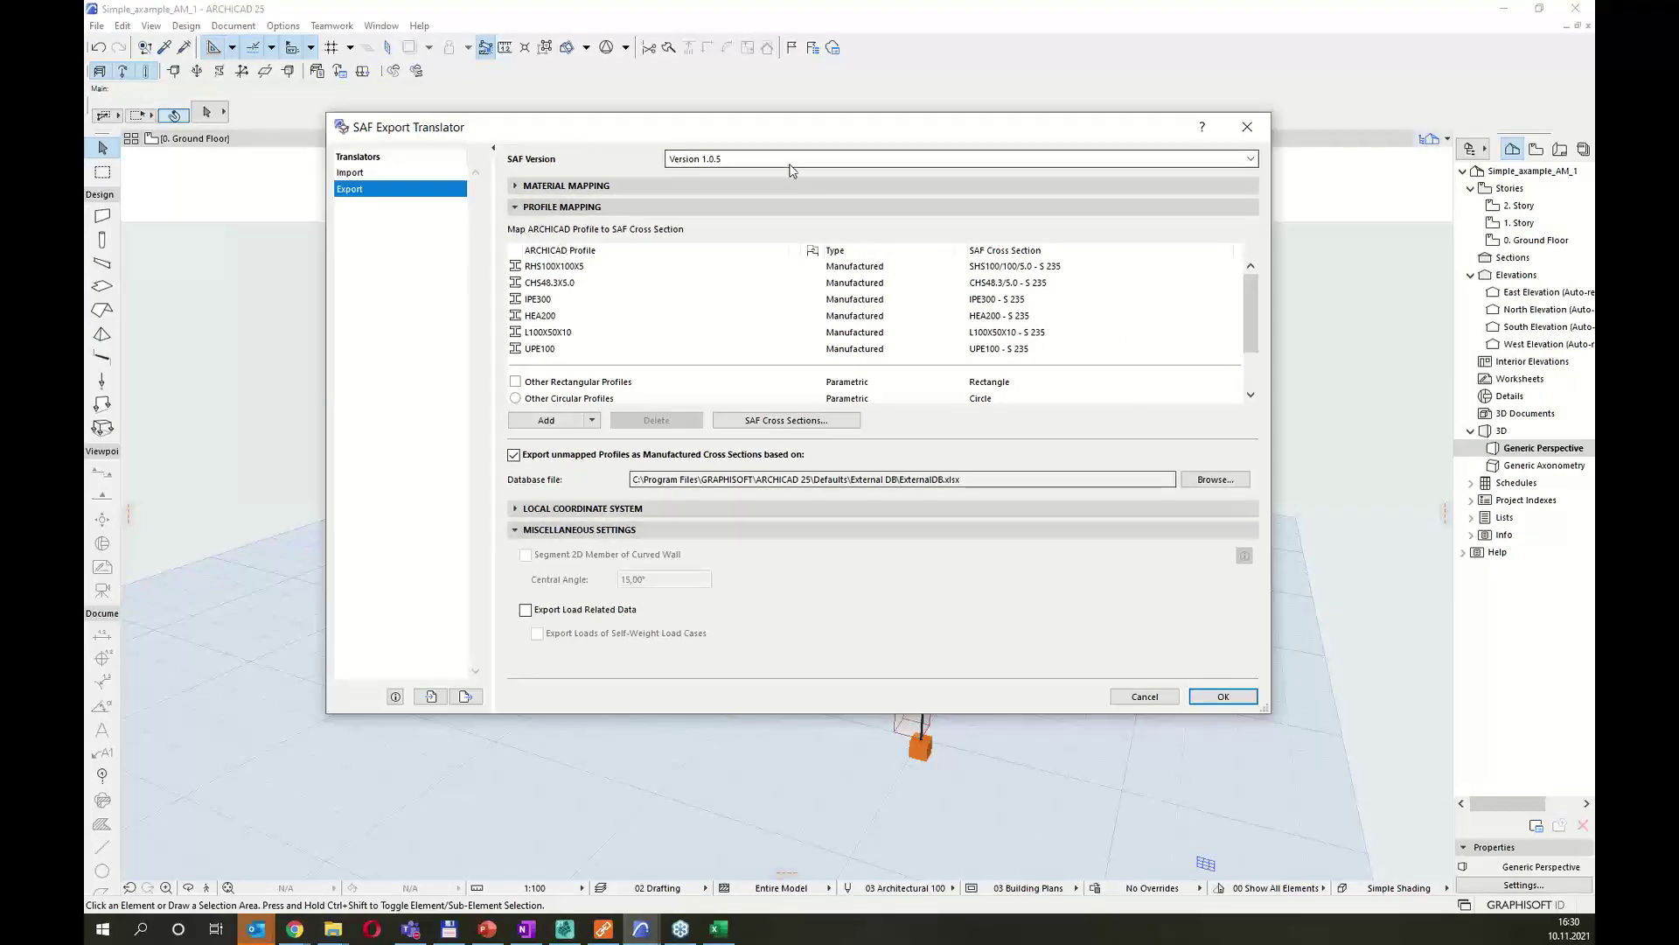
left_click(369, 173)
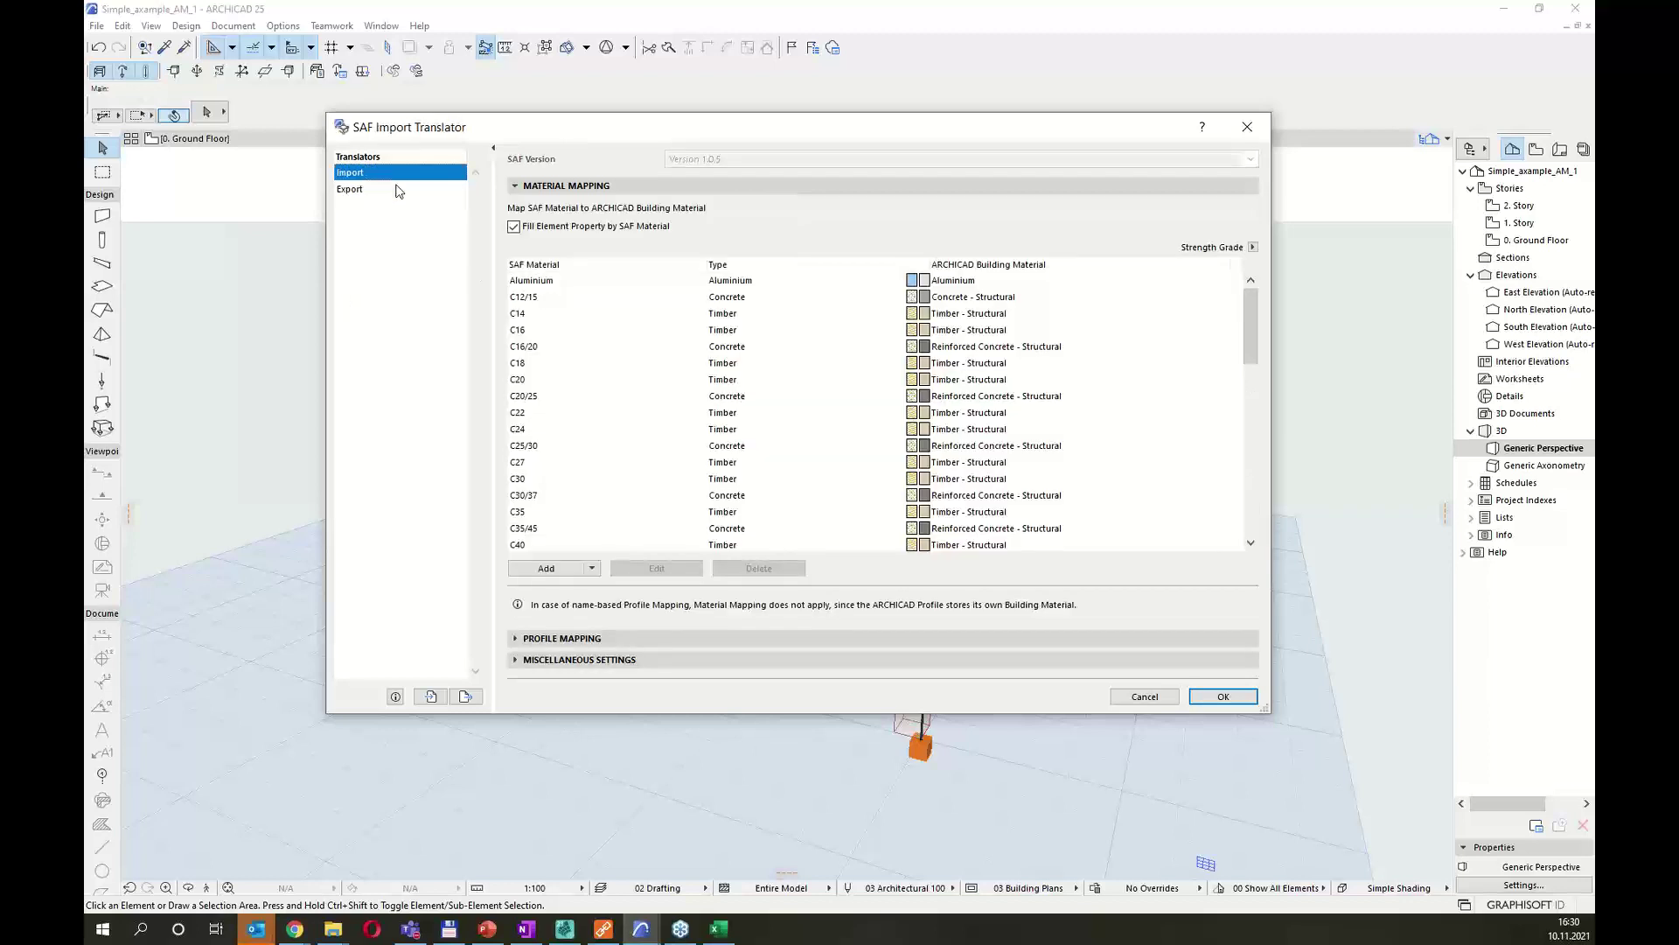
scroll(892, 385, "down", 5)
scroll(892, 406, "up", 5)
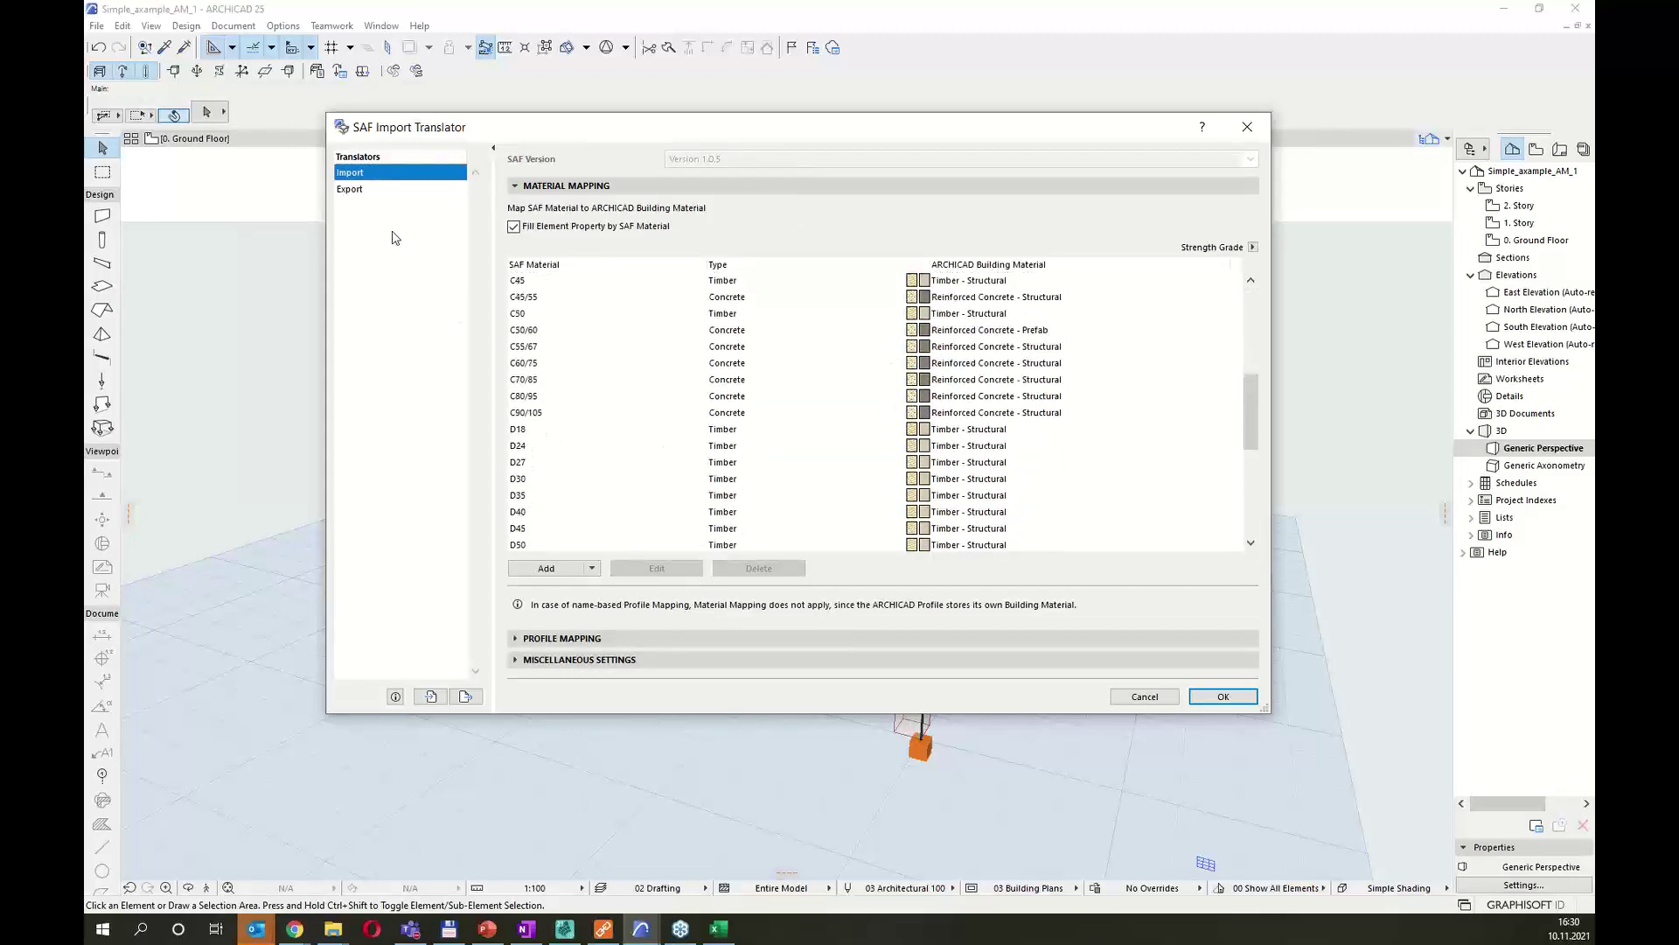
Review the profile mapping of the SAF export translator and the information about downloadable structural analytical model data.
left_click(377, 191)
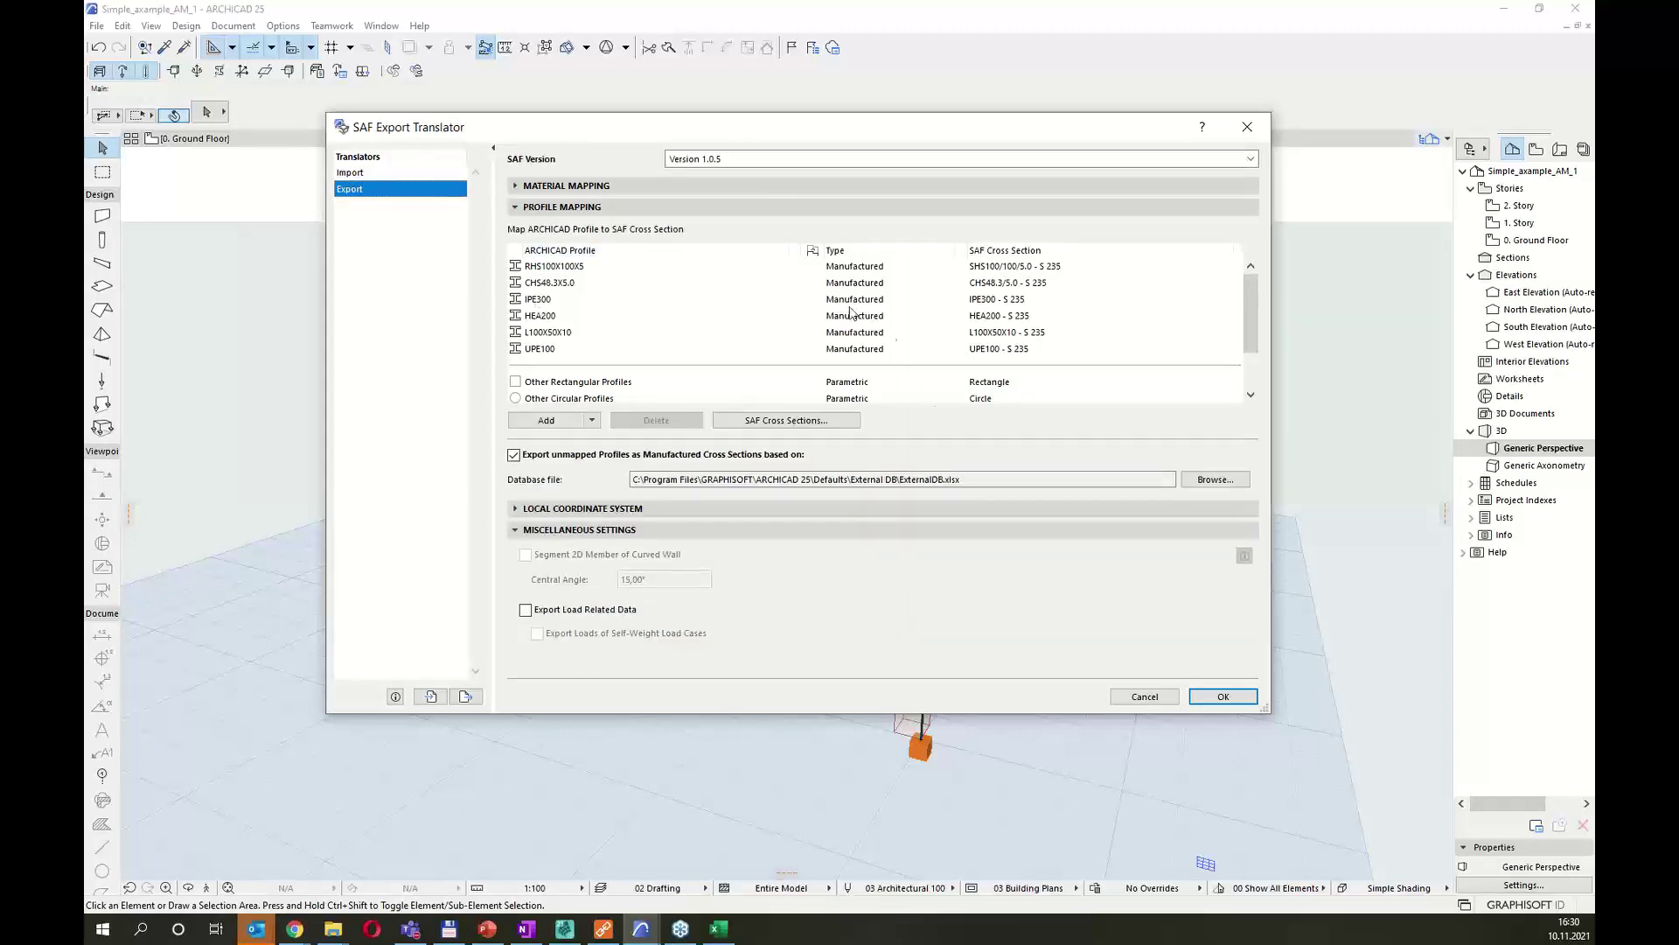
scroll(844, 315, "down", 2)
scroll(837, 328, "up", 2)
scroll(584, 331, "down", 2)
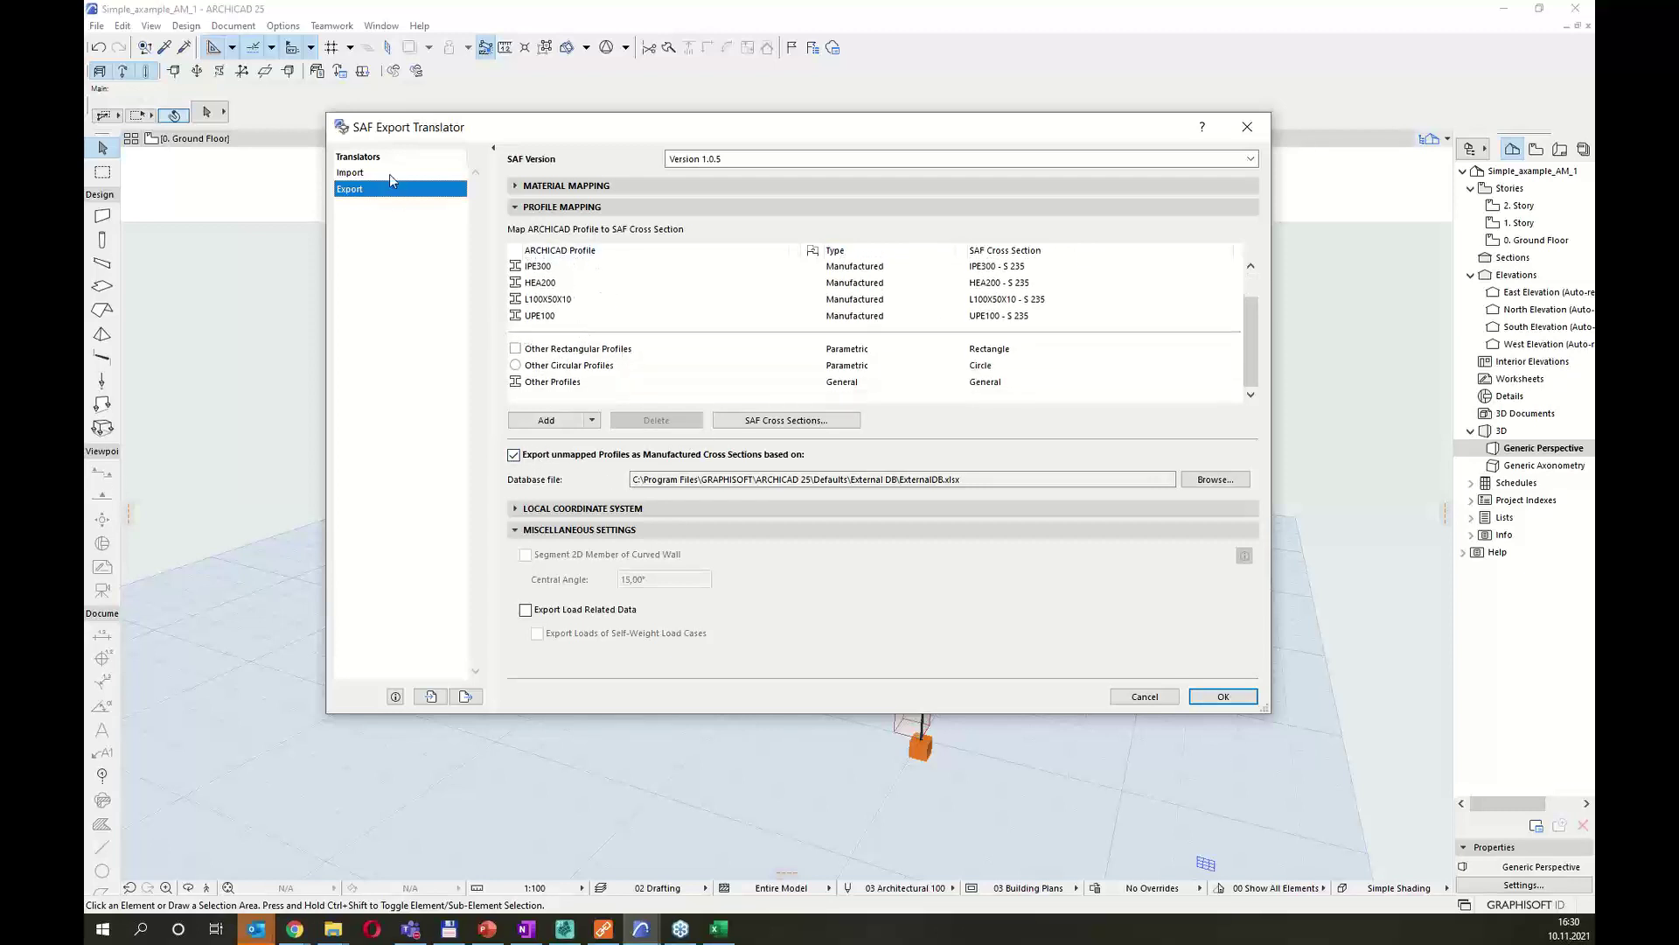
left_click(395, 705)
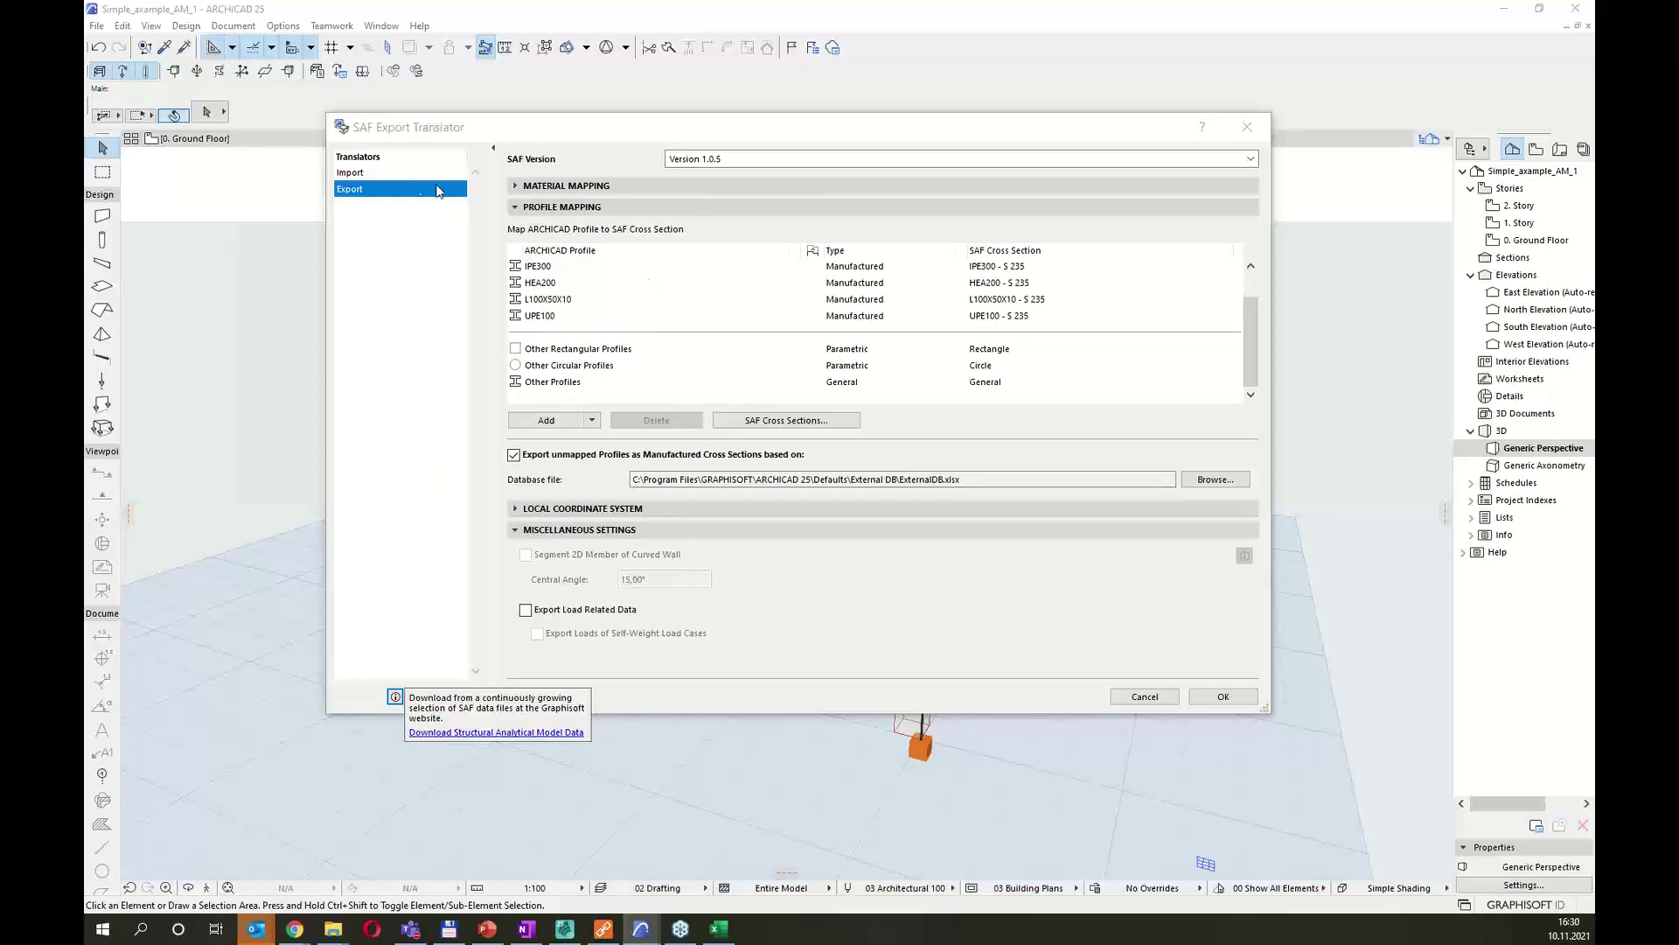
Compare the import and export translator settings for SAF.
left_click(374, 175)
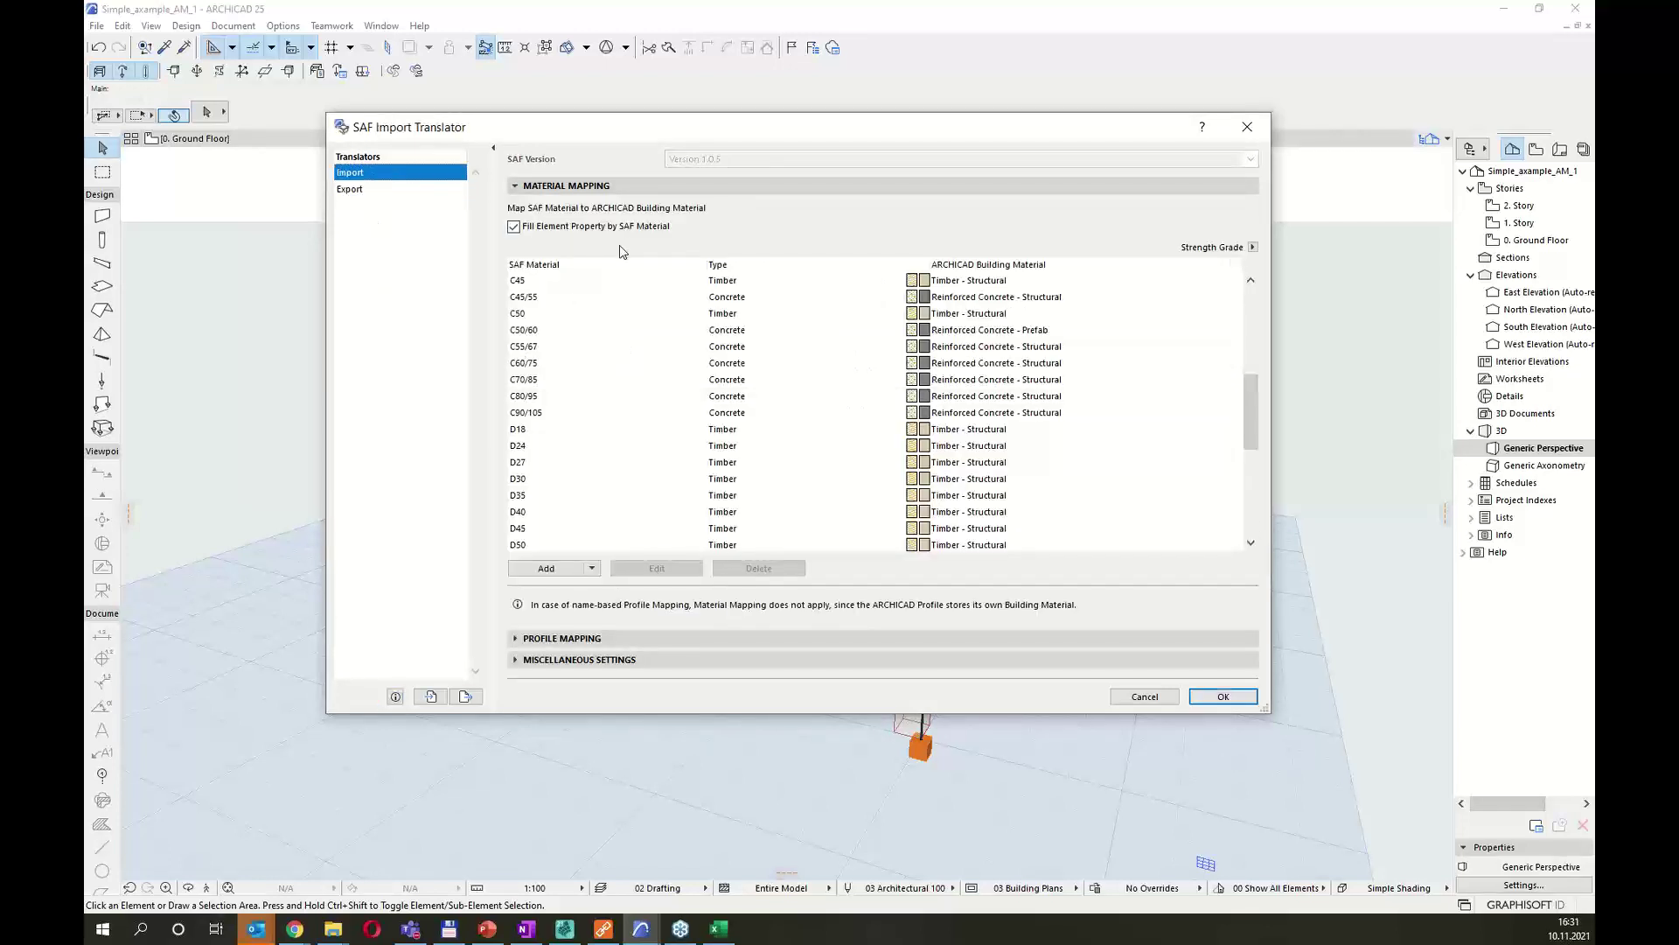
left_click(403, 190)
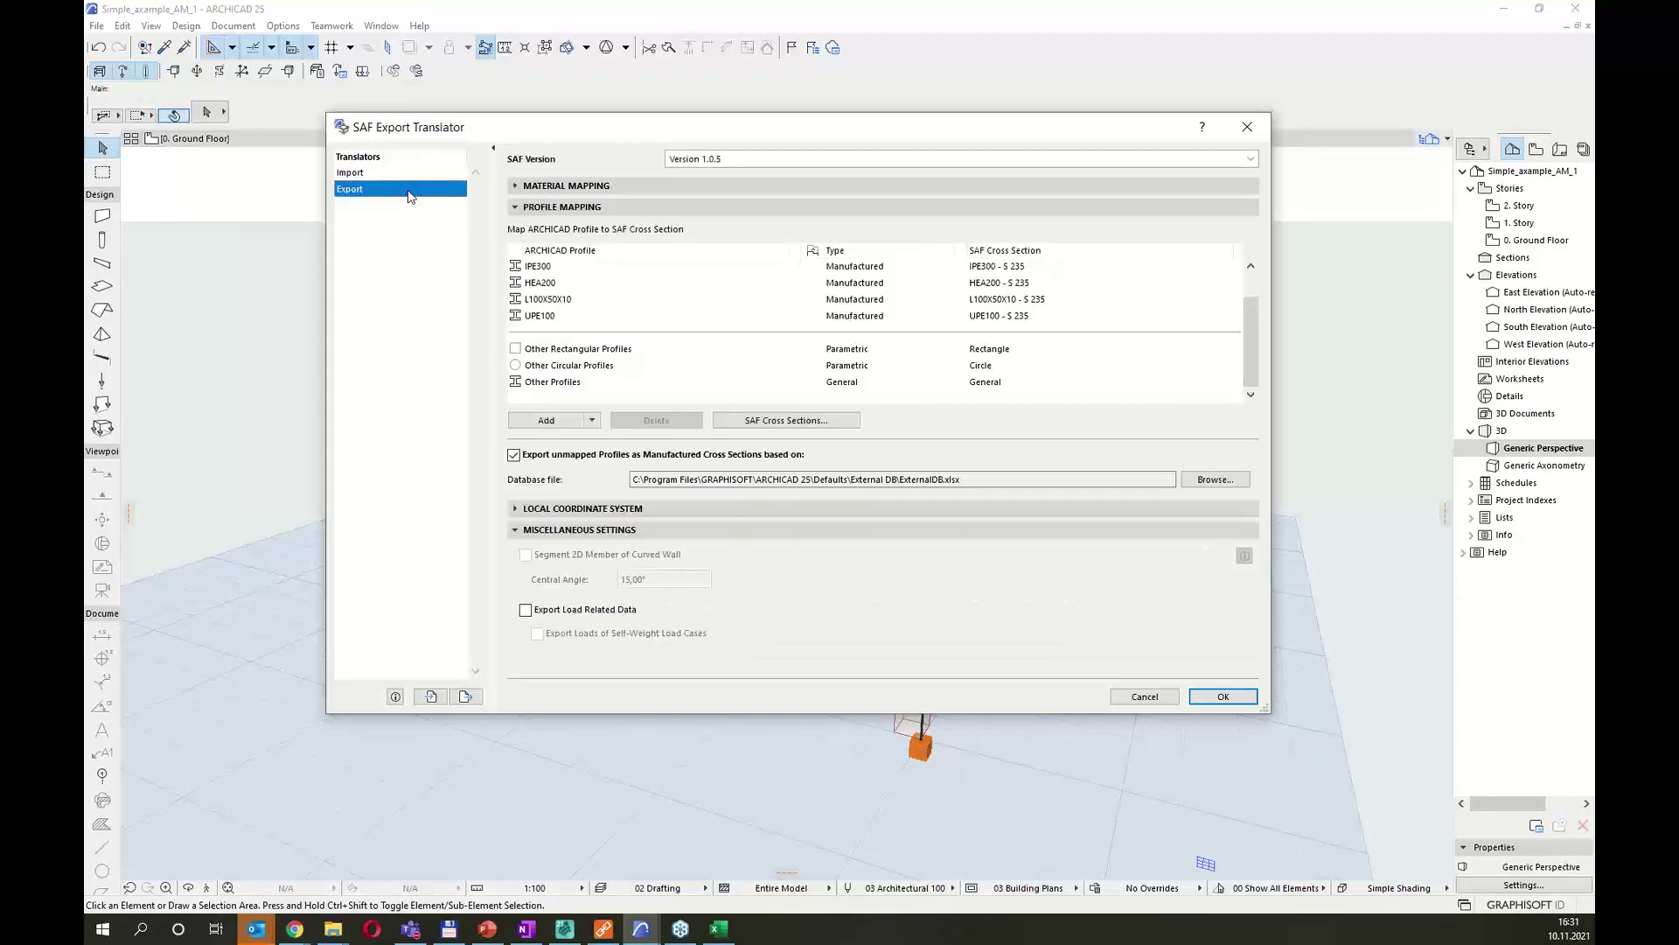
left_click(399, 173)
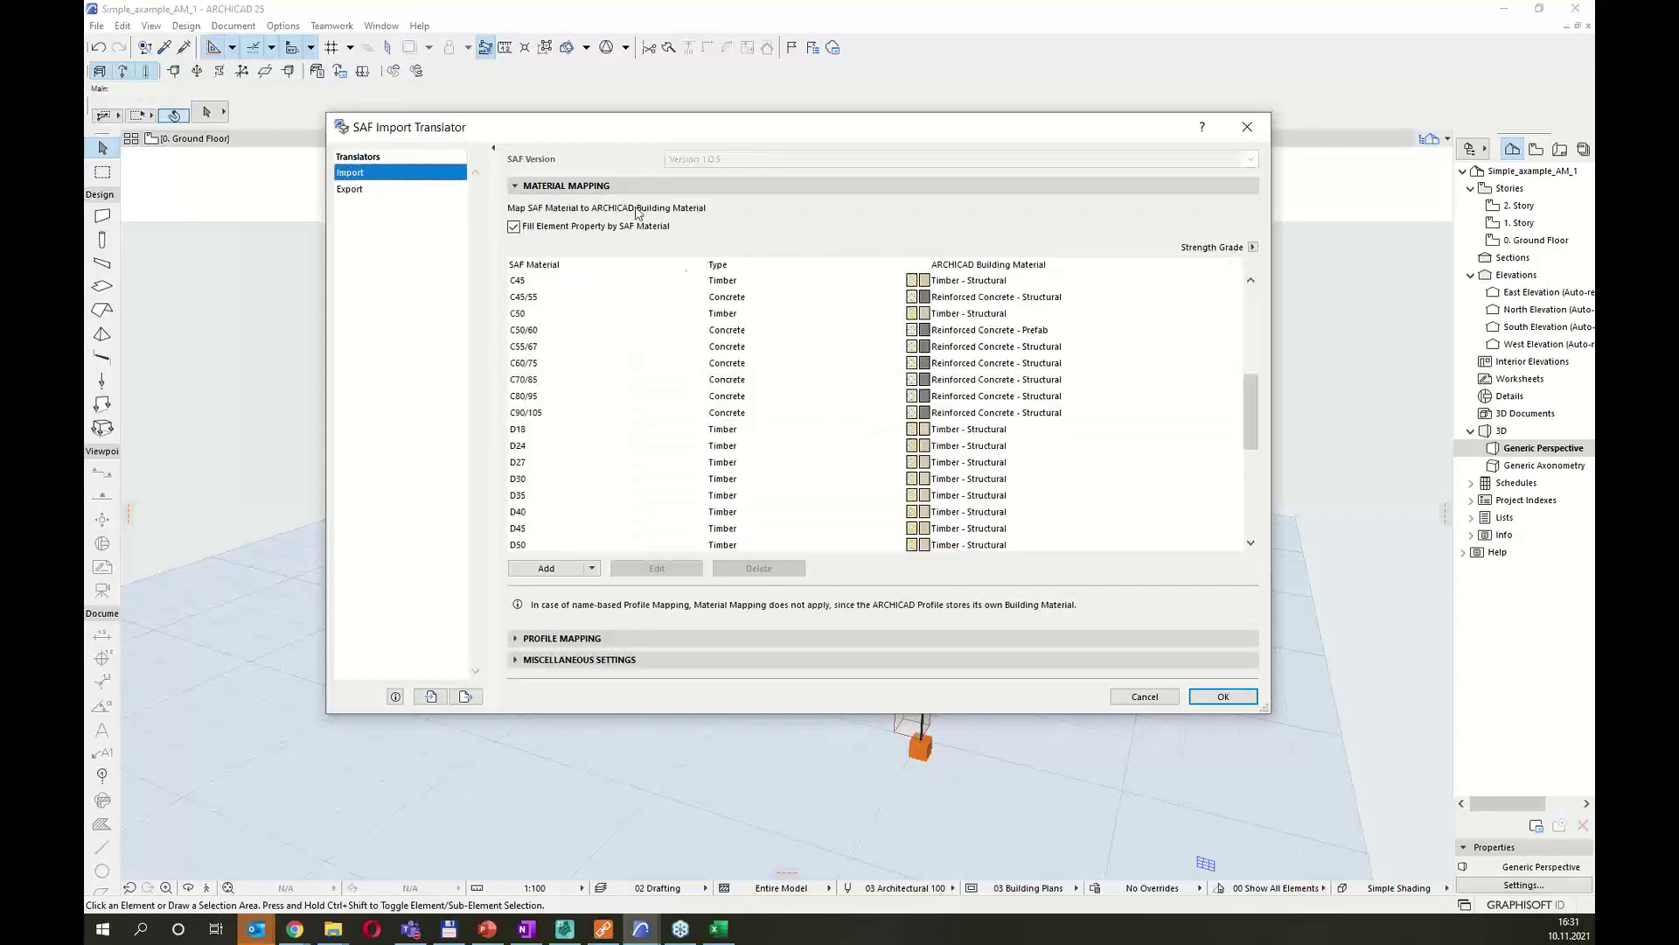
Choose SAF Version 1.0.5 for the export translator and enable Export Load Related Data.
left_click(391, 190)
left_click(739, 158)
left_click(729, 176)
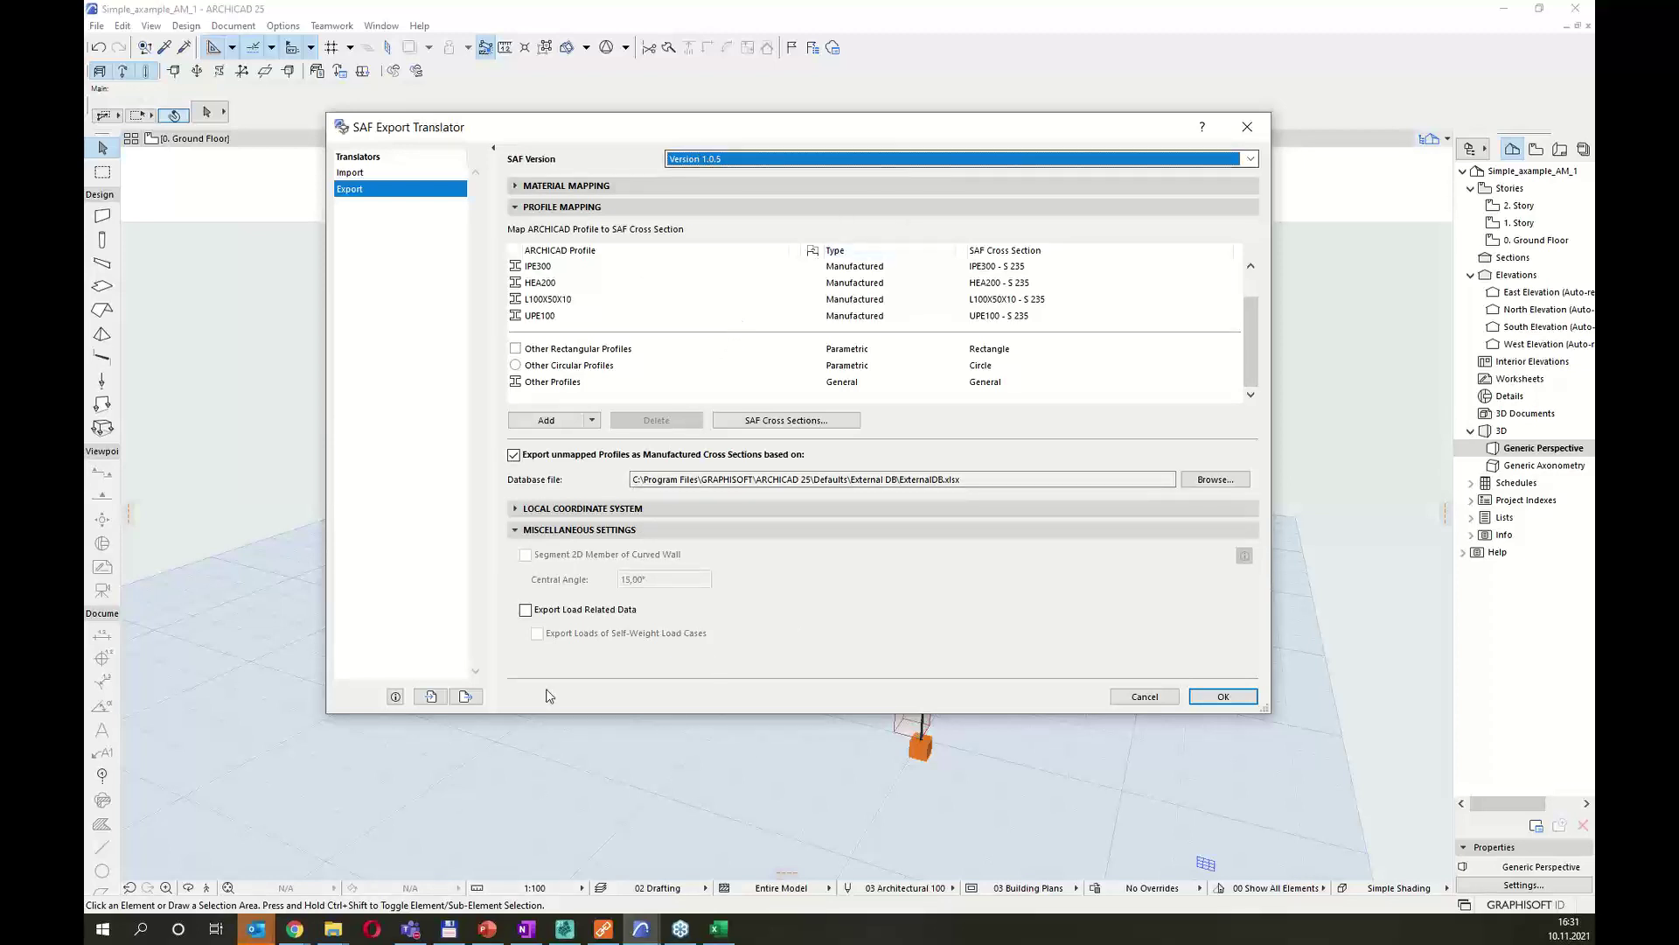
left_click(525, 610)
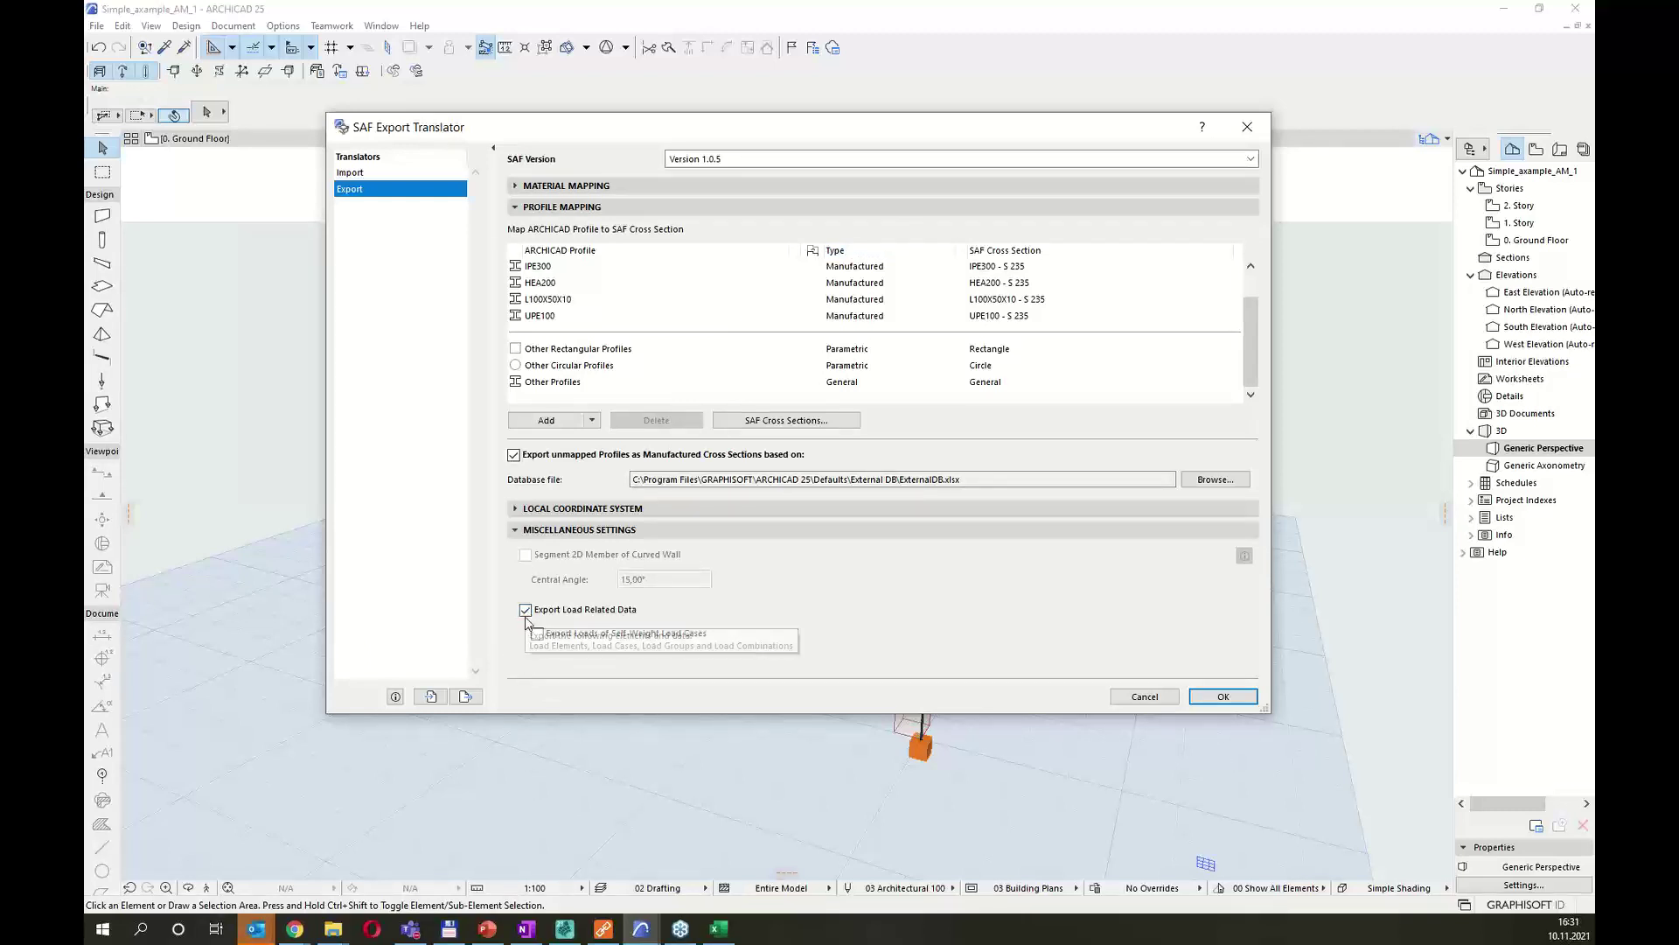
Turn off Export Load Related Data in the SAF export translator and accept the translator settings.
left_click(526, 611)
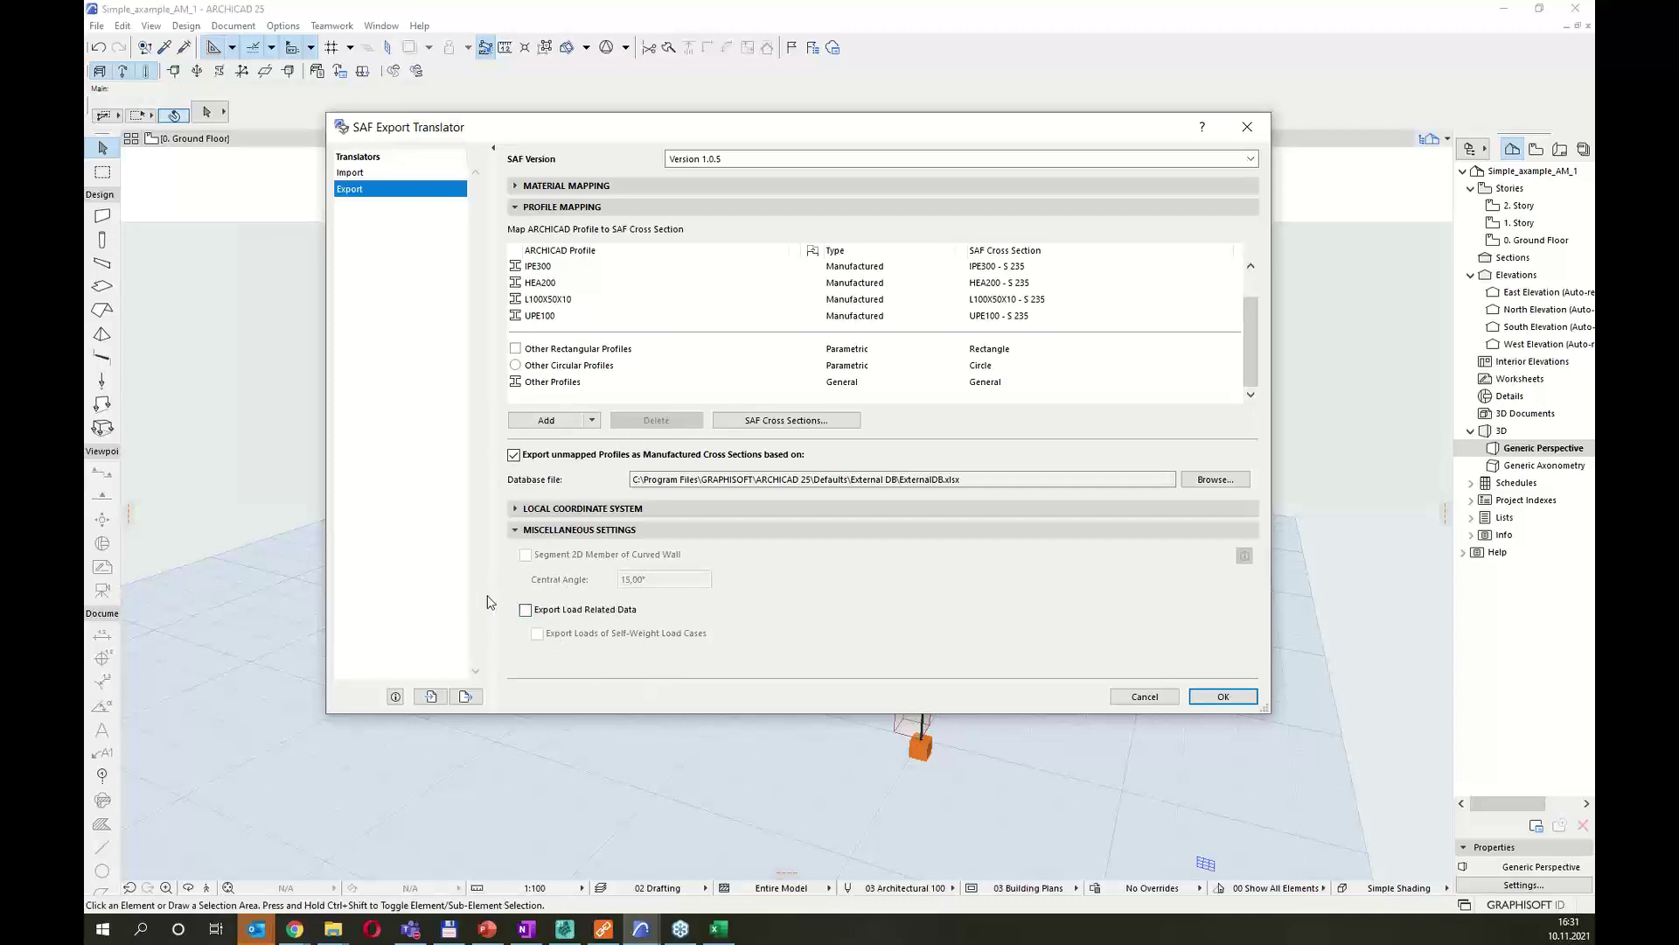
left_click(525, 612)
left_click(524, 612)
left_click(1225, 704)
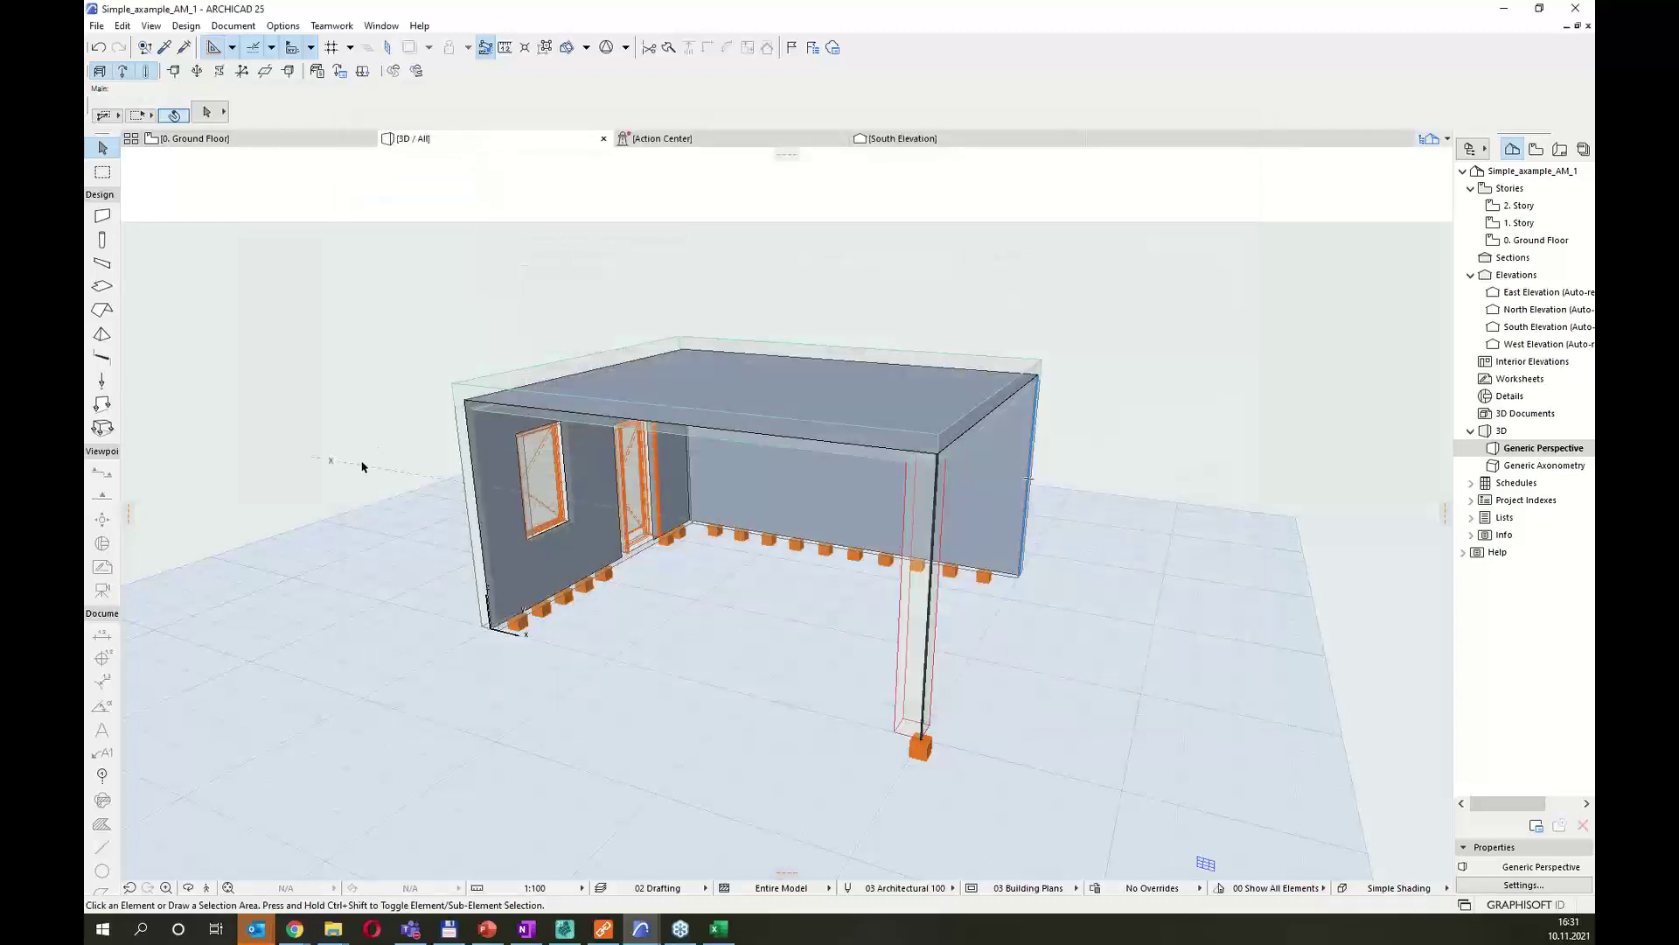
Start saving the 3D model as a Structural Analytical Format file on BIMcloud and create the folder 02_Webinar_EN under SCIA Integration.
left_click(97, 26)
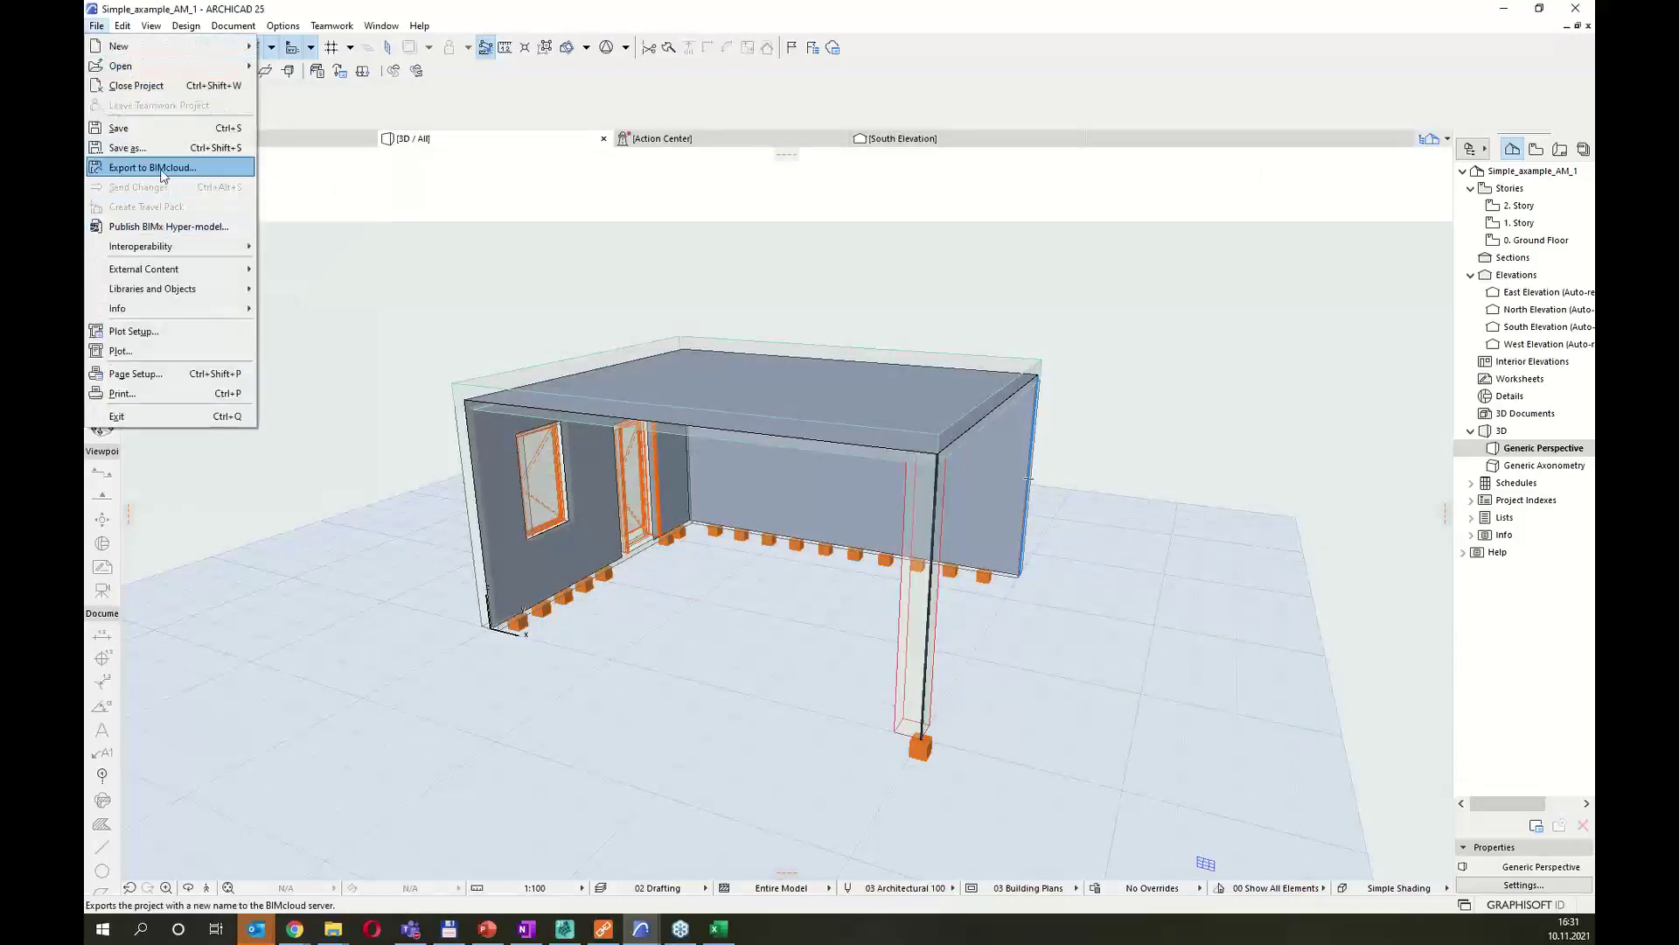
left_click(152, 167)
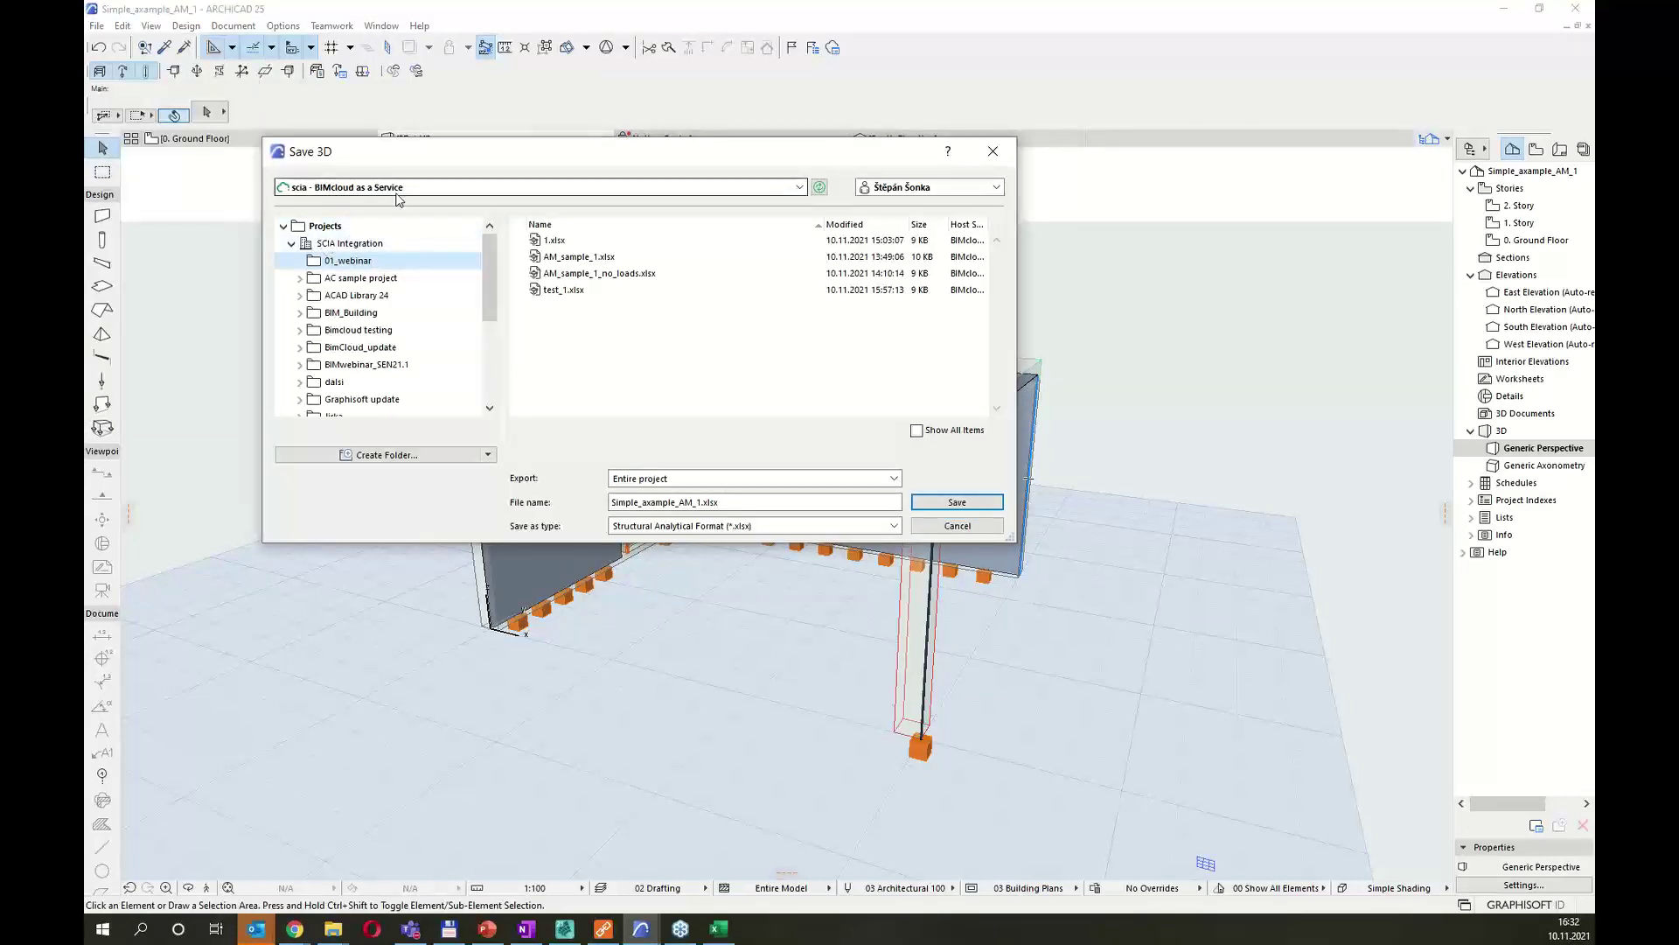
left_click(292, 245)
left_click(292, 246)
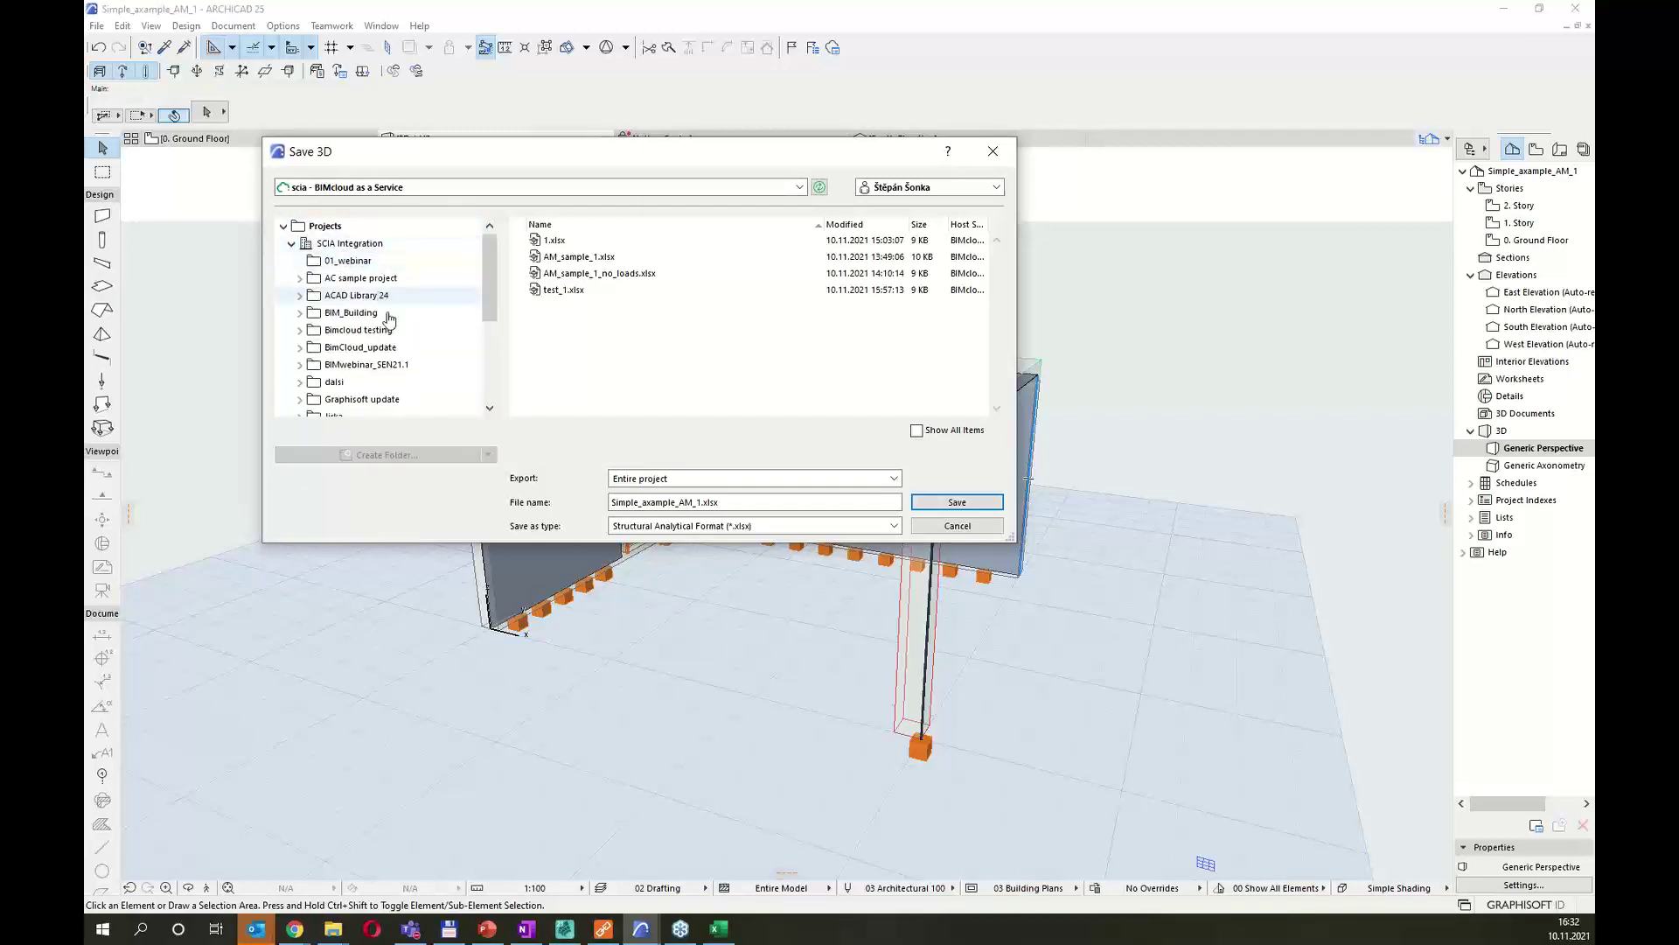
left_click(359, 251)
left_click(367, 455)
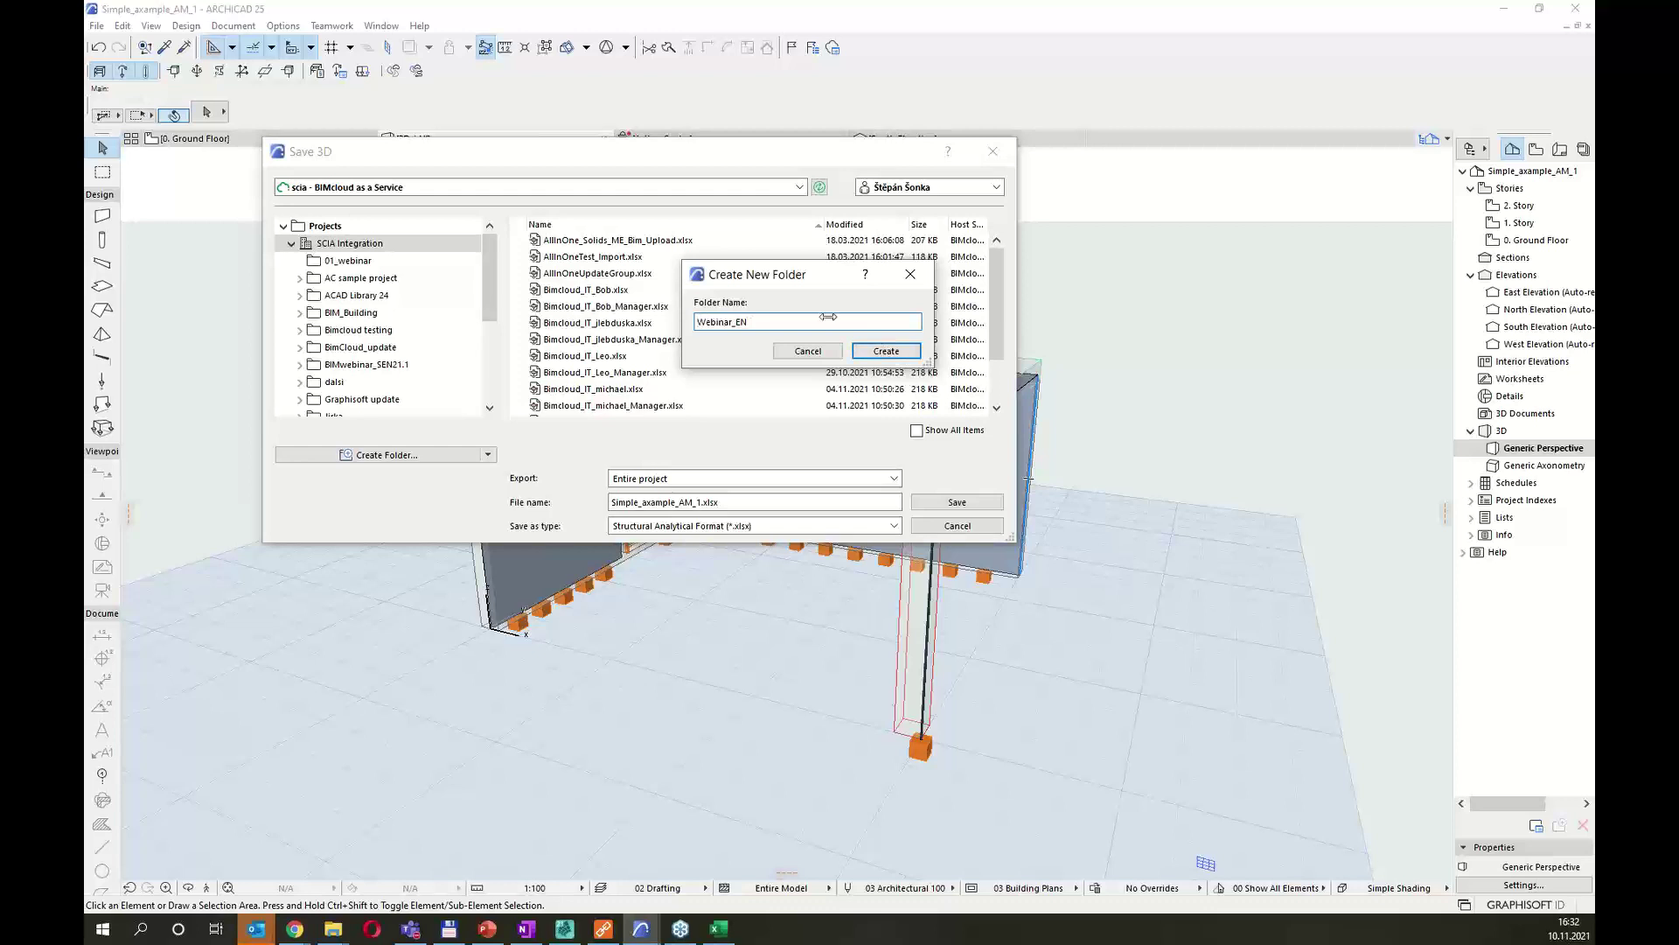
type("02_")
left_click(886, 350)
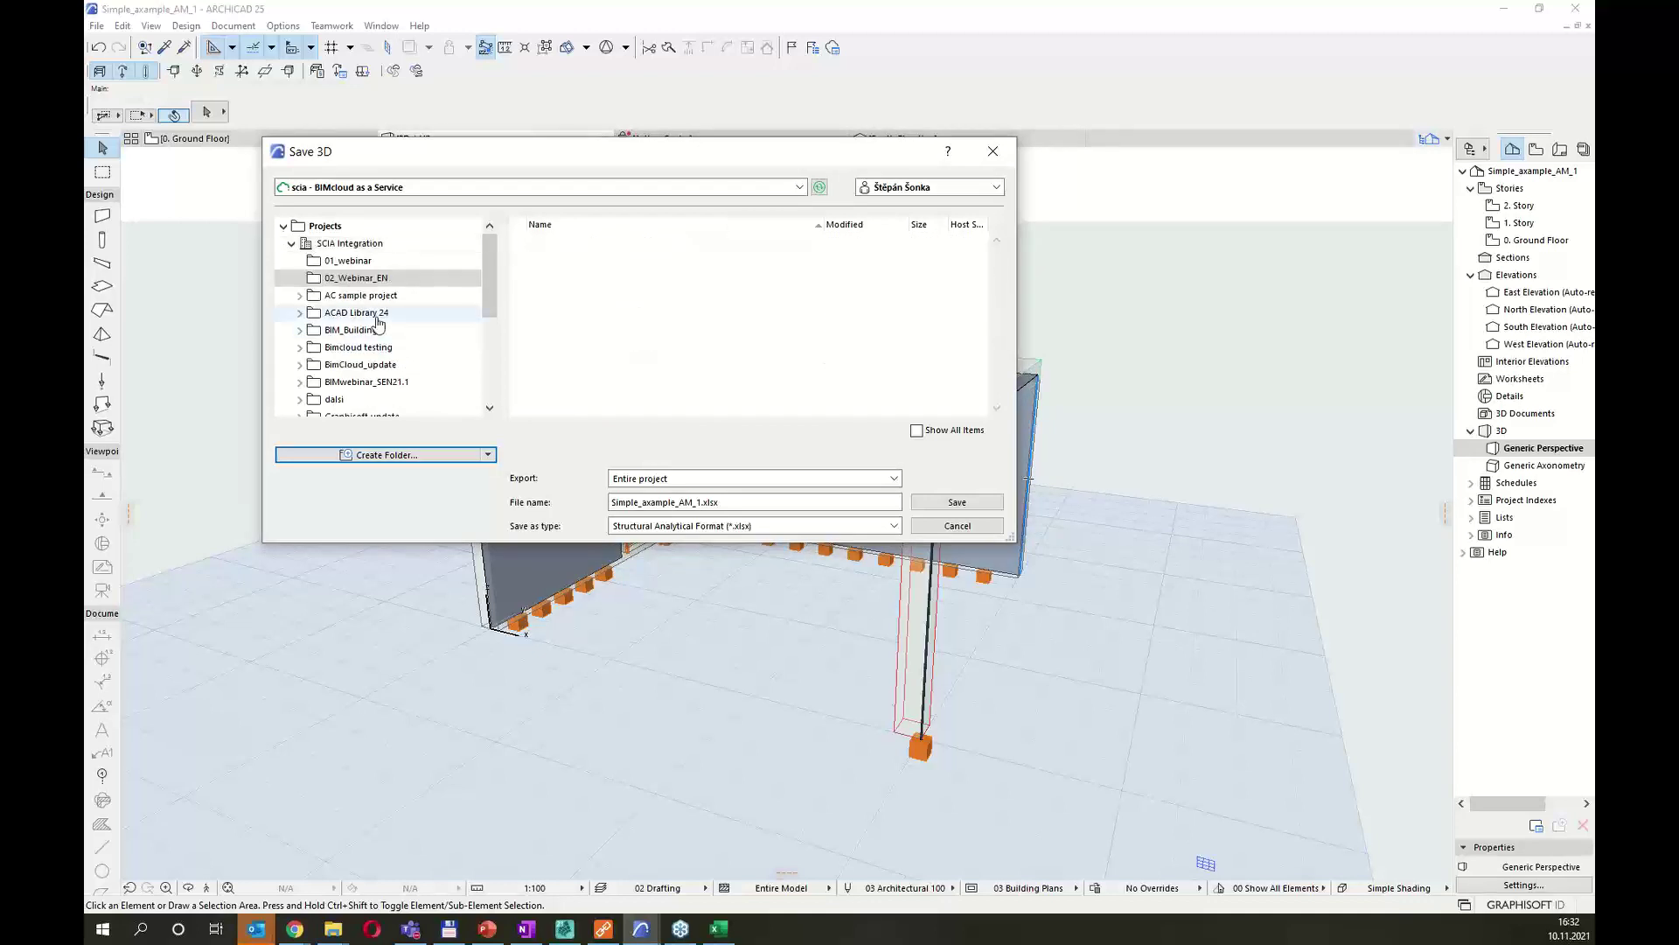
Name the SAF file AM_1.xlsx and save the entire project into the 02_Webinar_EN folder.
left_click(709, 503)
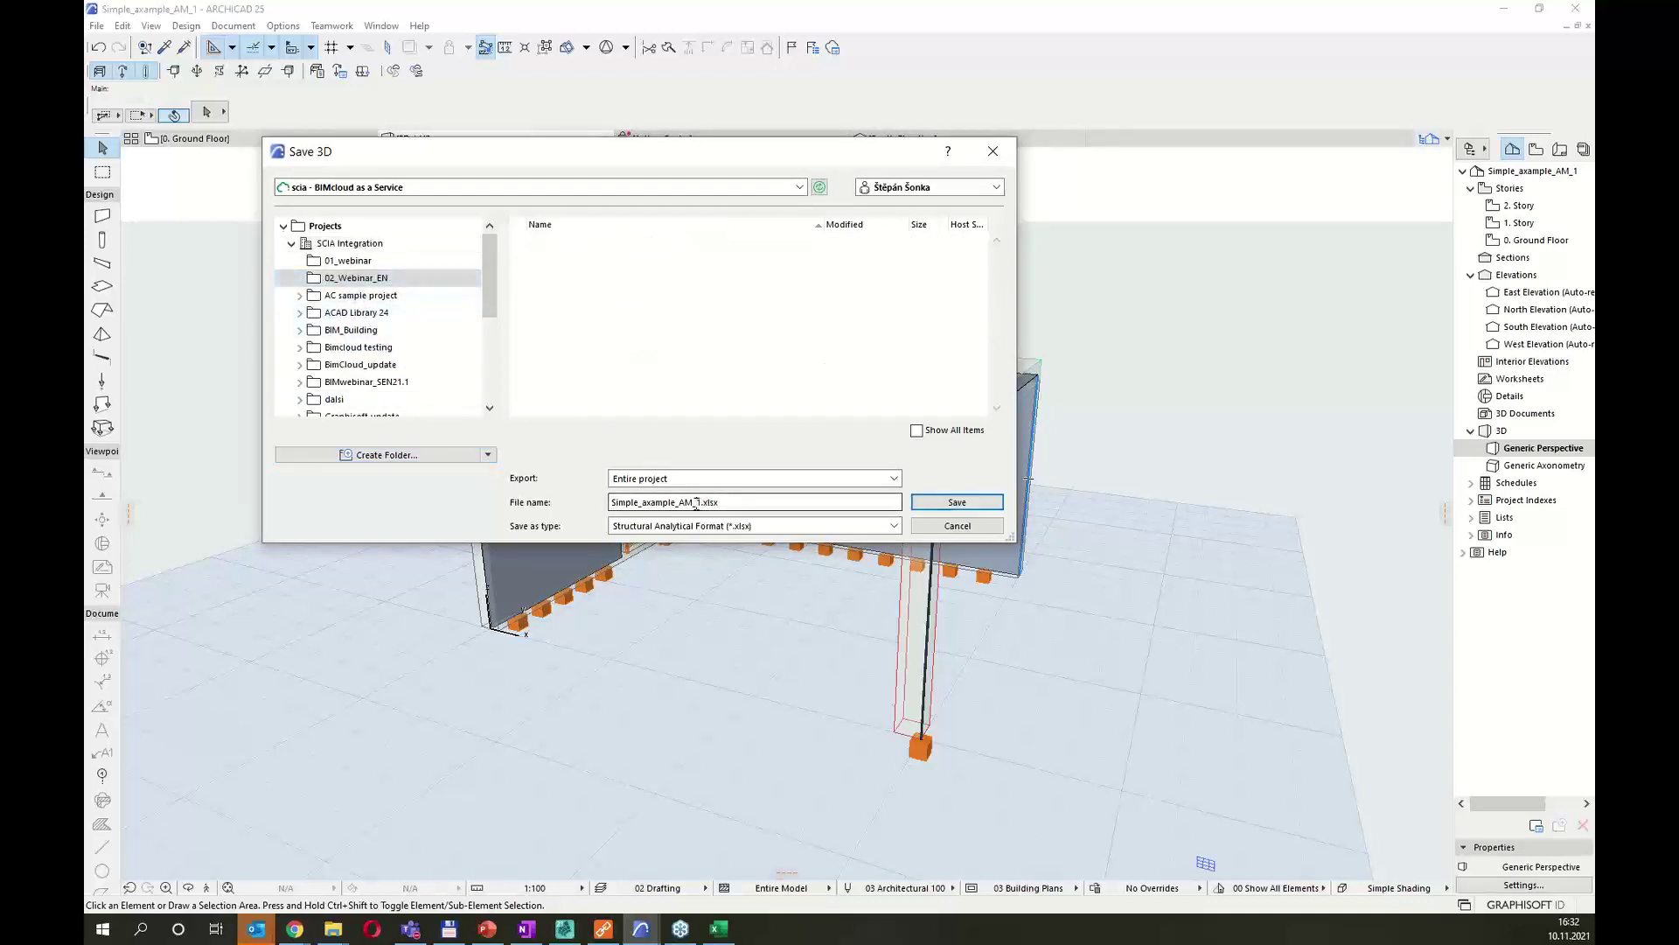
left_click(700, 502)
key("BackSpace")
left_click_drag(678, 502, 580, 510)
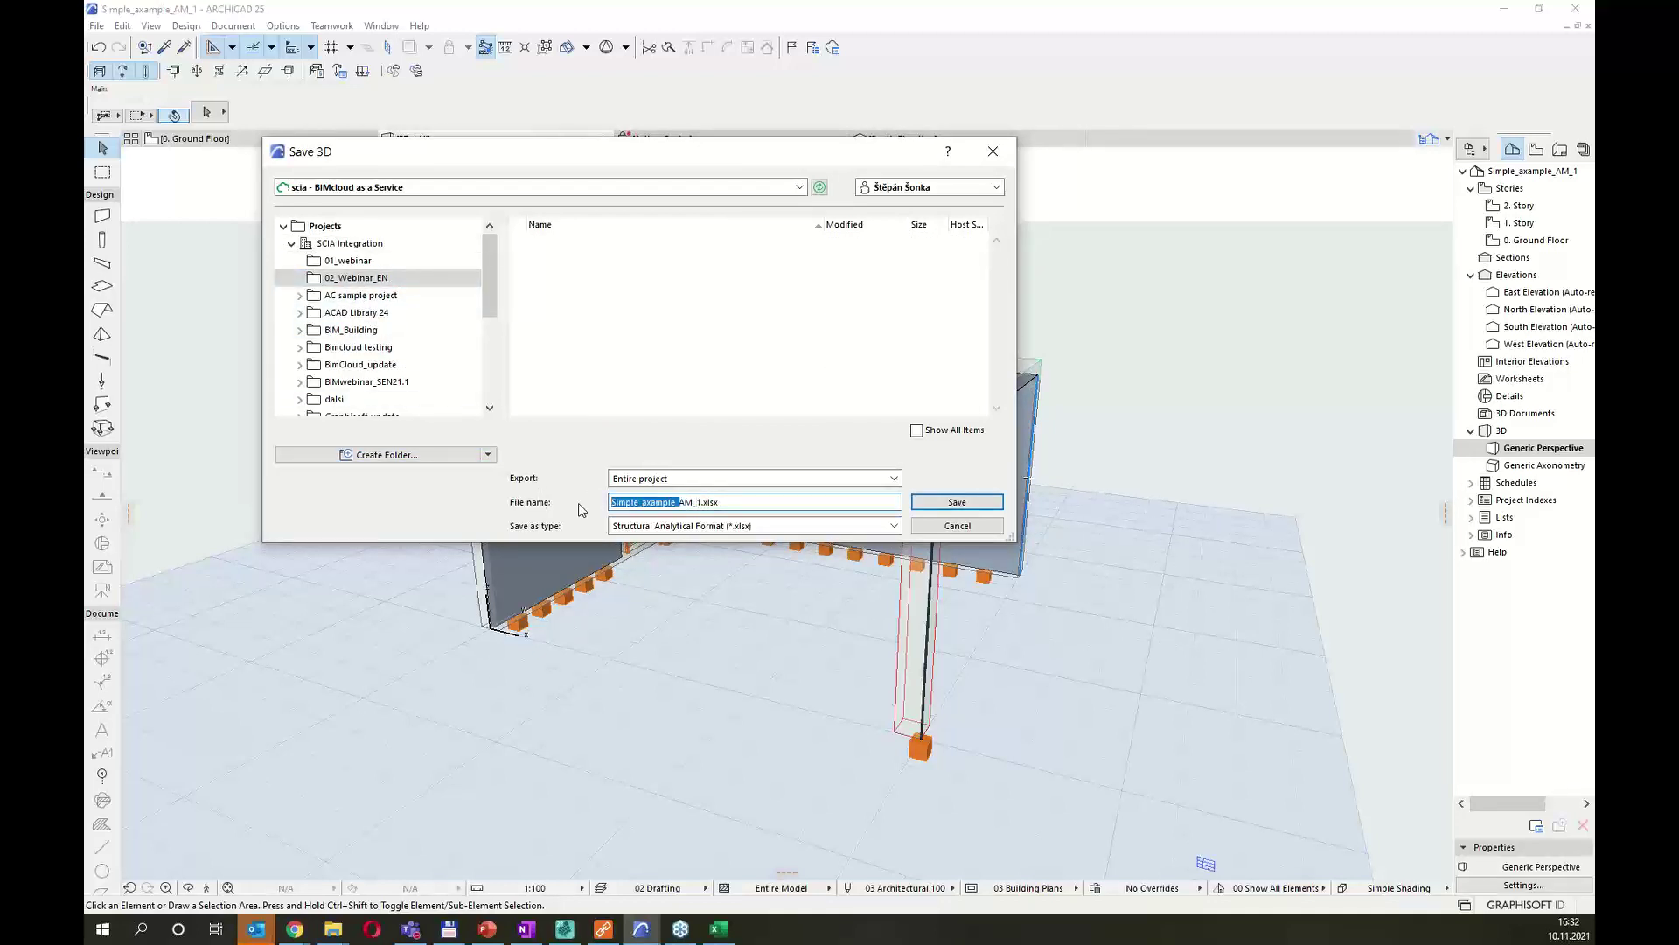
key("BackSpace")
left_click(958, 503)
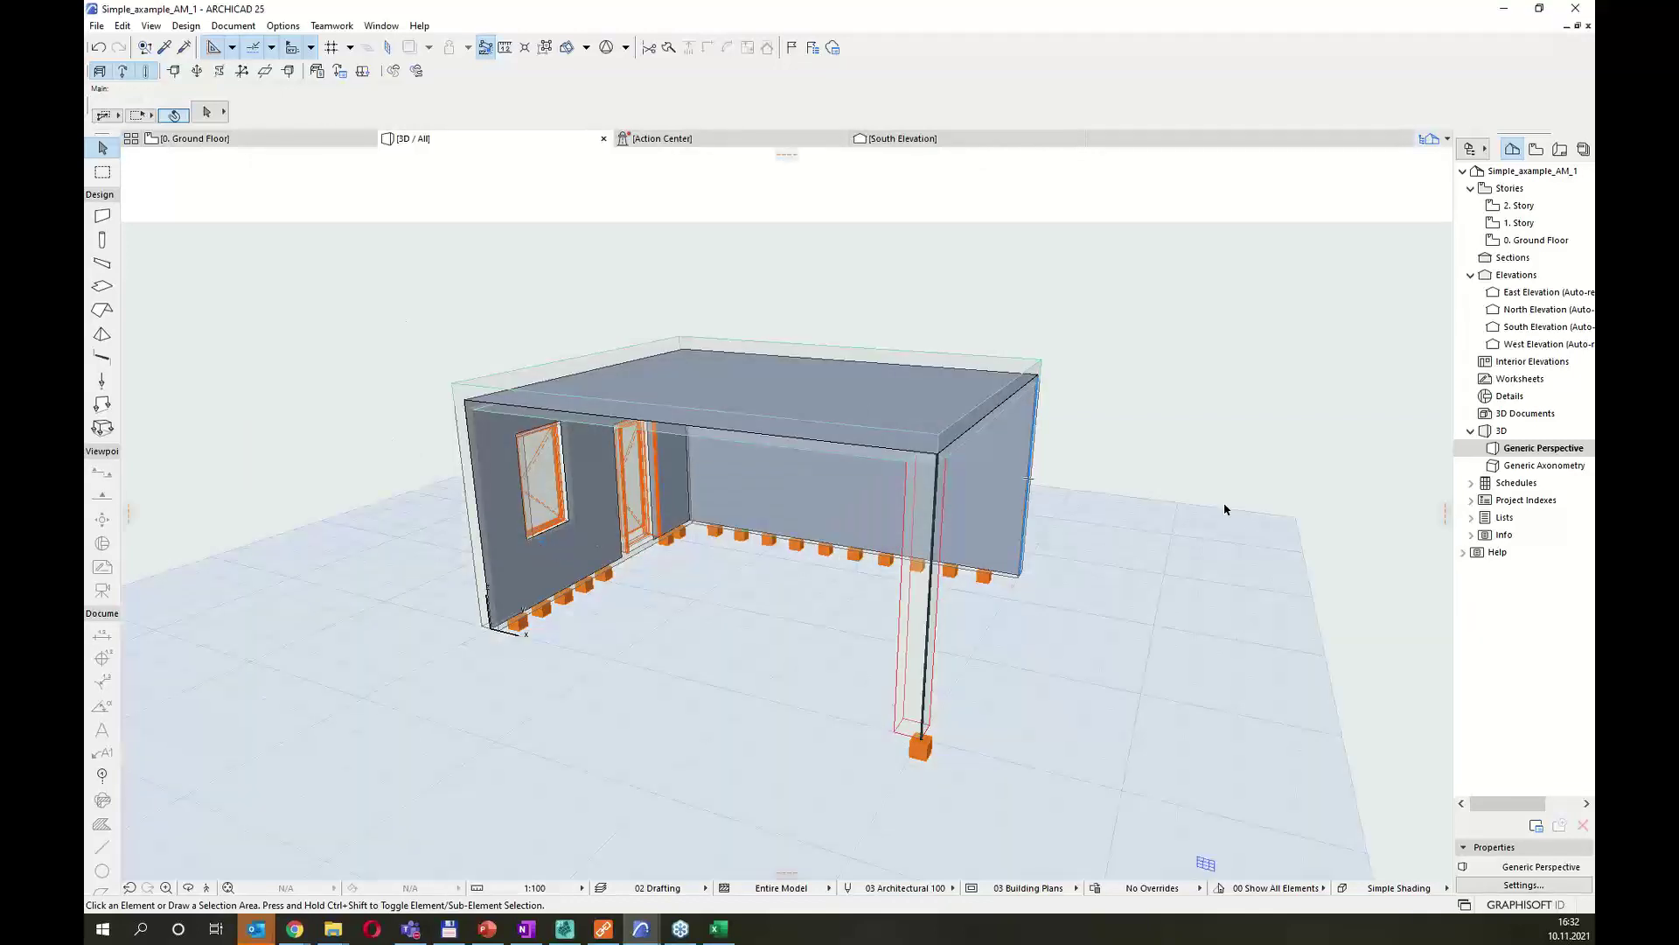
Switch to SCIA Engineer and start opening a model from BIMcloud.
left_click(565, 928)
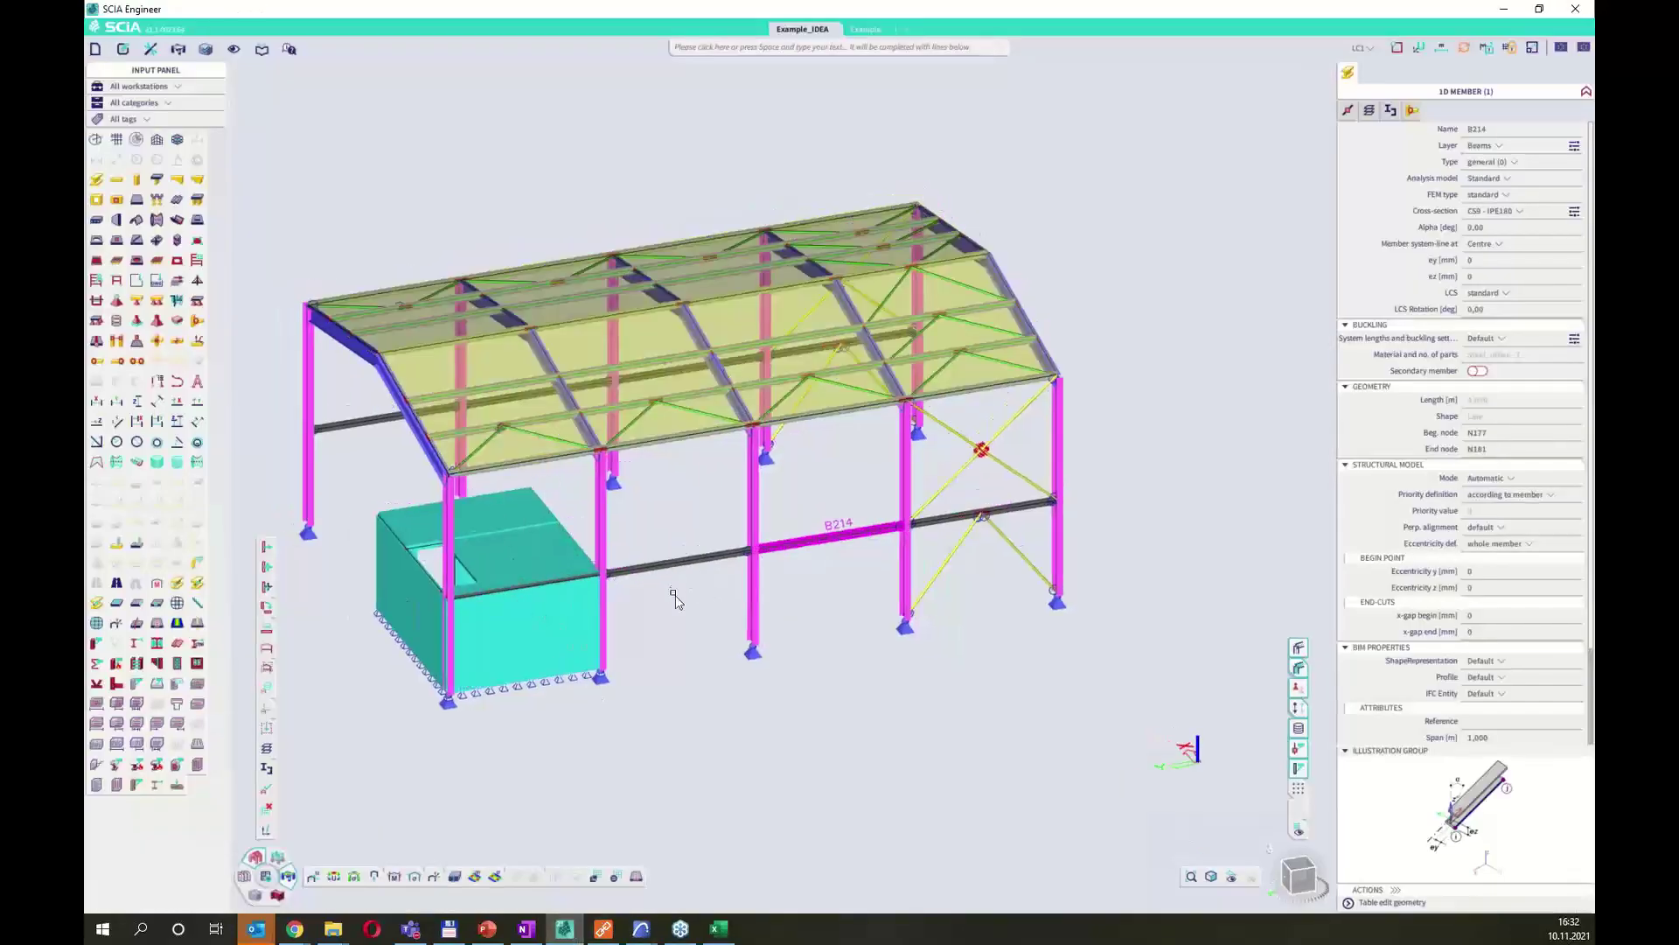
left_click(94, 49)
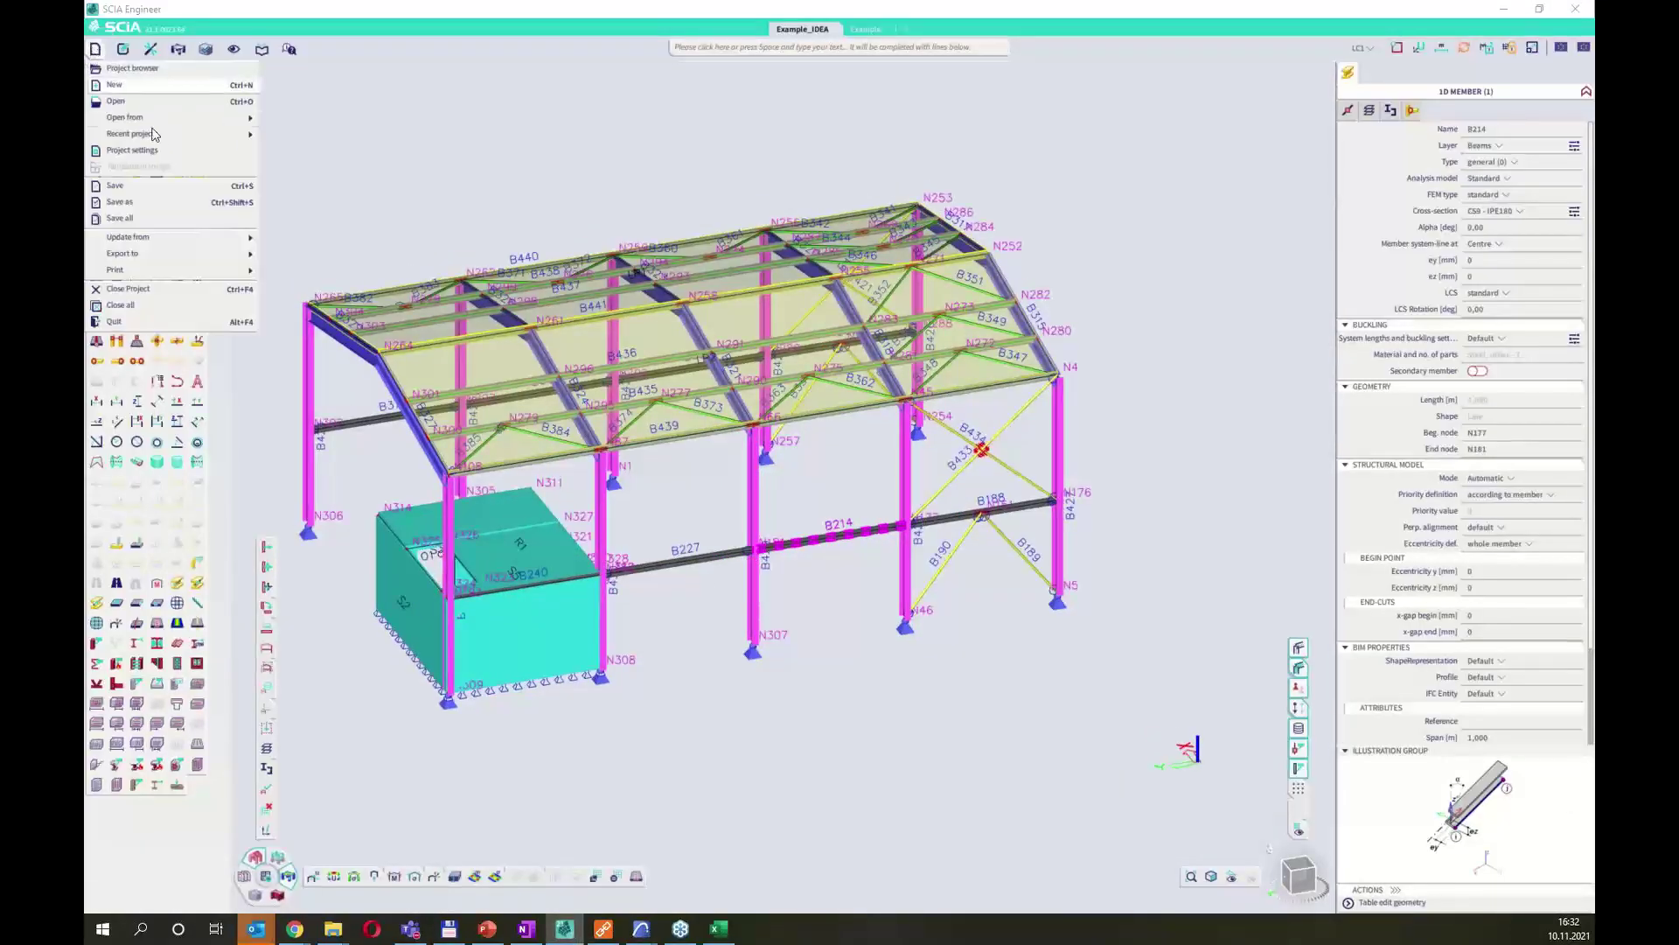
mouse_move(224, 123)
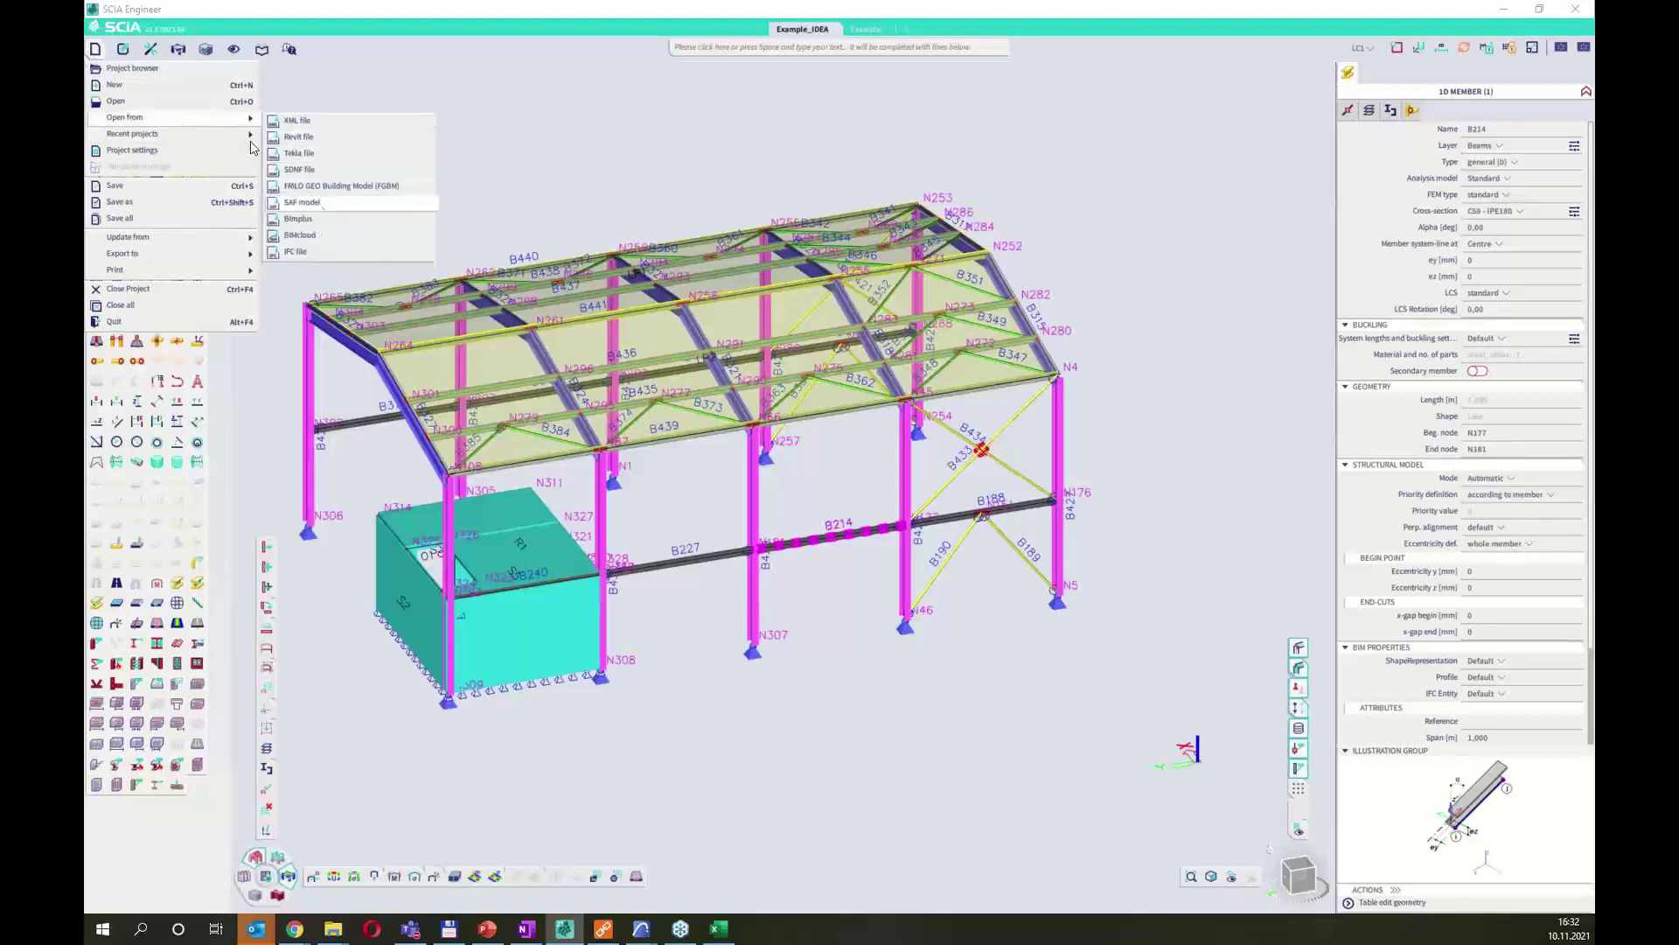
left_click(302, 236)
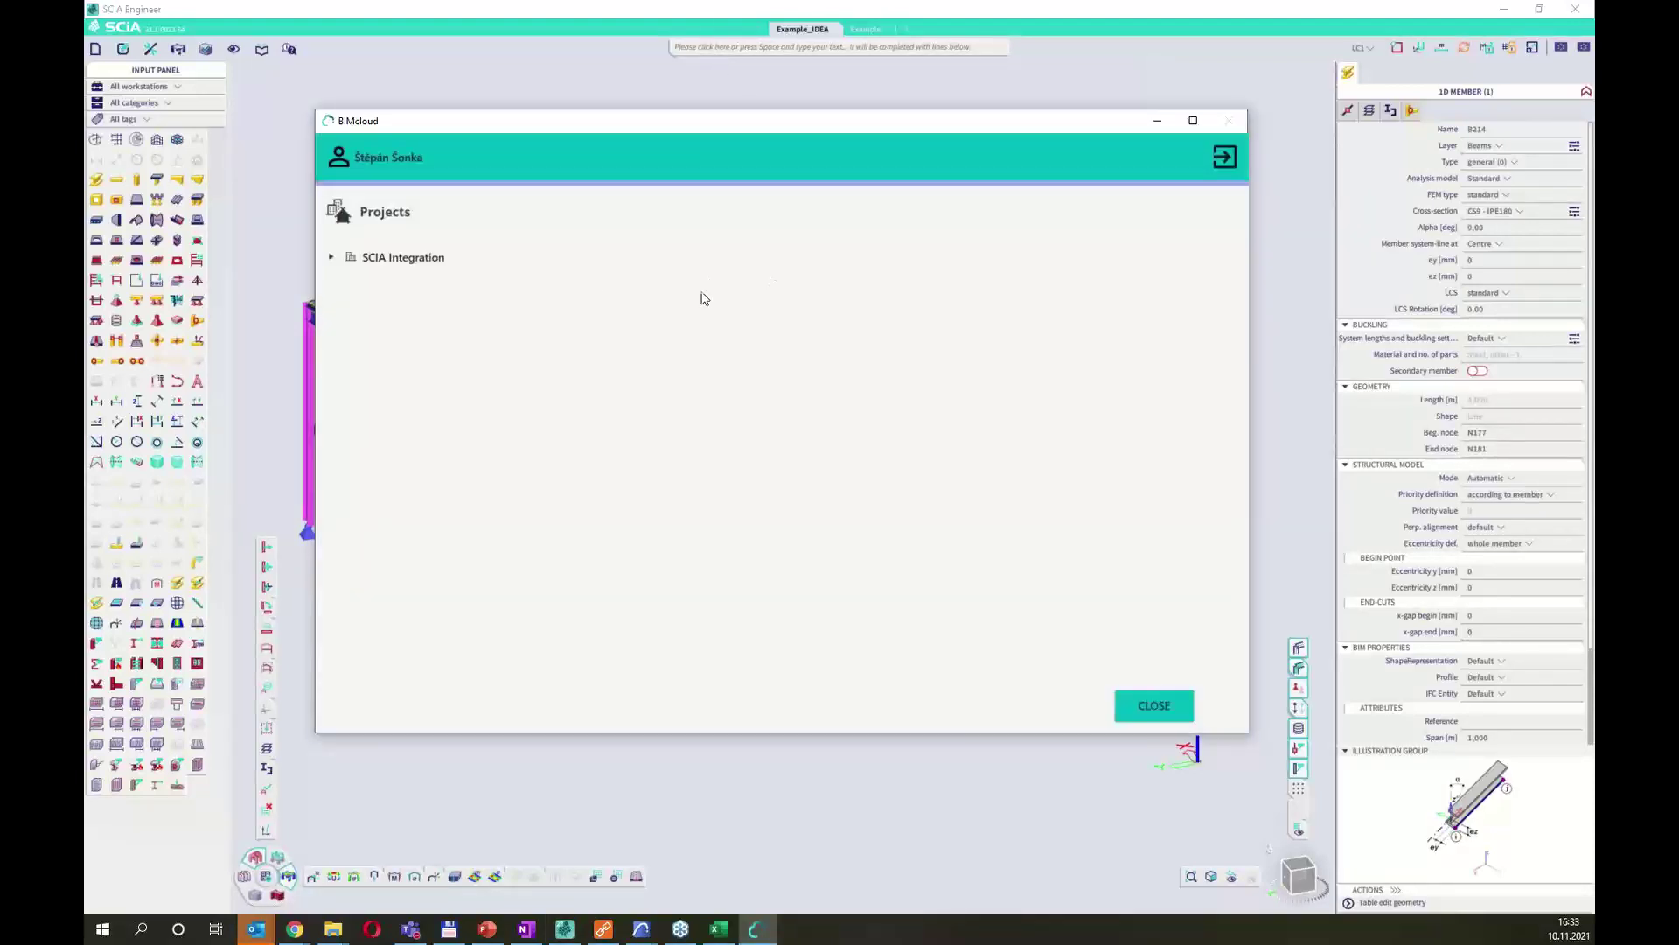
Find AM_1.xlsx in the 02_Webinar_EN folder of SCIA Integration and import it as a new project.
left_click(331, 257)
scroll(435, 367, "down", 5)
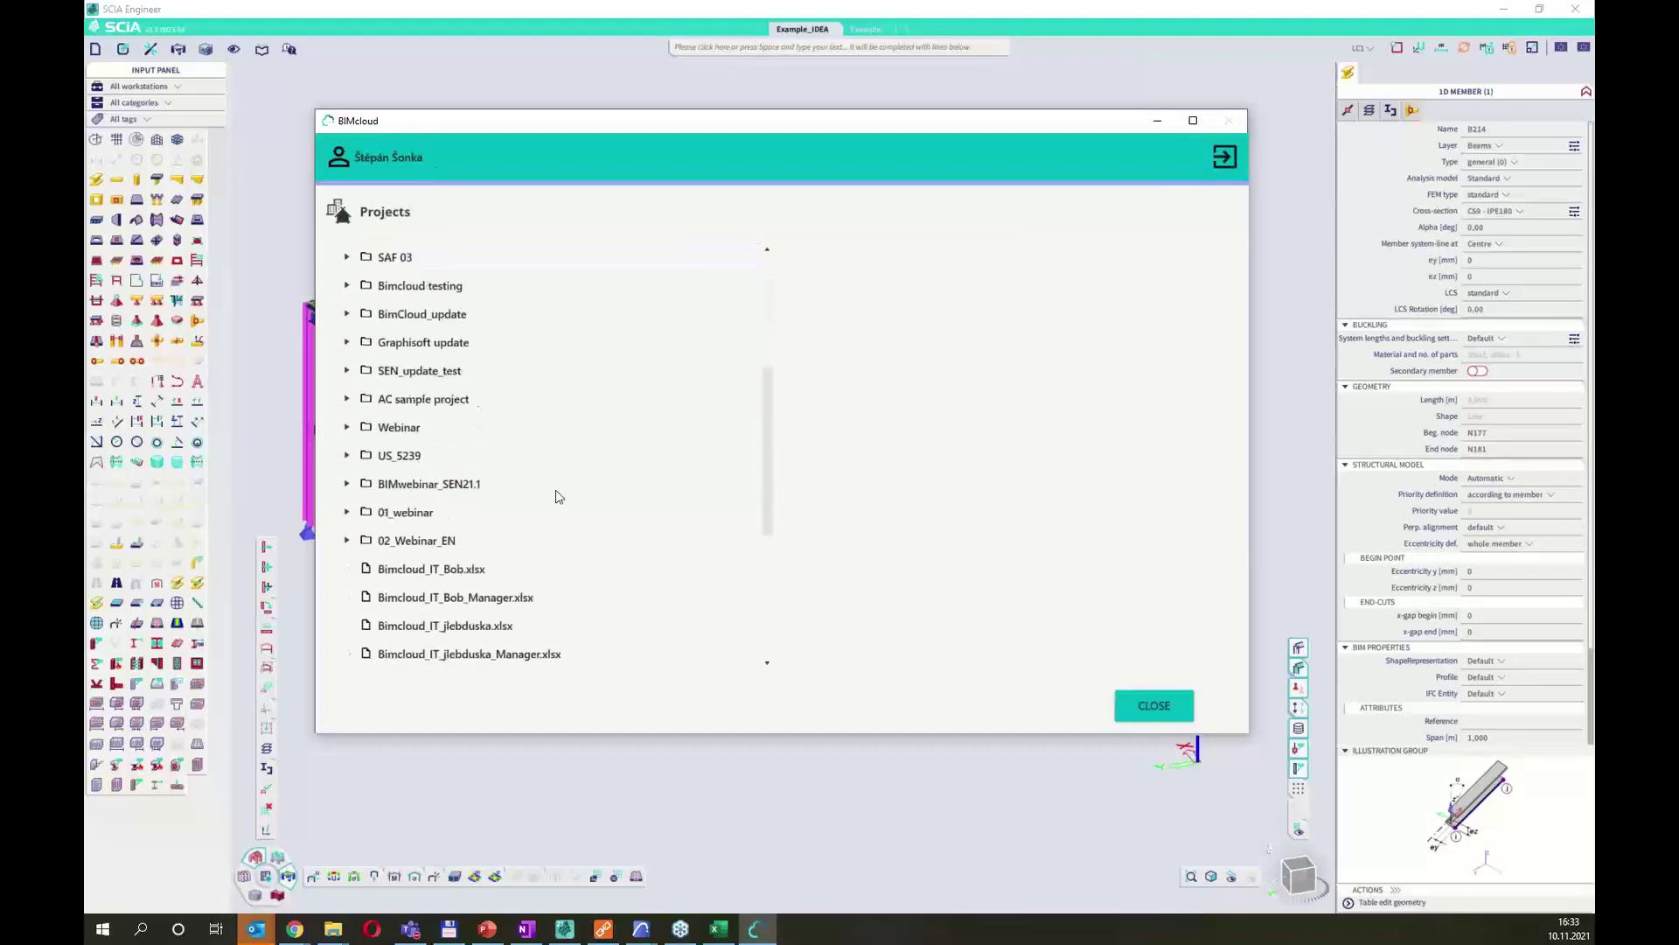
left_click(420, 542)
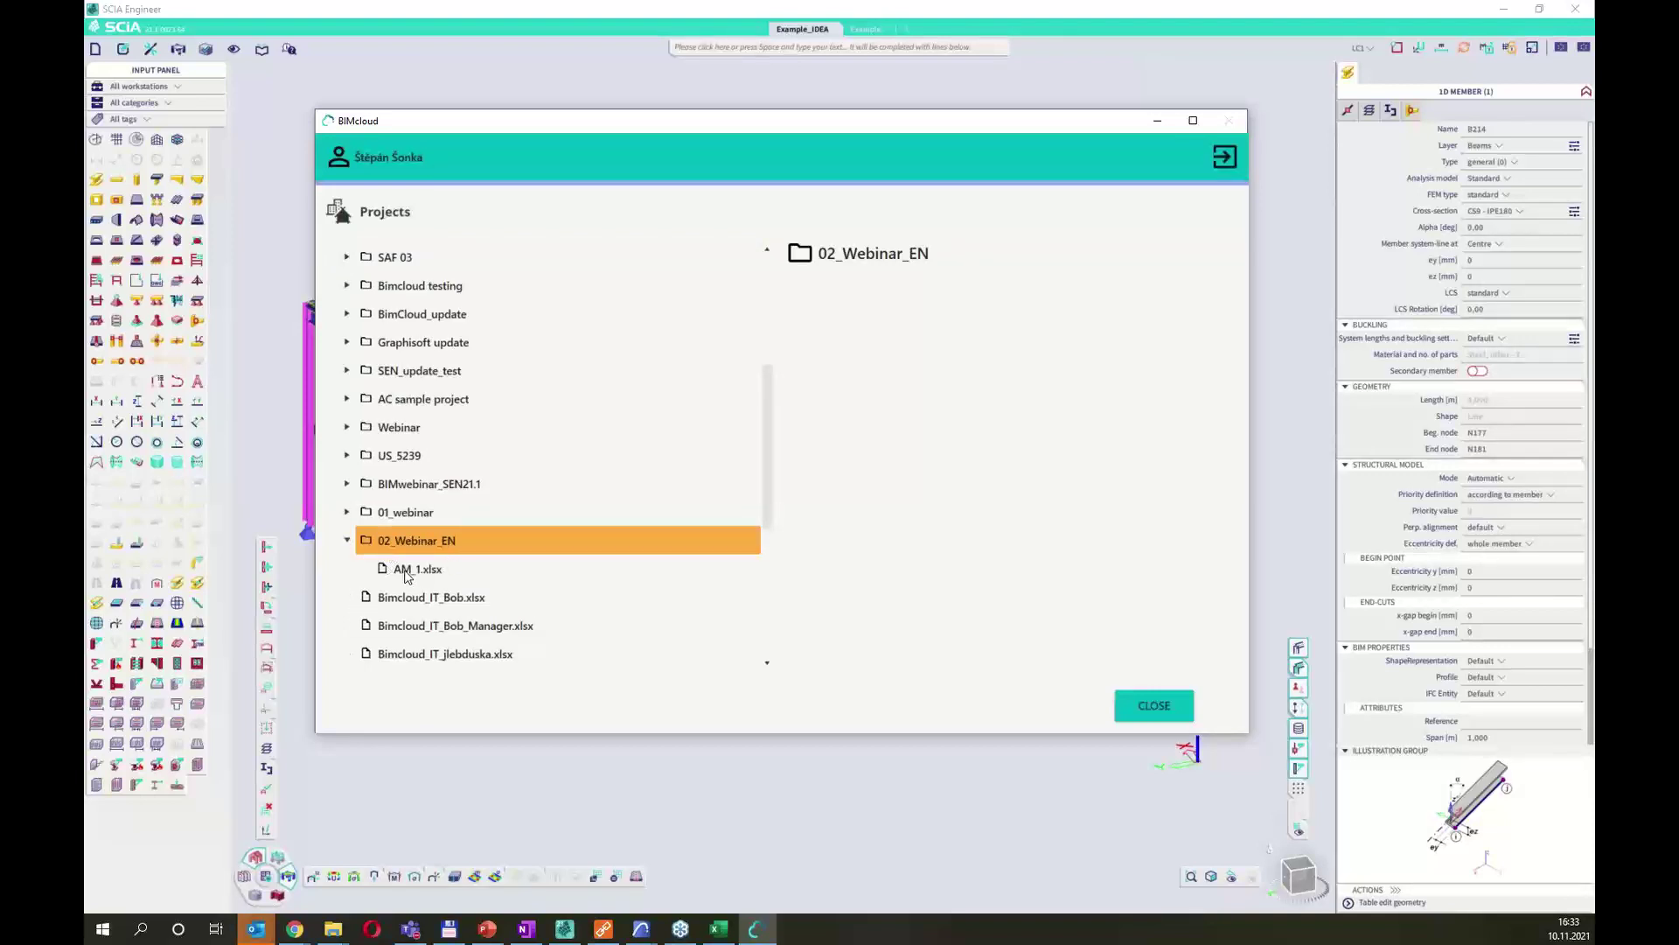
left_click(407, 573)
left_click(427, 570)
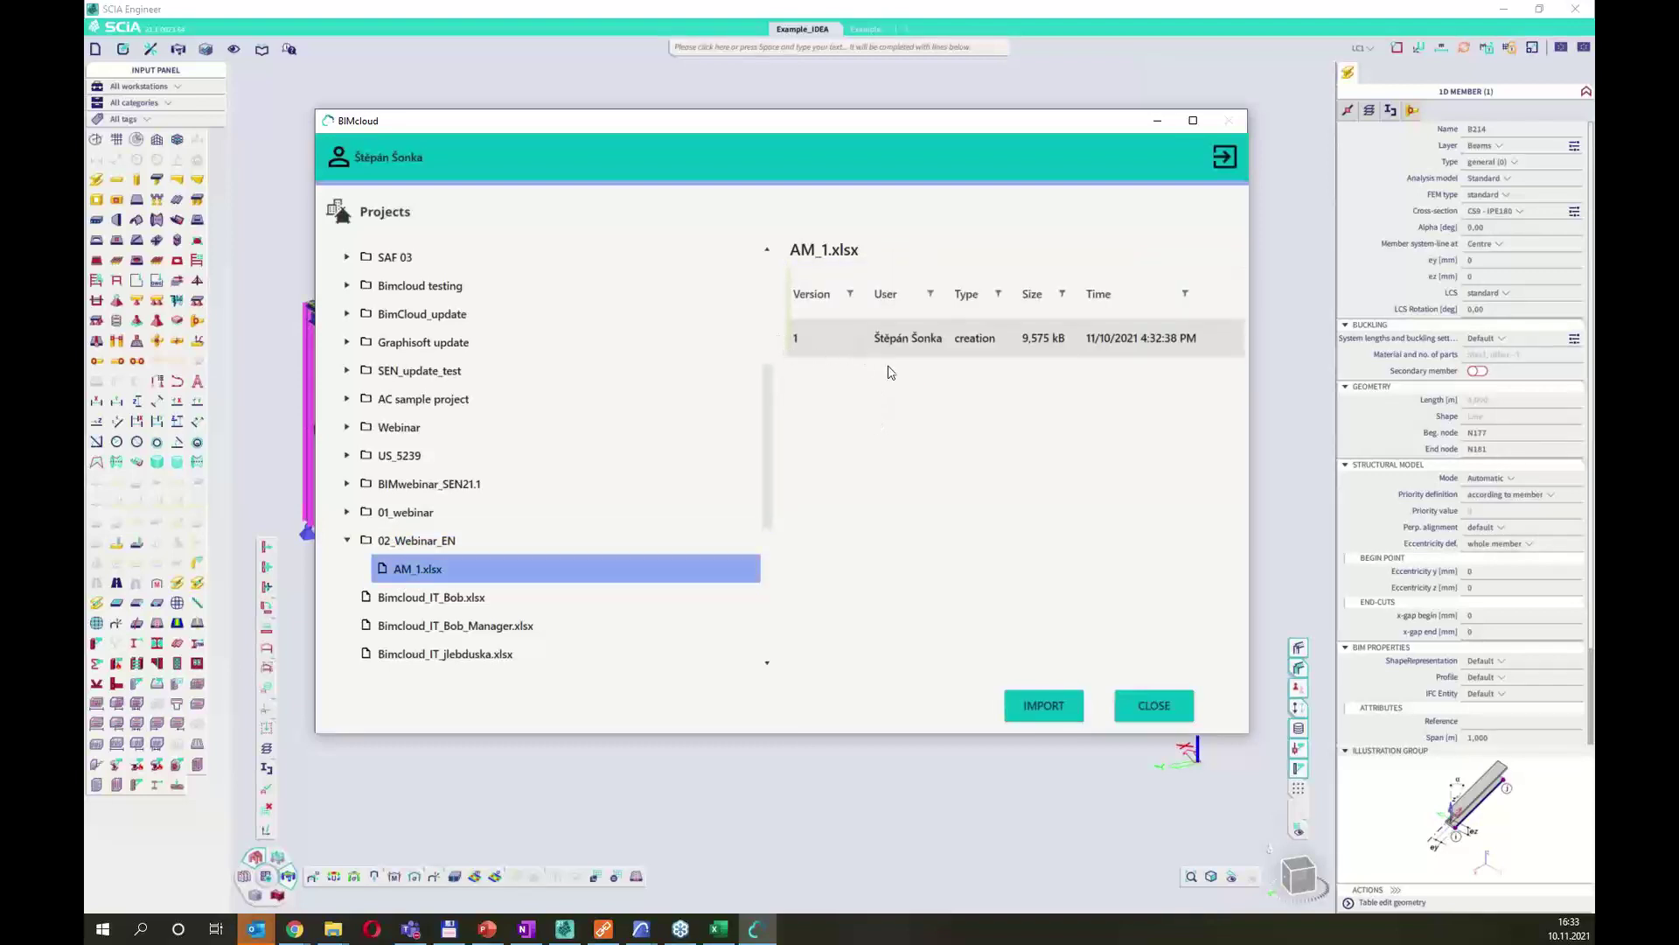
left_click(1042, 708)
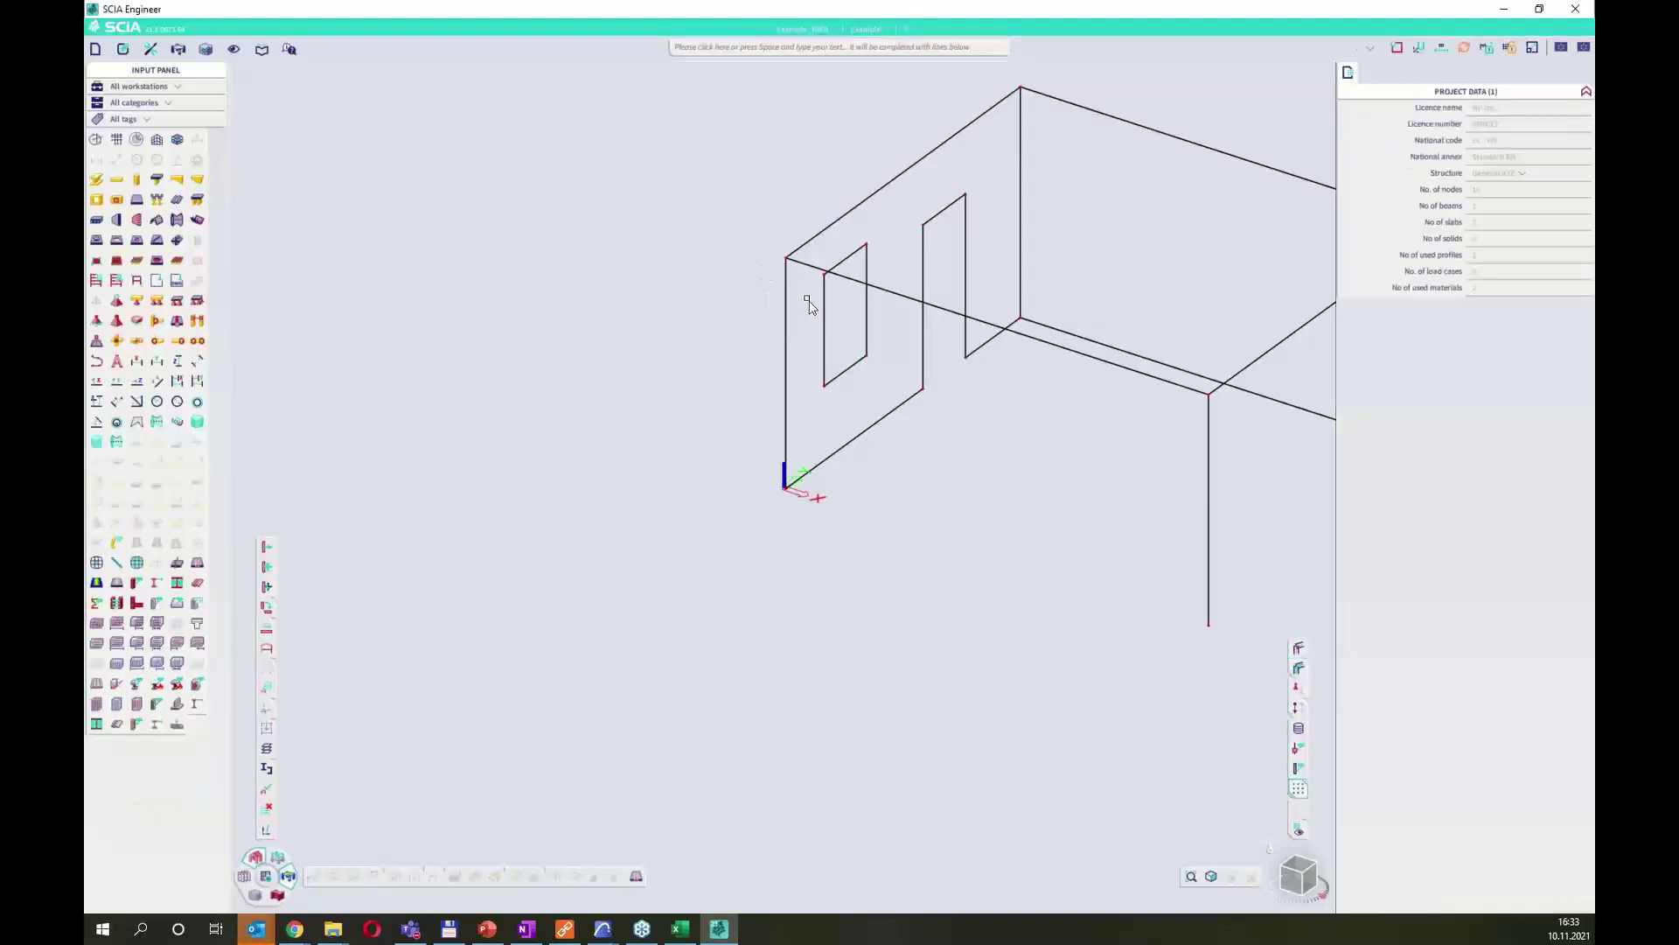
Display the whole imported model with rendered surfaces, member volumes and supports.
scroll(806, 300, "down", 3)
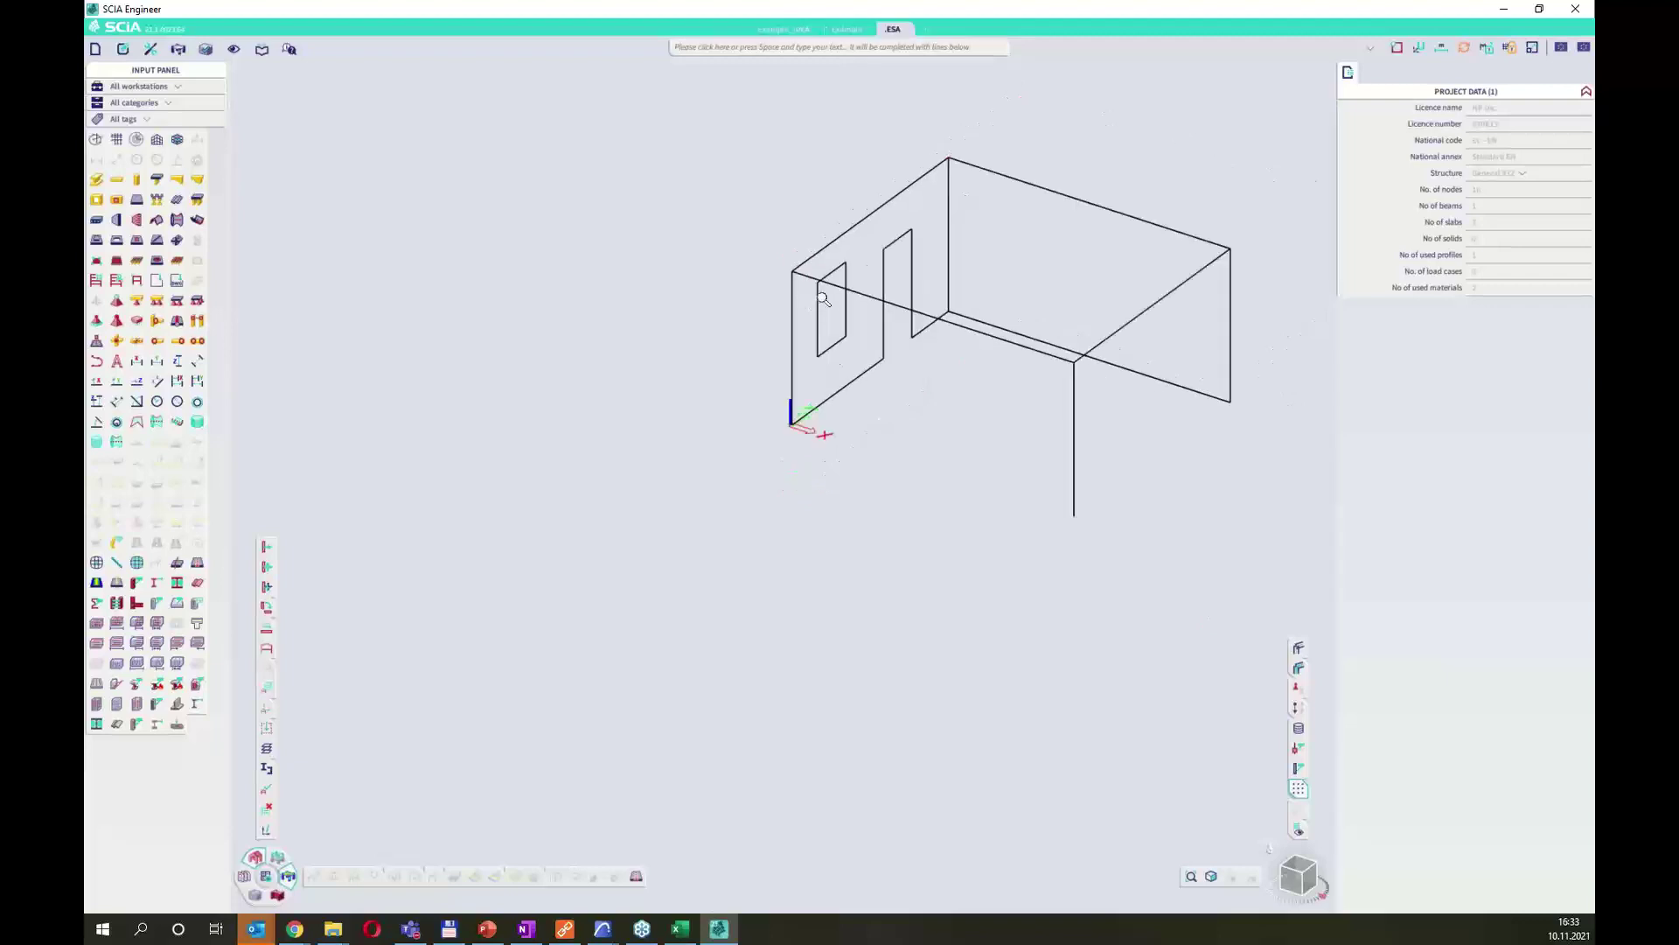
middle_click_drag(682, 338, 562, 393)
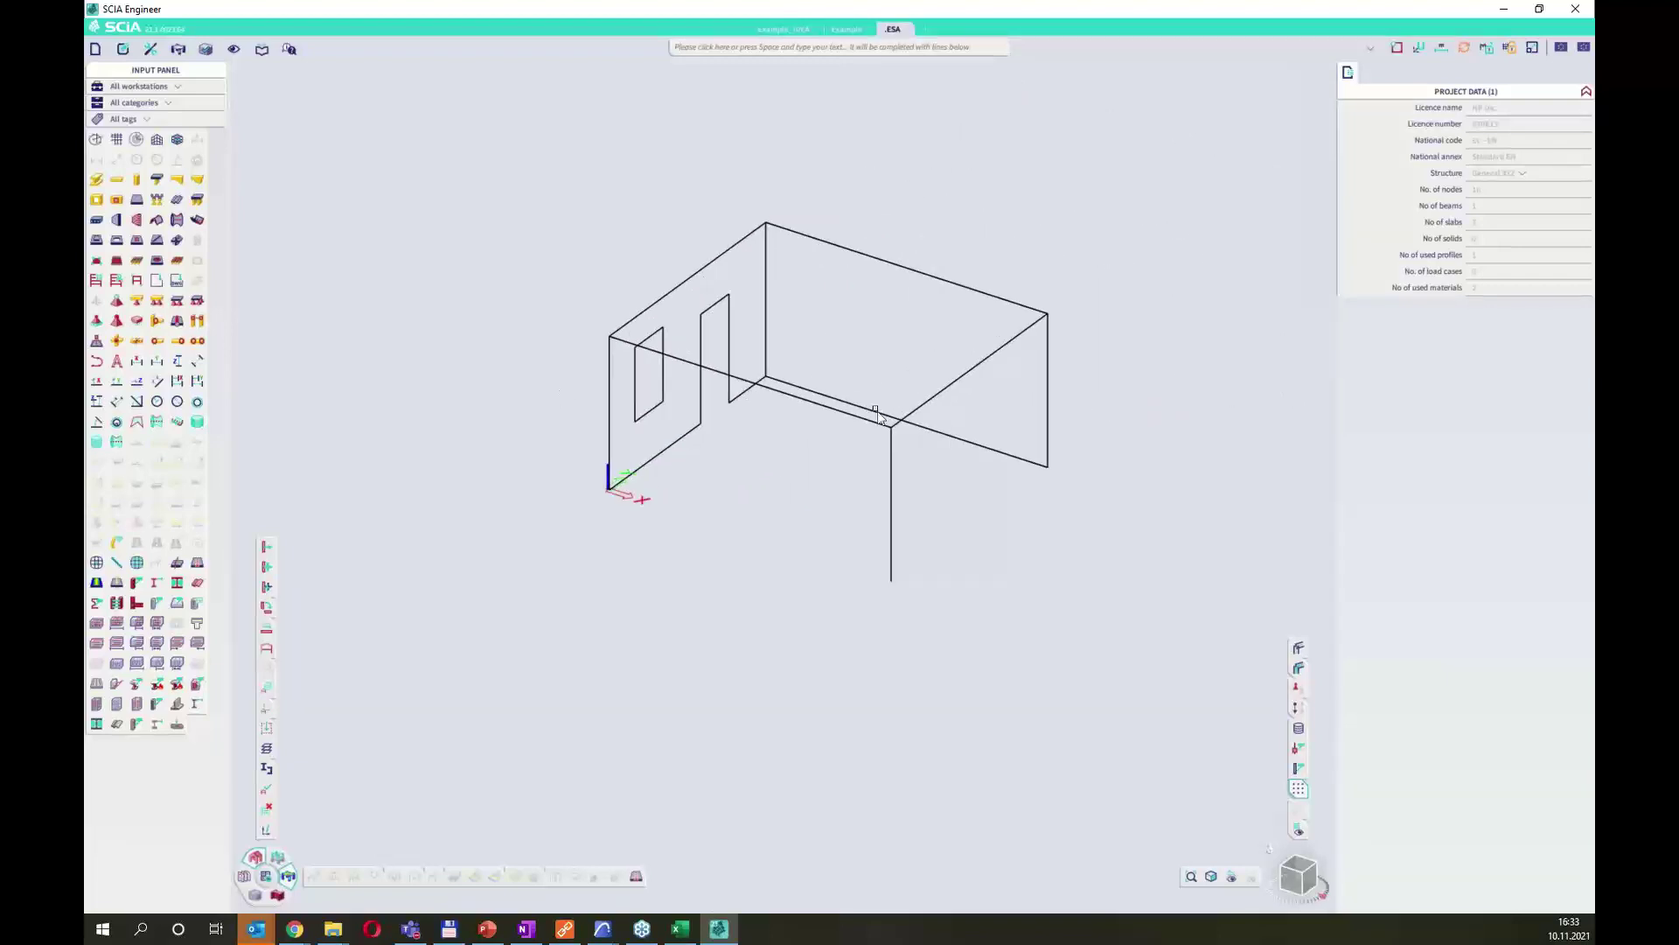
left_click(1194, 879)
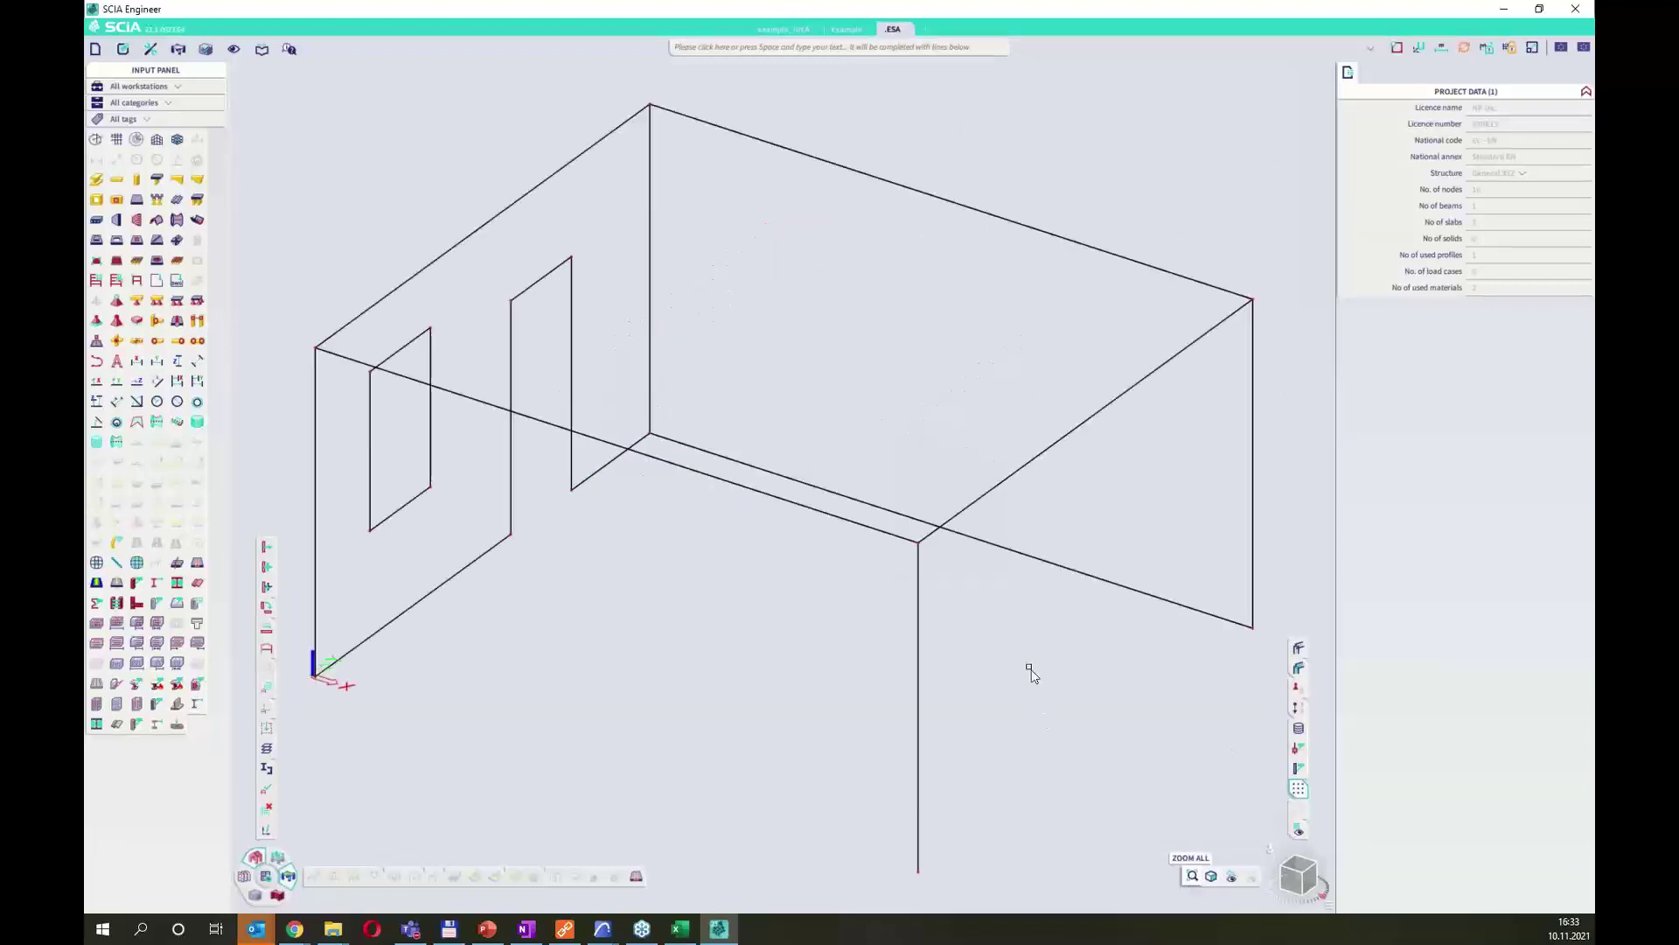
left_click(1301, 650)
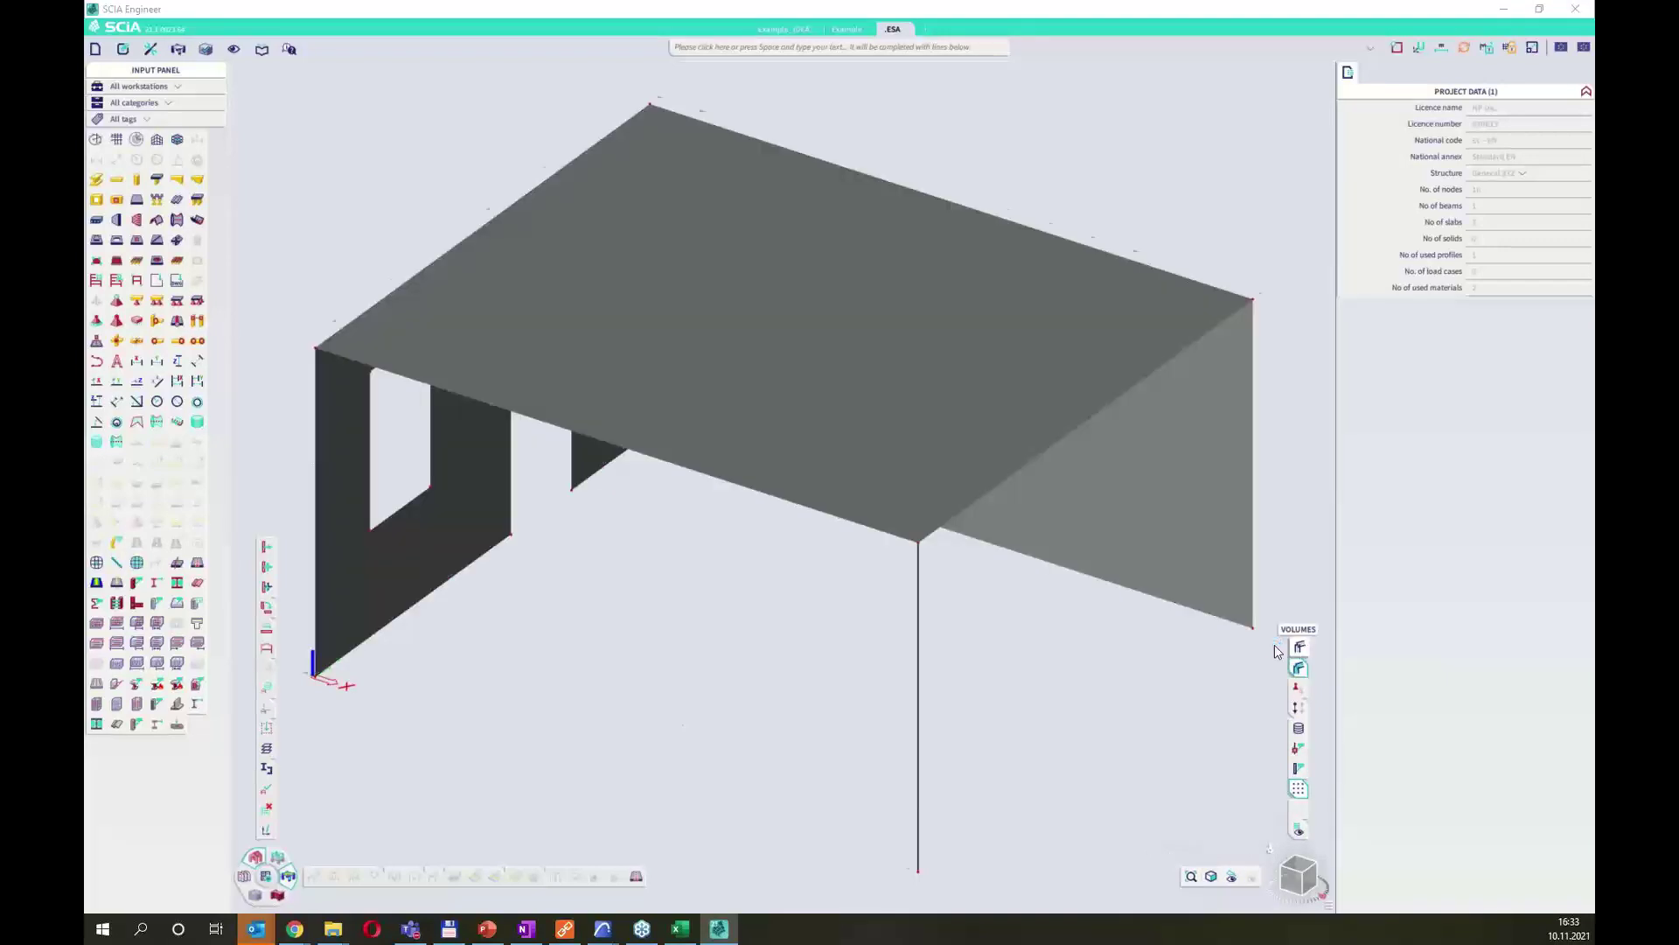
scroll(1109, 764, "down", 2)
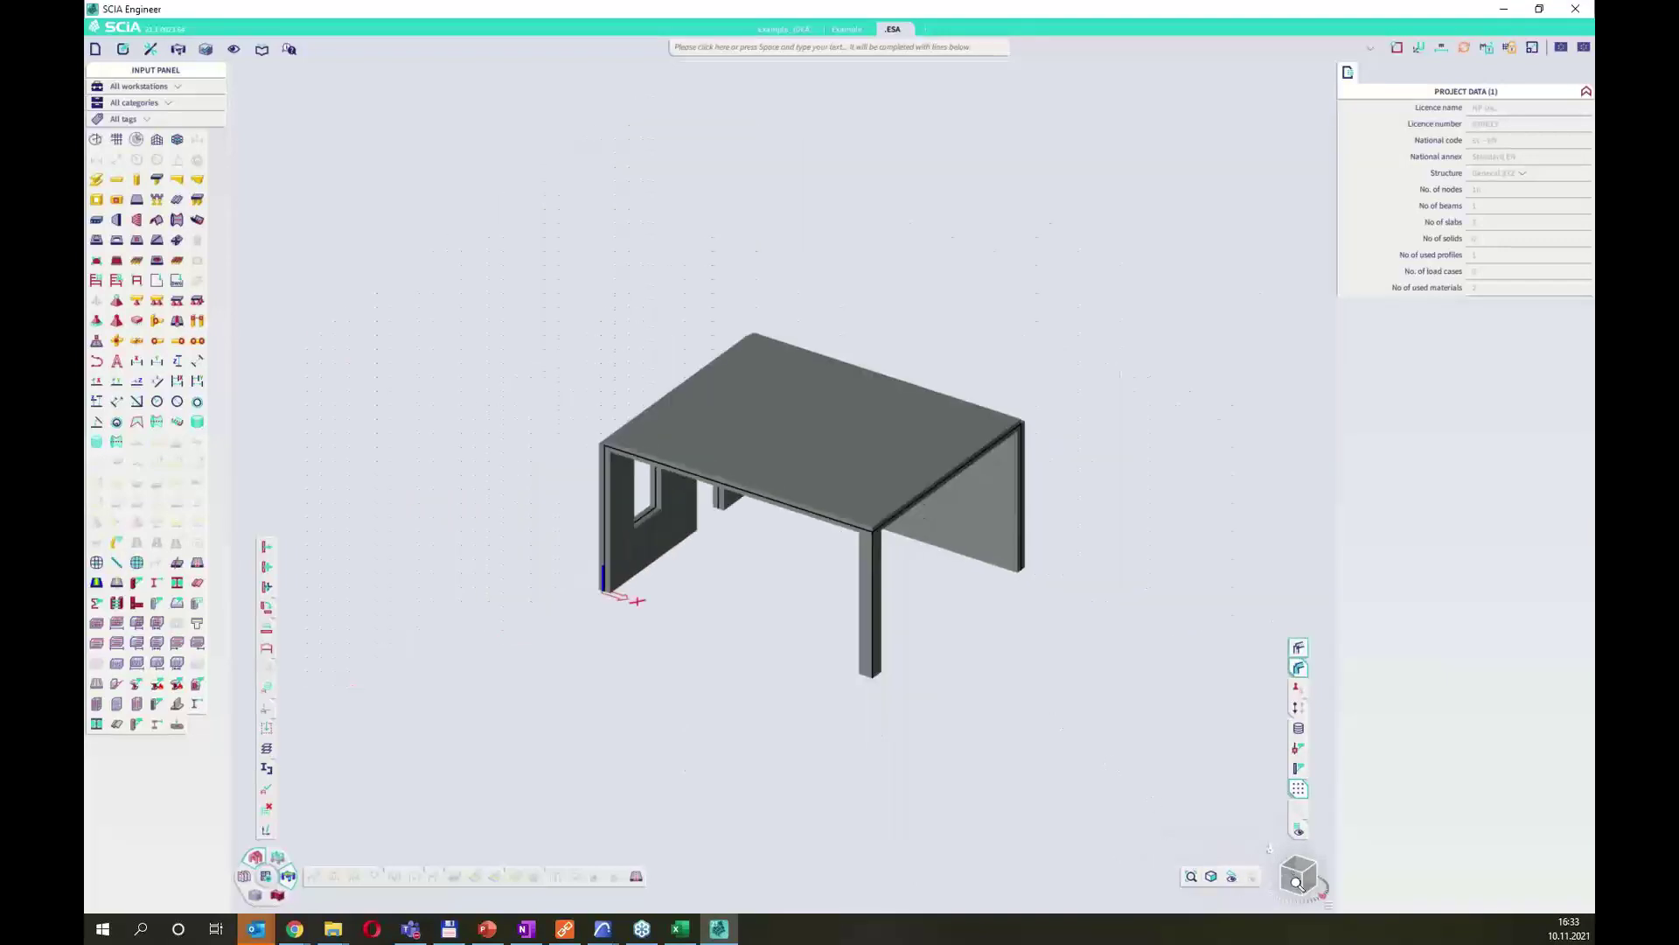
scroll(1037, 605, "up", 2)
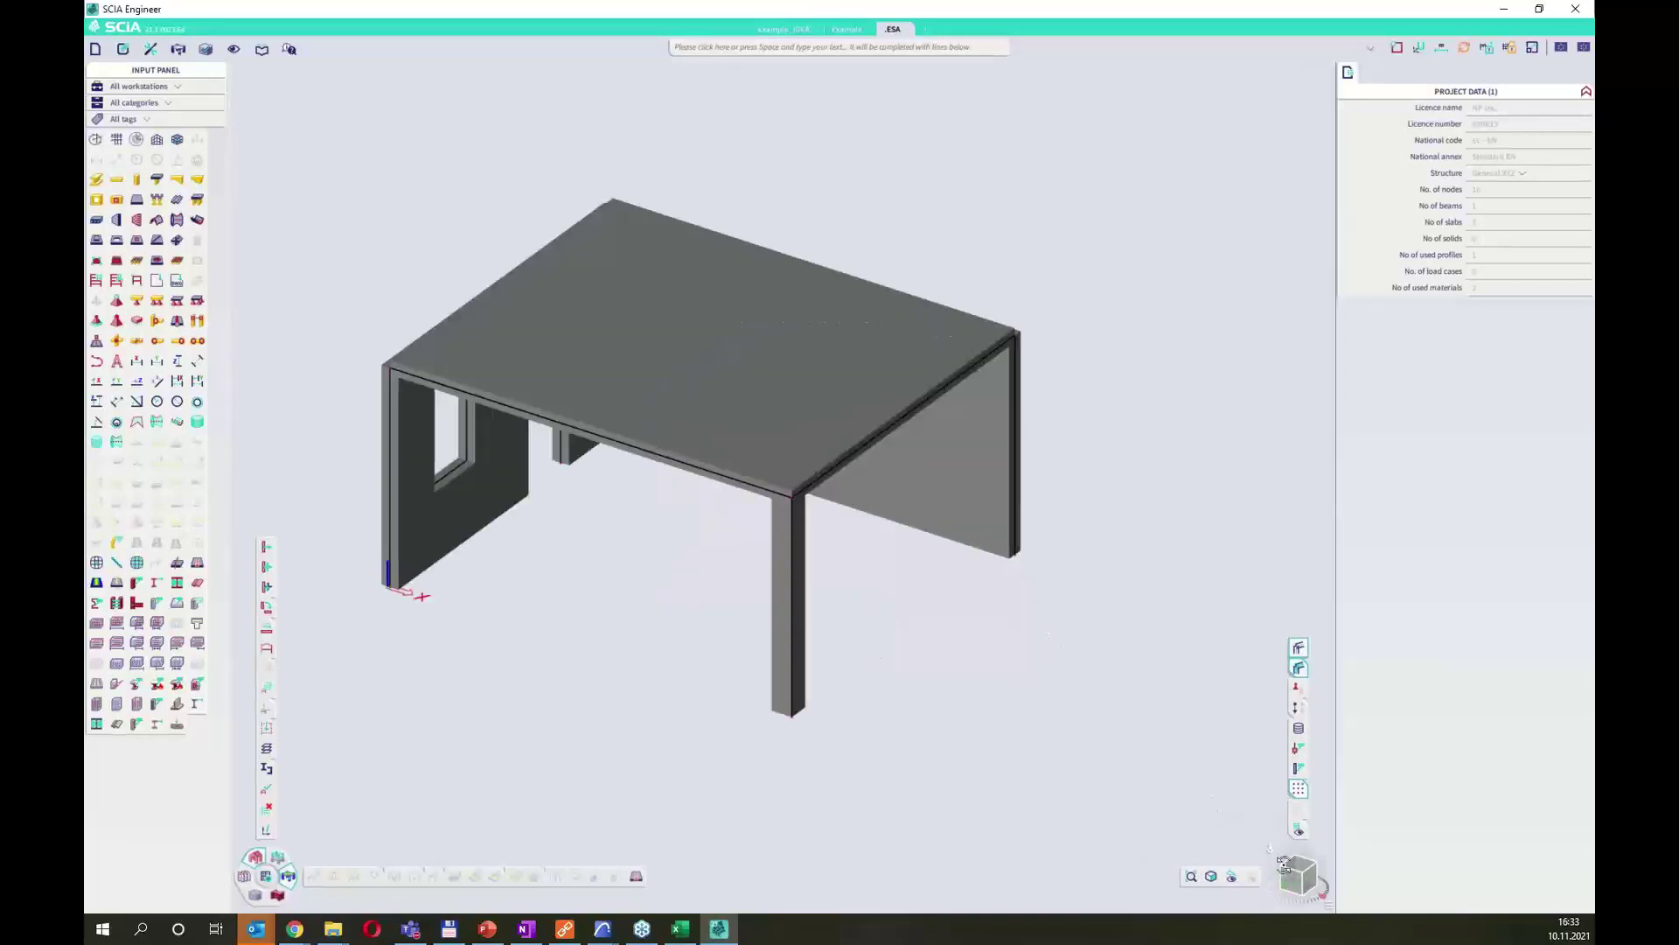
left_click_drag(1283, 866, 1293, 870)
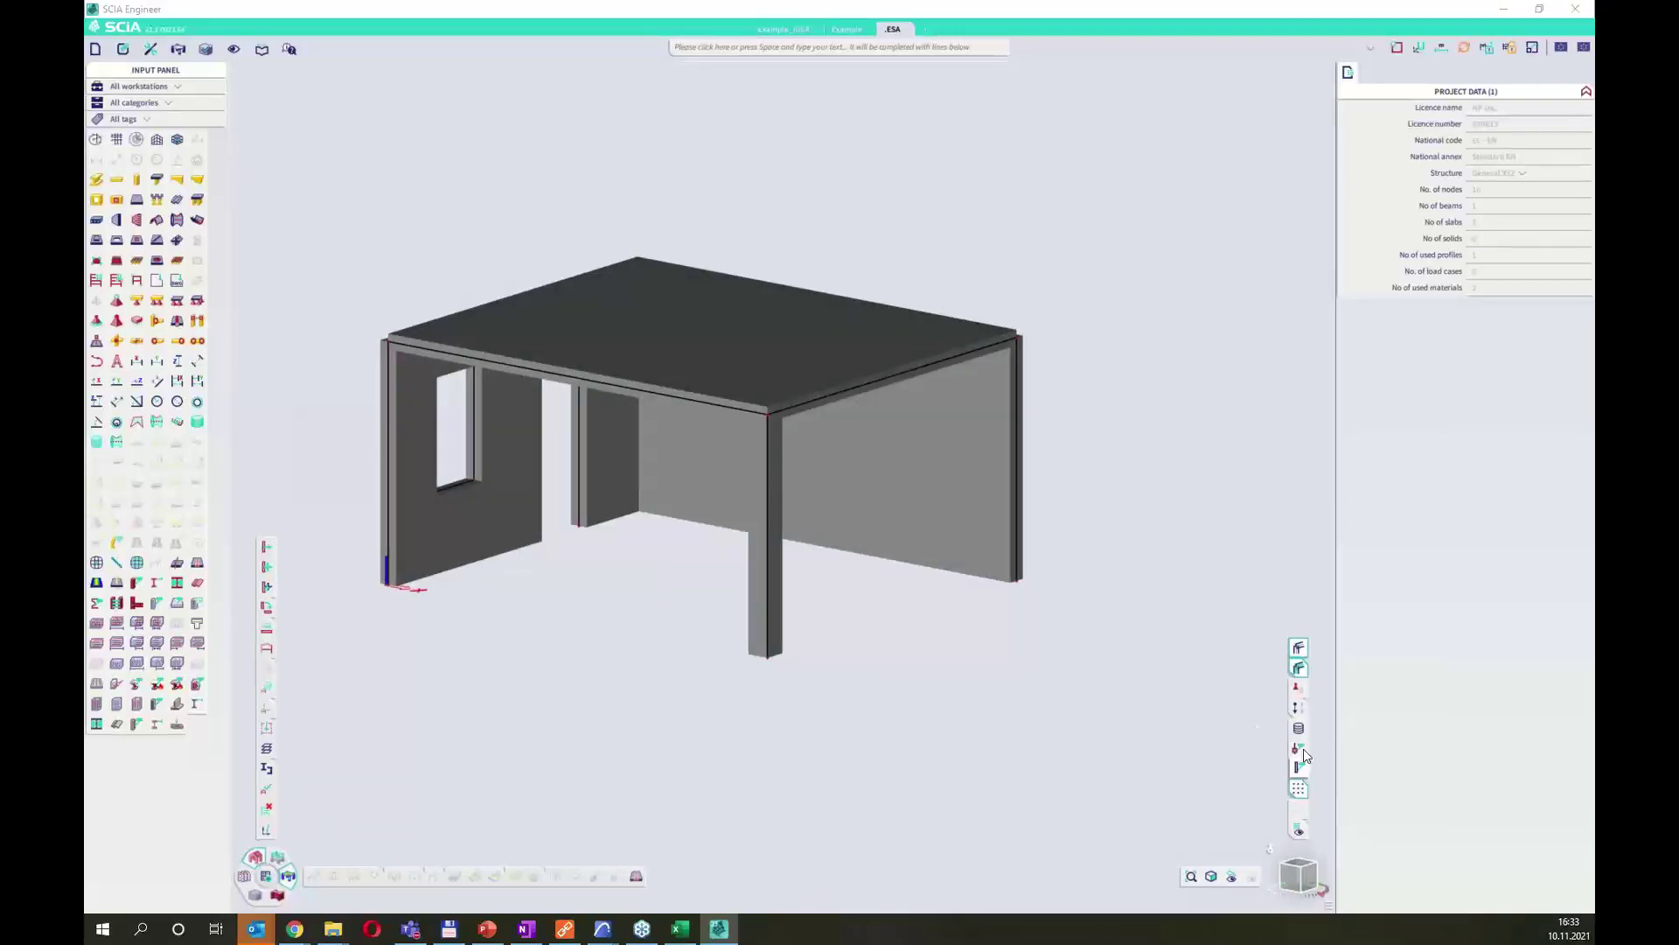
left_click(1299, 668)
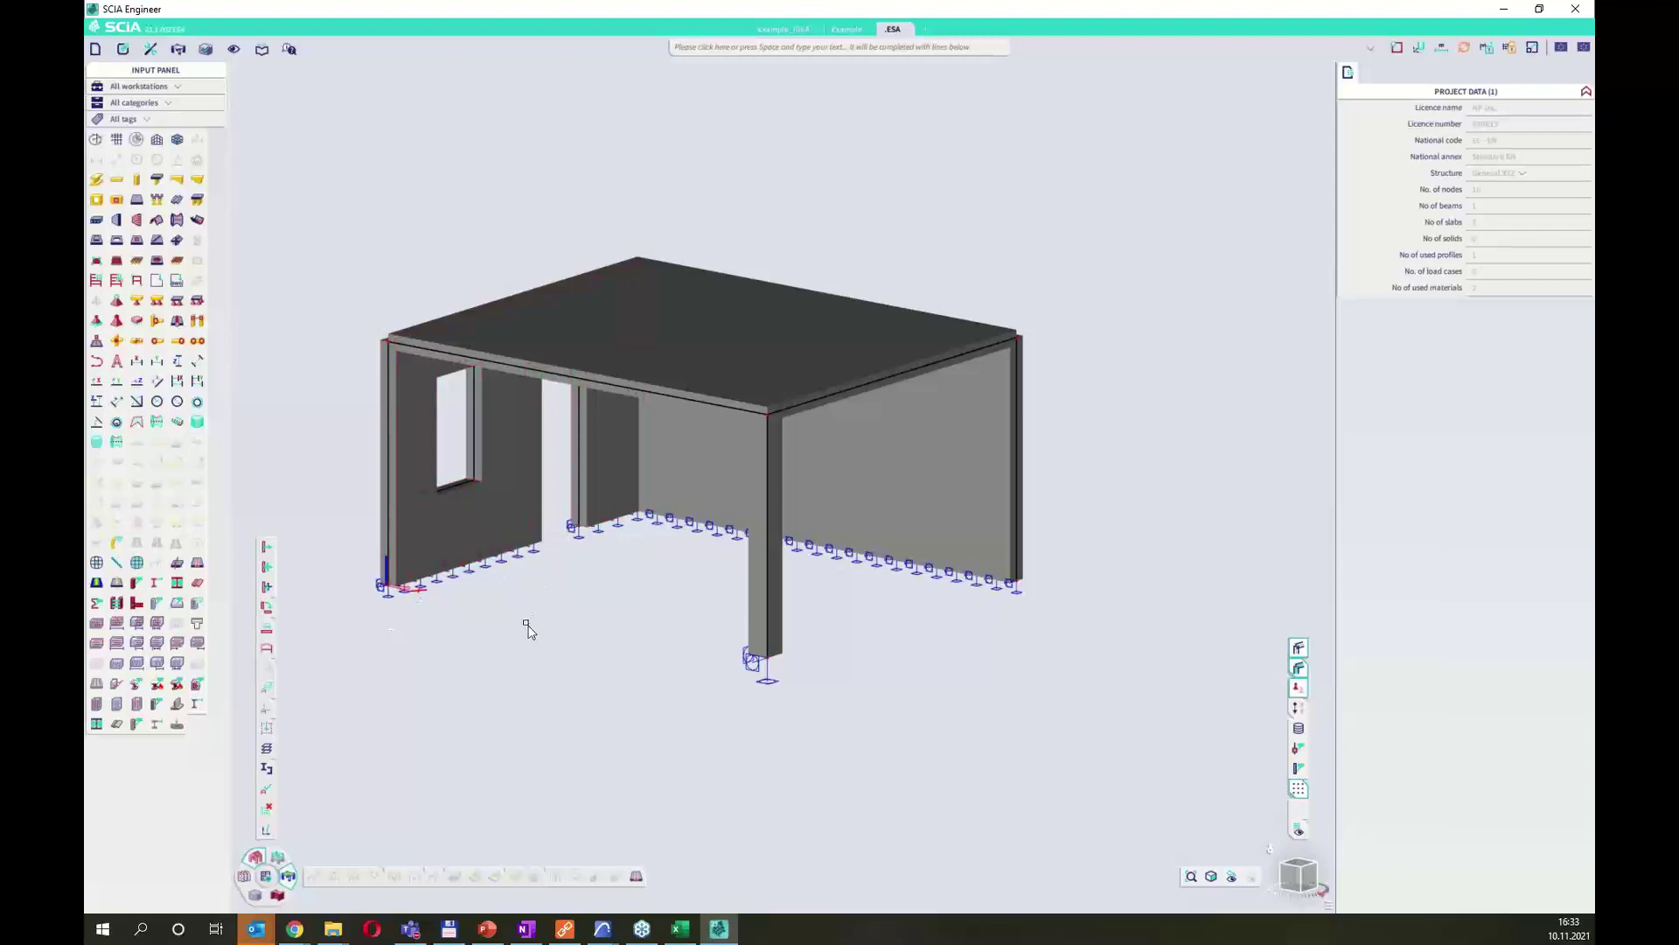
middle_click_drag(567, 612, 663, 656)
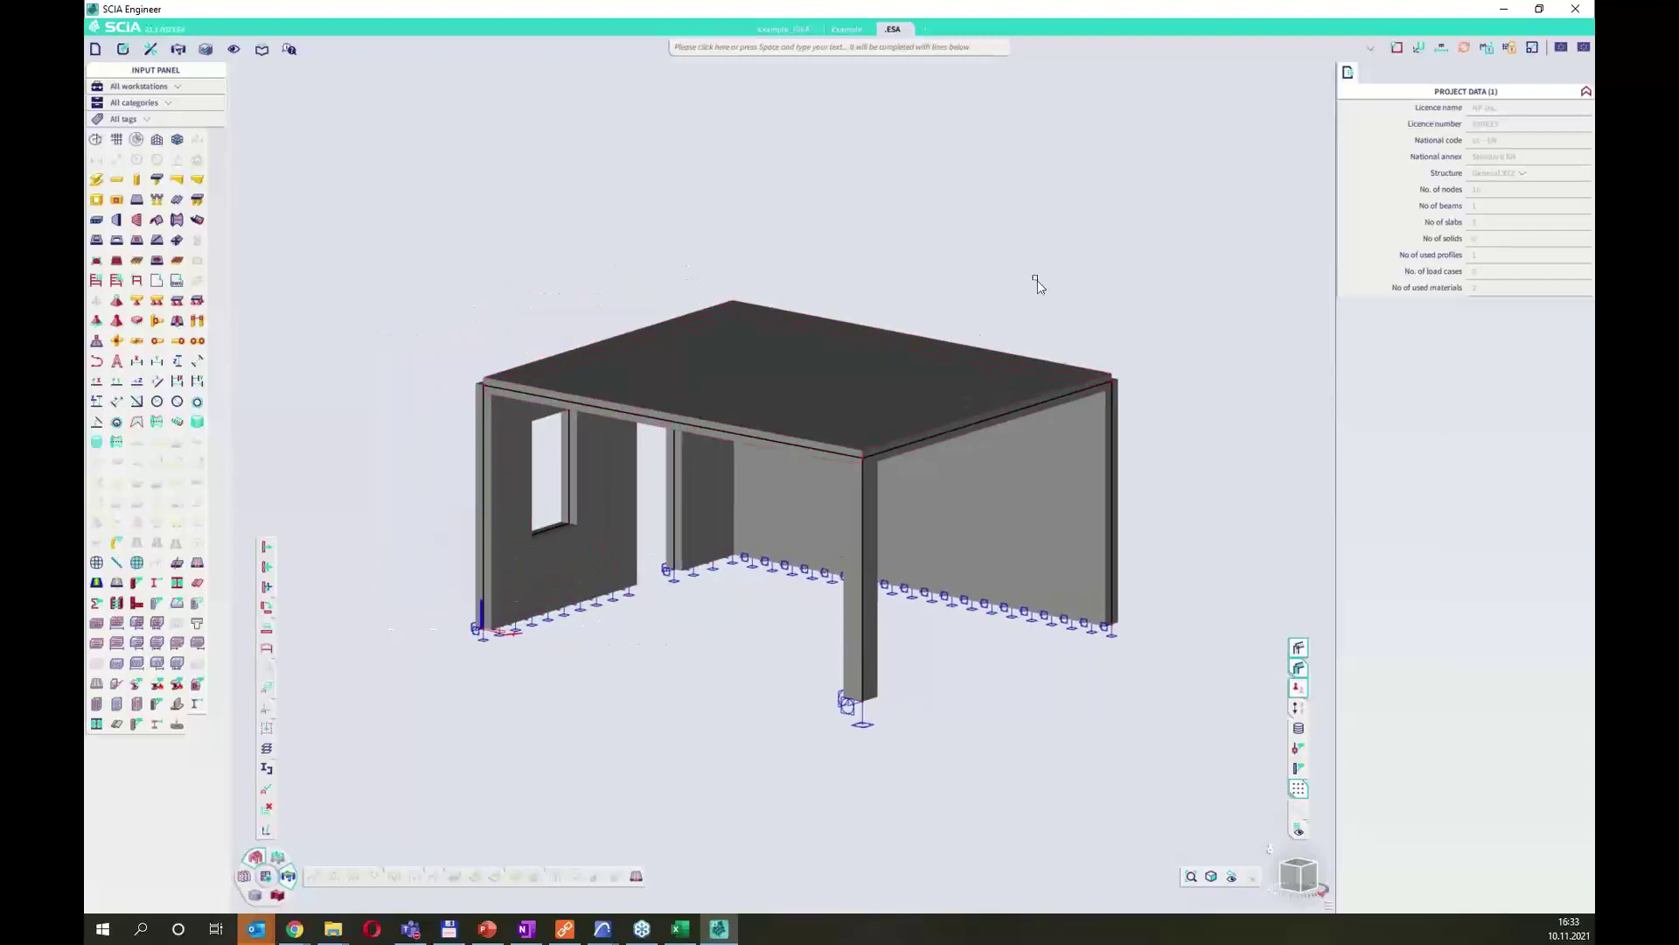
Create a permanent self-weight load case and a permanent standard load case in load group LG1.
left_click(1371, 47)
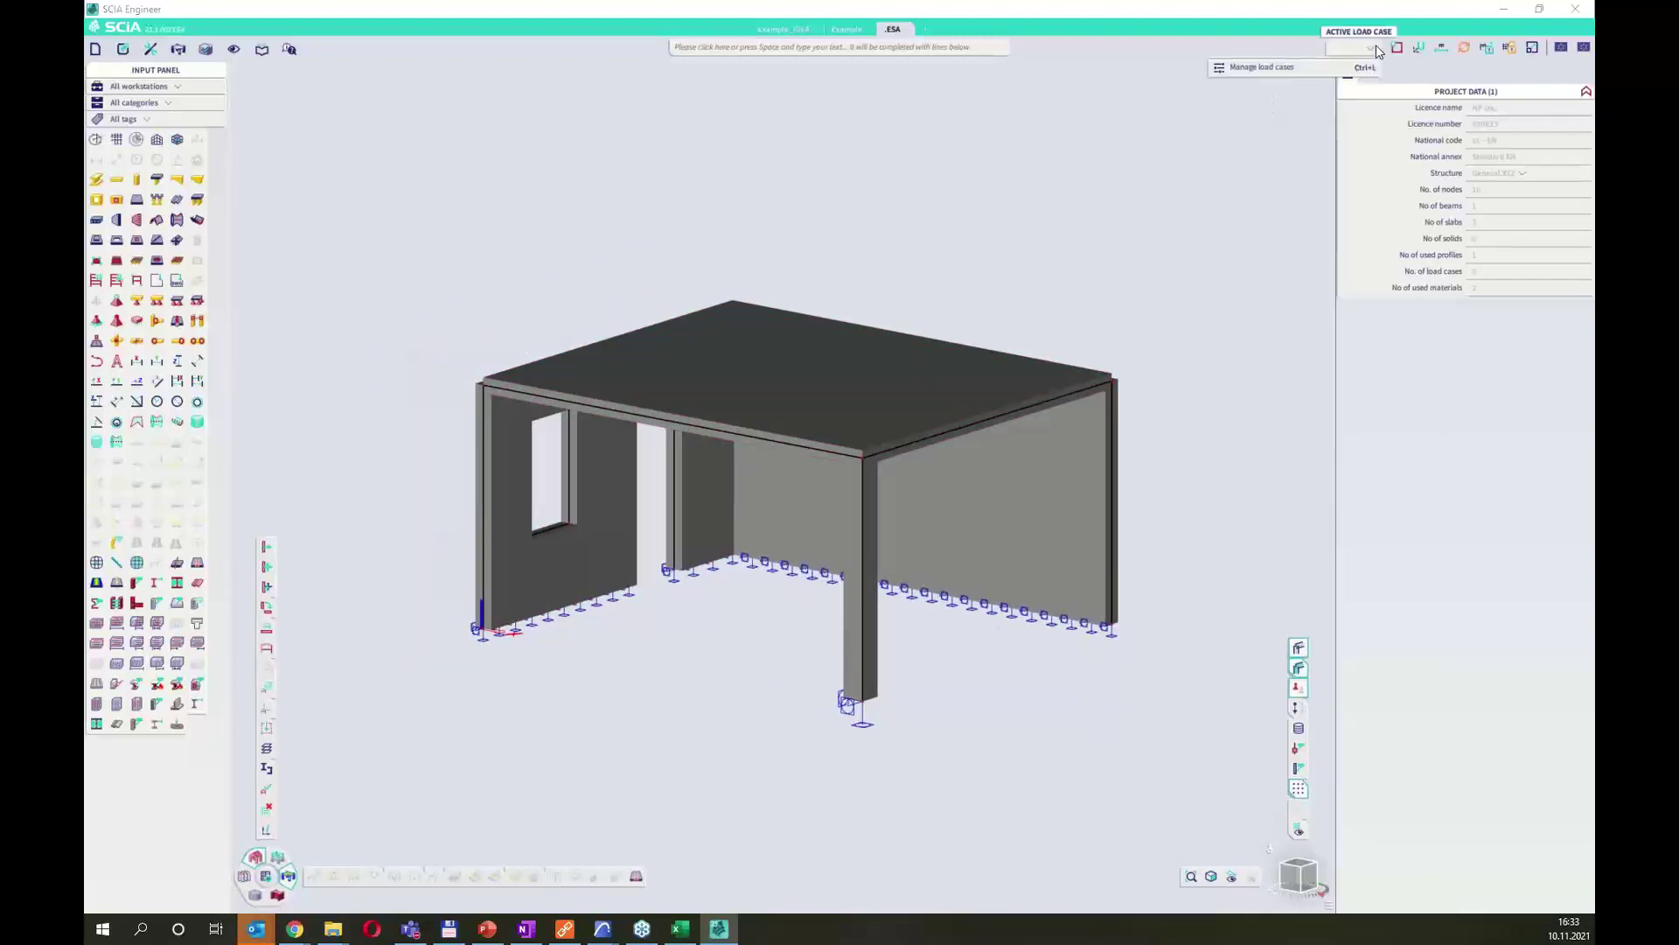
left_click(1272, 68)
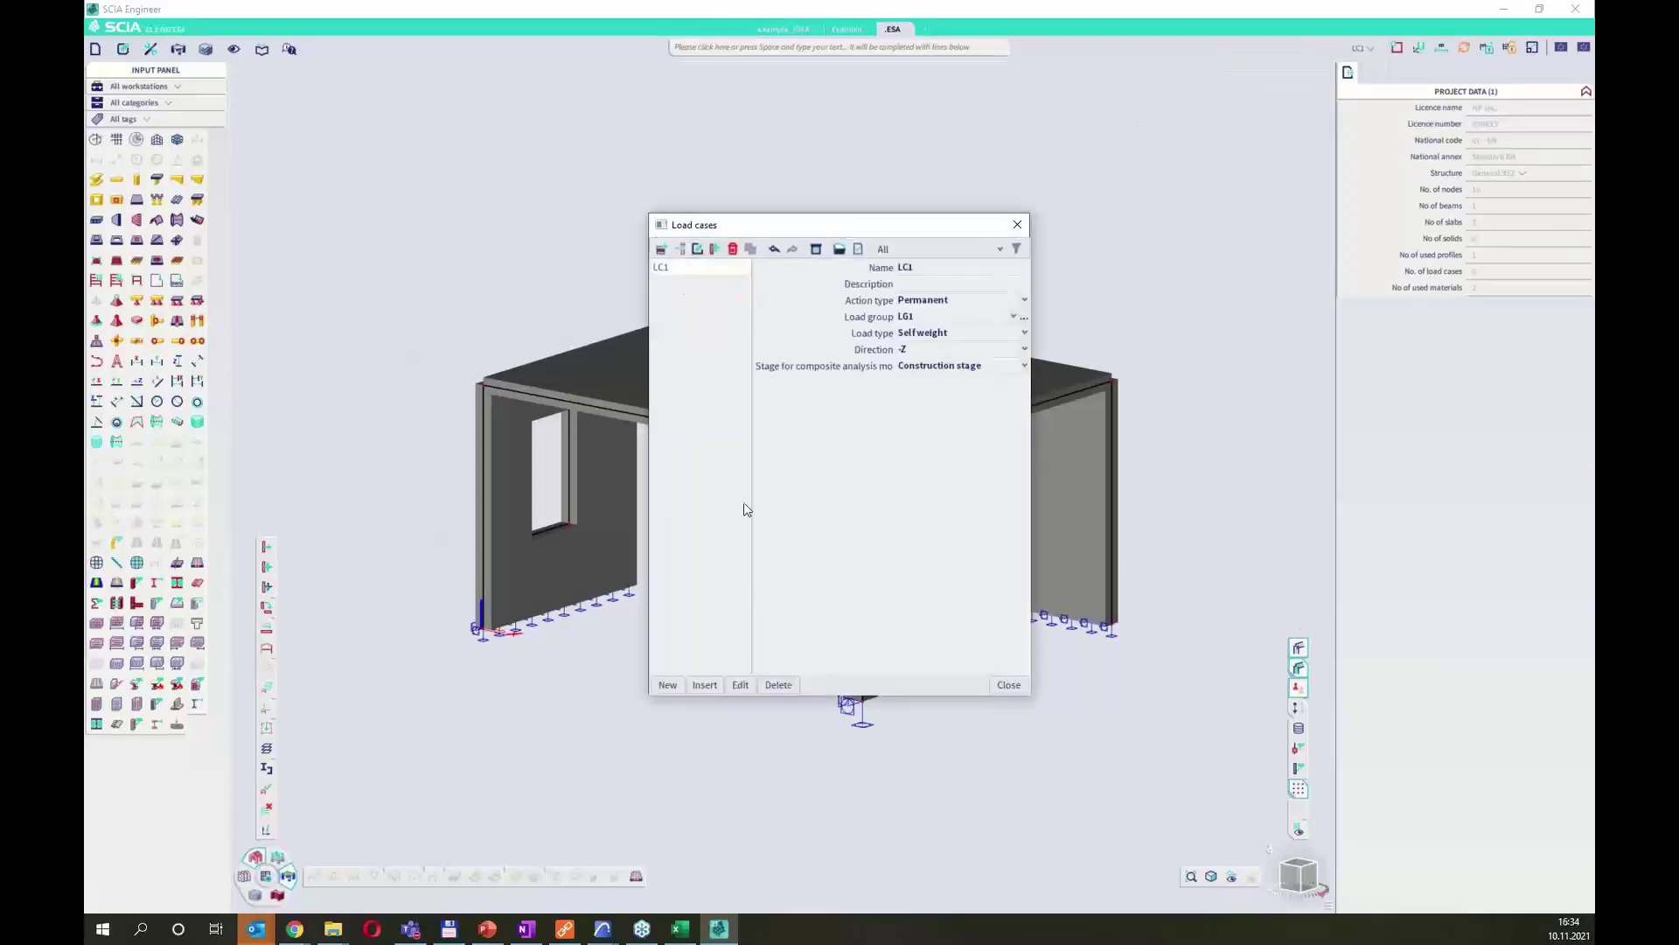
left_click(667, 684)
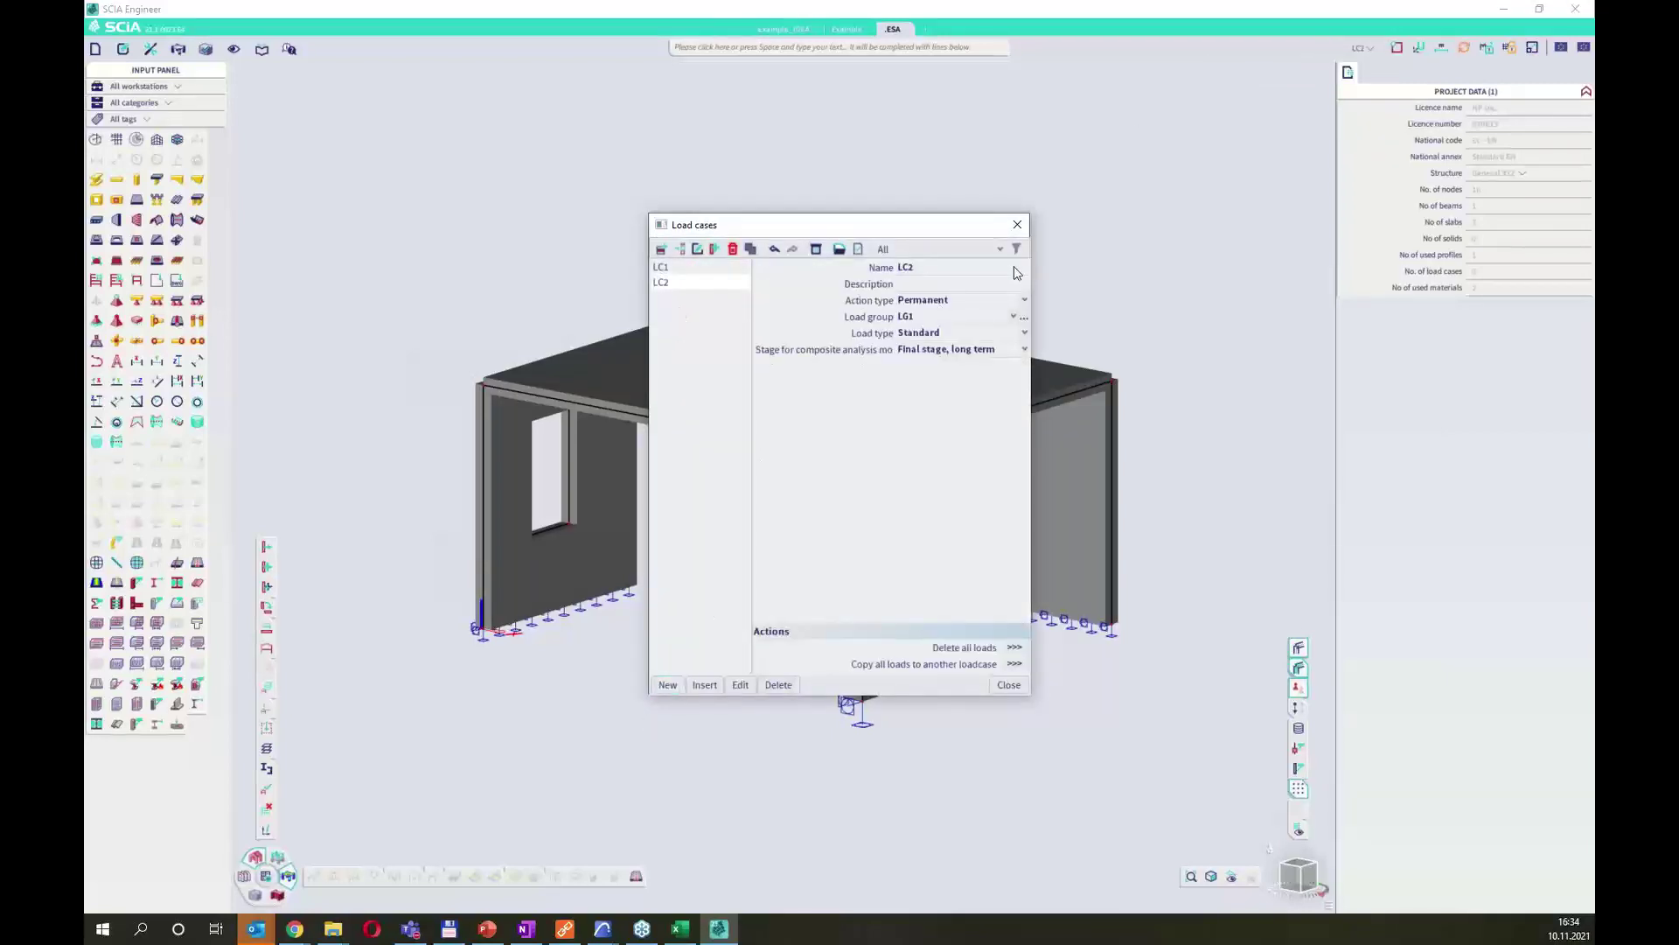
left_click(1017, 224)
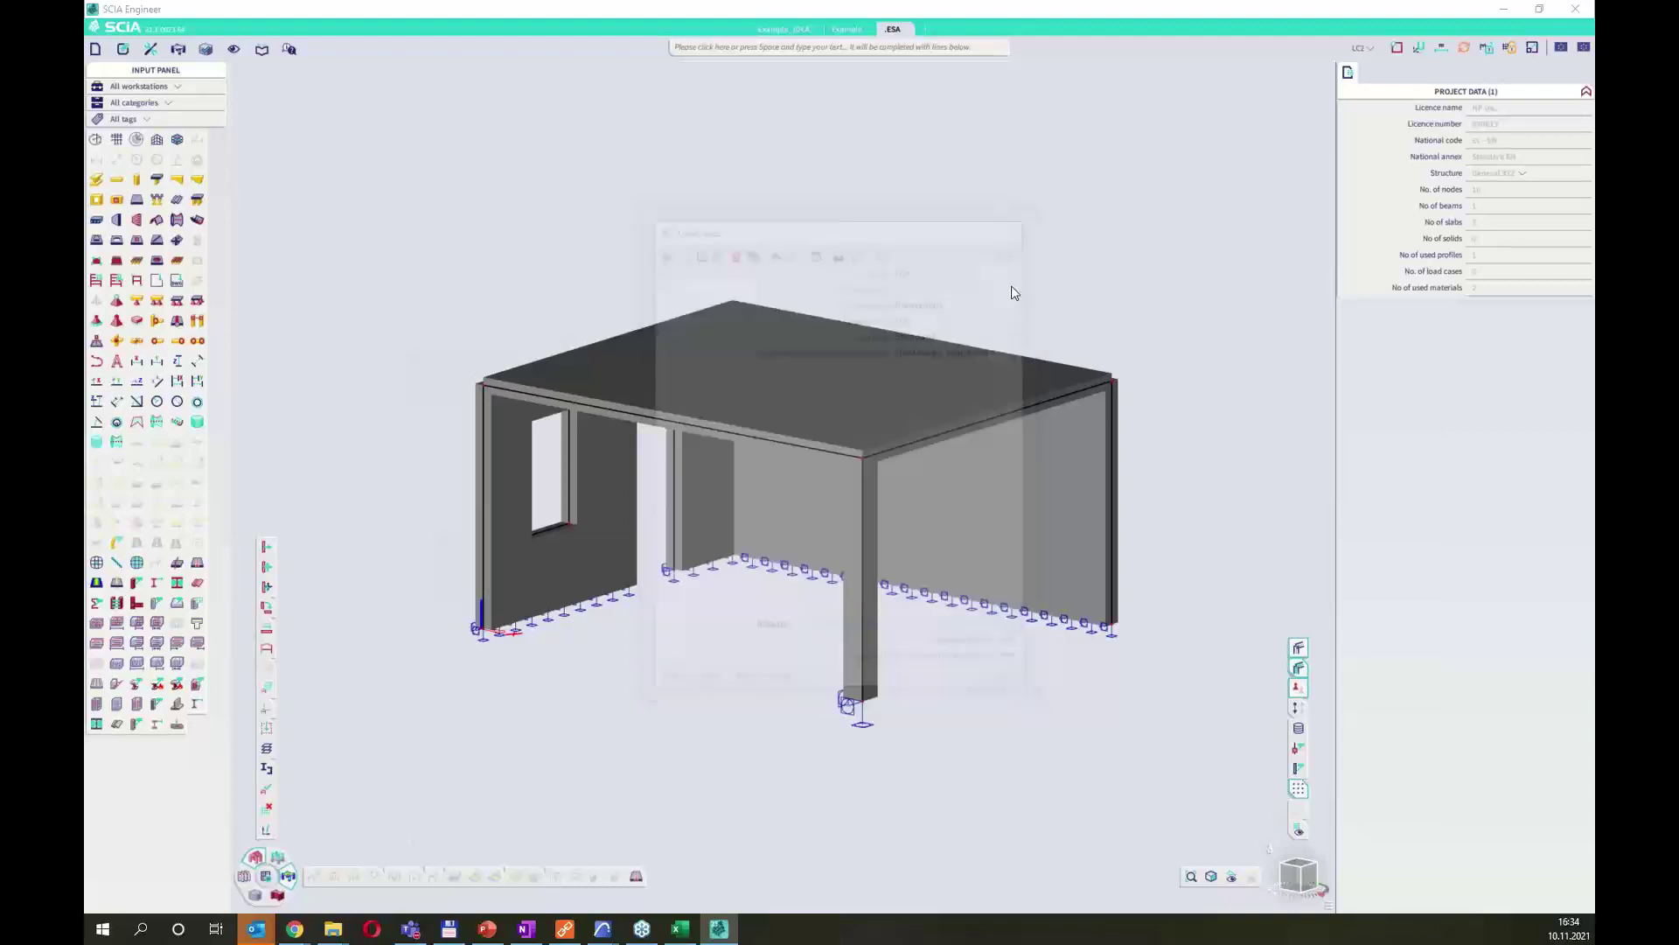
Apply a -1.00 kN/m² surface force in the local Z direction to the roof slab and the two visible outer walls.
left_click(1314, 886)
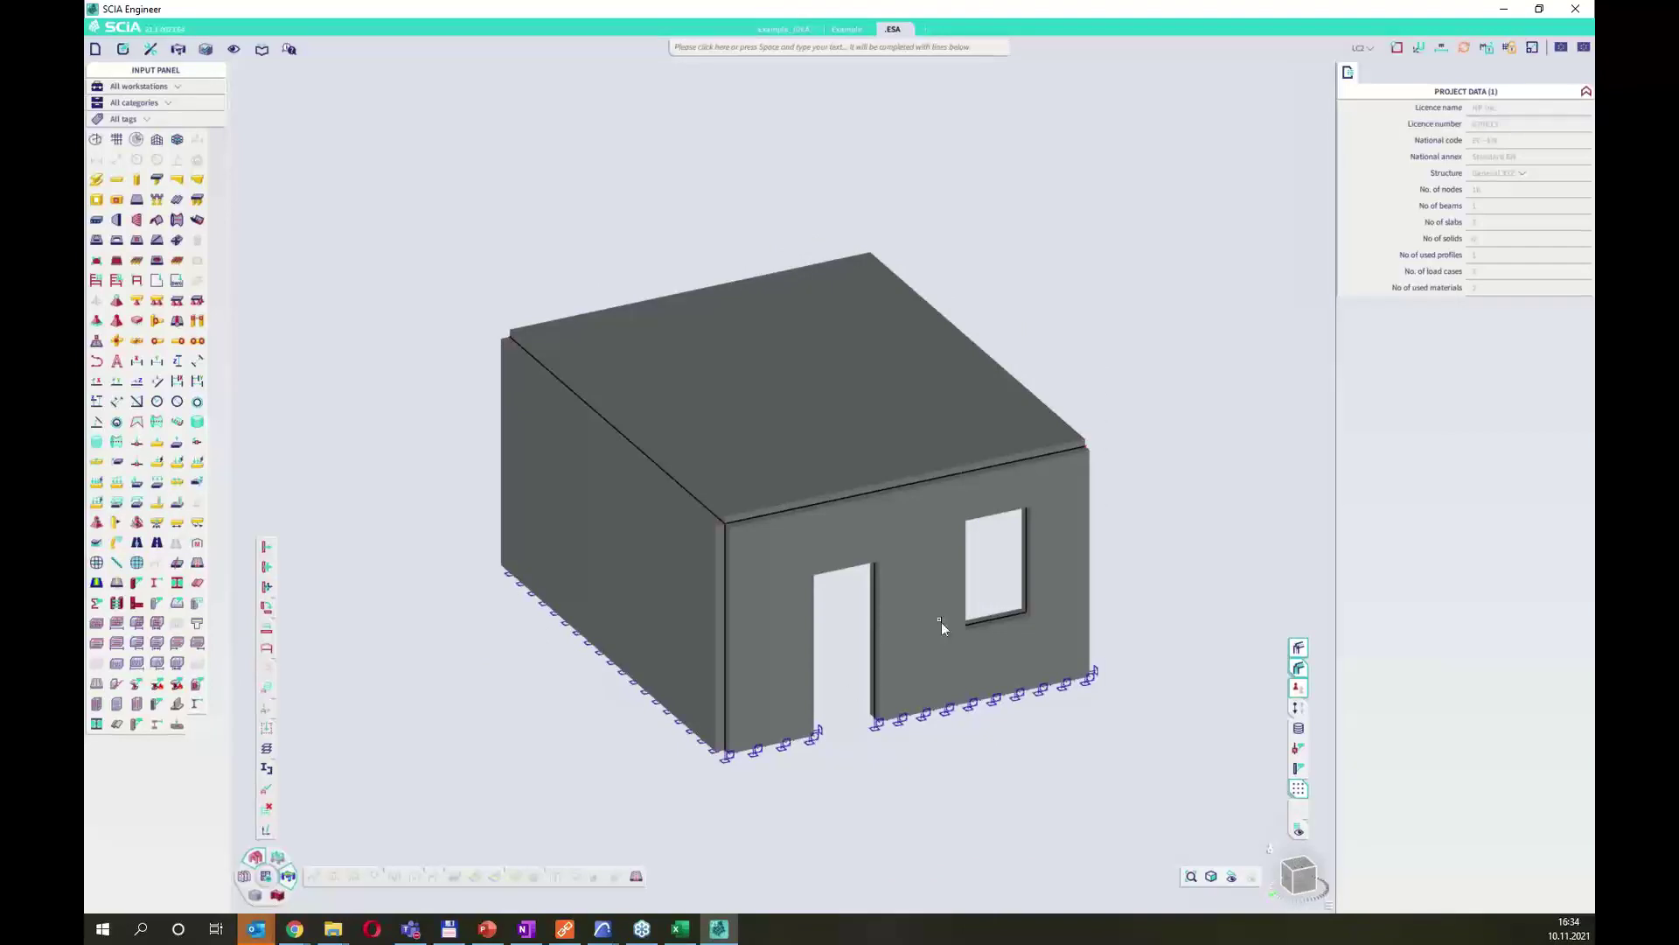
left_click(780, 51)
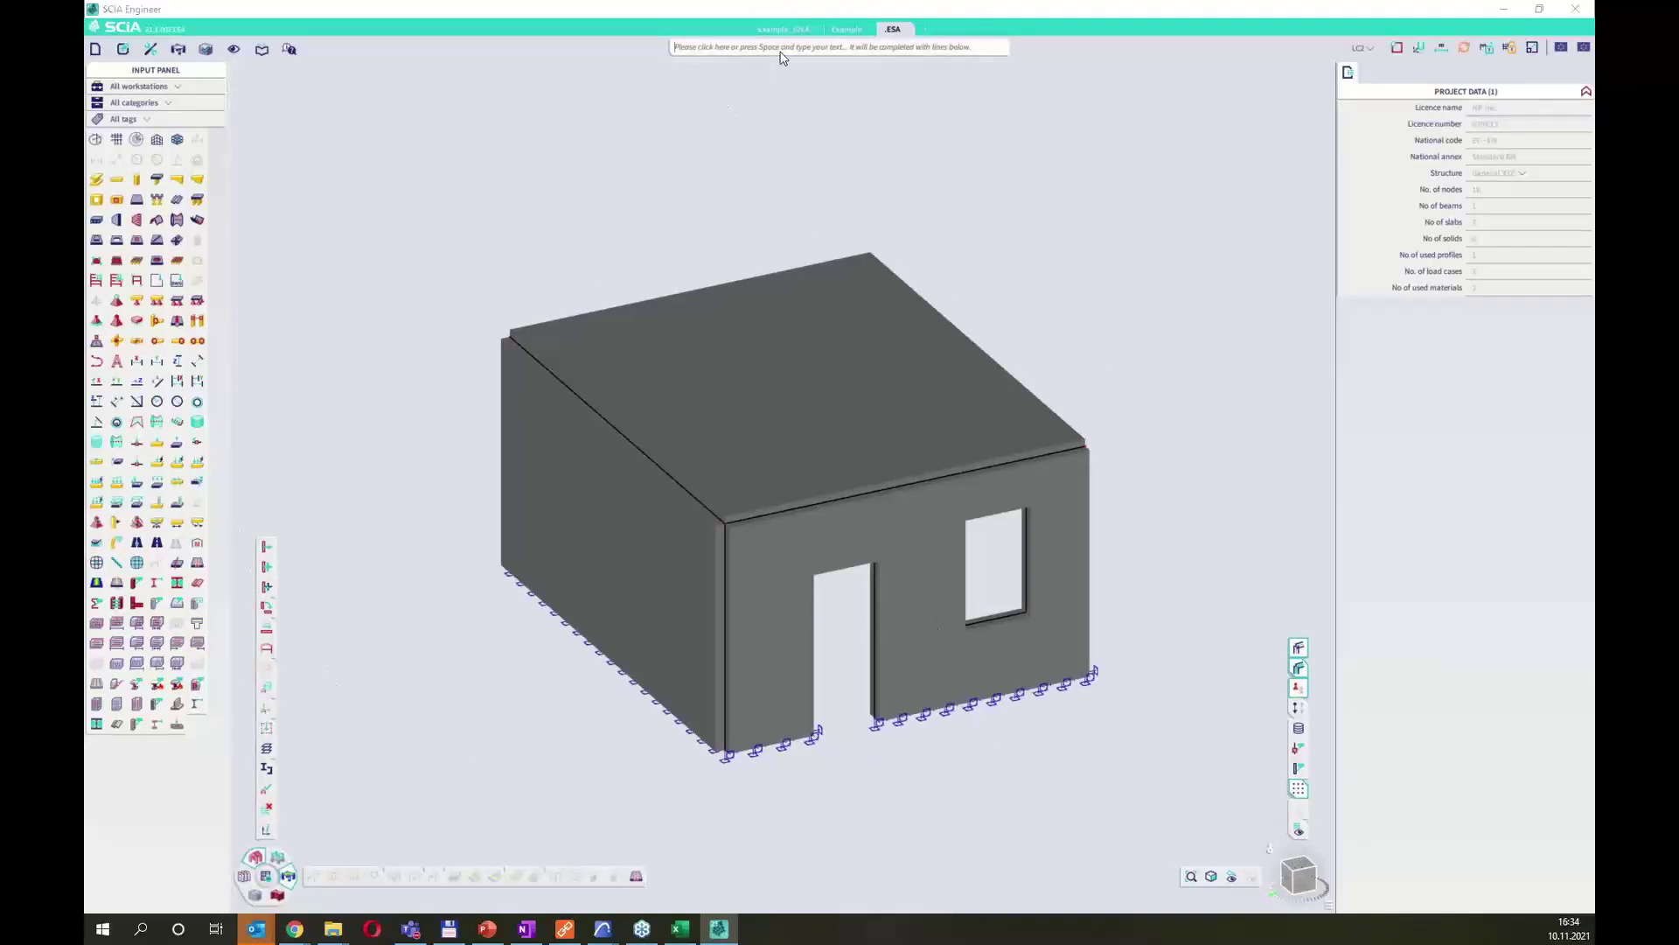
type("s")
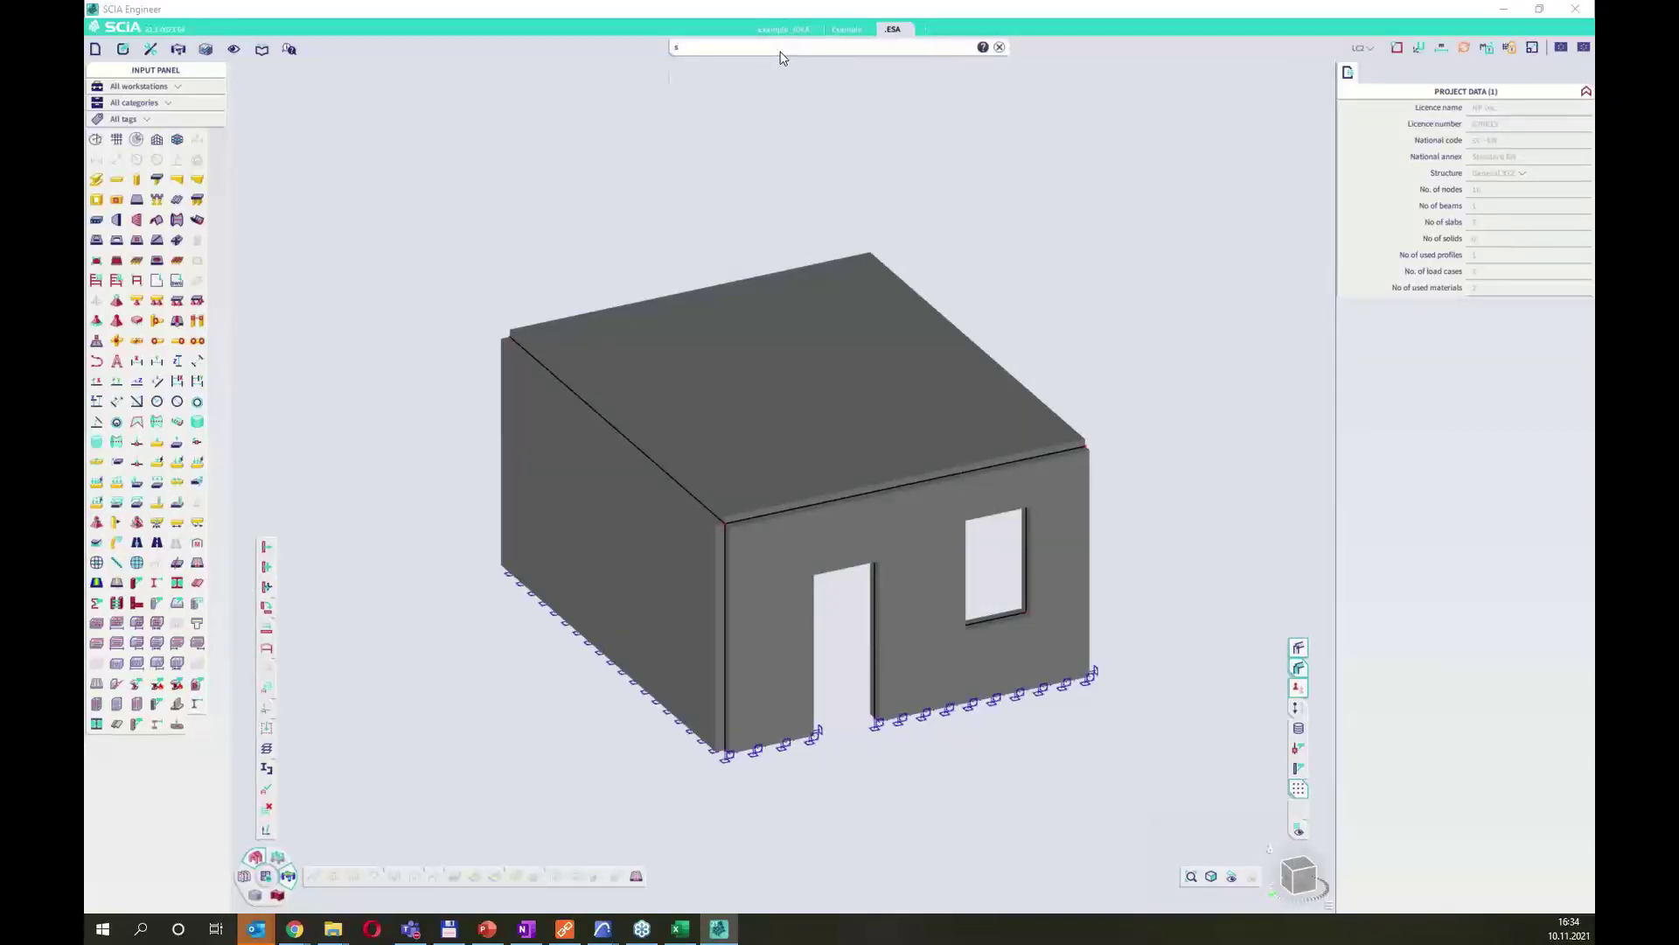
type("upport")
left_click(774, 91)
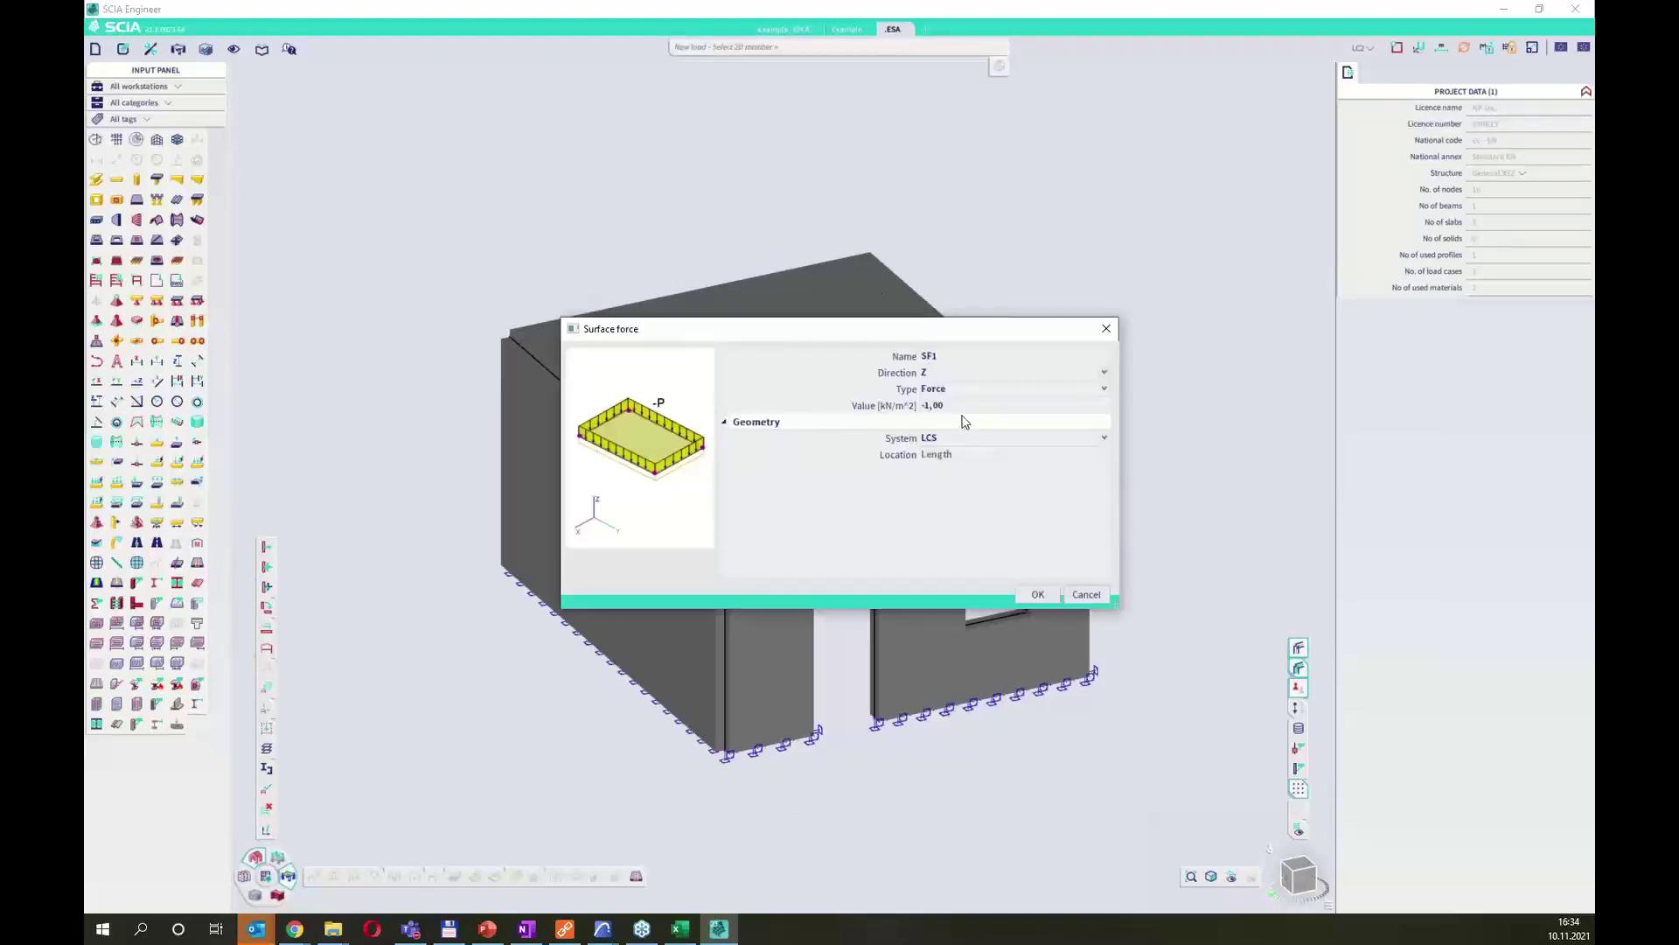
left_click(1037, 593)
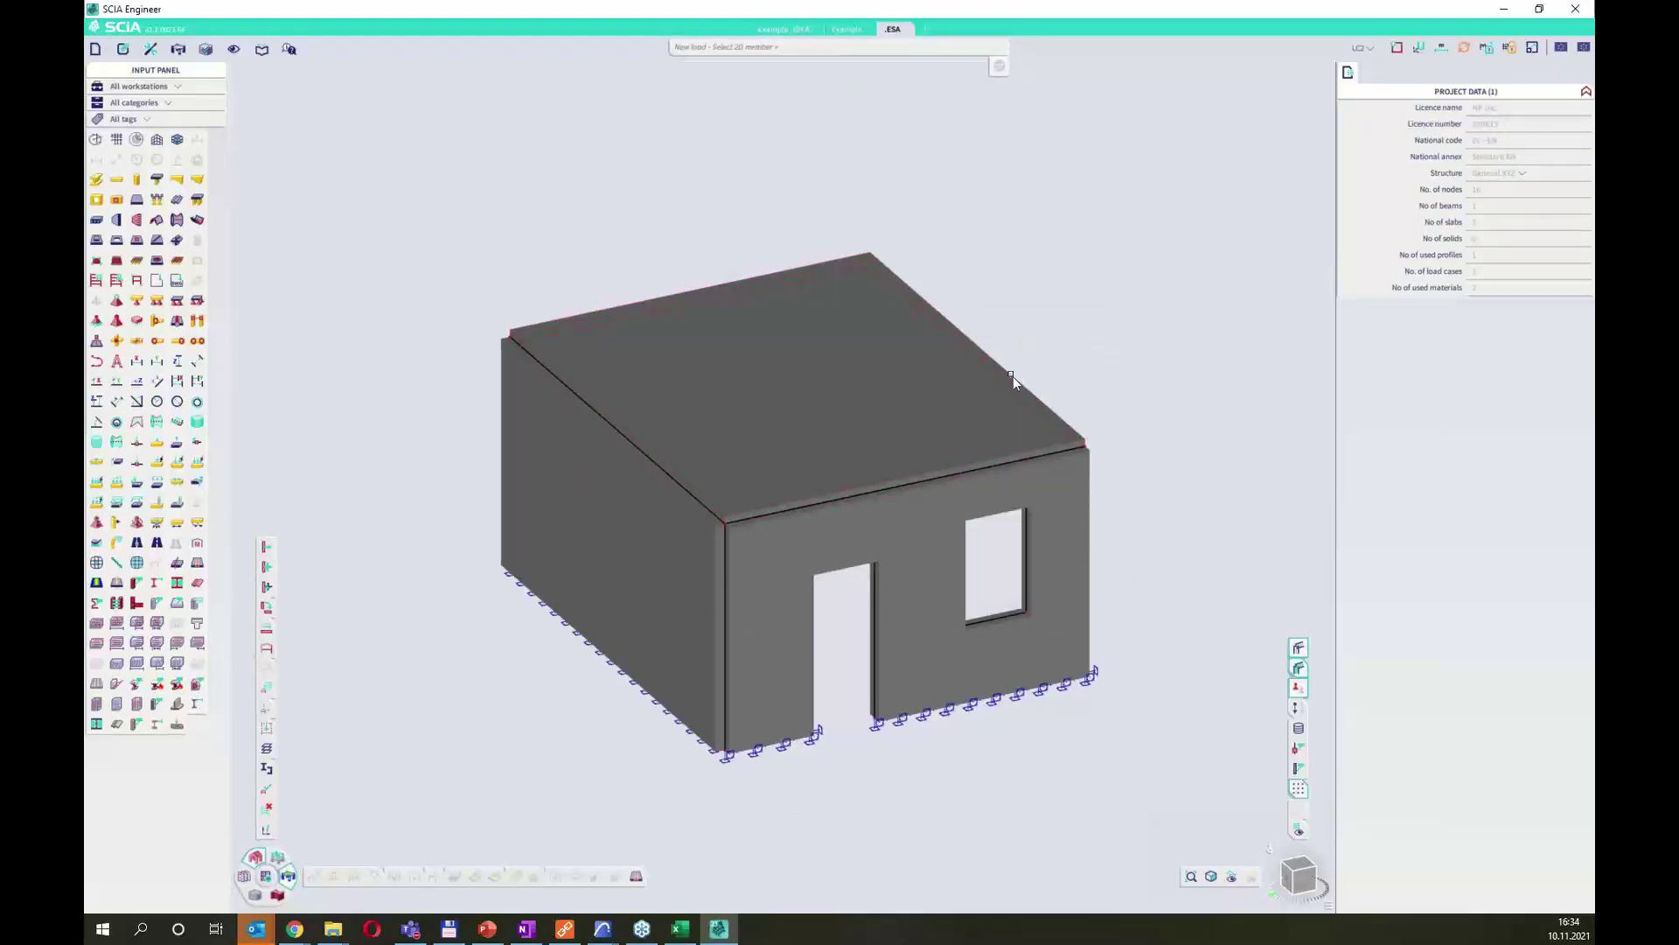
left_click(1011, 377)
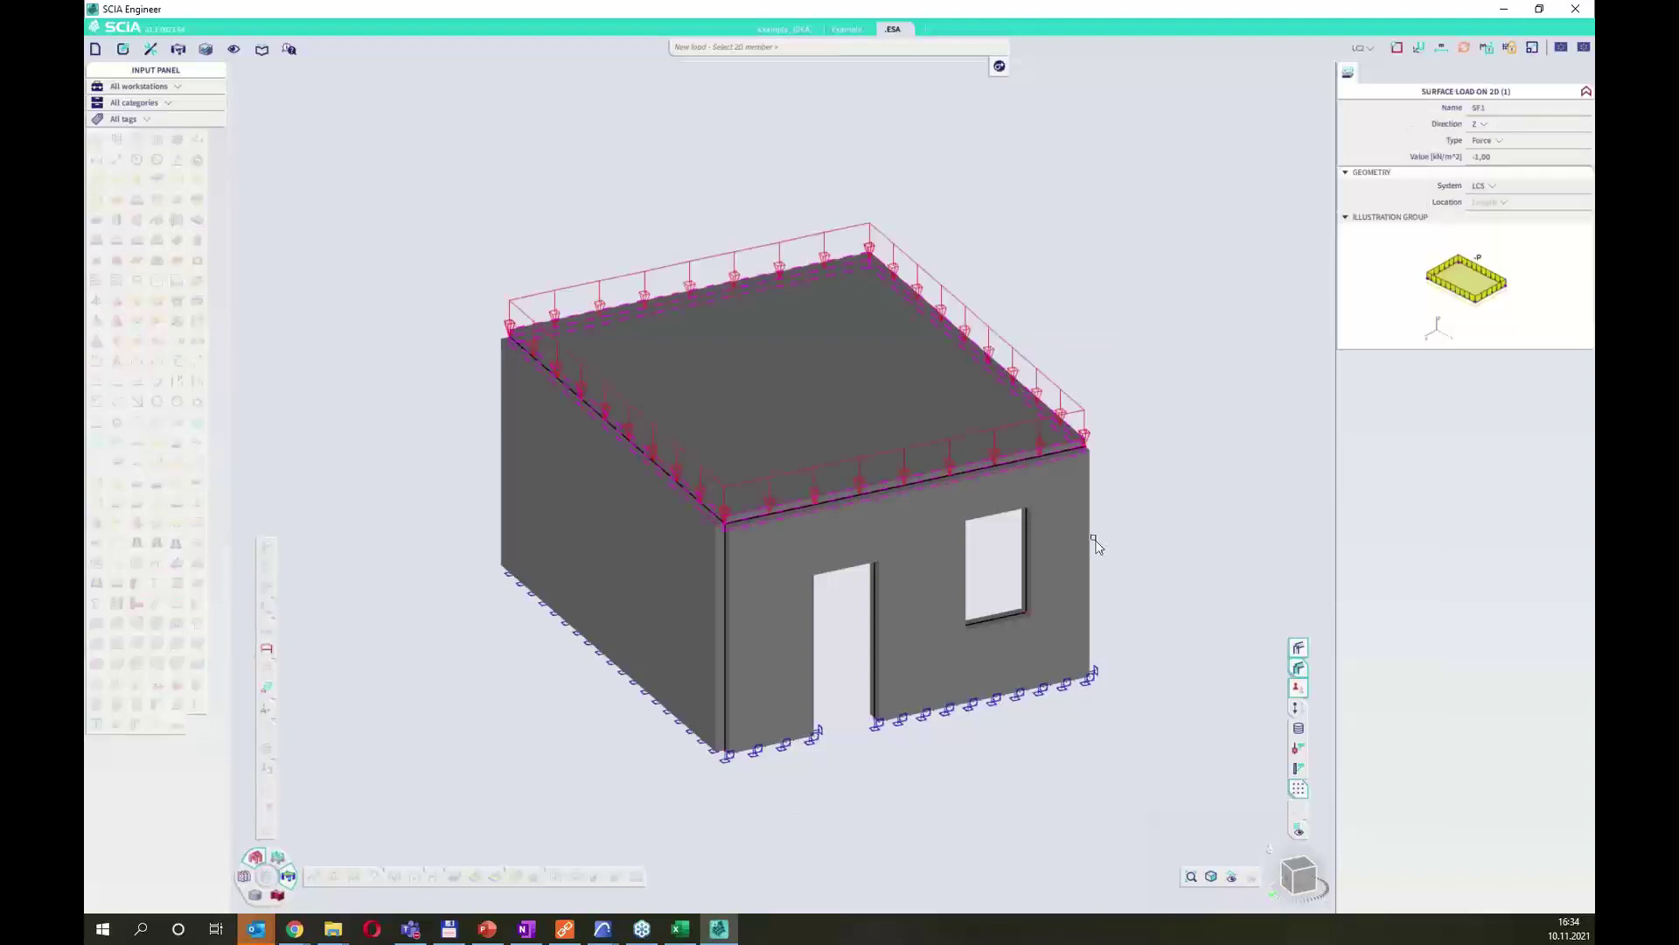
left_click(1060, 548)
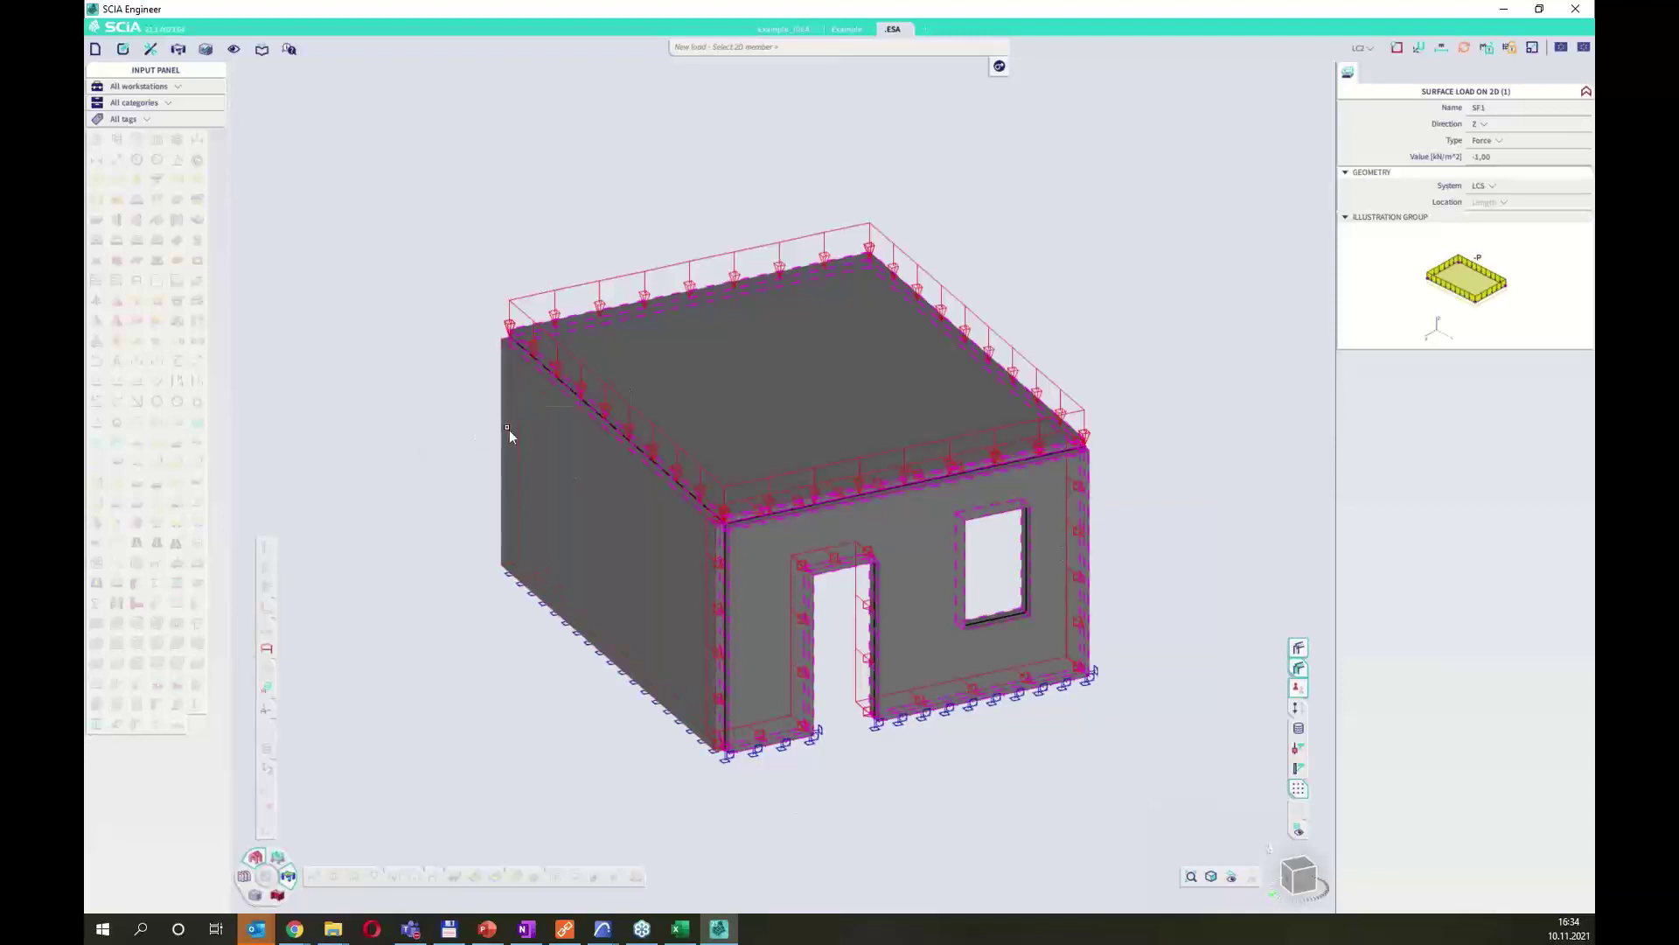
left_click(510, 432)
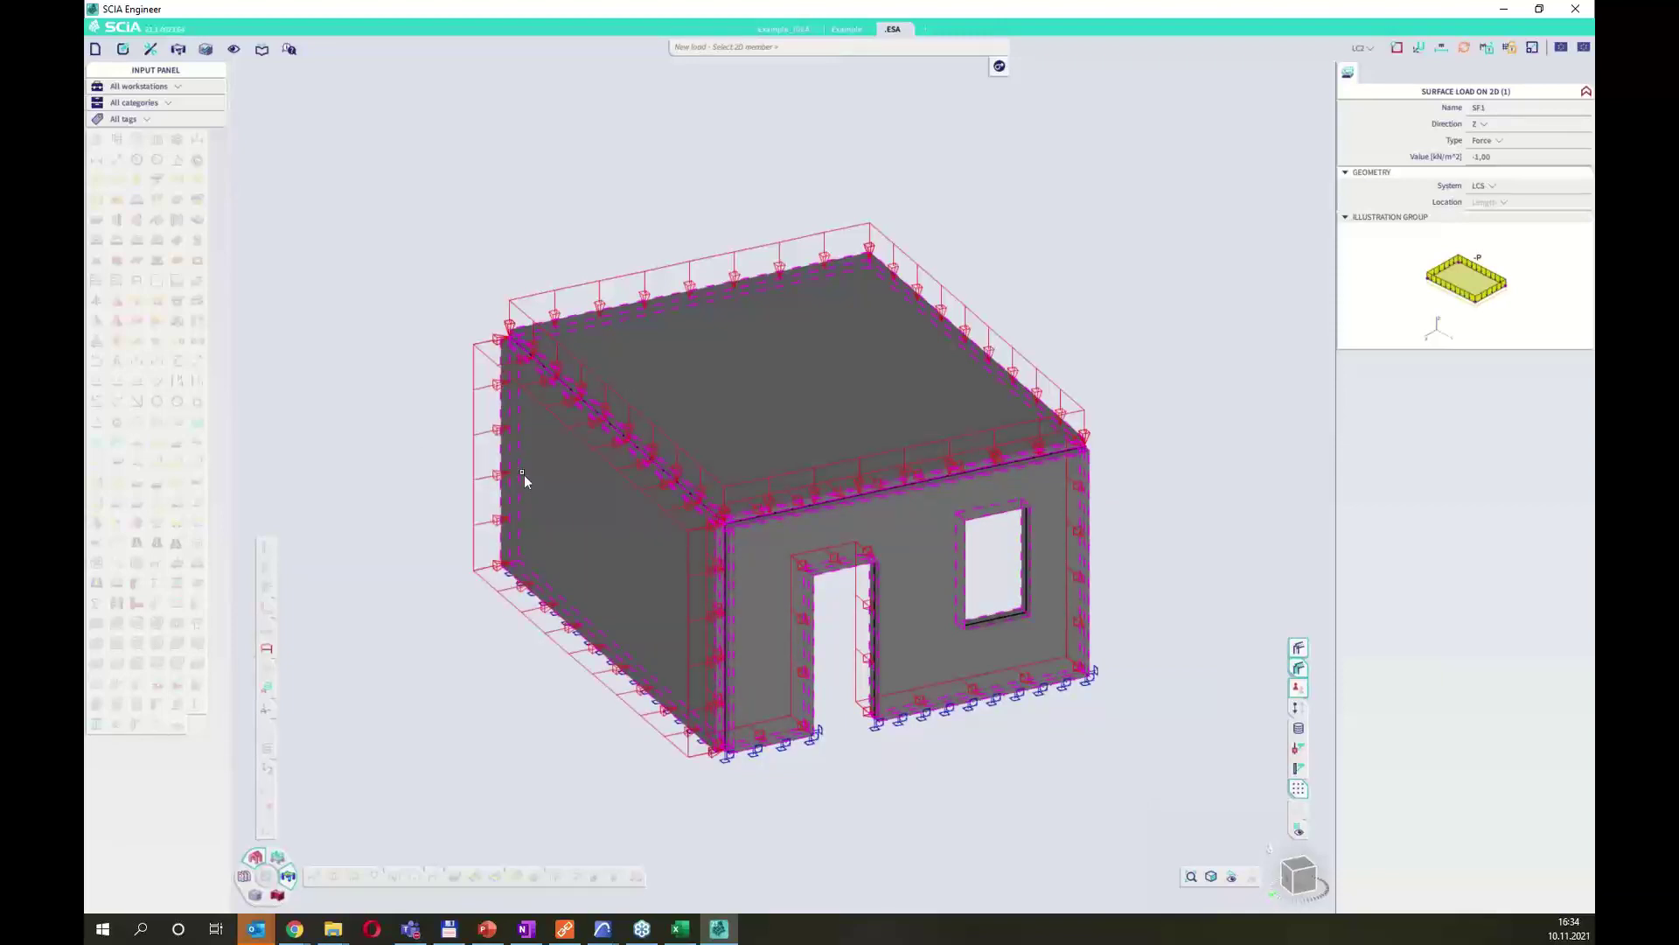
left_click(523, 474)
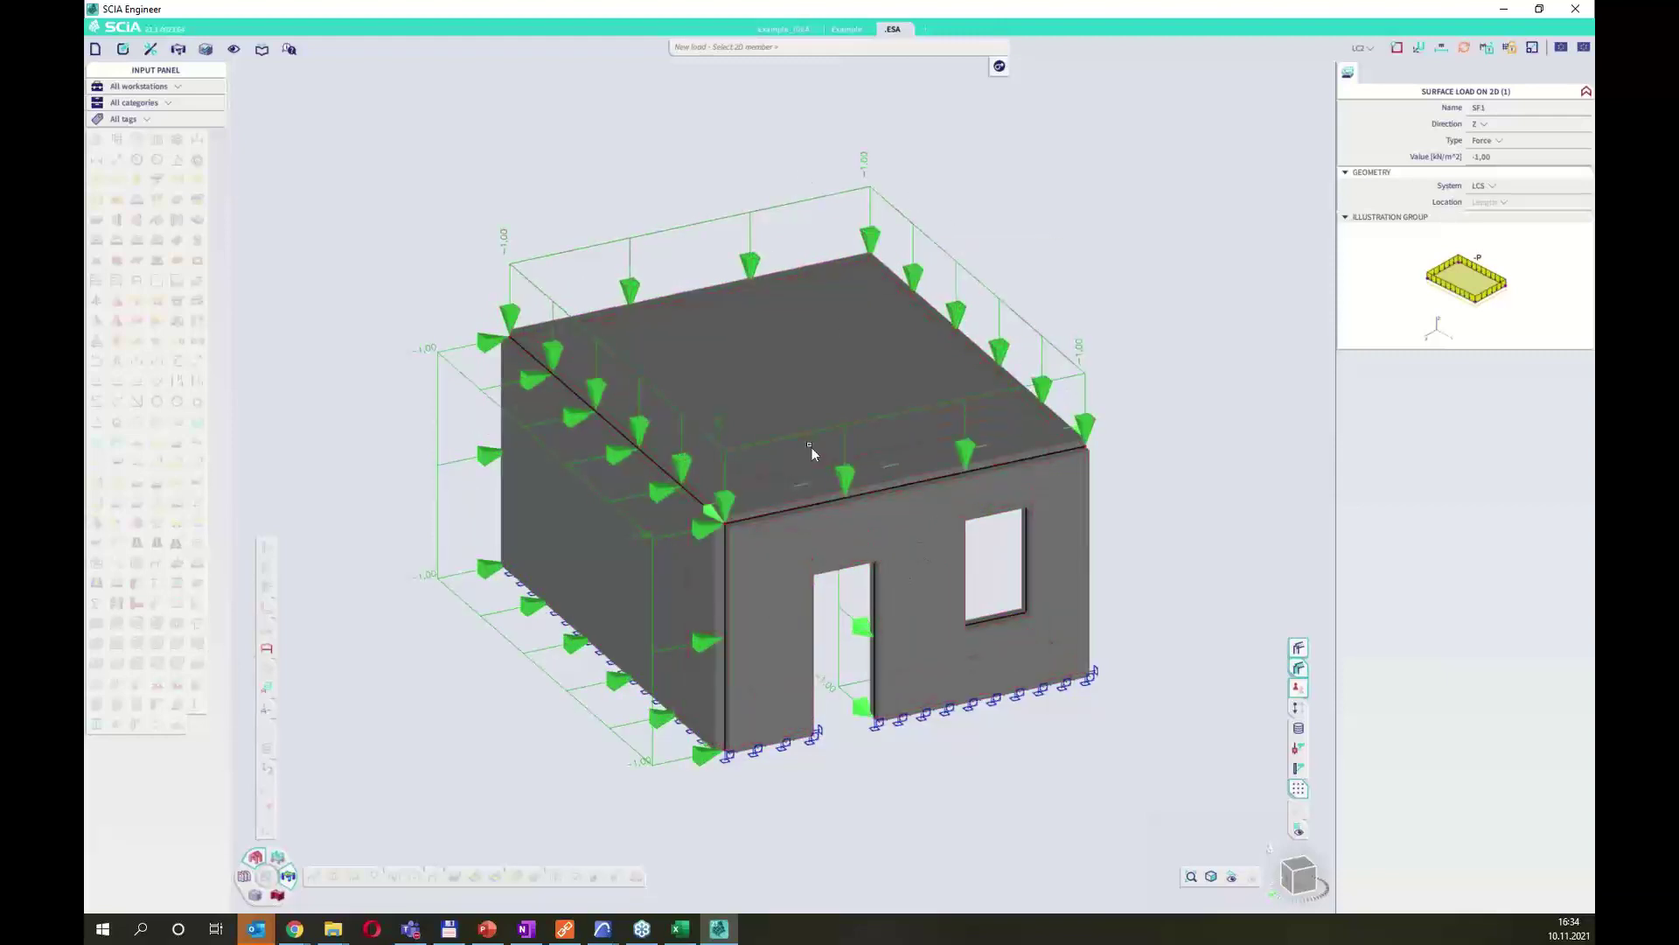
key("Escape")
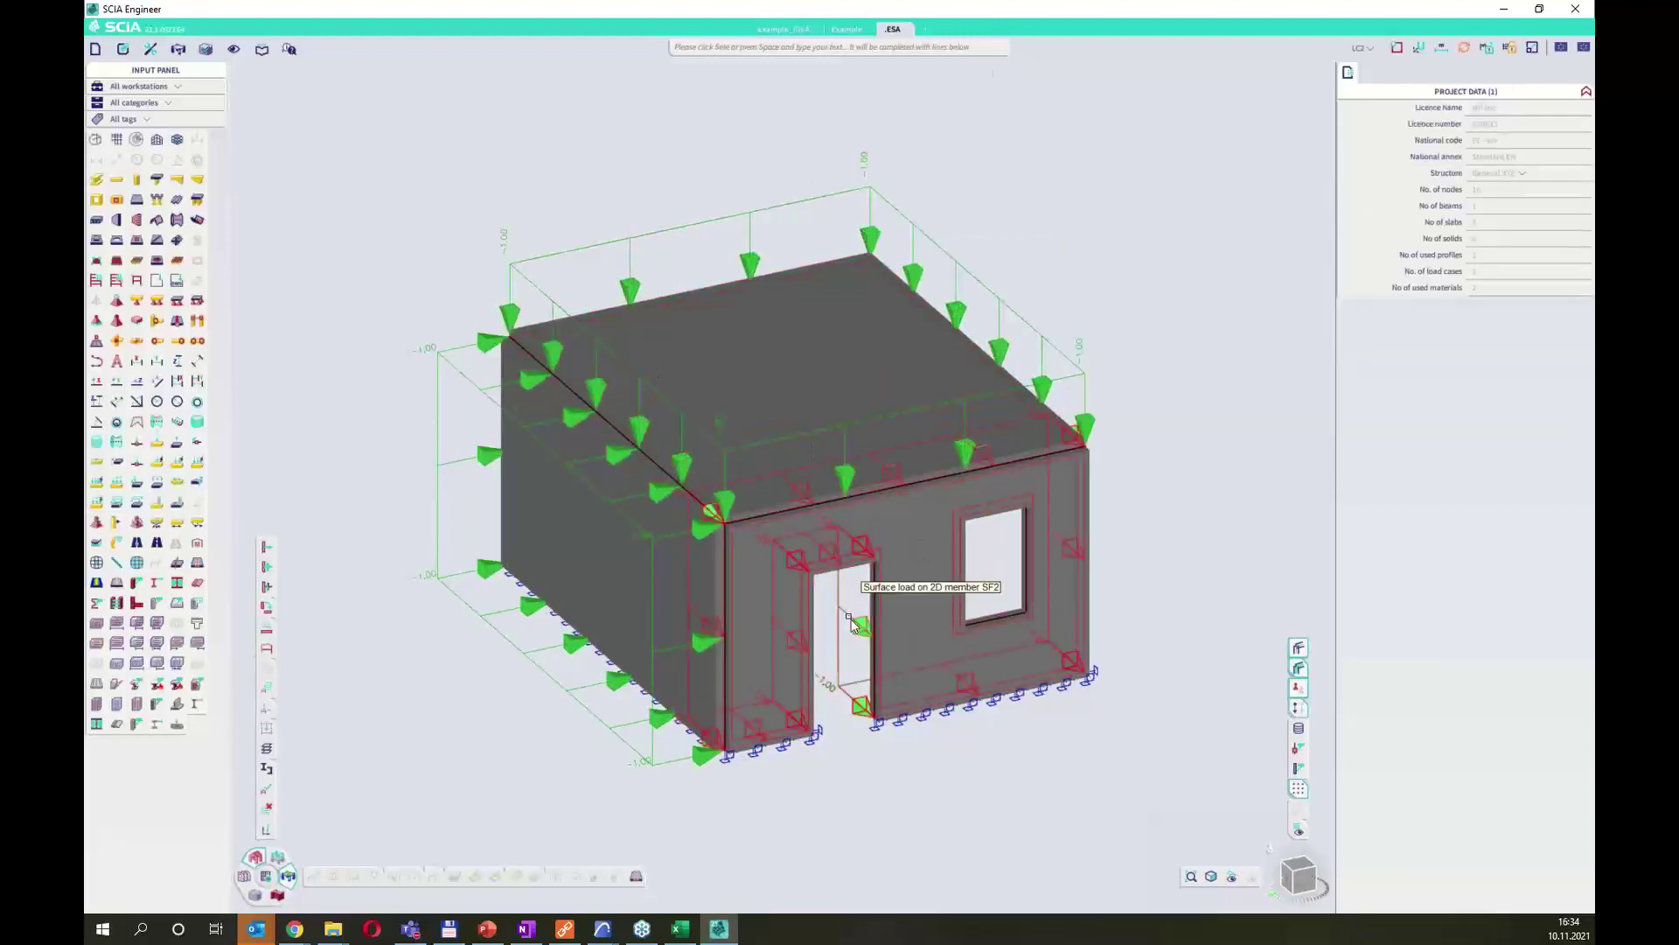
Set the surface load on the wall with the door and window to 1.00 kN/m².
key("Return")
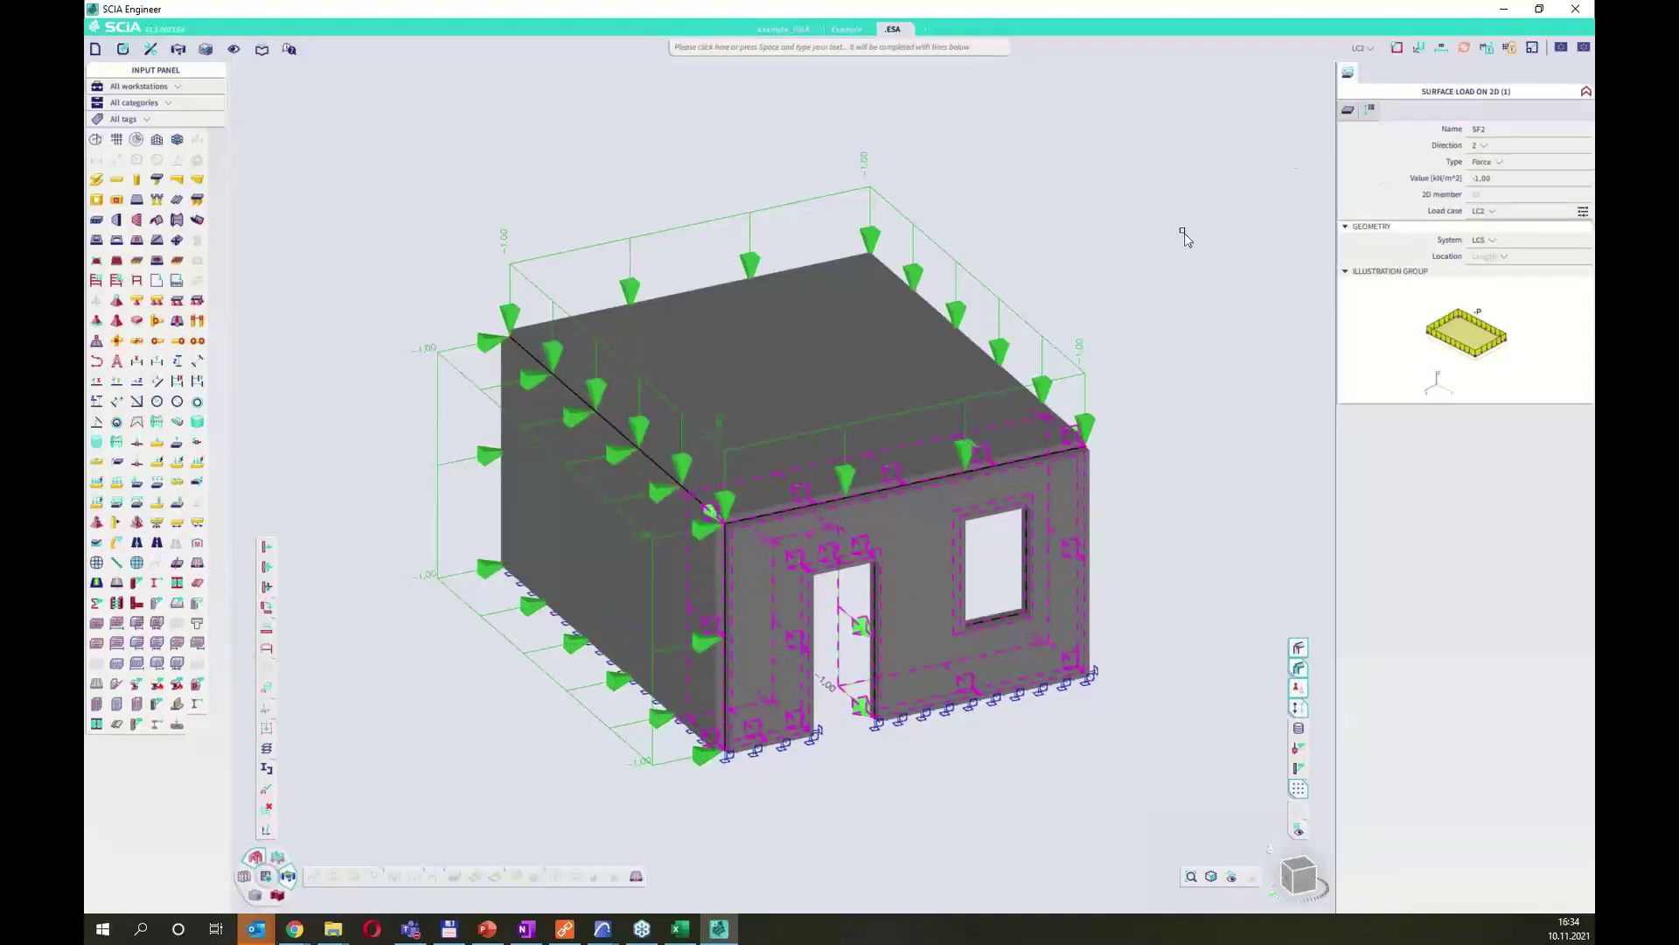
left_click(1505, 179)
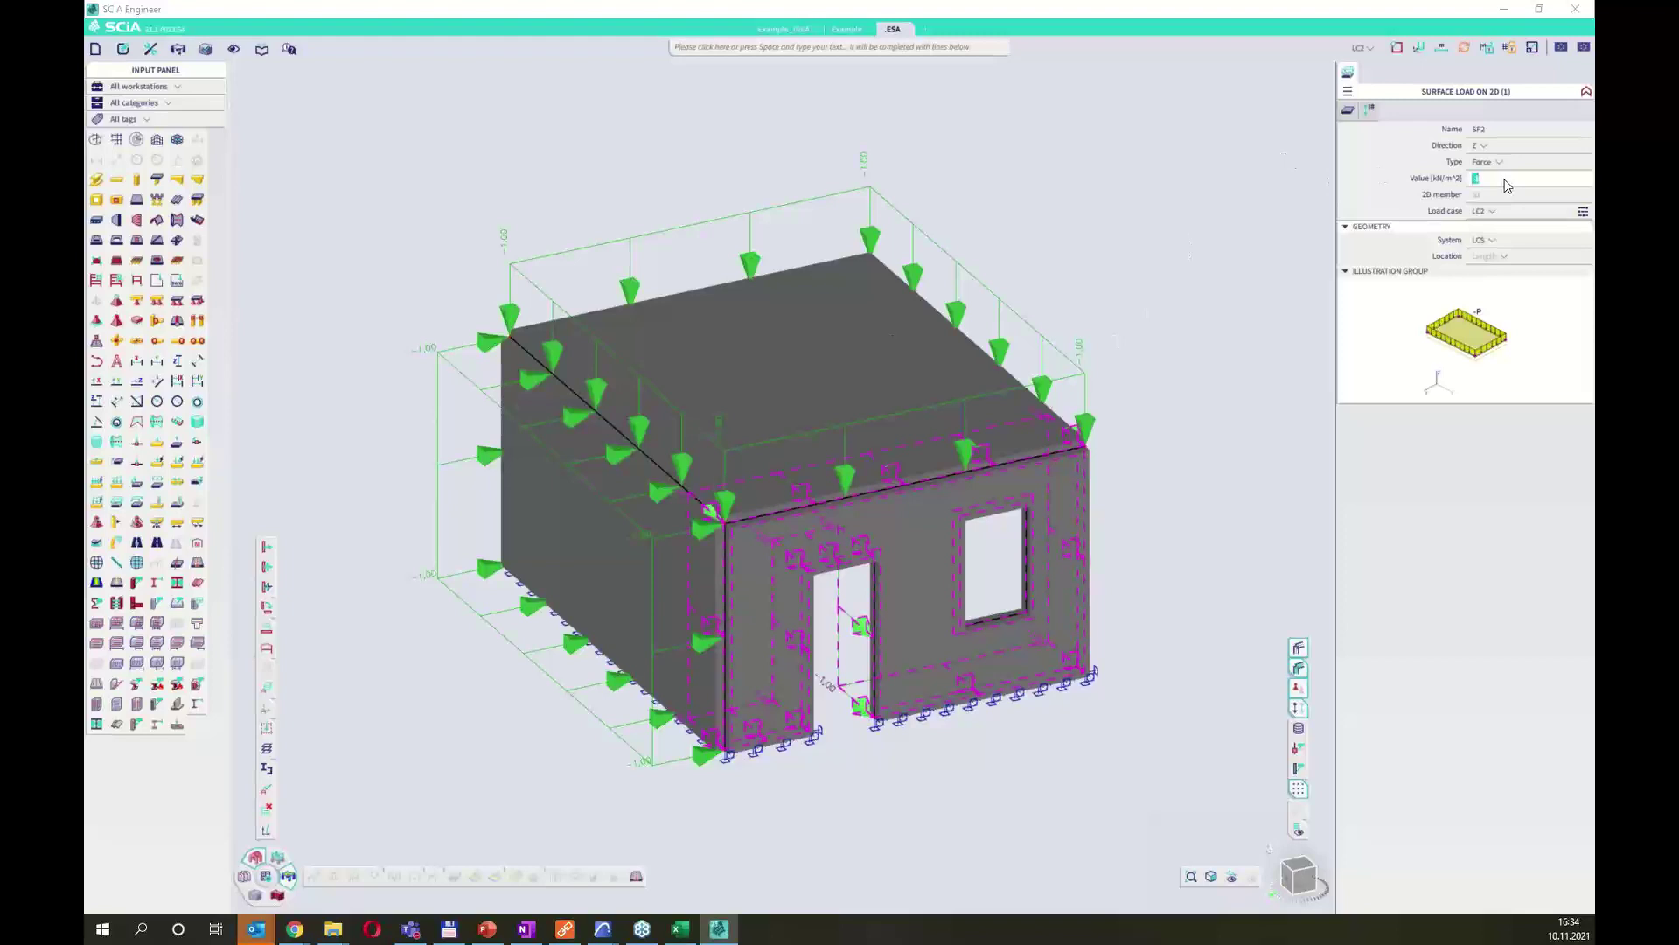
key("Return")
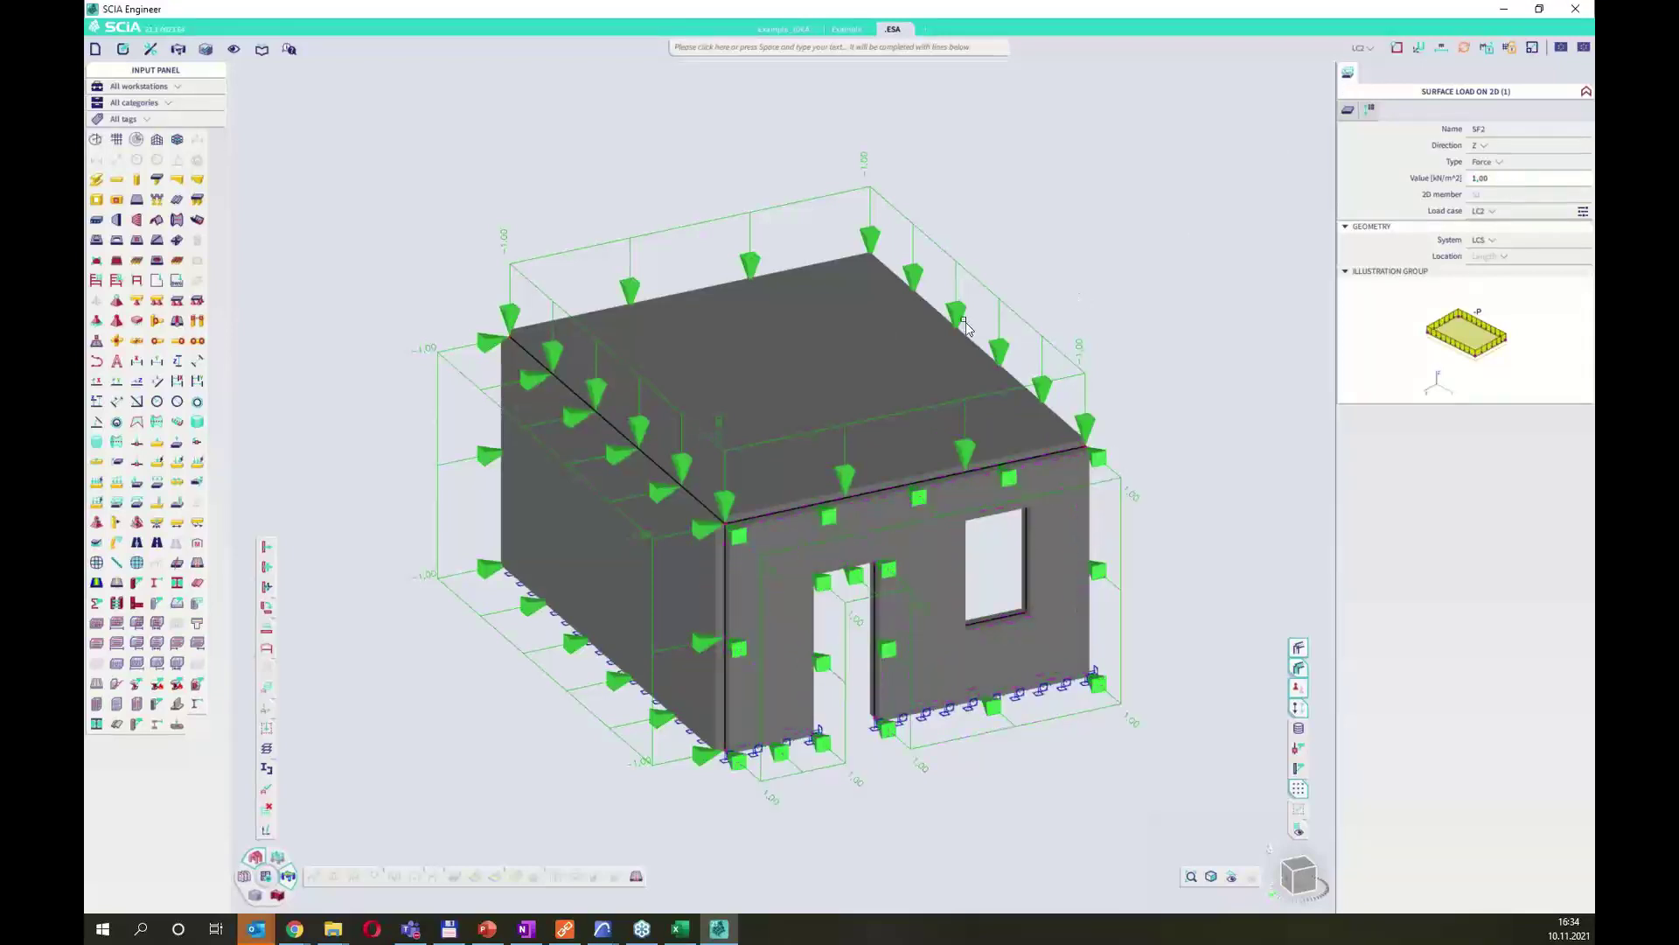
Check the applied surface loads from the open side and review the contents of the automatic ULS-Set B load combination.
left_click(1274, 890)
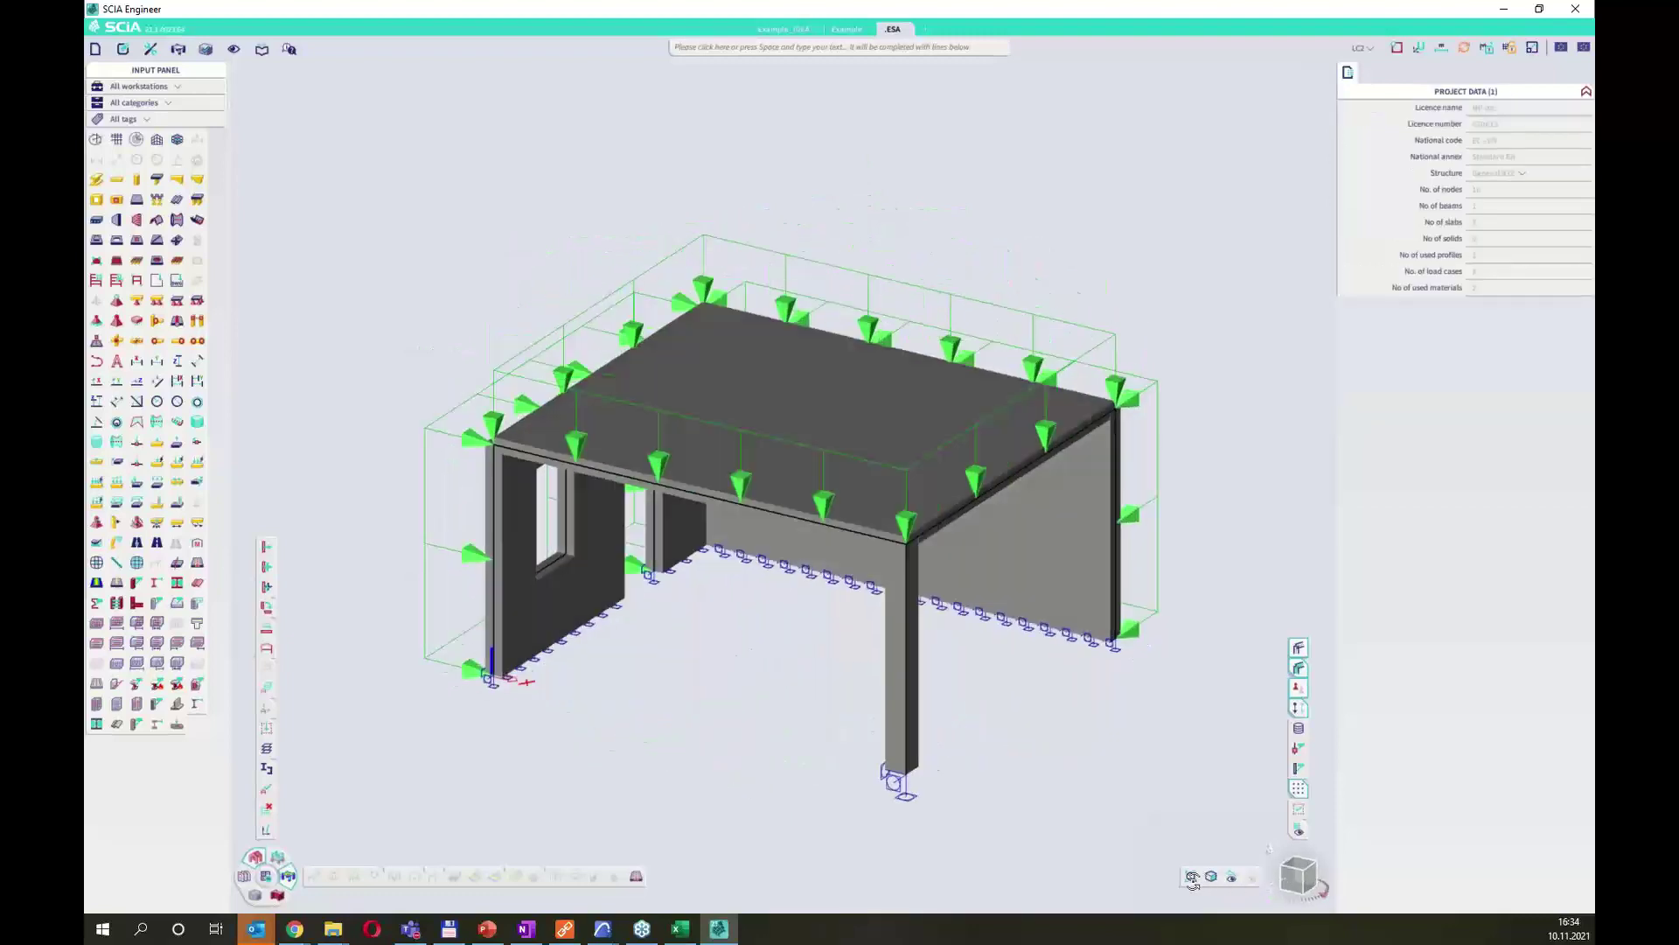
left_click(1192, 876)
left_click(892, 594)
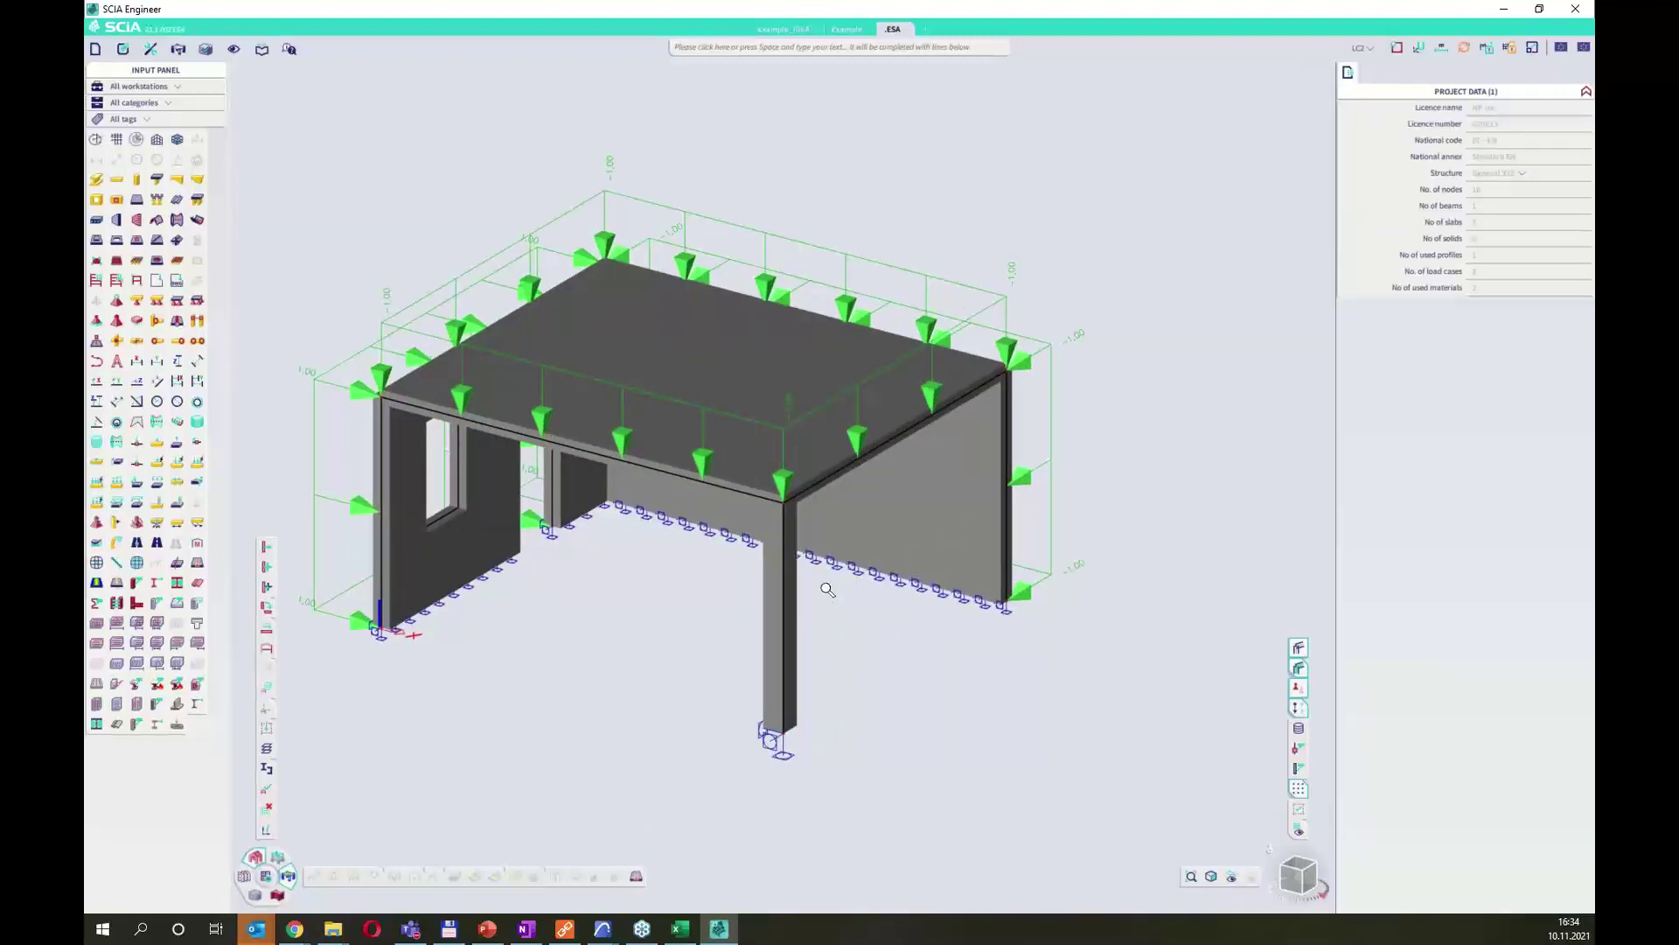
scroll(827, 589, "down", 2)
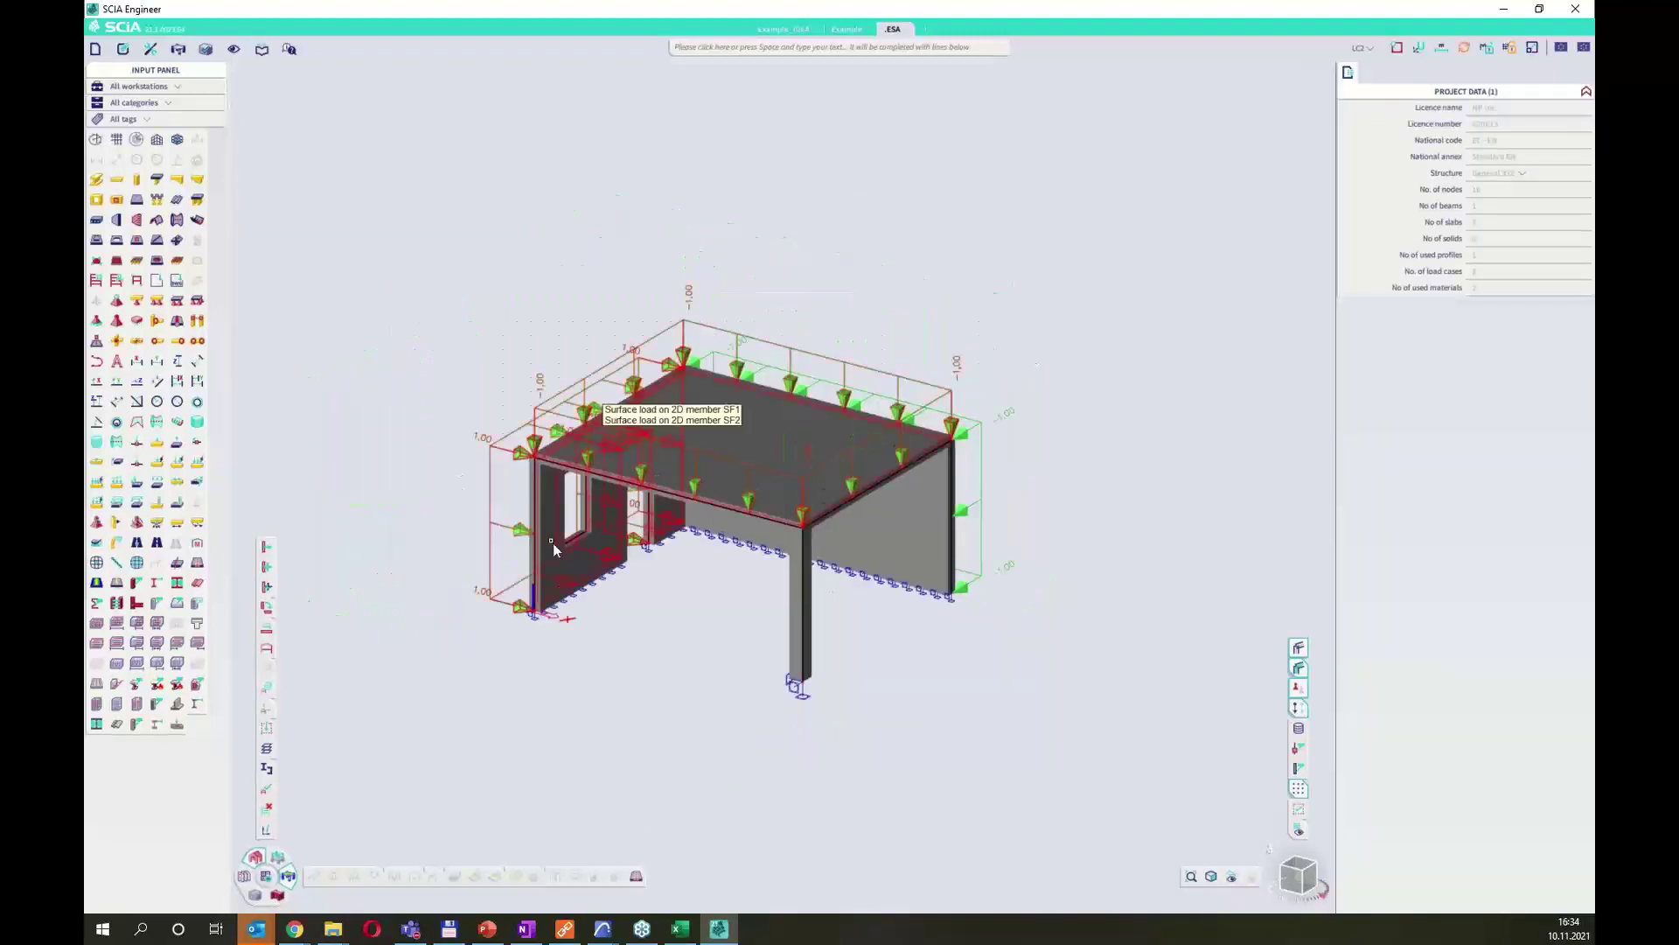
left_click(777, 49)
type("combina")
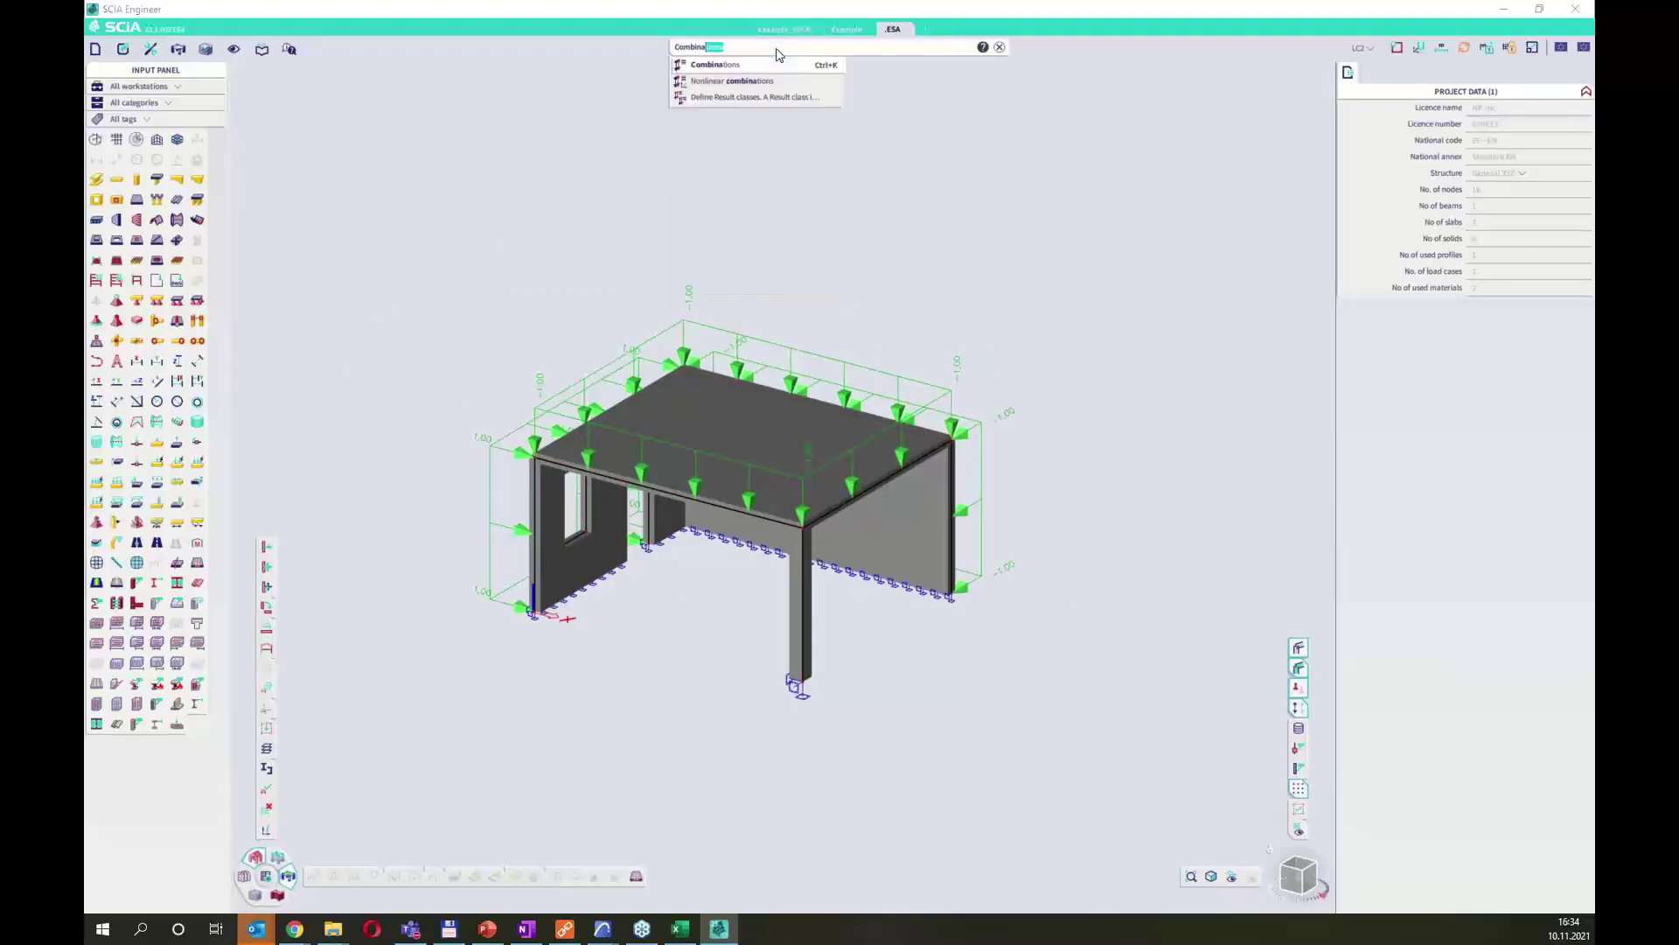
key("Return")
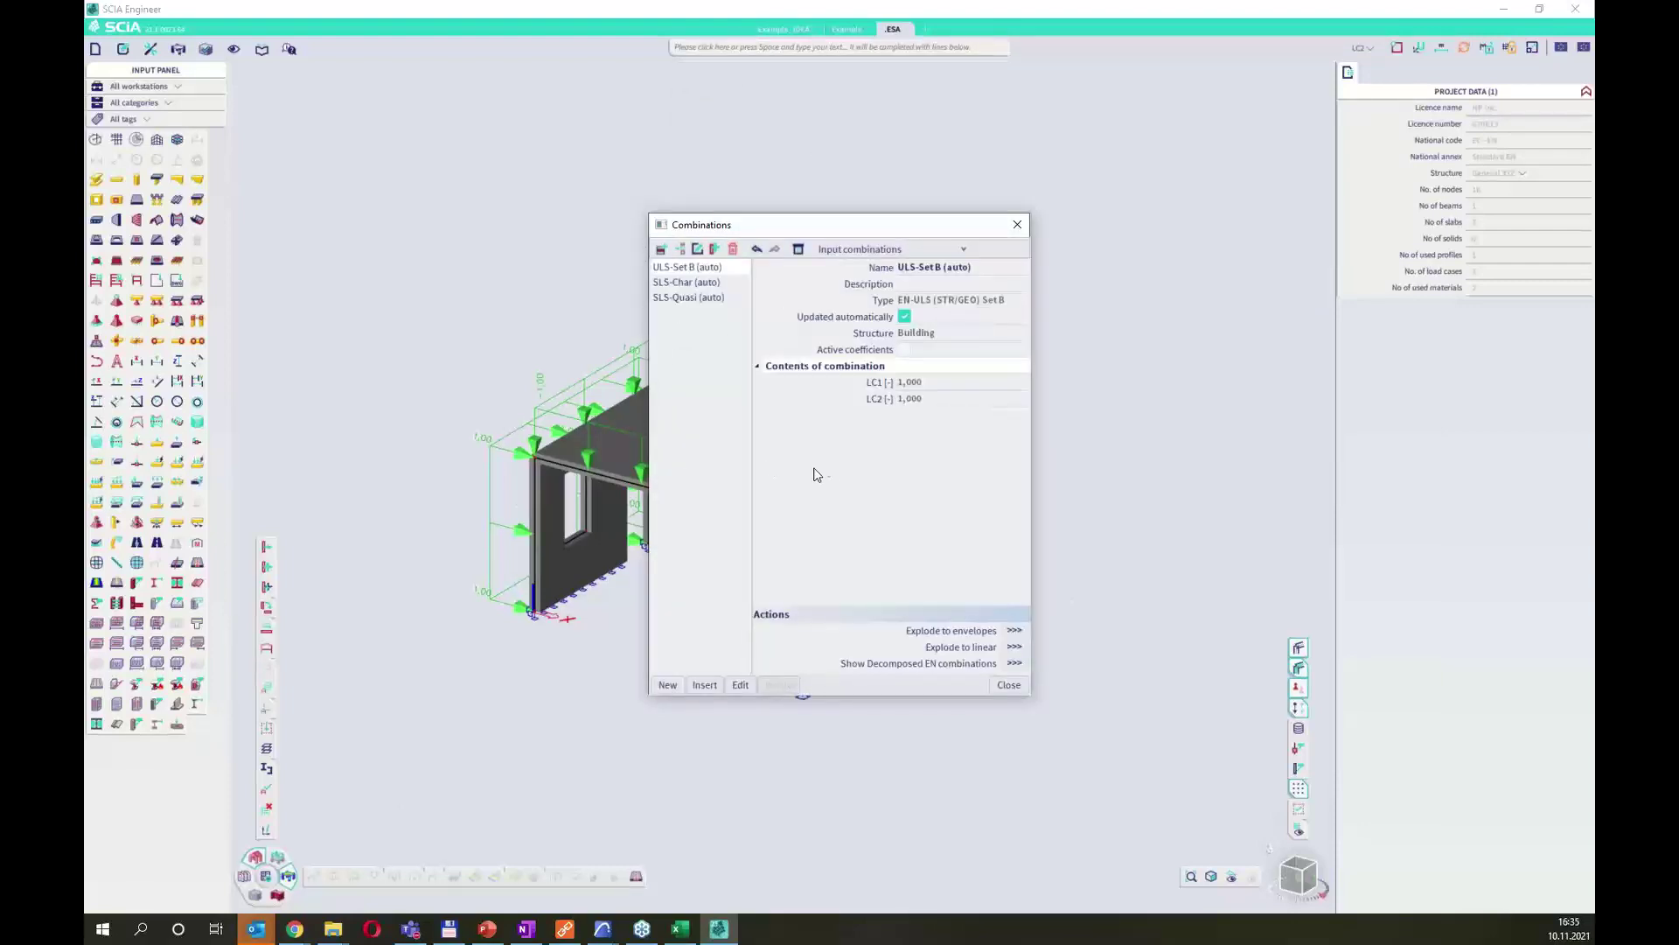
left_click(1017, 224)
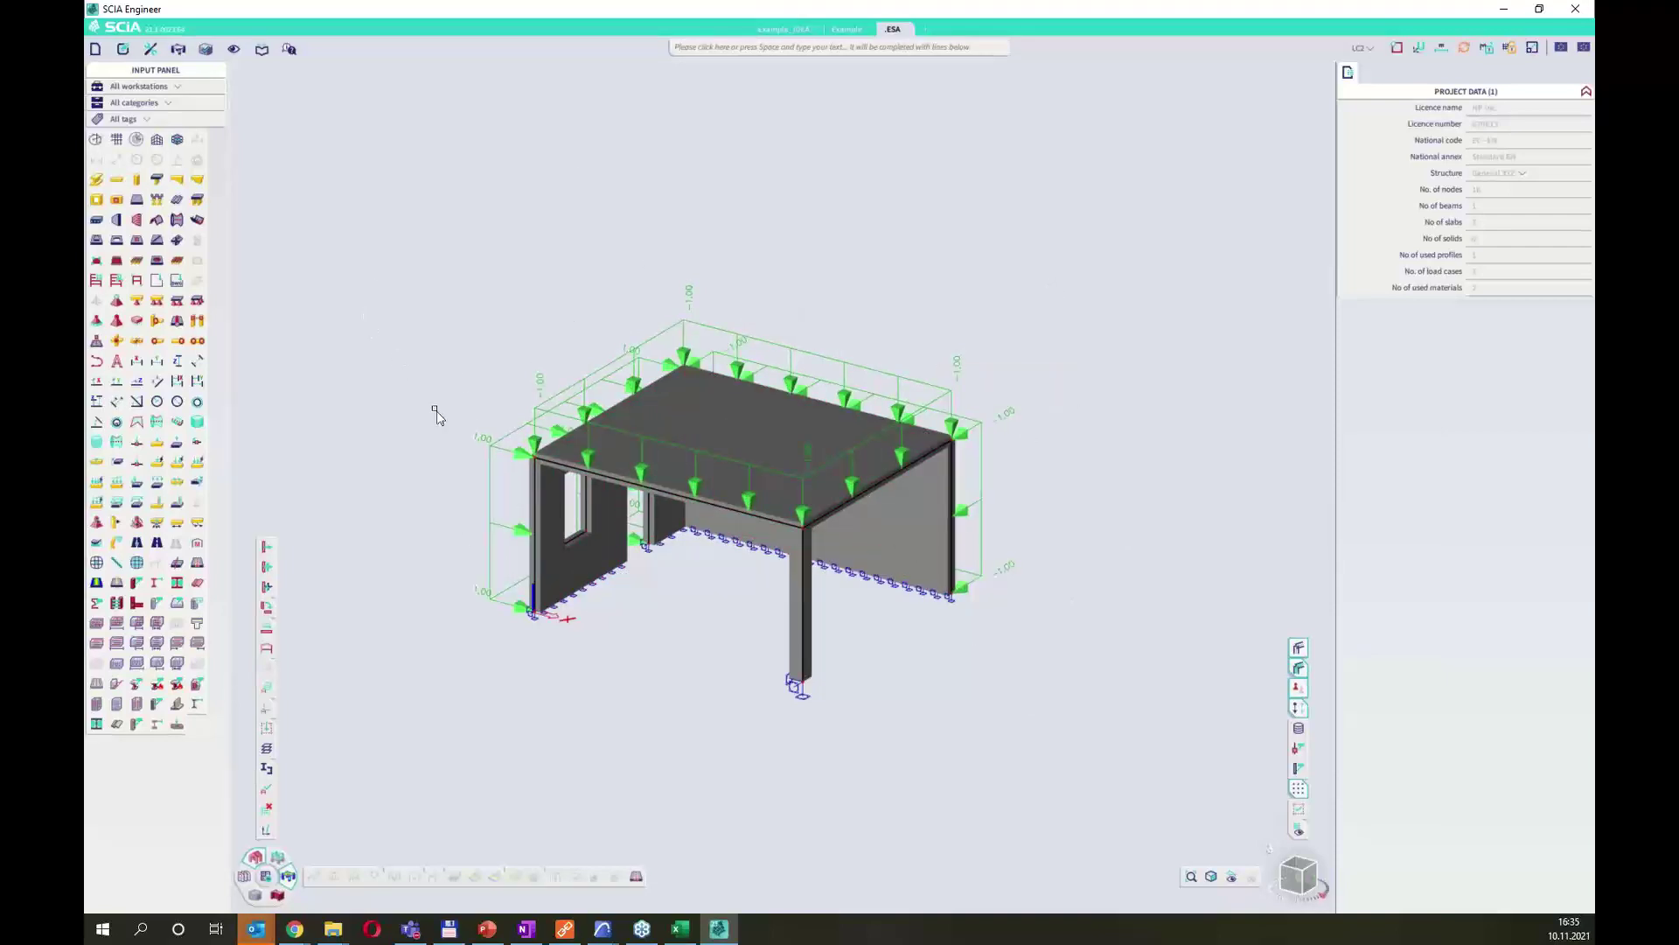
Switch to the Simple_axample_AM_2 project in ARCHICAD.
mouse_move(603, 928)
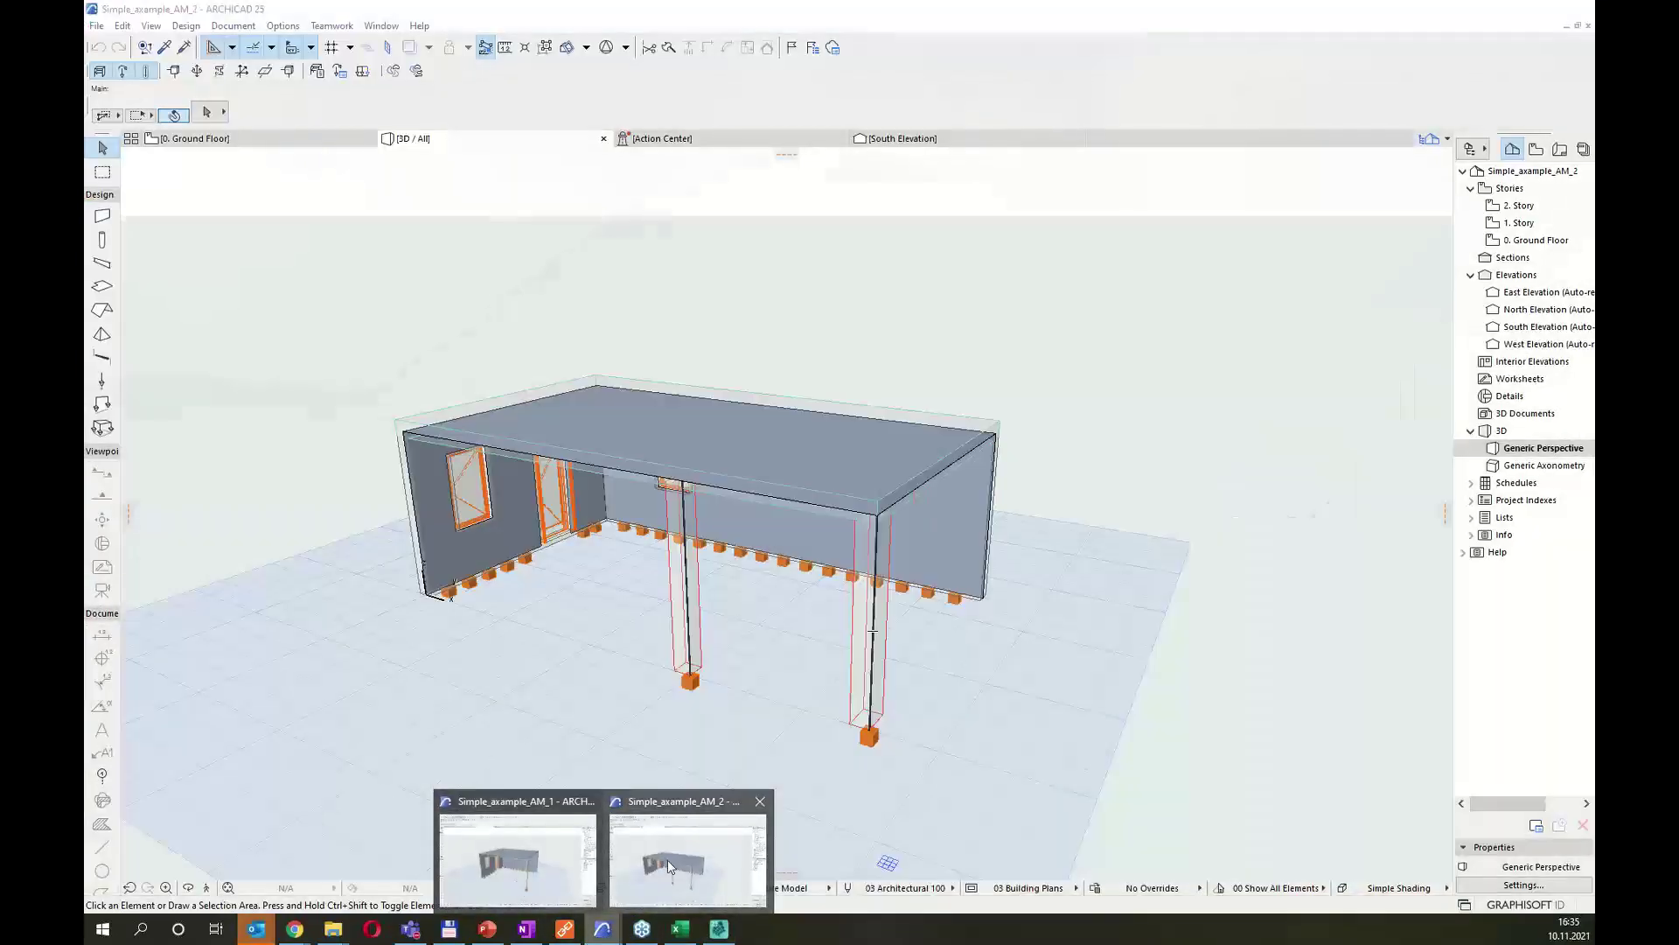
left_click(668, 859)
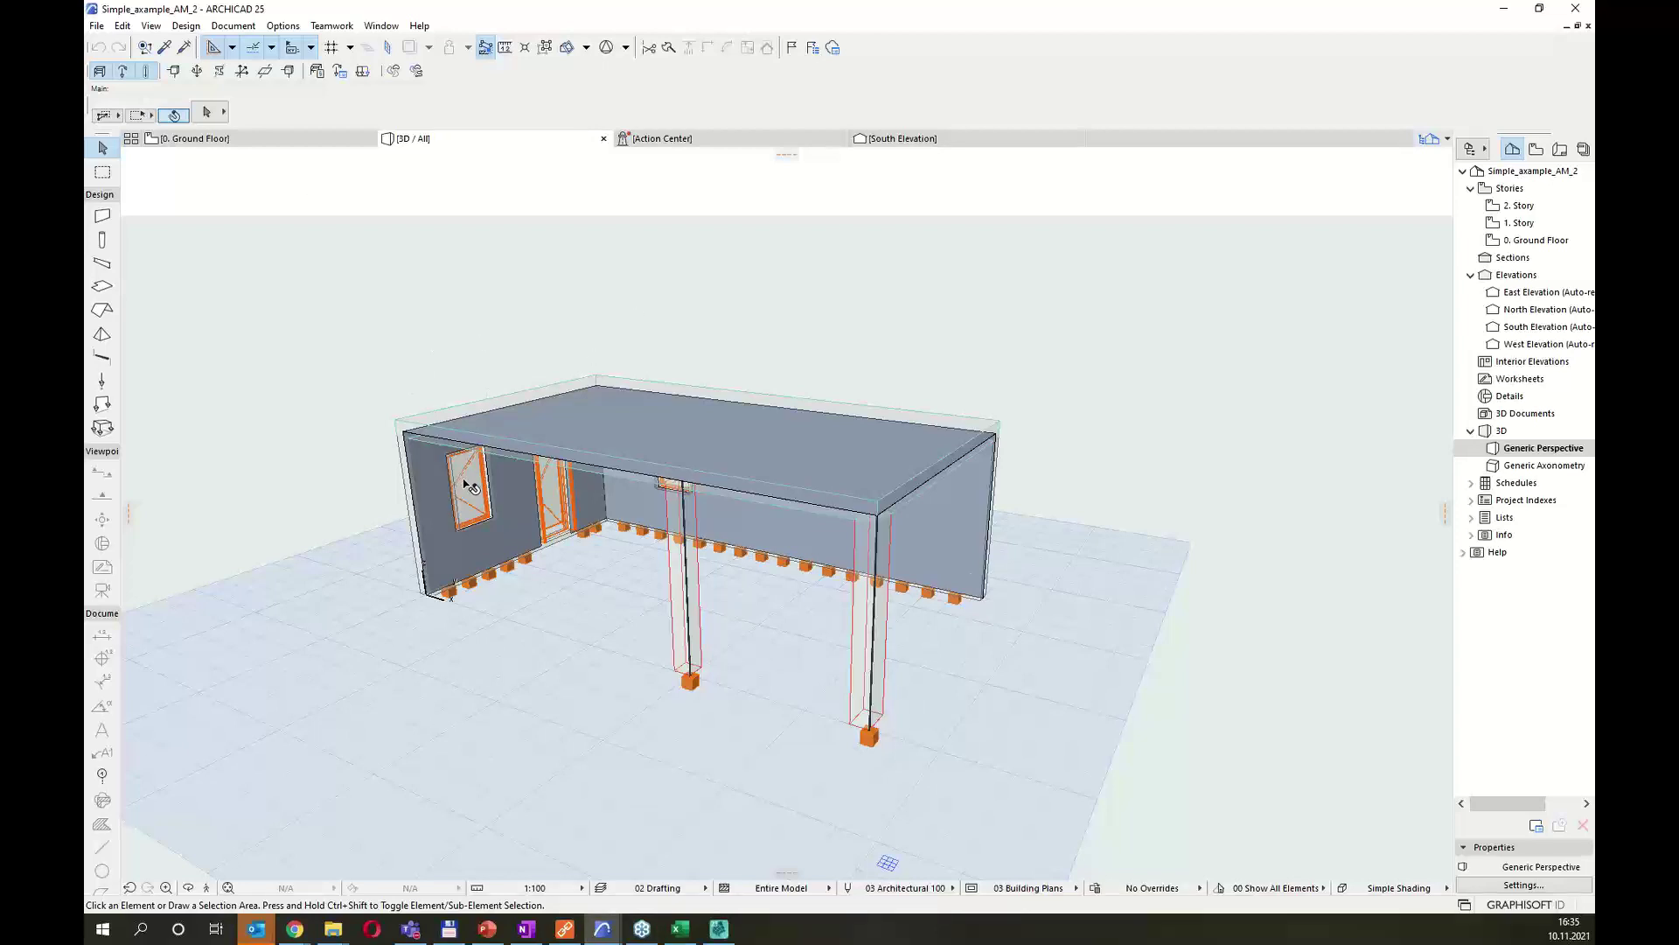
left_click_drag(588, 577, 269, 288)
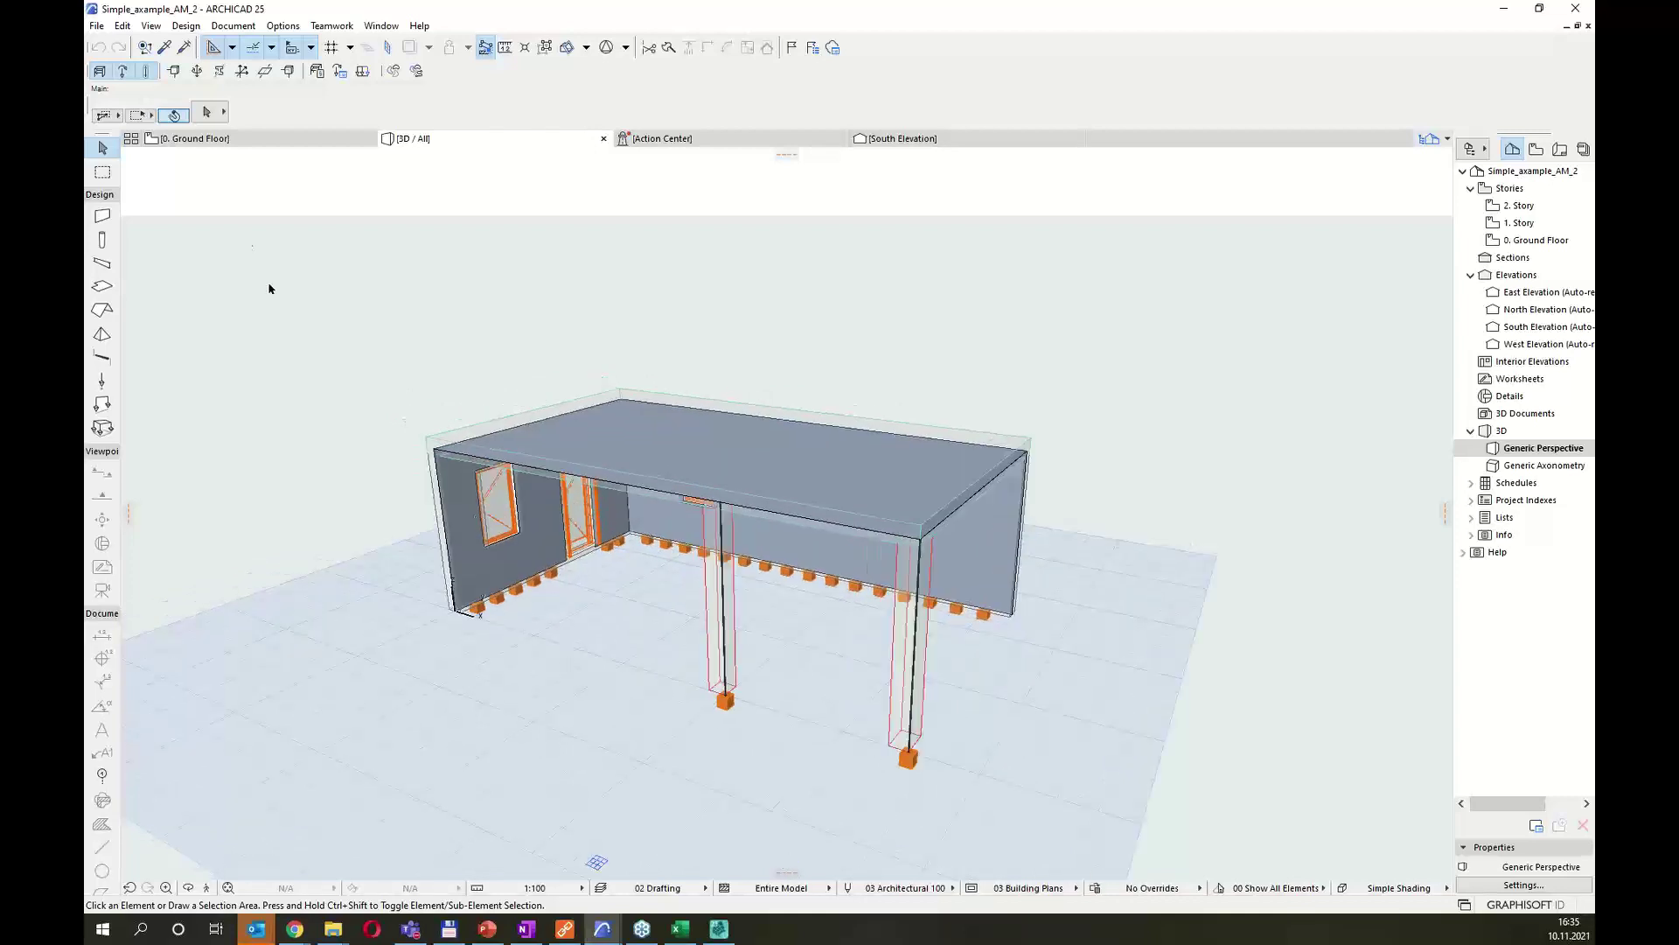
Show the physical model instead of the analytical one and examine its columns, long back wall and window.
left_click(101, 74)
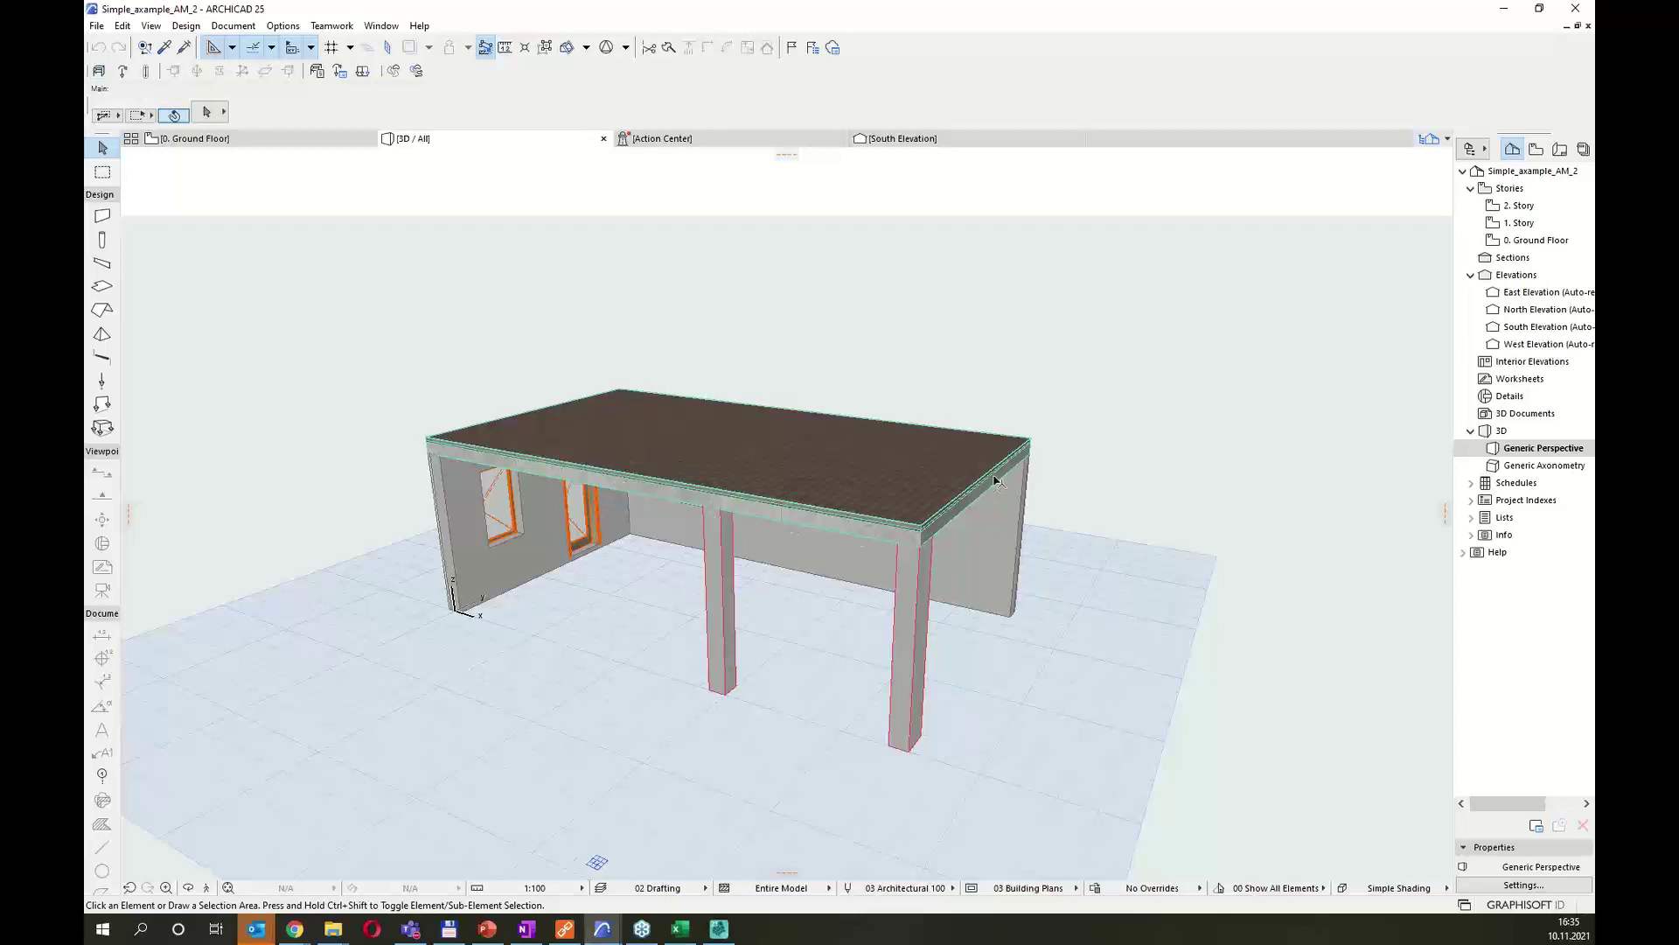
left_click(903, 698)
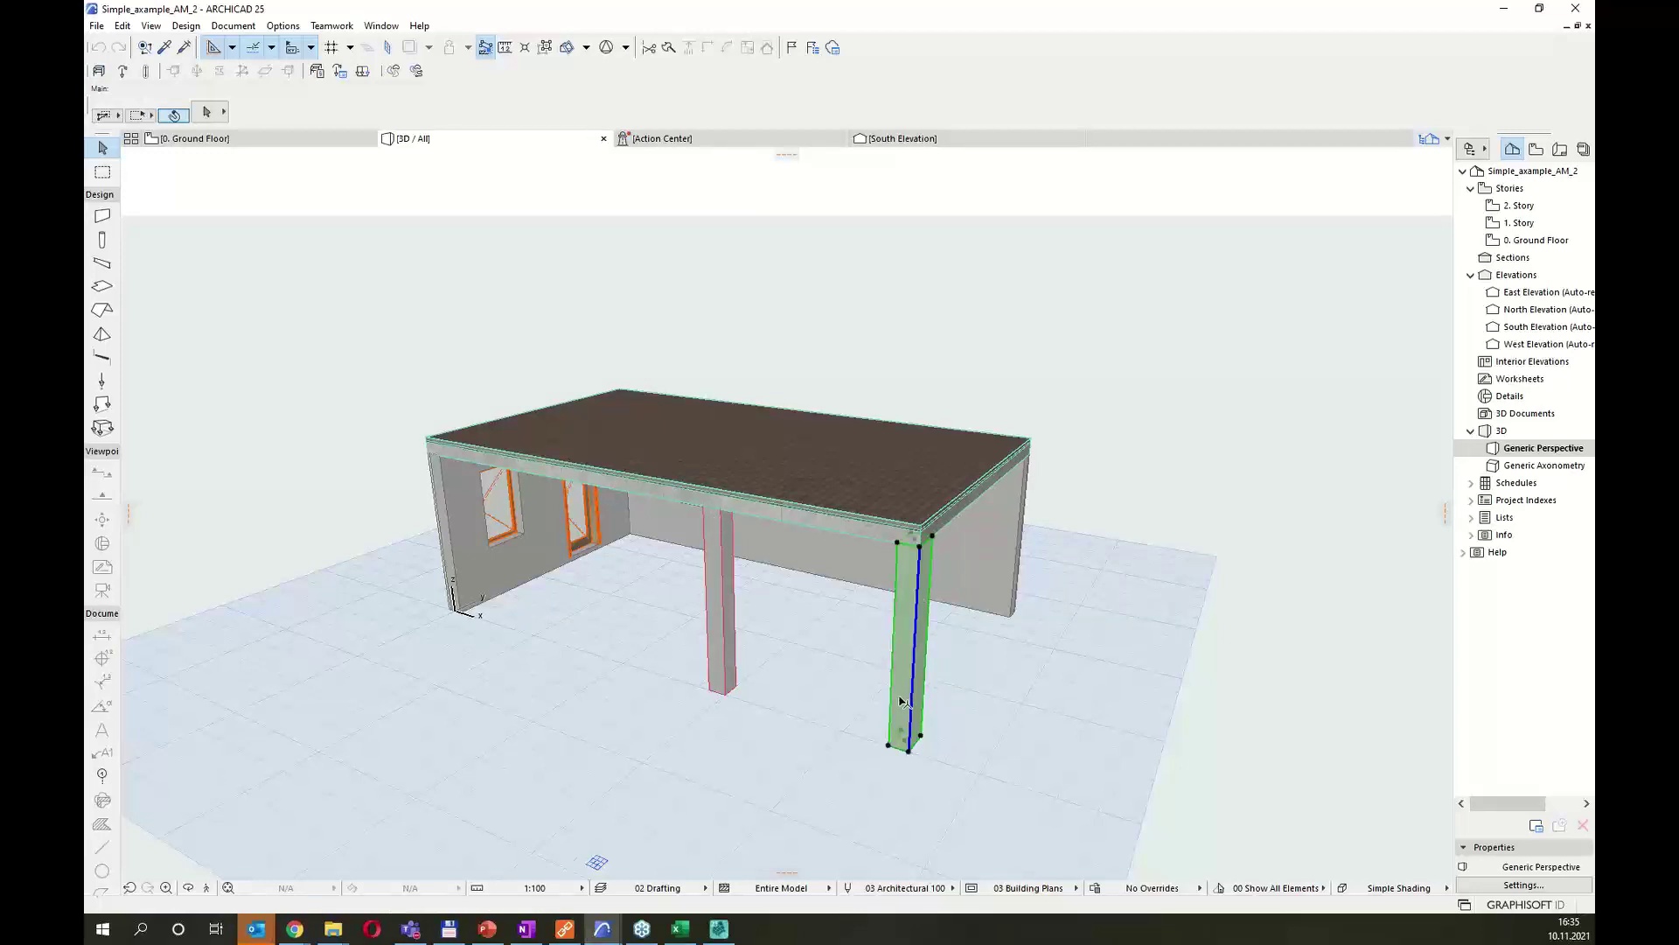
left_click(1019, 537)
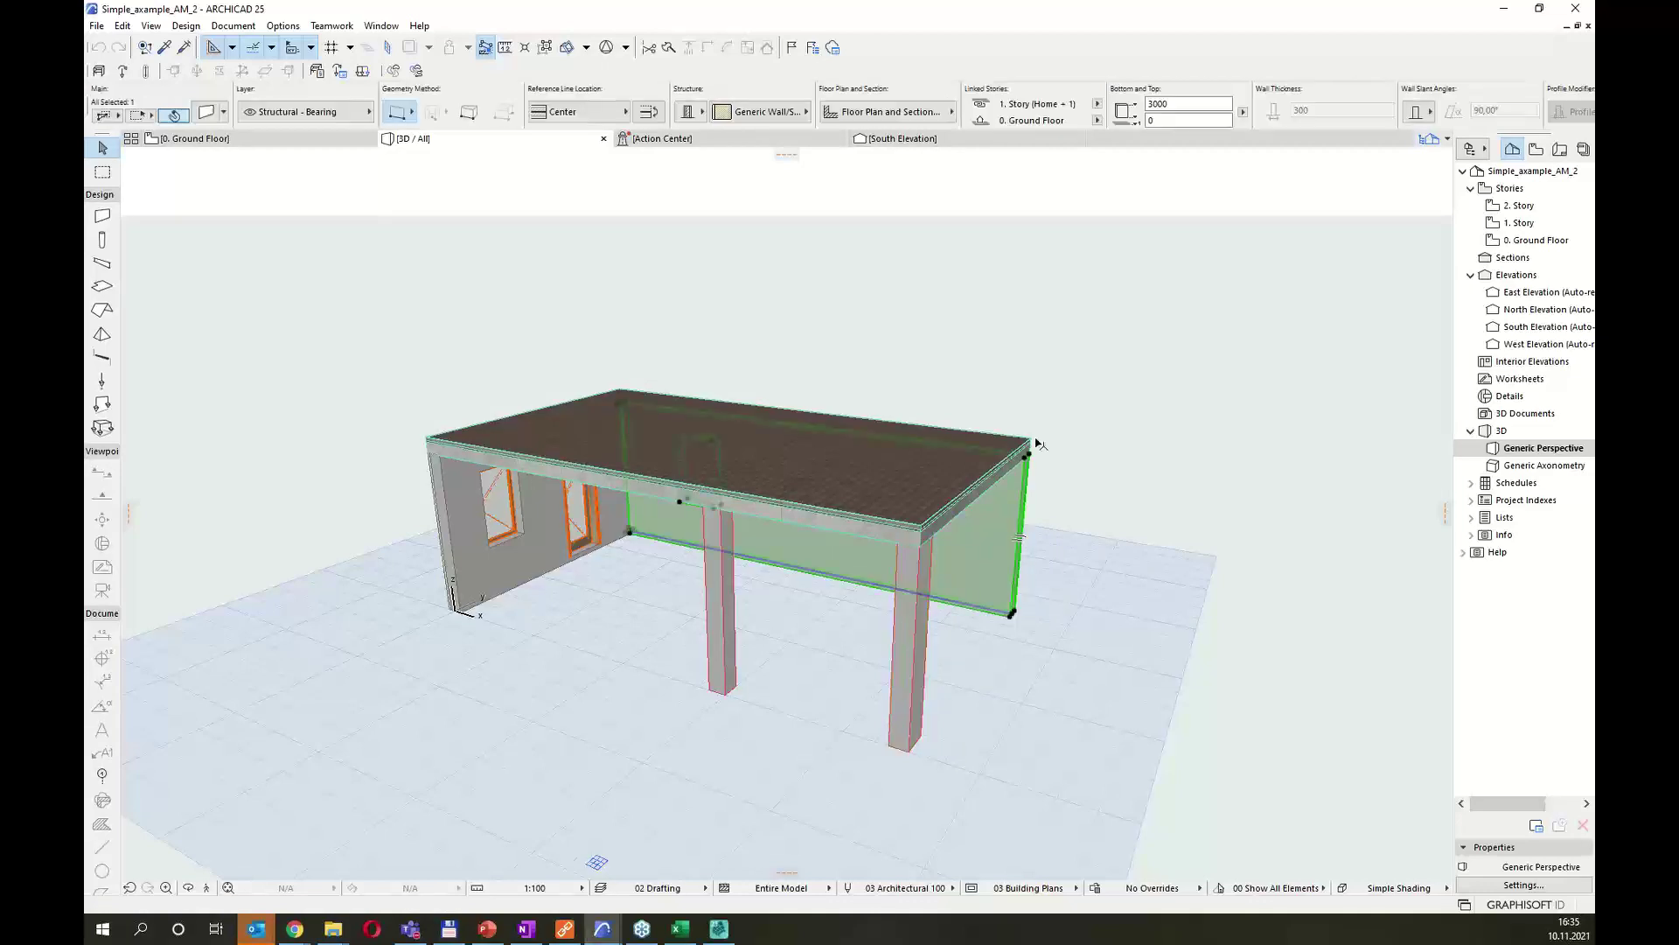
left_click(805, 643)
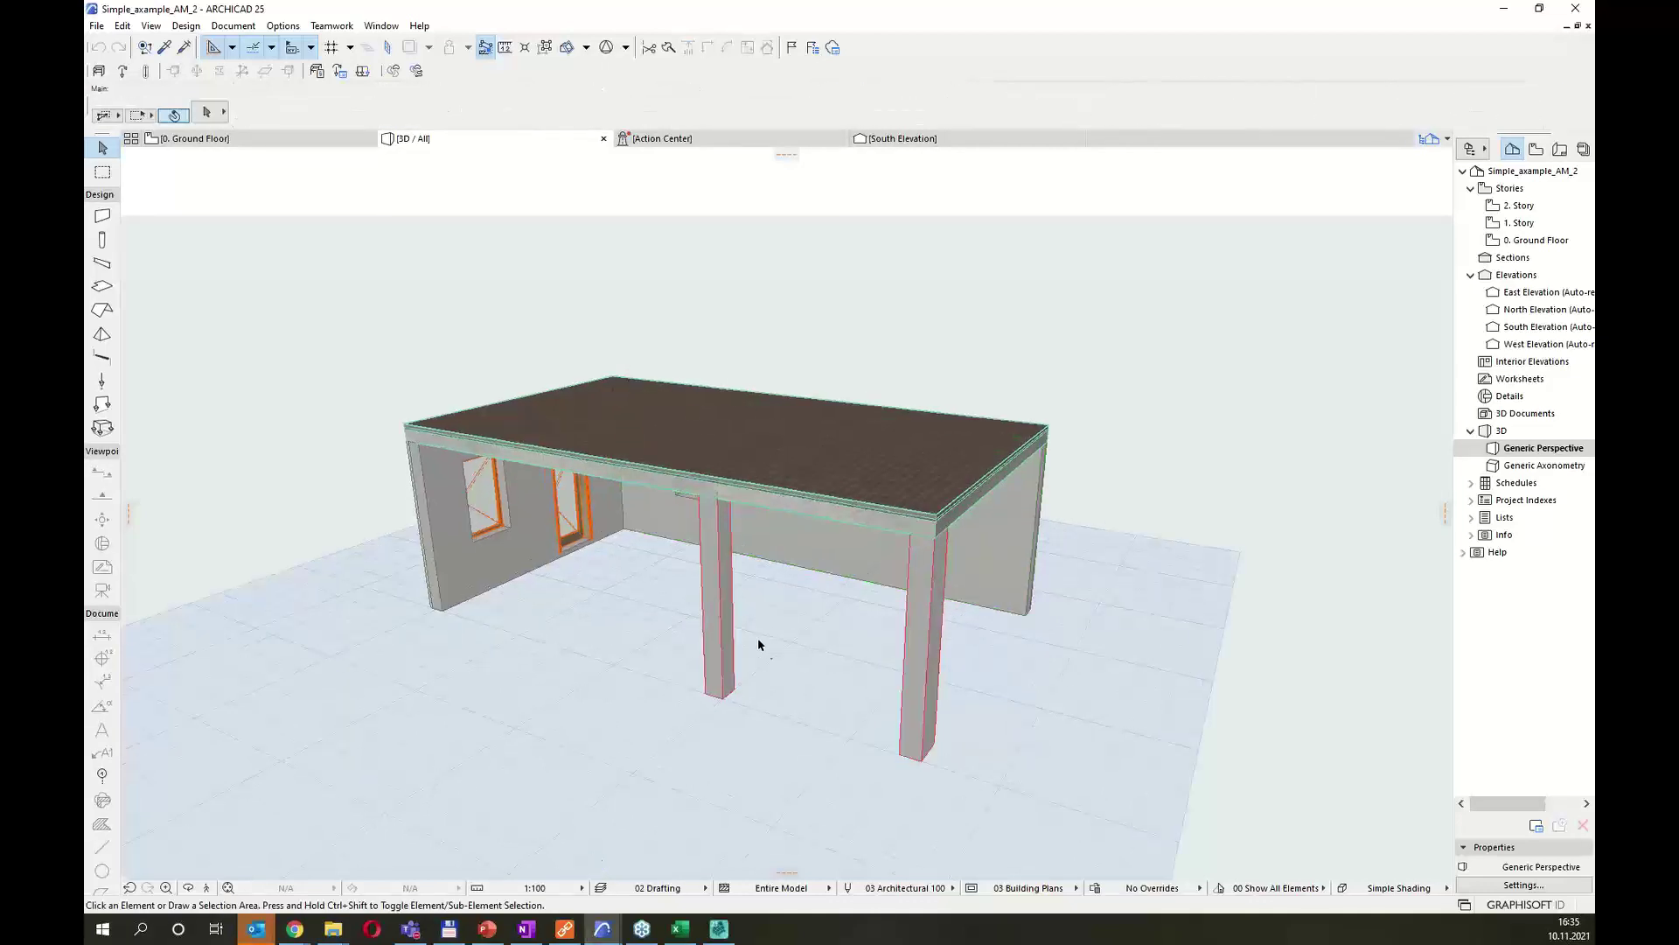
middle_click_drag(784, 679, 821, 626, "shift")
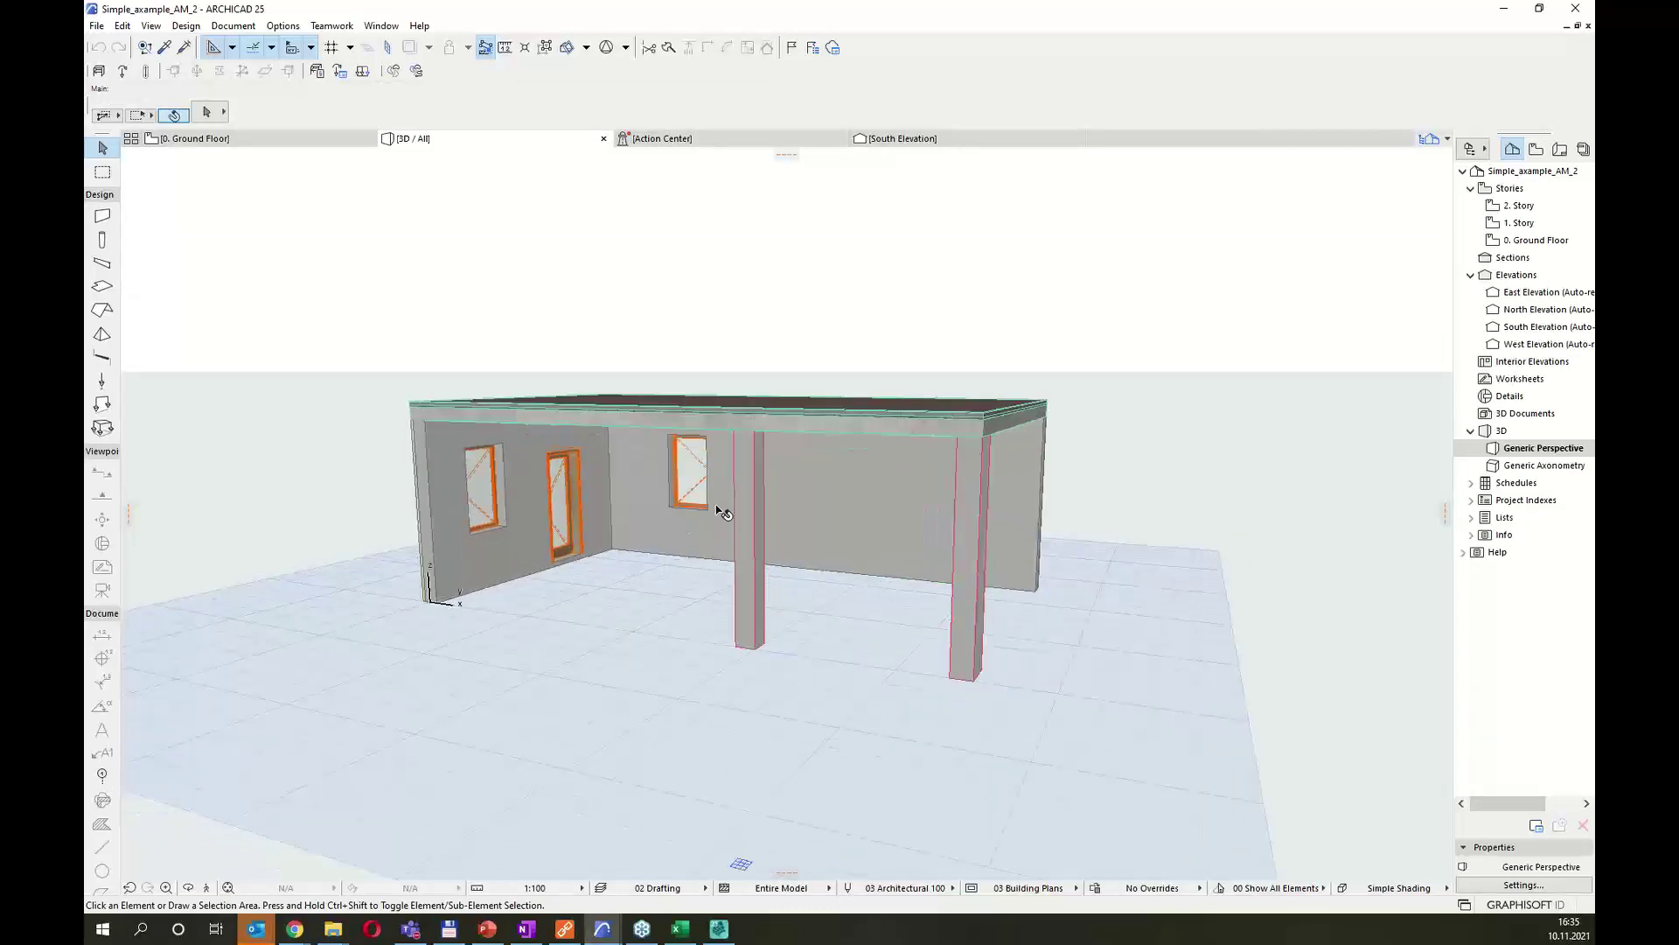
middle_click_drag(658, 570, 610, 631, "shift")
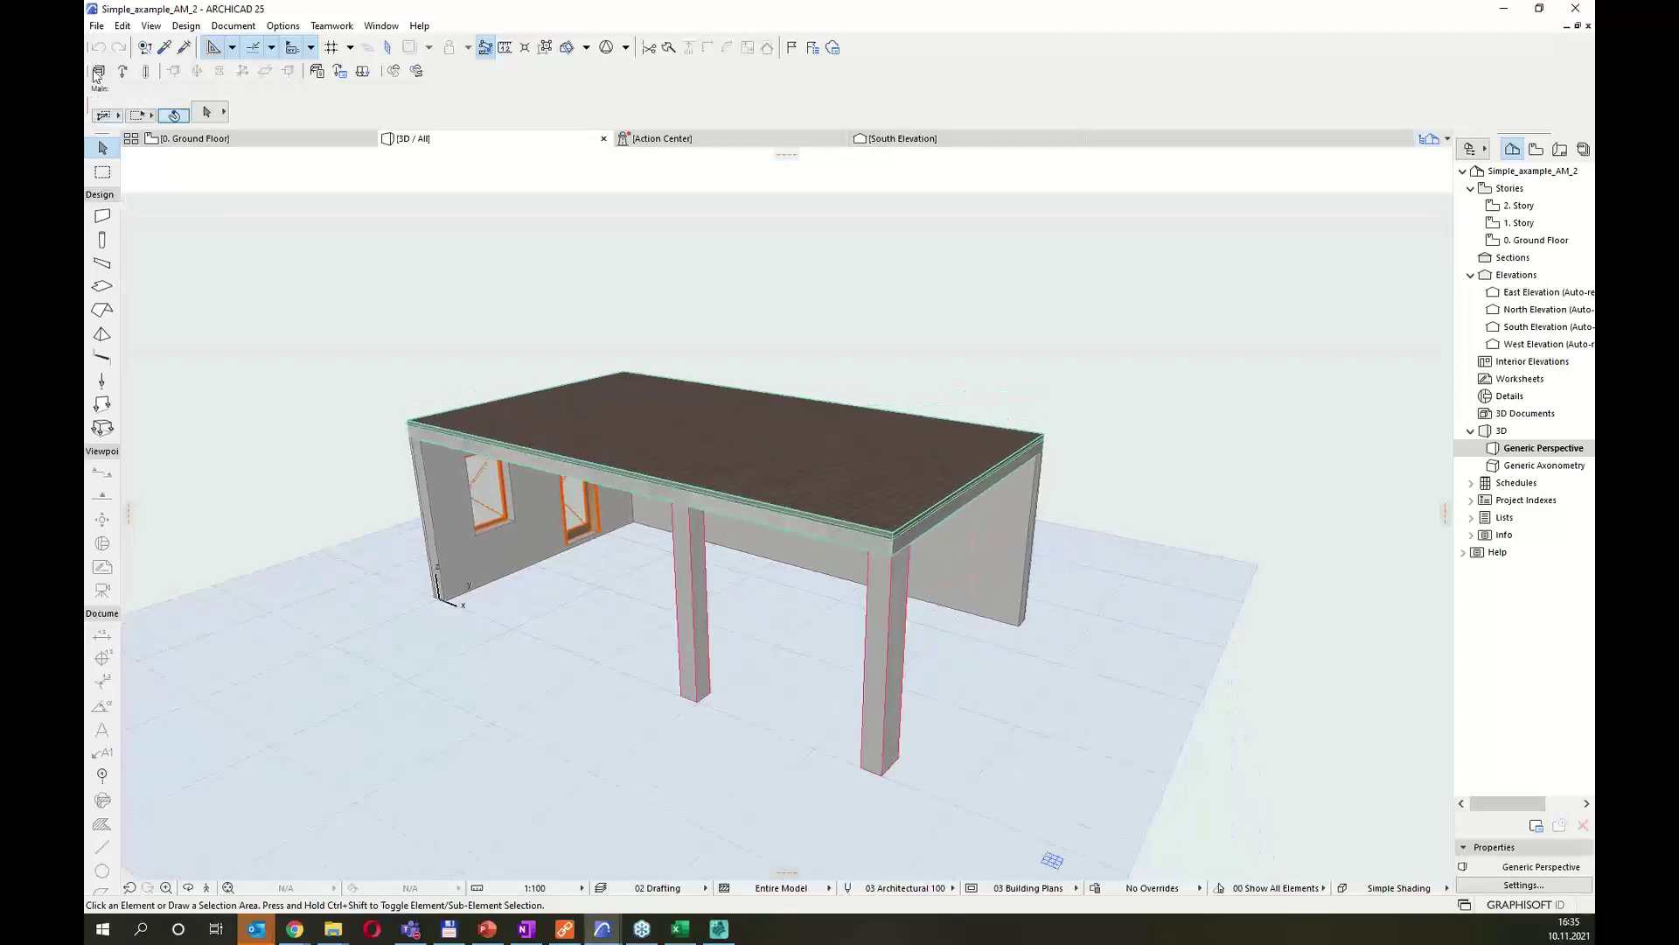
Display the structural analytical model again and check the point support under the corner column.
key("ctrl+a")
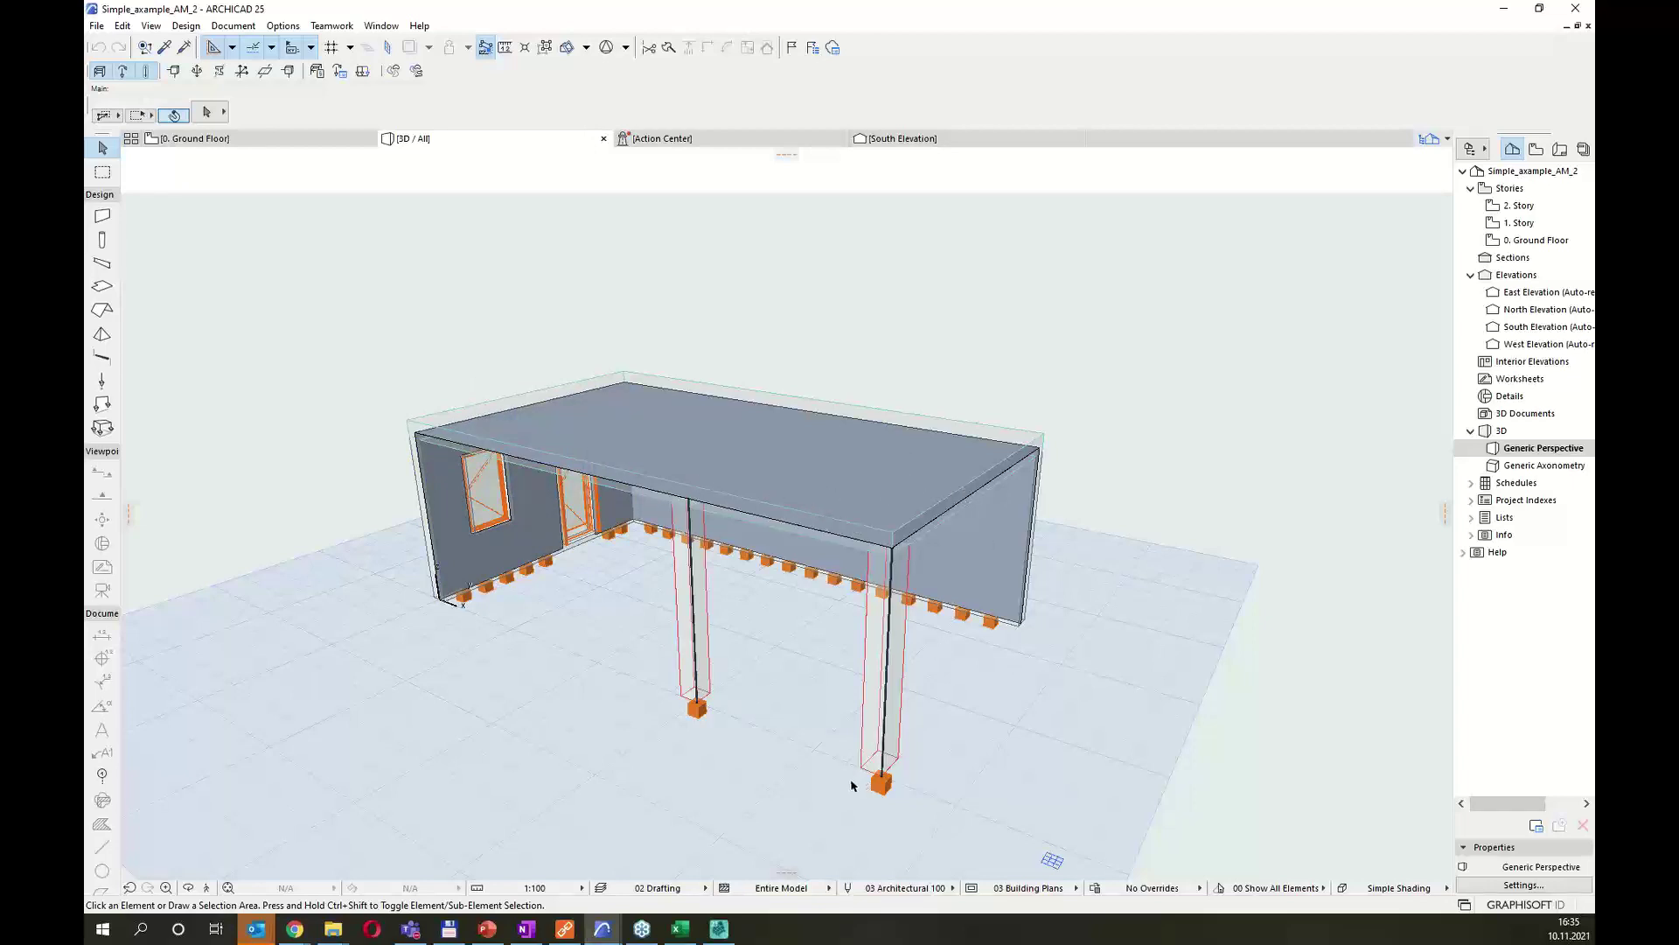
left_click(883, 781)
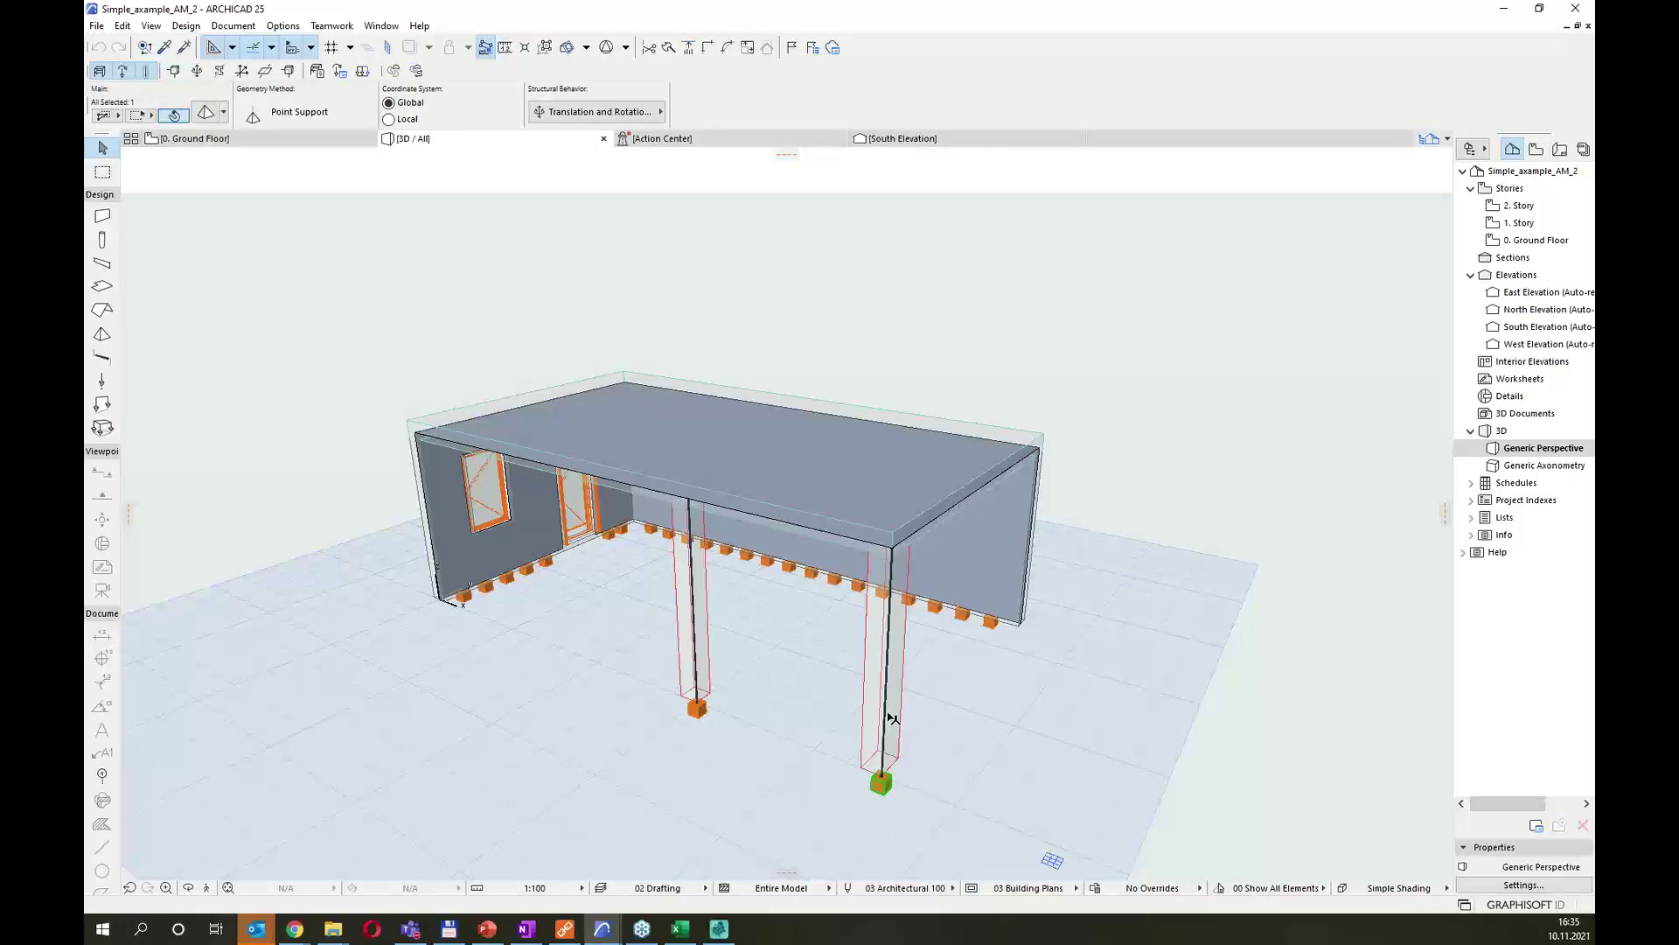
left_click(629, 615)
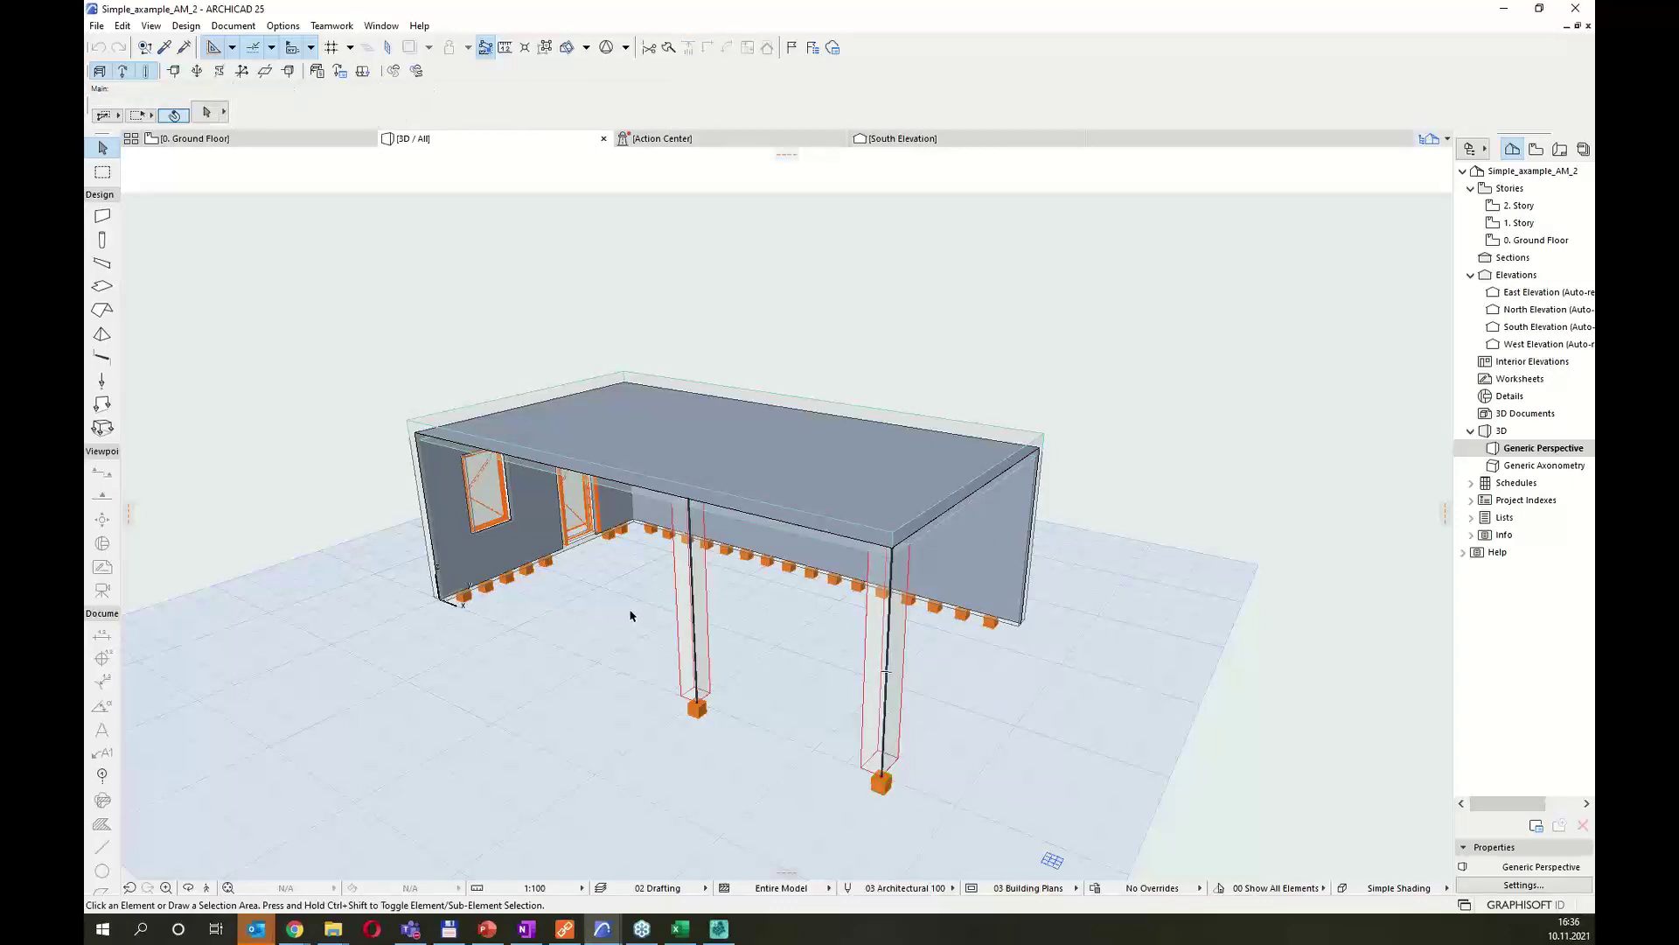
middle_click_drag(520, 604, 600, 615, "shift")
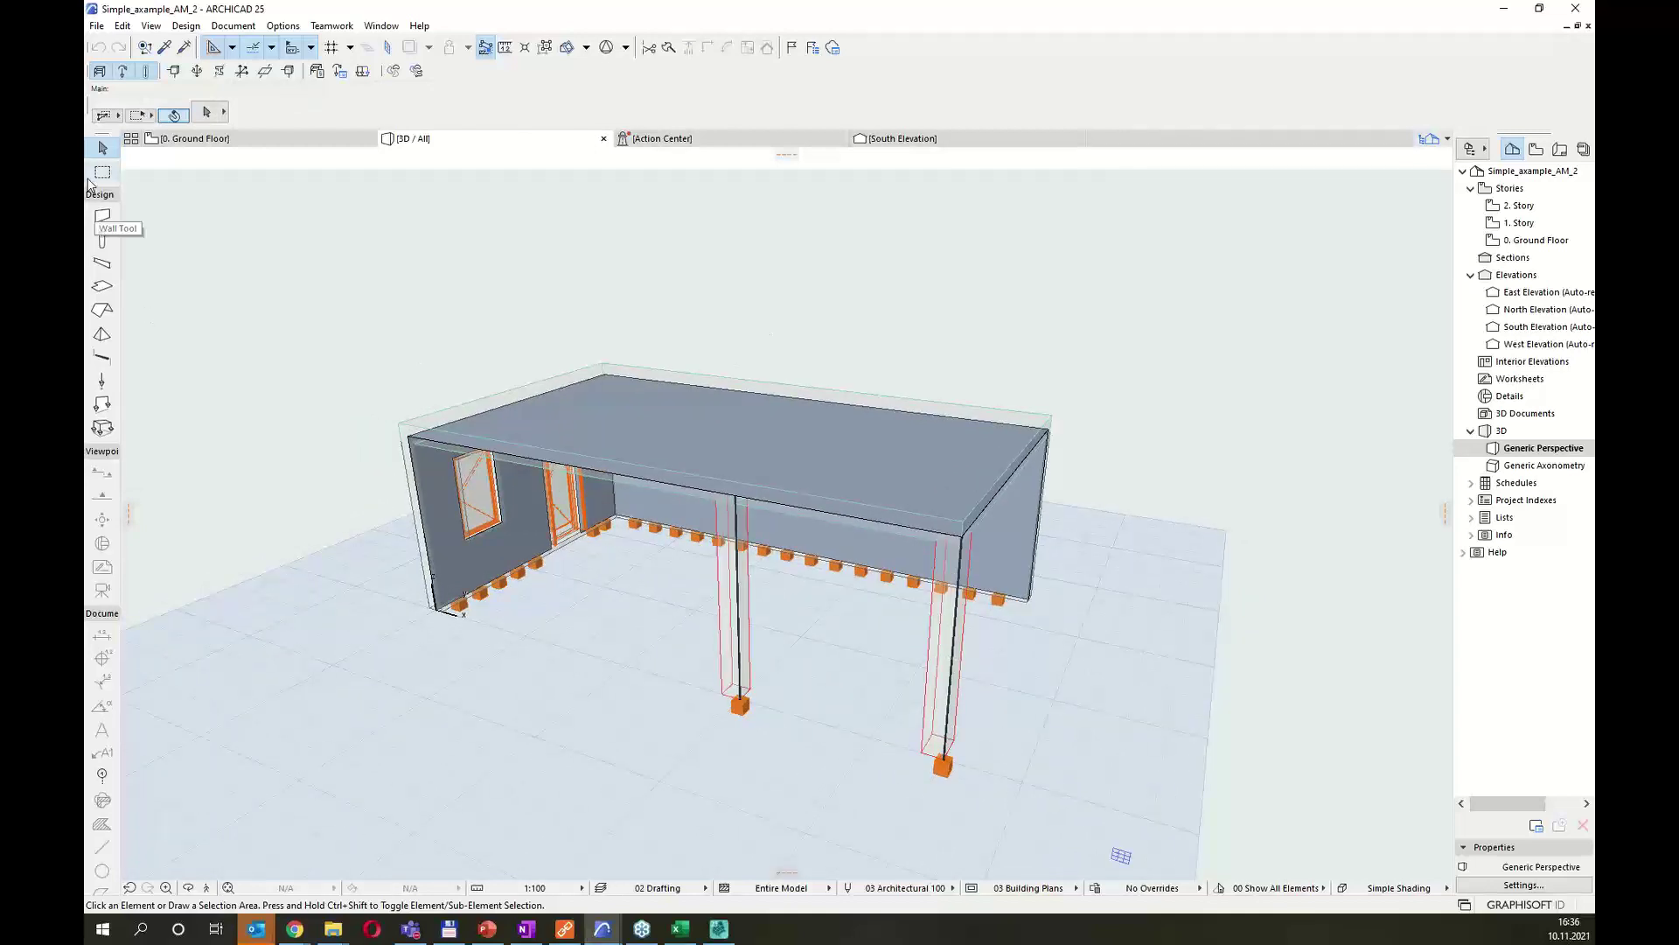
Review the SAF export translator settings, including the Export Load Related Data option, and accept them.
left_click(98, 28)
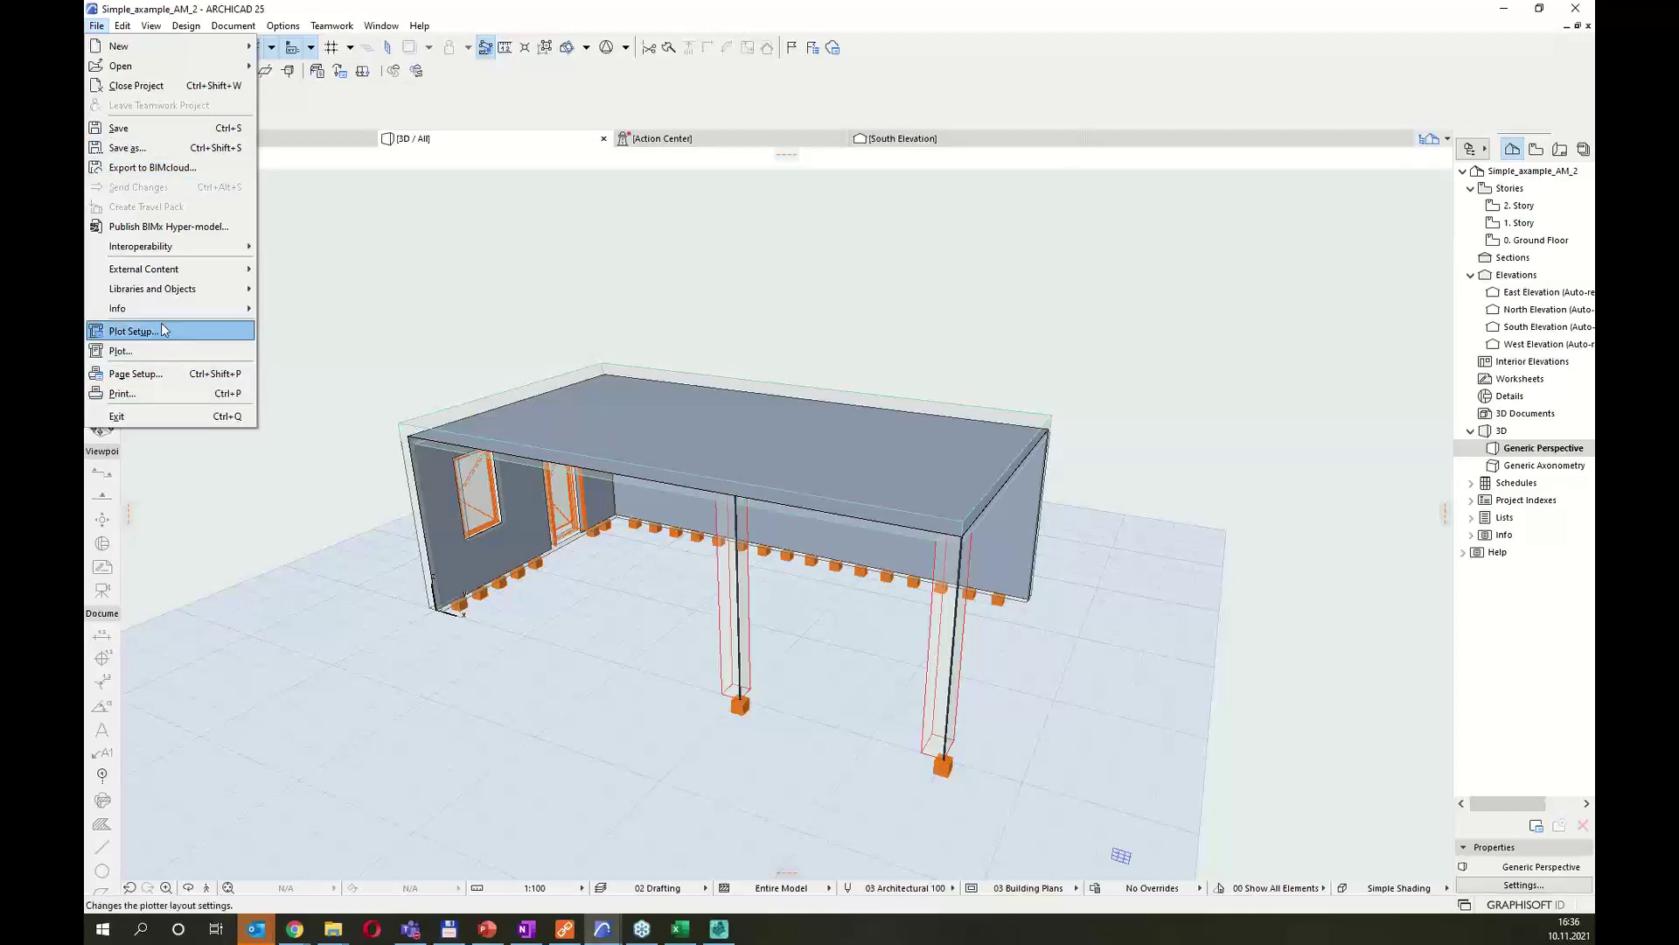
mouse_move(173, 312)
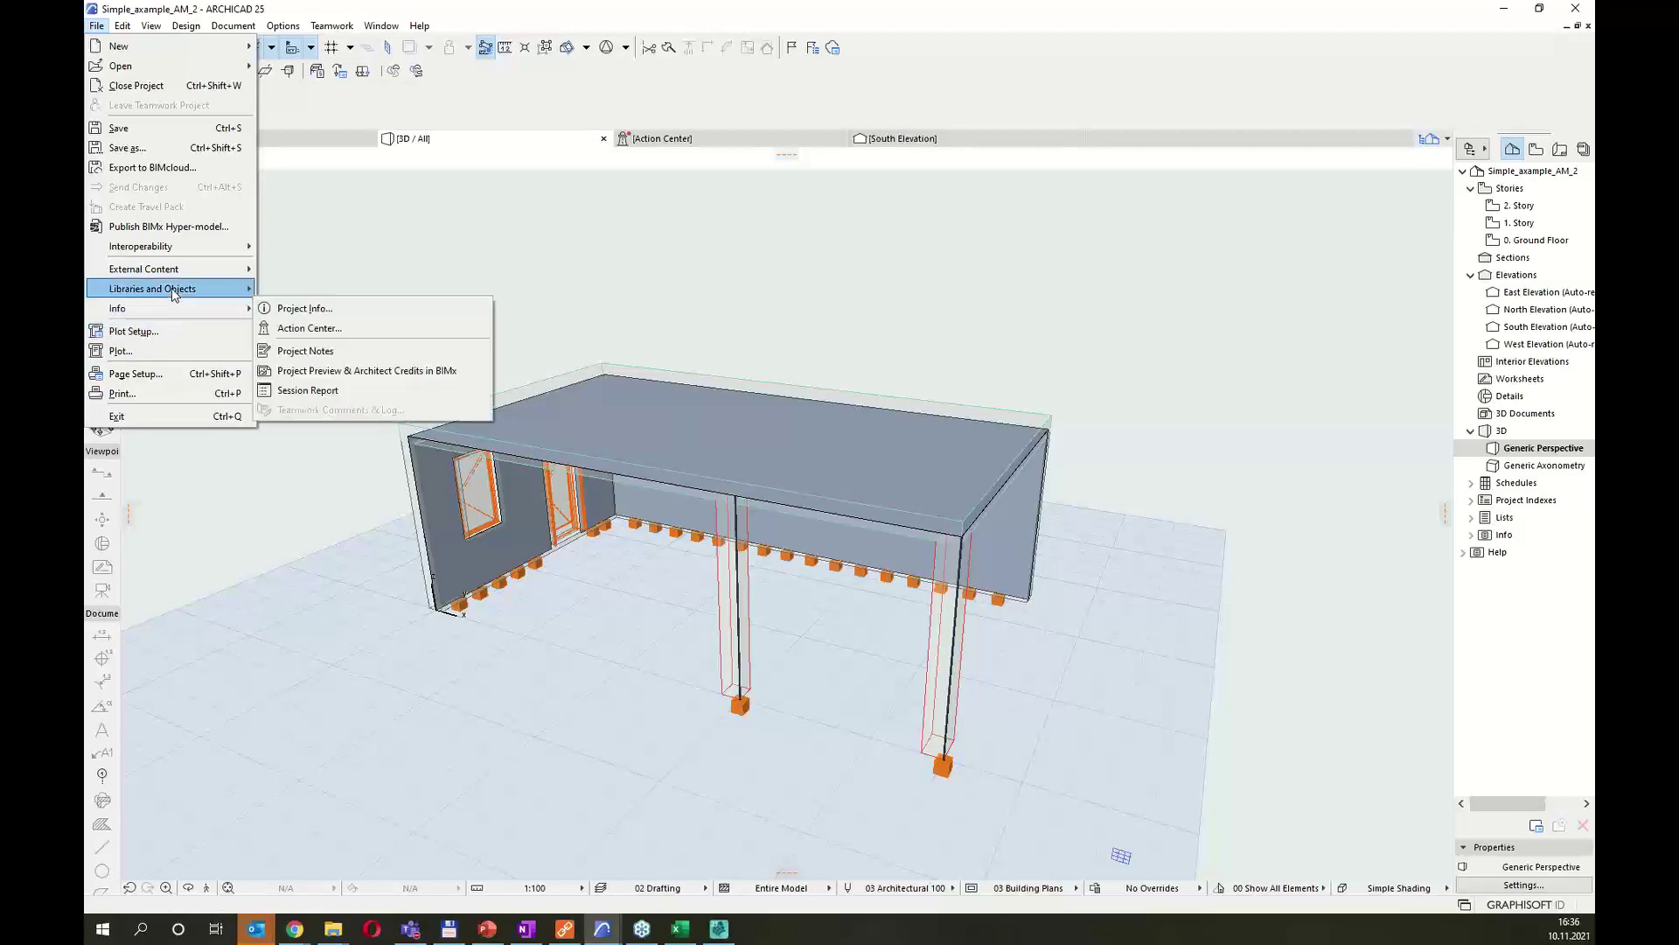
mouse_move(166, 247)
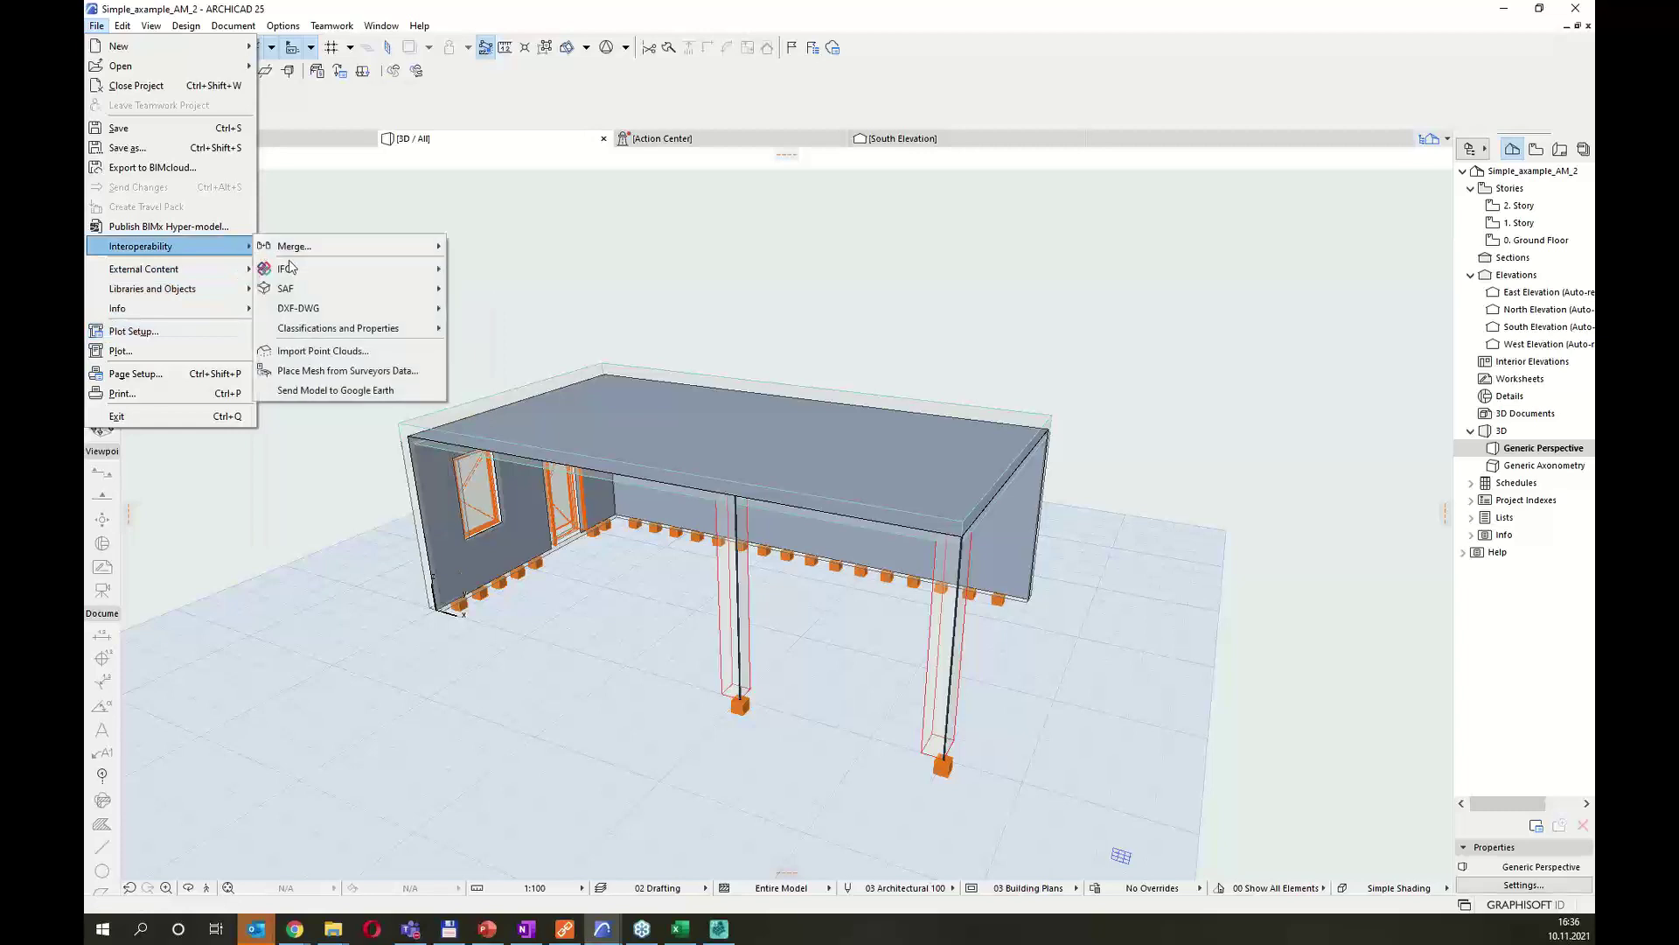
mouse_move(297, 289)
left_click(494, 288)
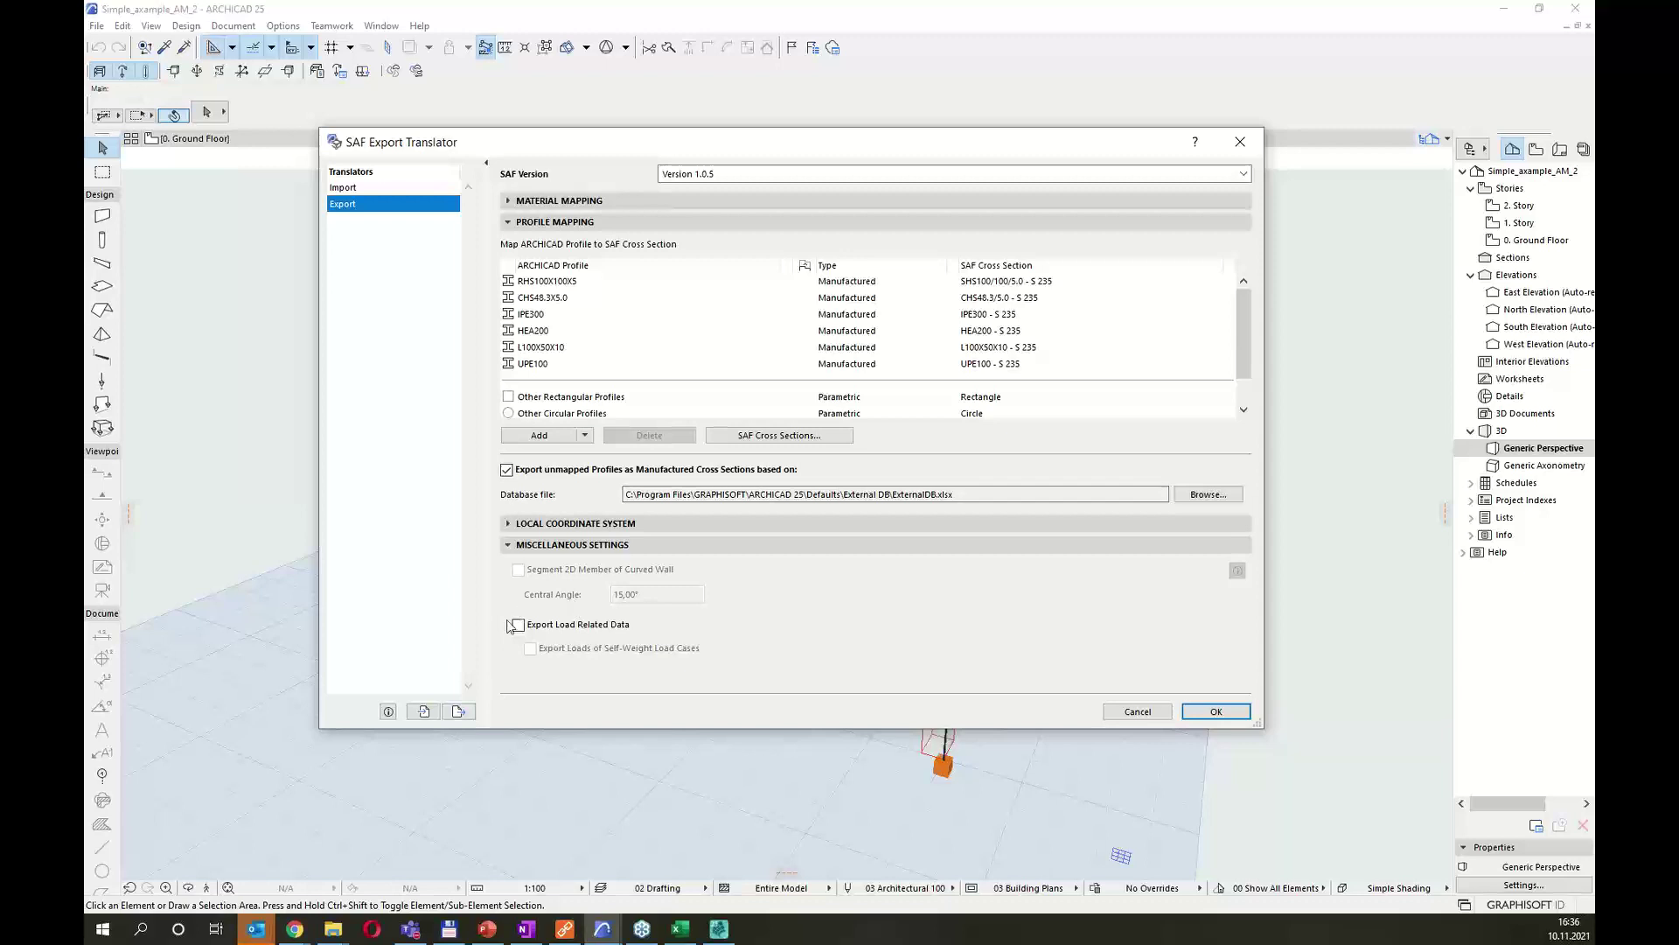
left_click(1218, 711)
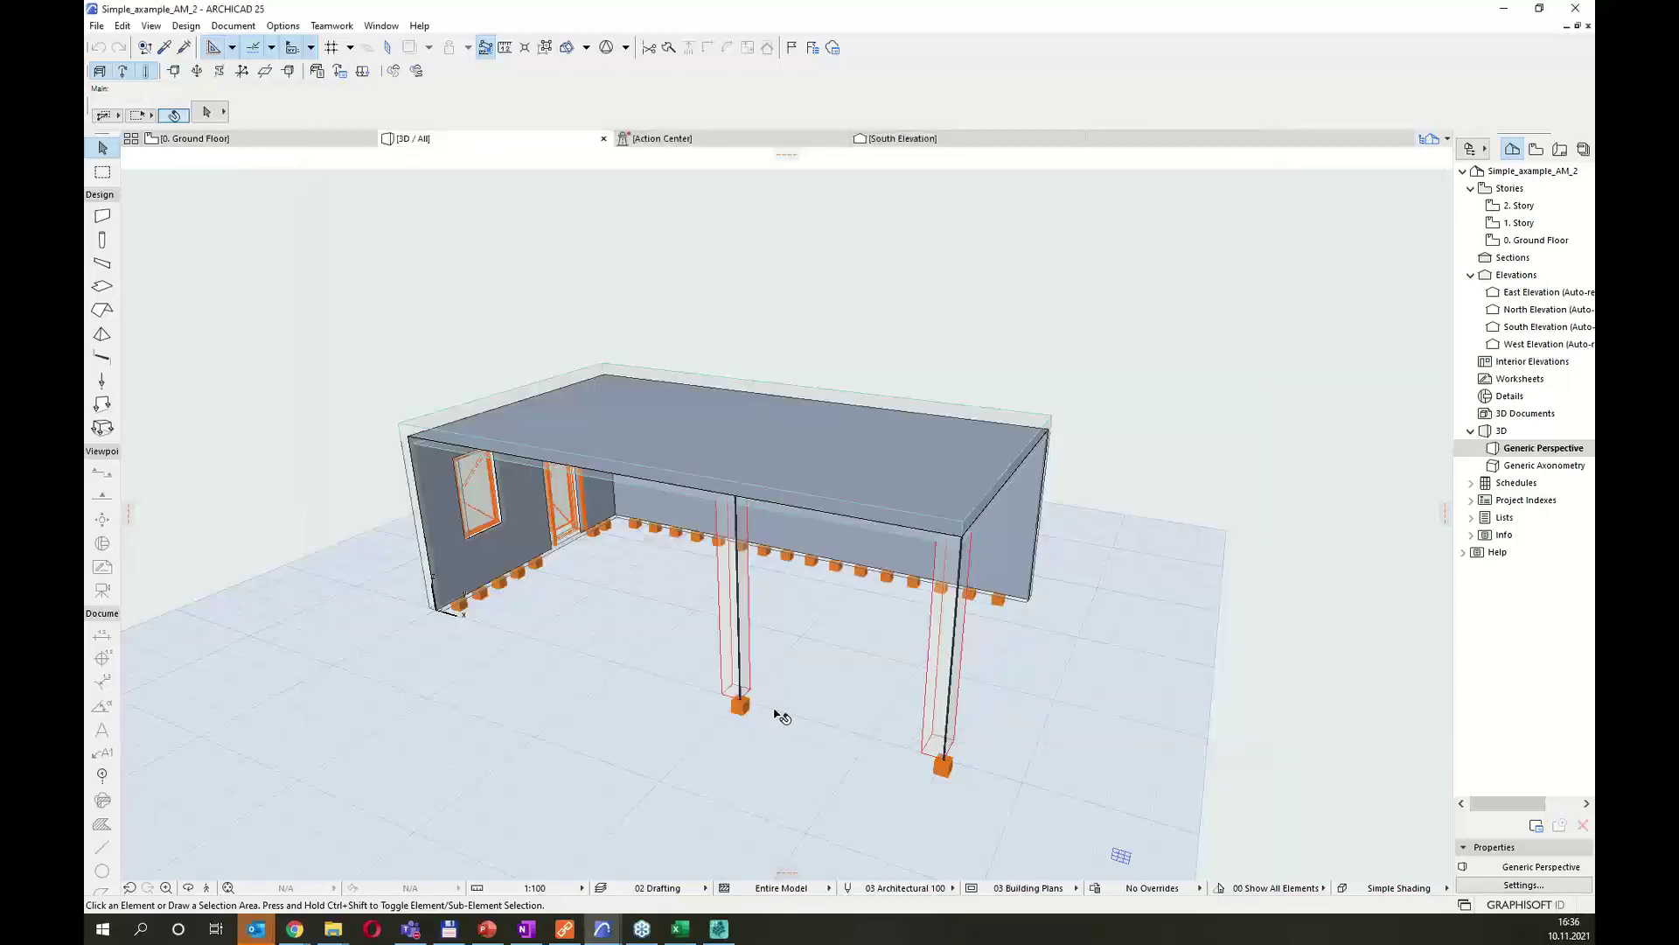
Export the entire project to BIMcloud in Structural Analytical Format, overwriting AM_1.xlsx in the 02_Webinar_EN folder.
left_click(96, 26)
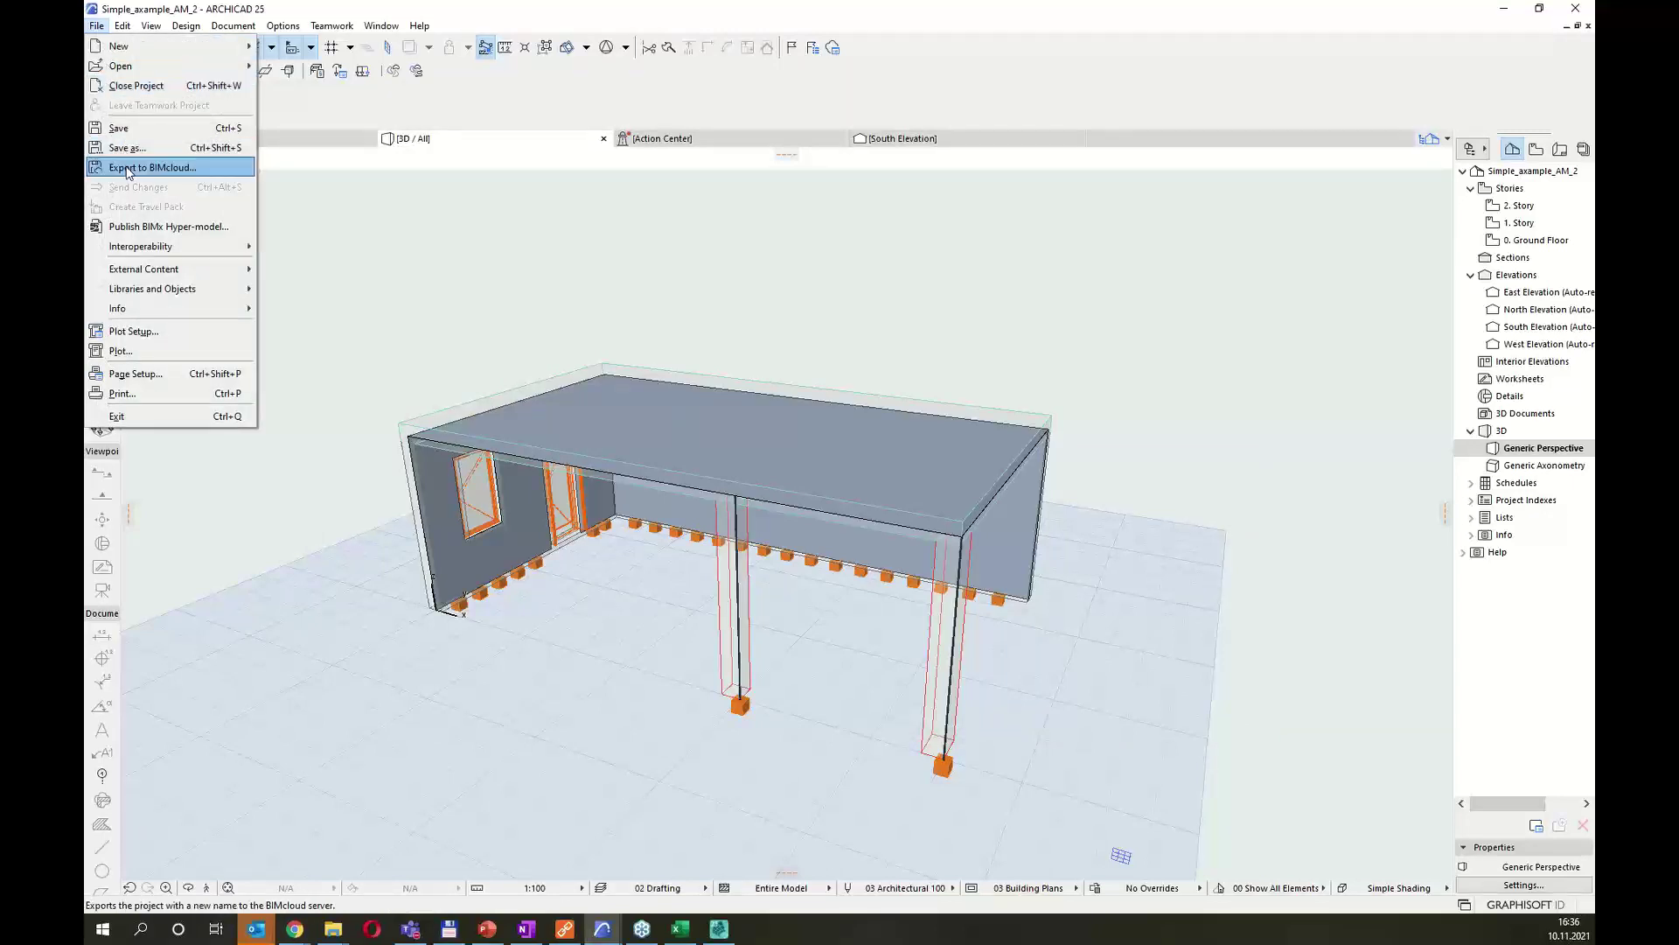
left_click(136, 168)
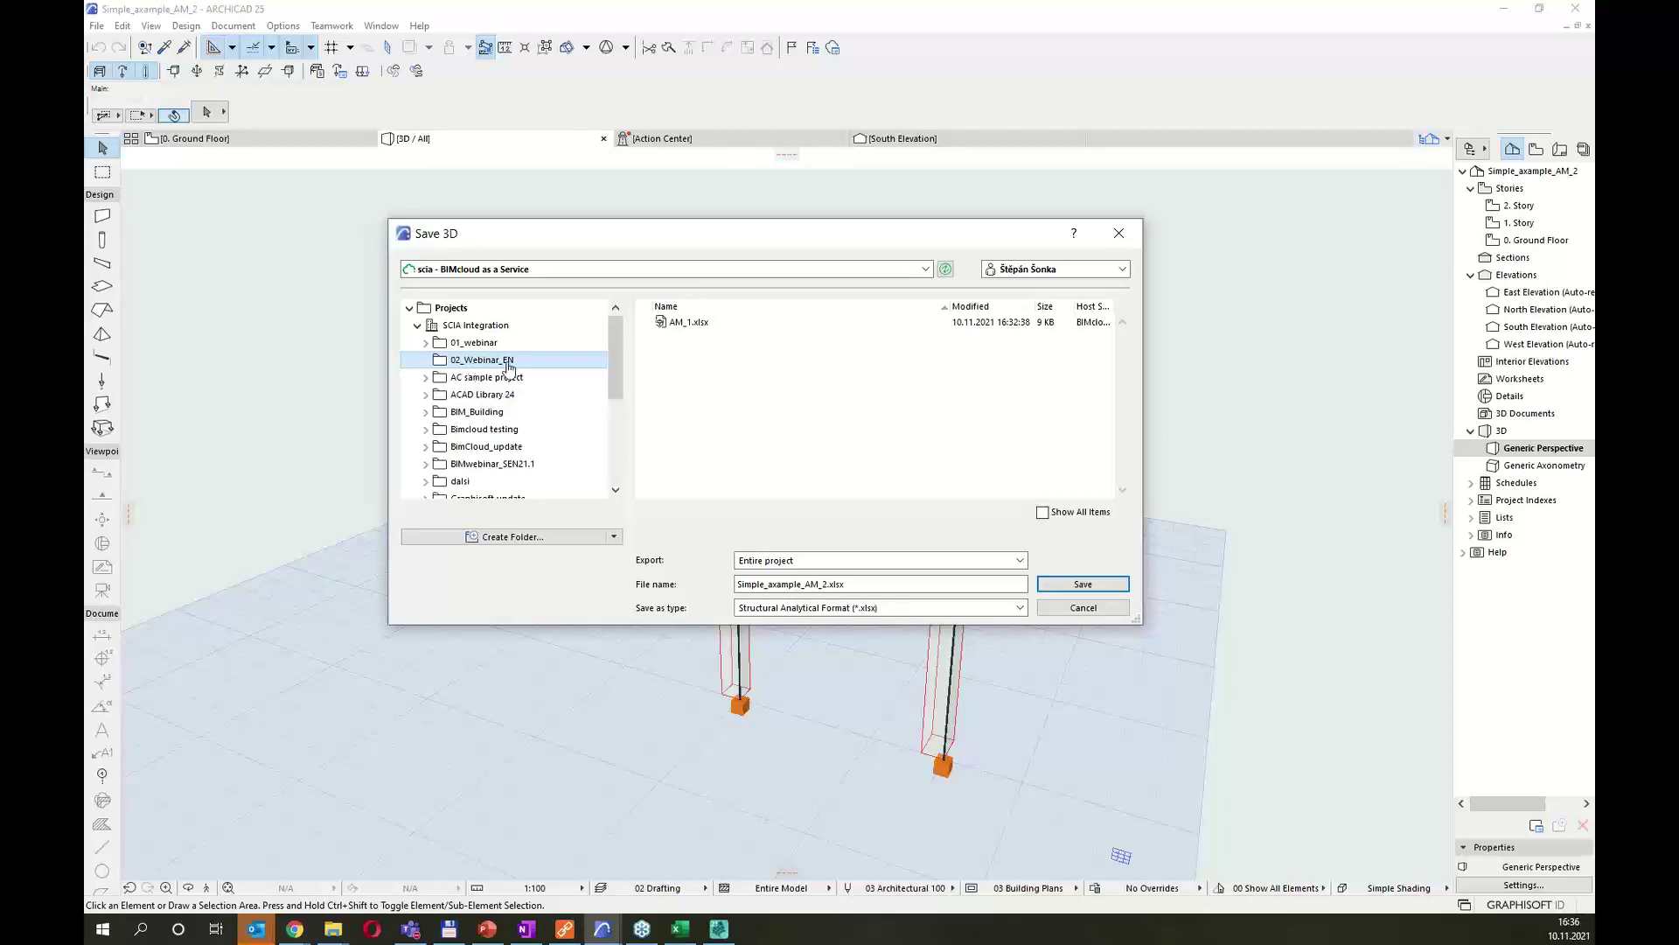
left_click(693, 323)
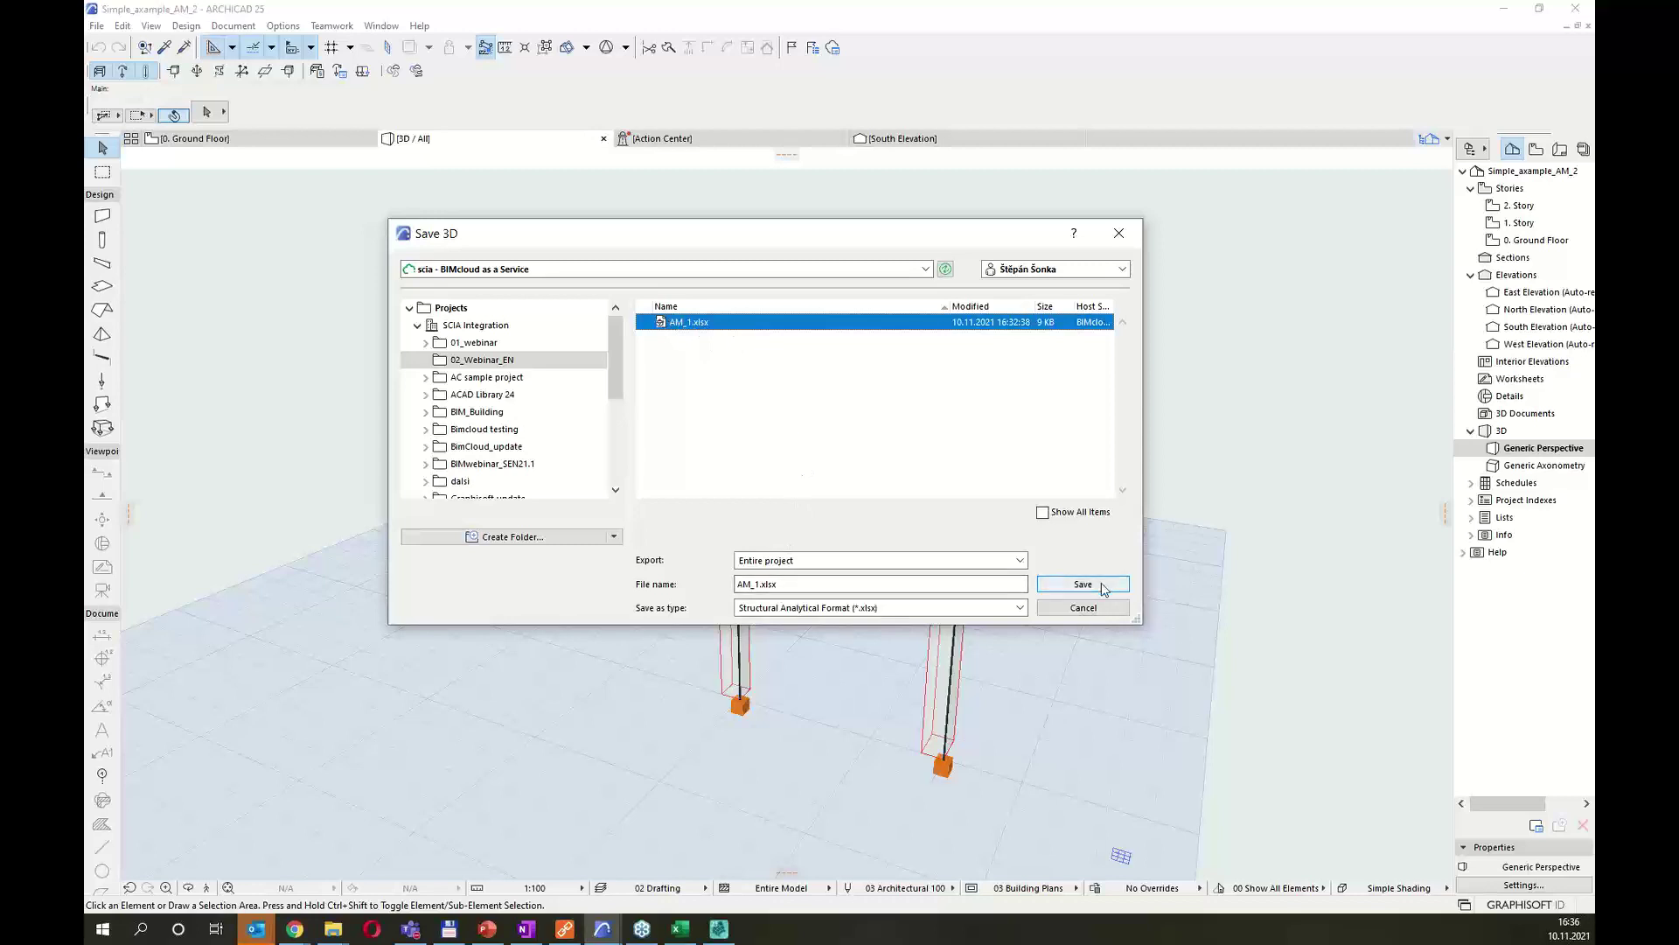
left_click(1070, 584)
left_click(1075, 586)
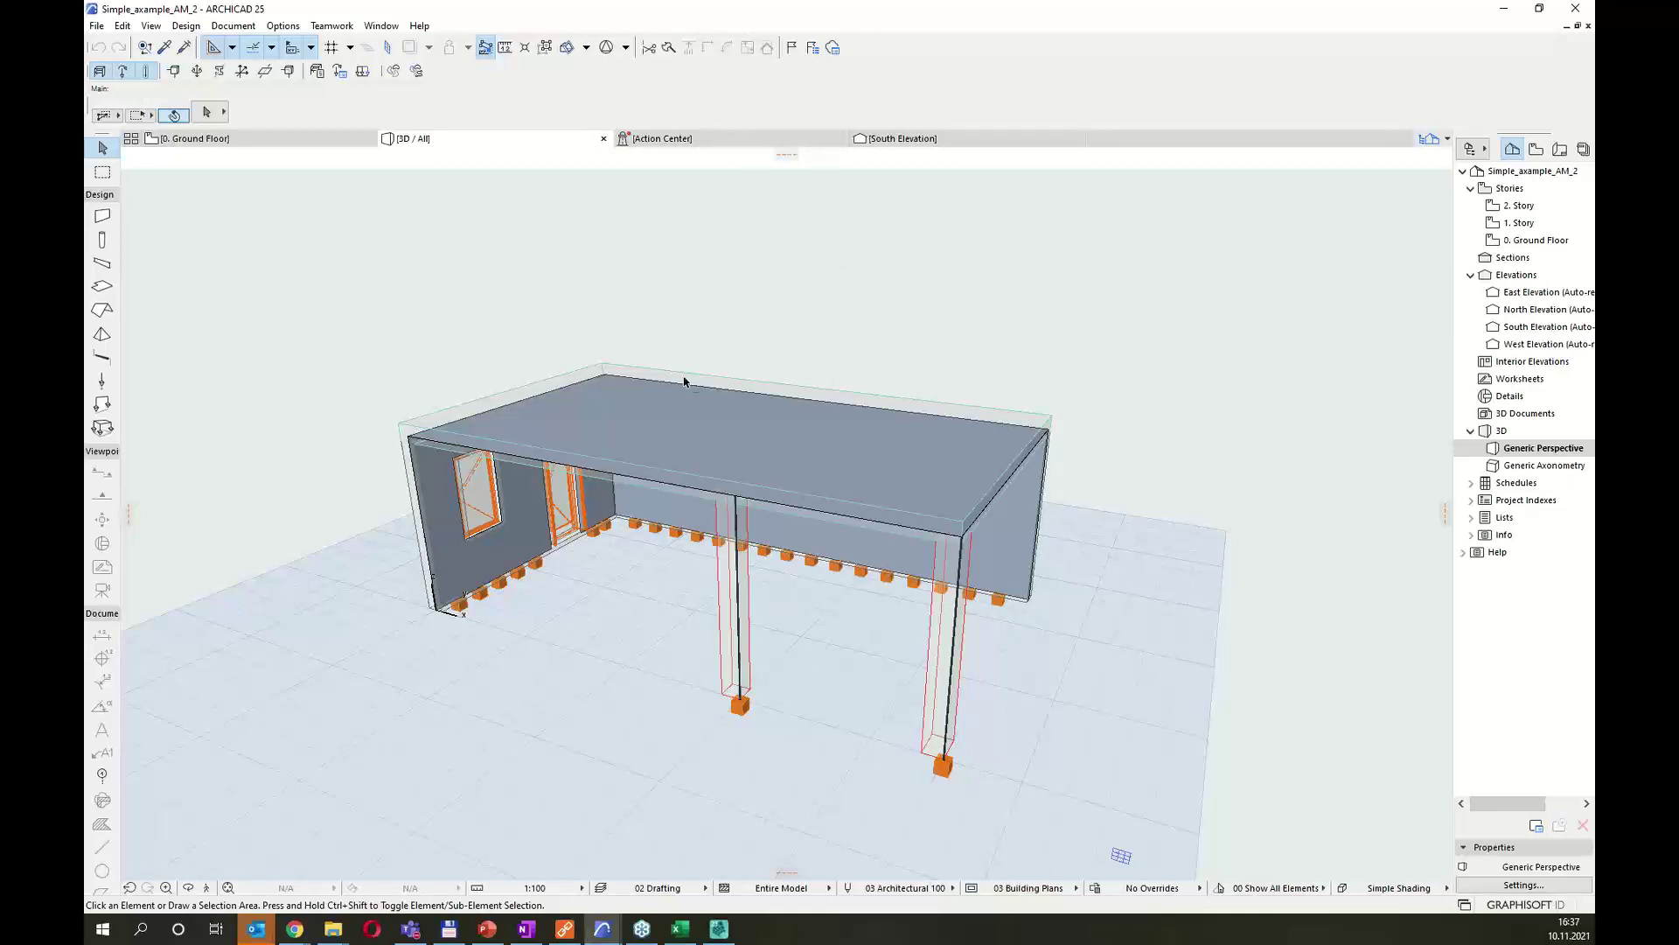
Switch to SCIA Engineer and start updating the loaded structure from BIMcloud.
left_click(719, 928)
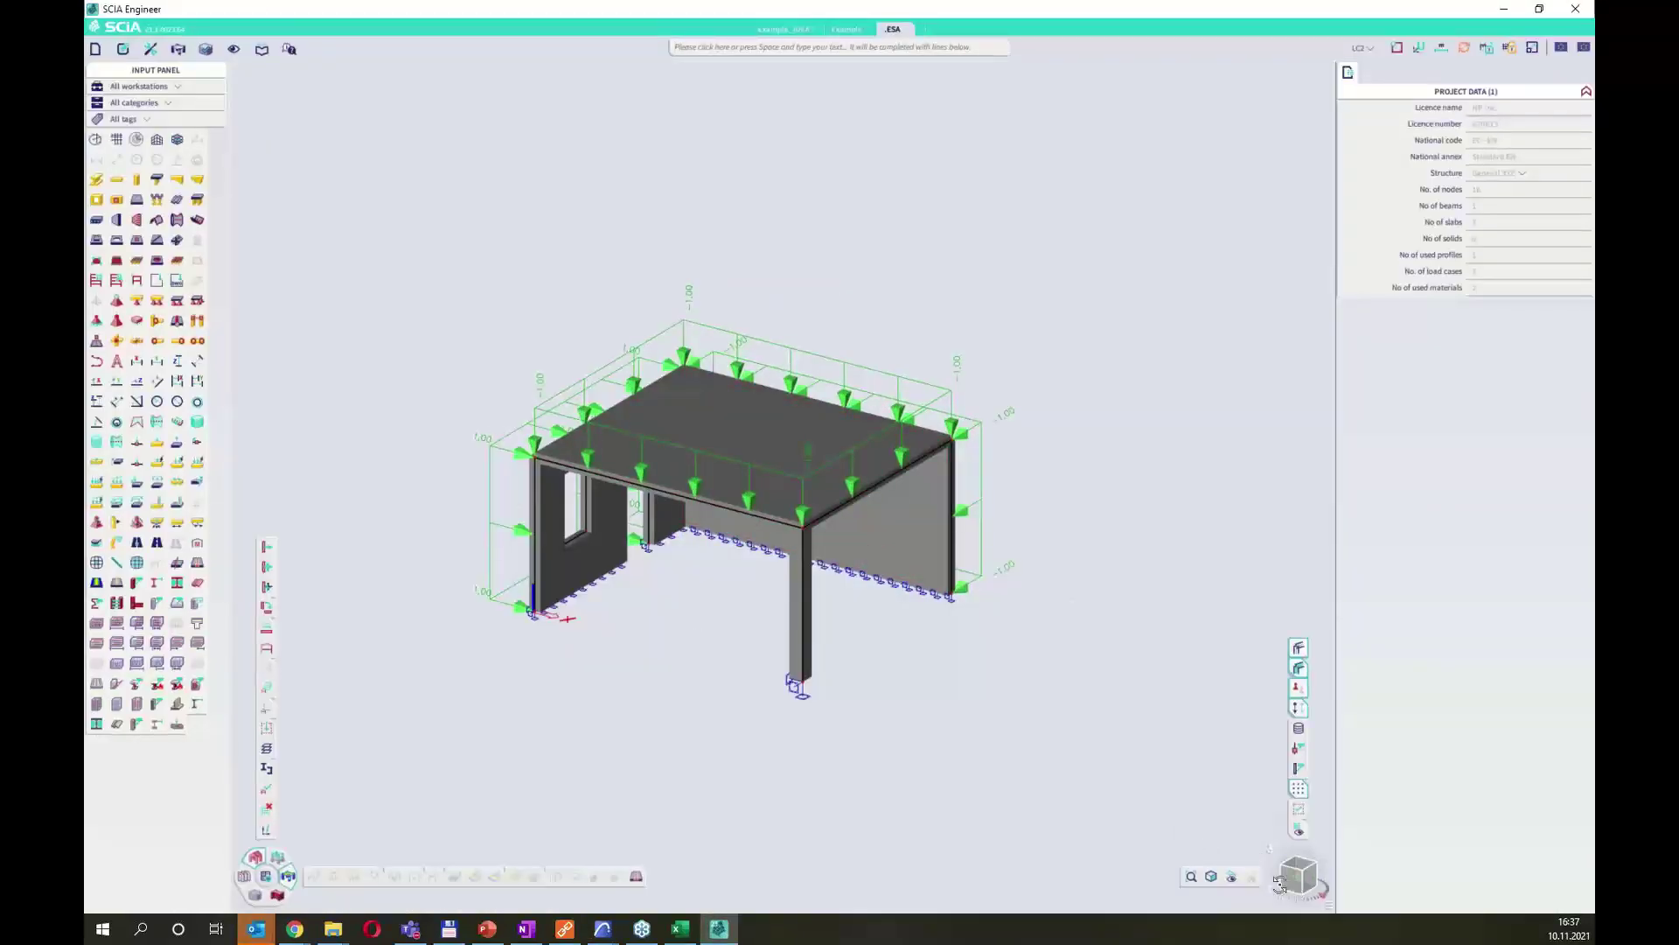
left_click_drag(1293, 878, 1282, 882)
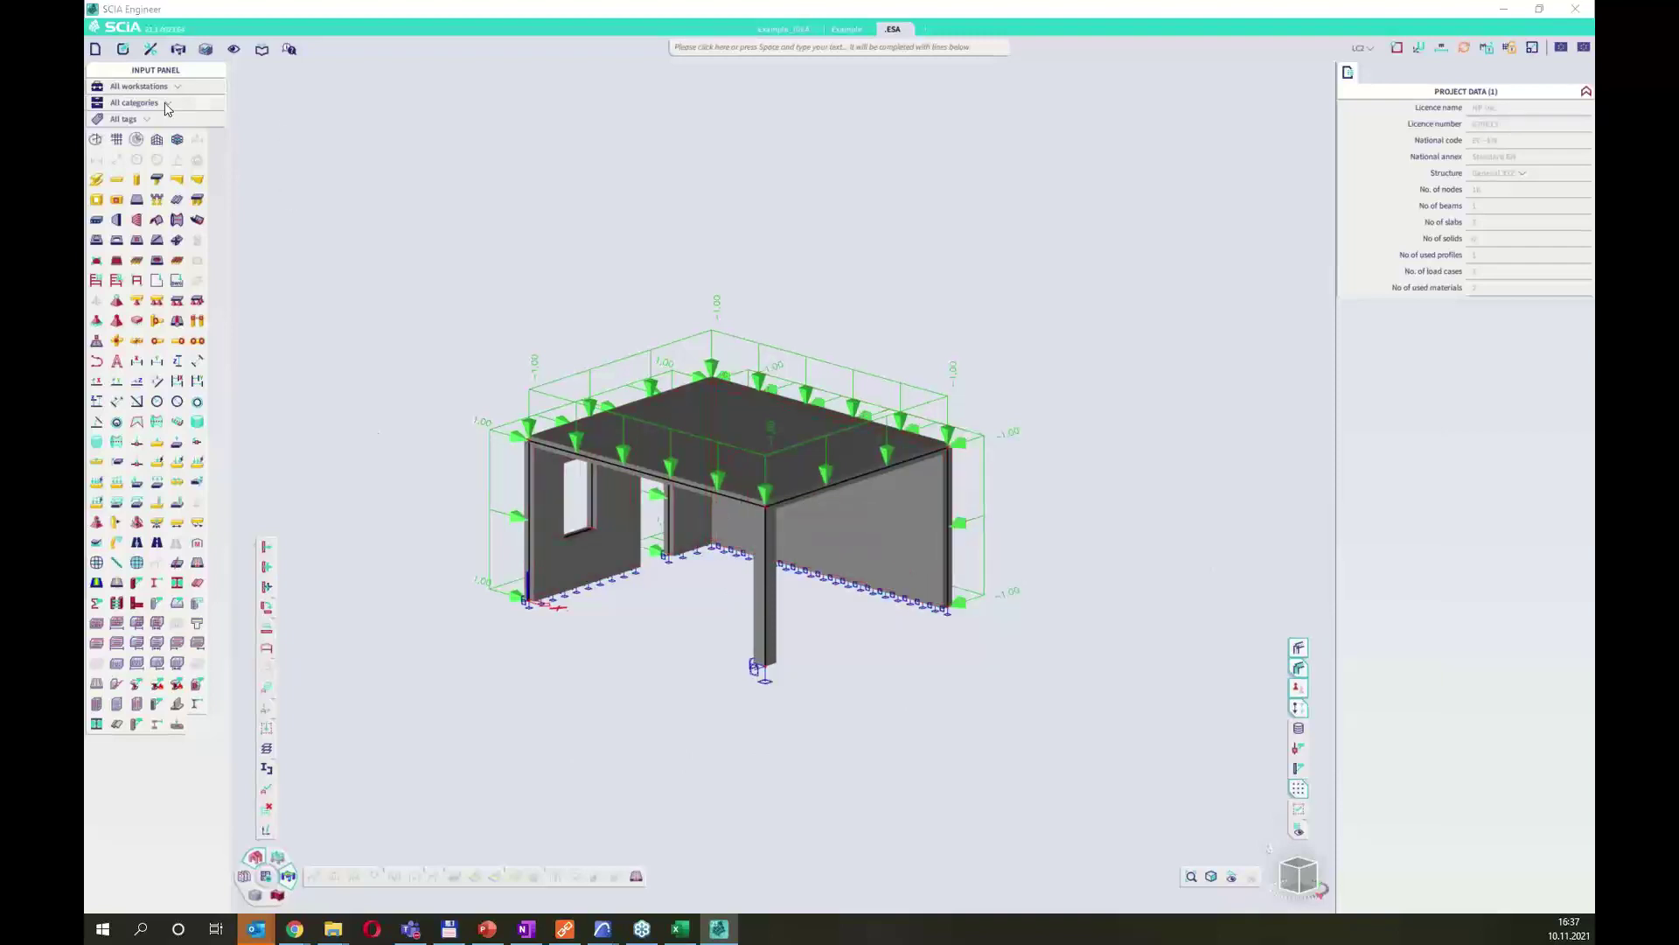
left_click(95, 49)
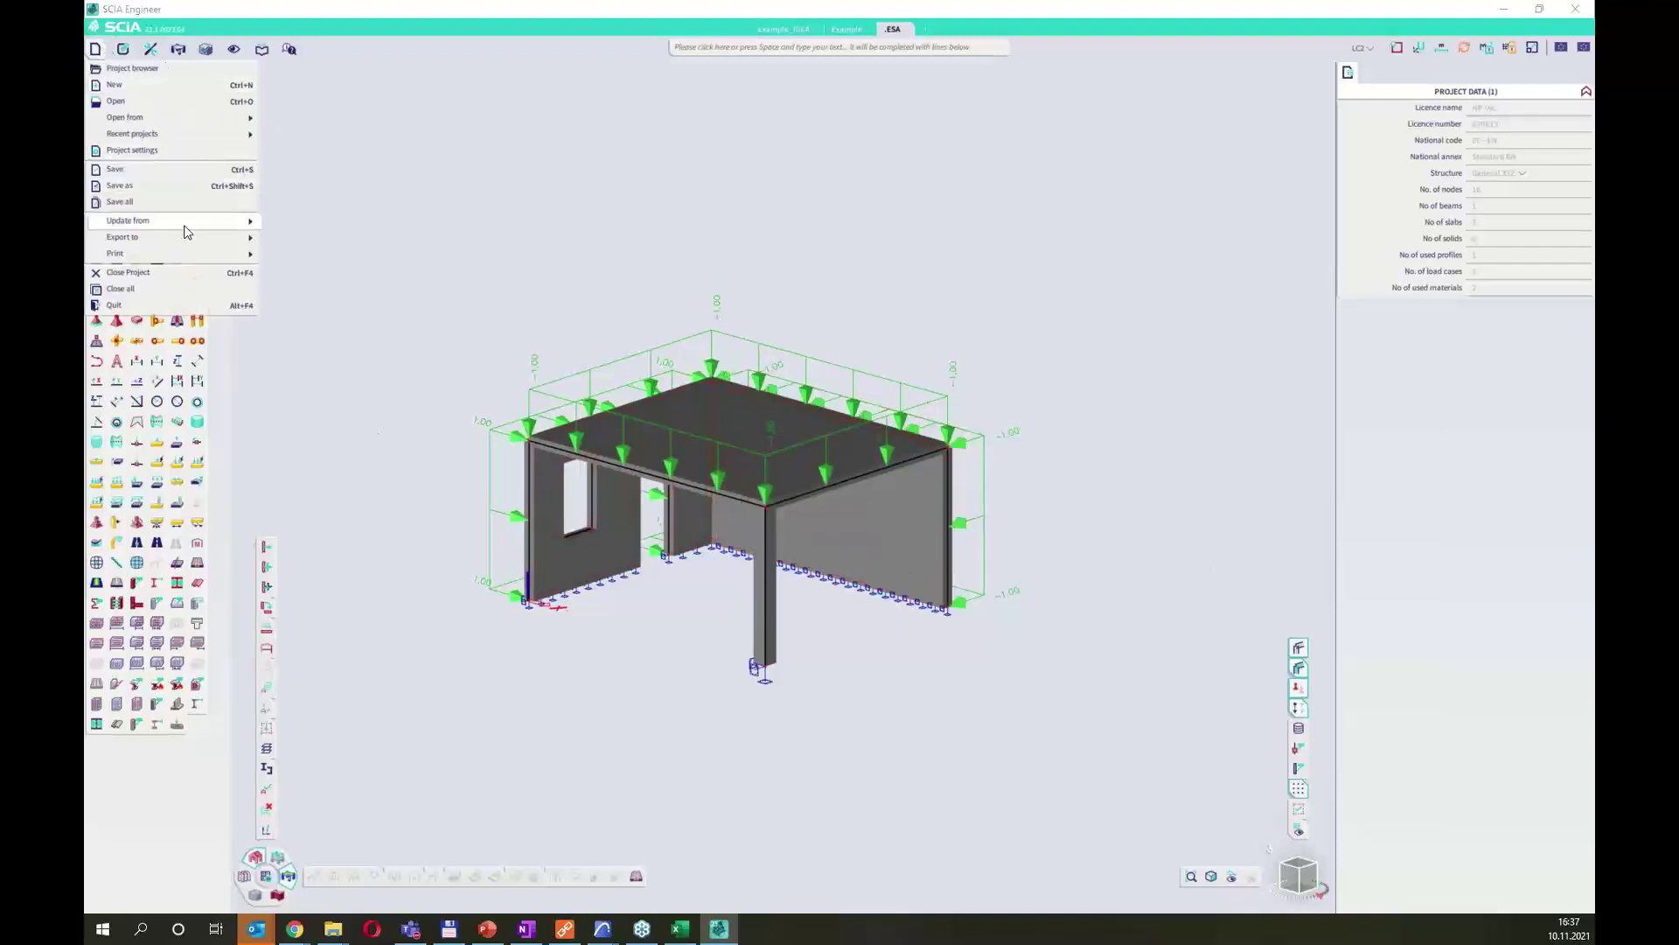
mouse_move(157, 230)
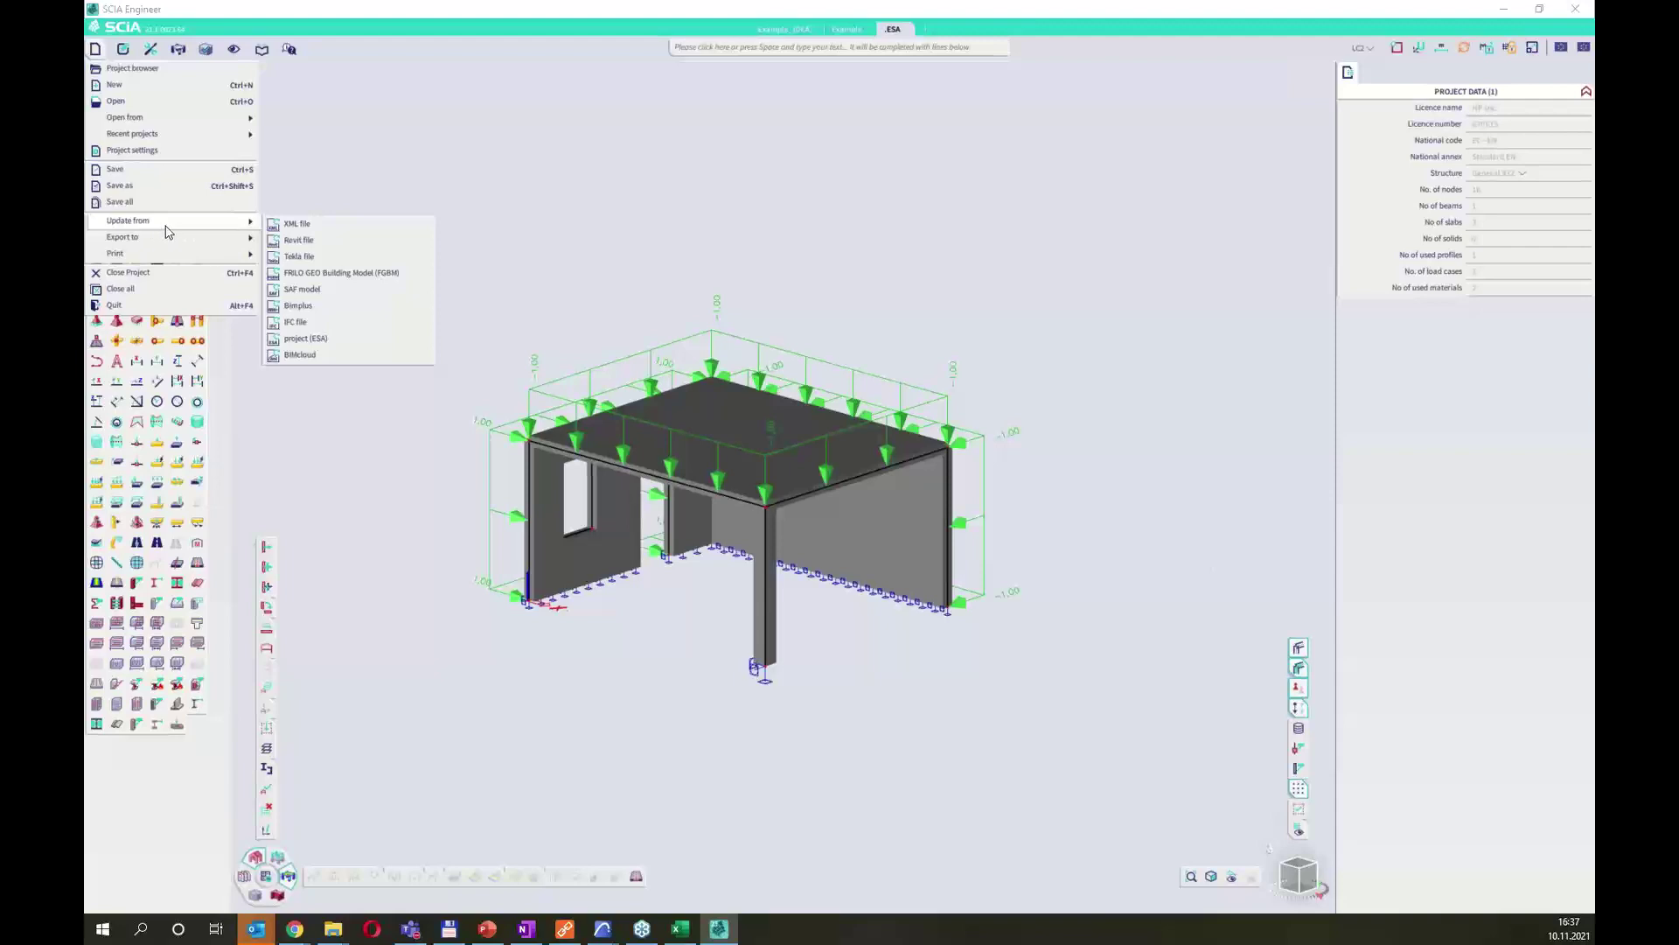
left_click(300, 355)
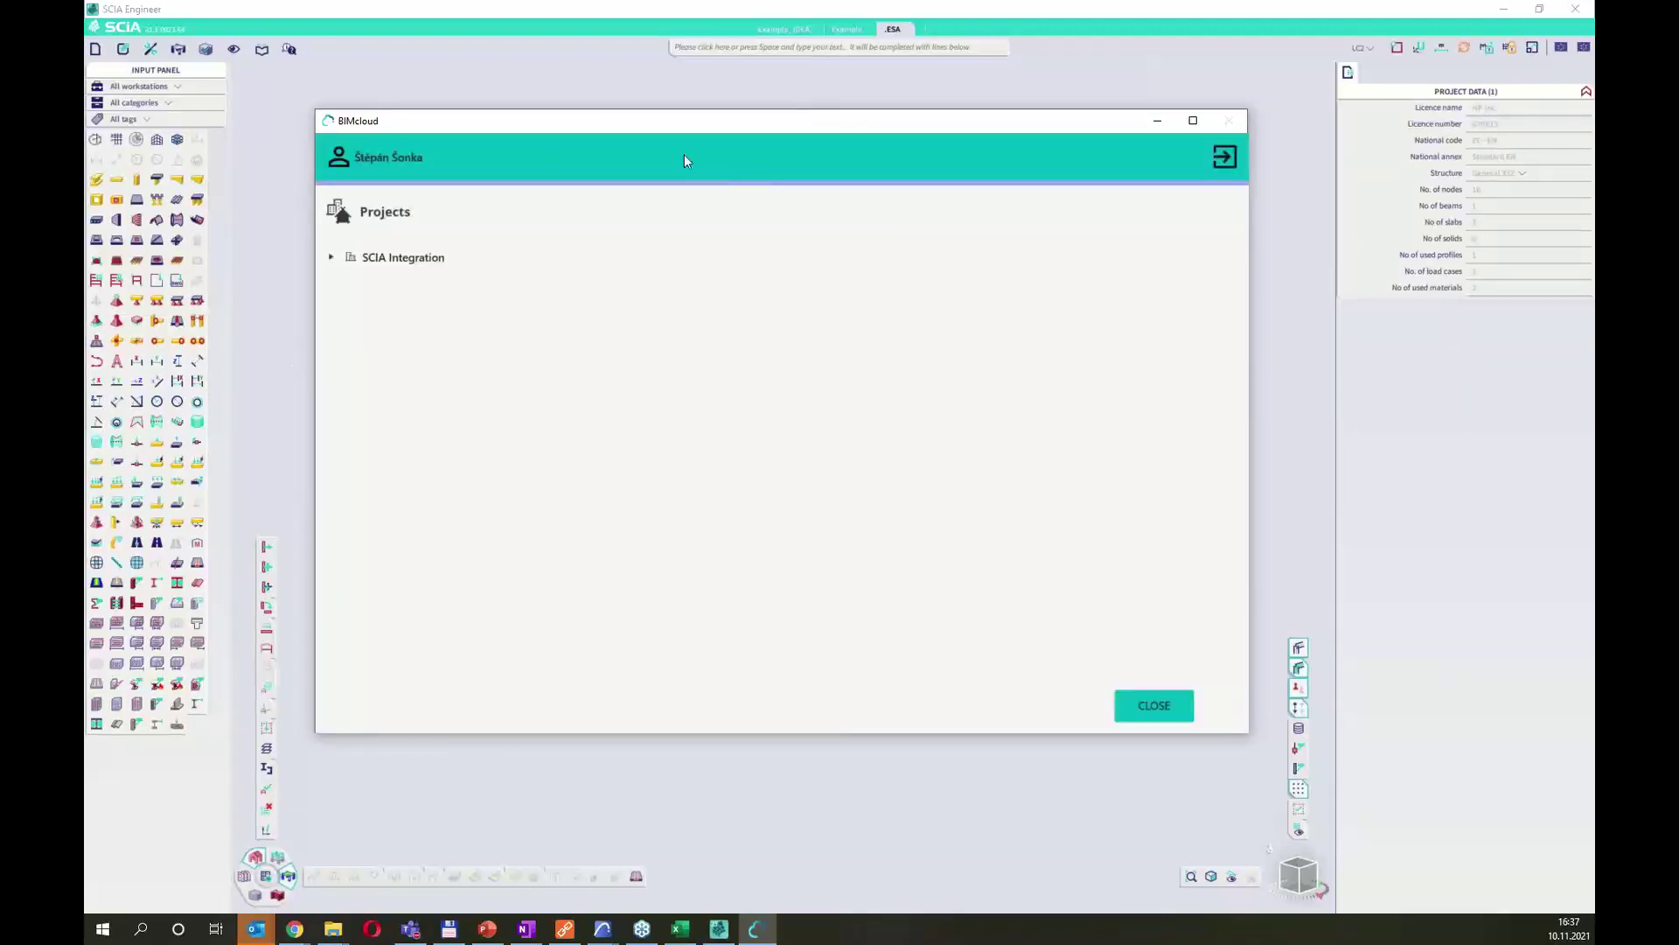
Select AM_1.xlsx in the 02_Webinar_EN folder of the SCIA Integration project.
left_click(332, 257)
left_click(333, 258)
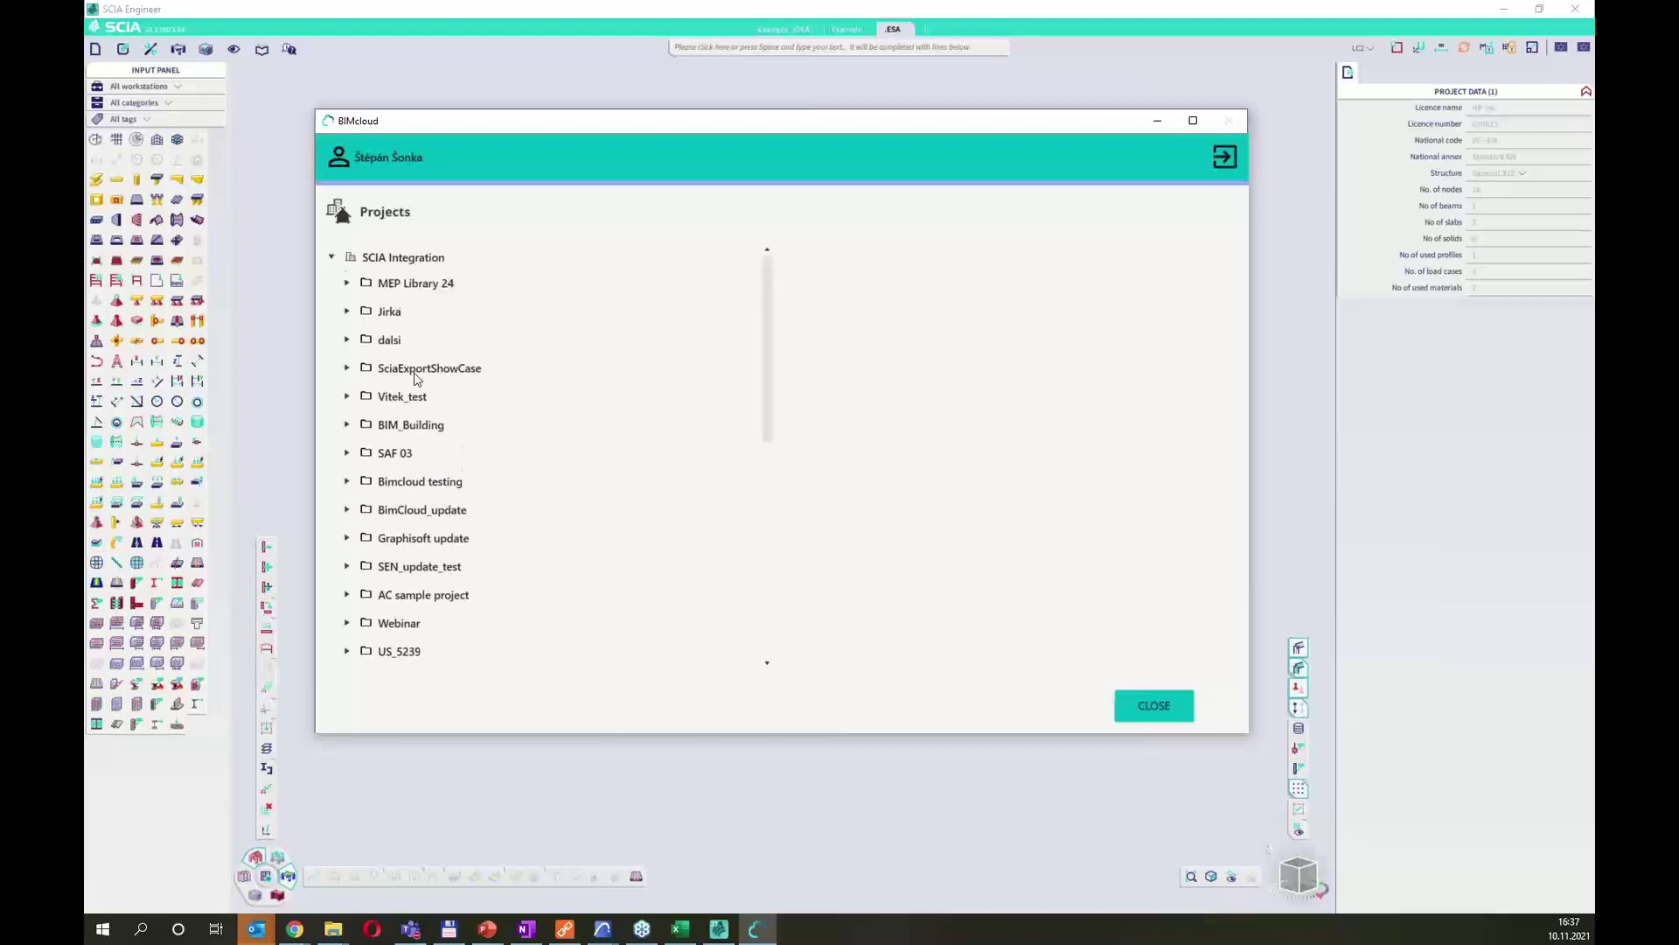
scroll(490, 392, "down", 4)
scroll(456, 513, "down", 1)
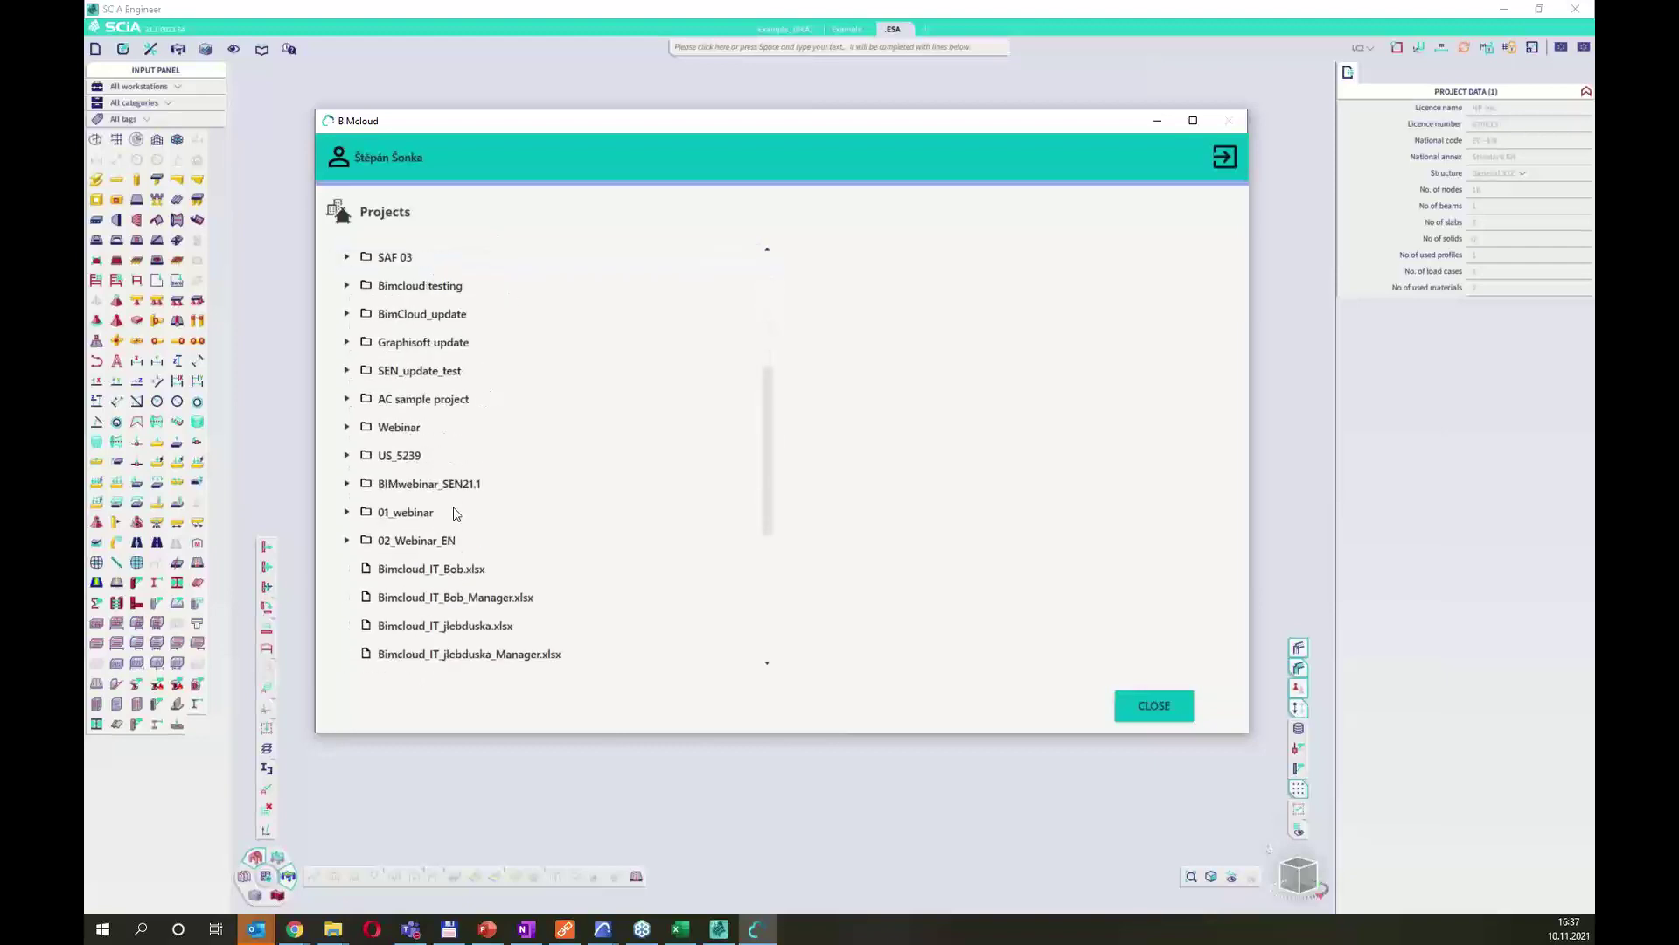
left_click(441, 542)
left_click(347, 541)
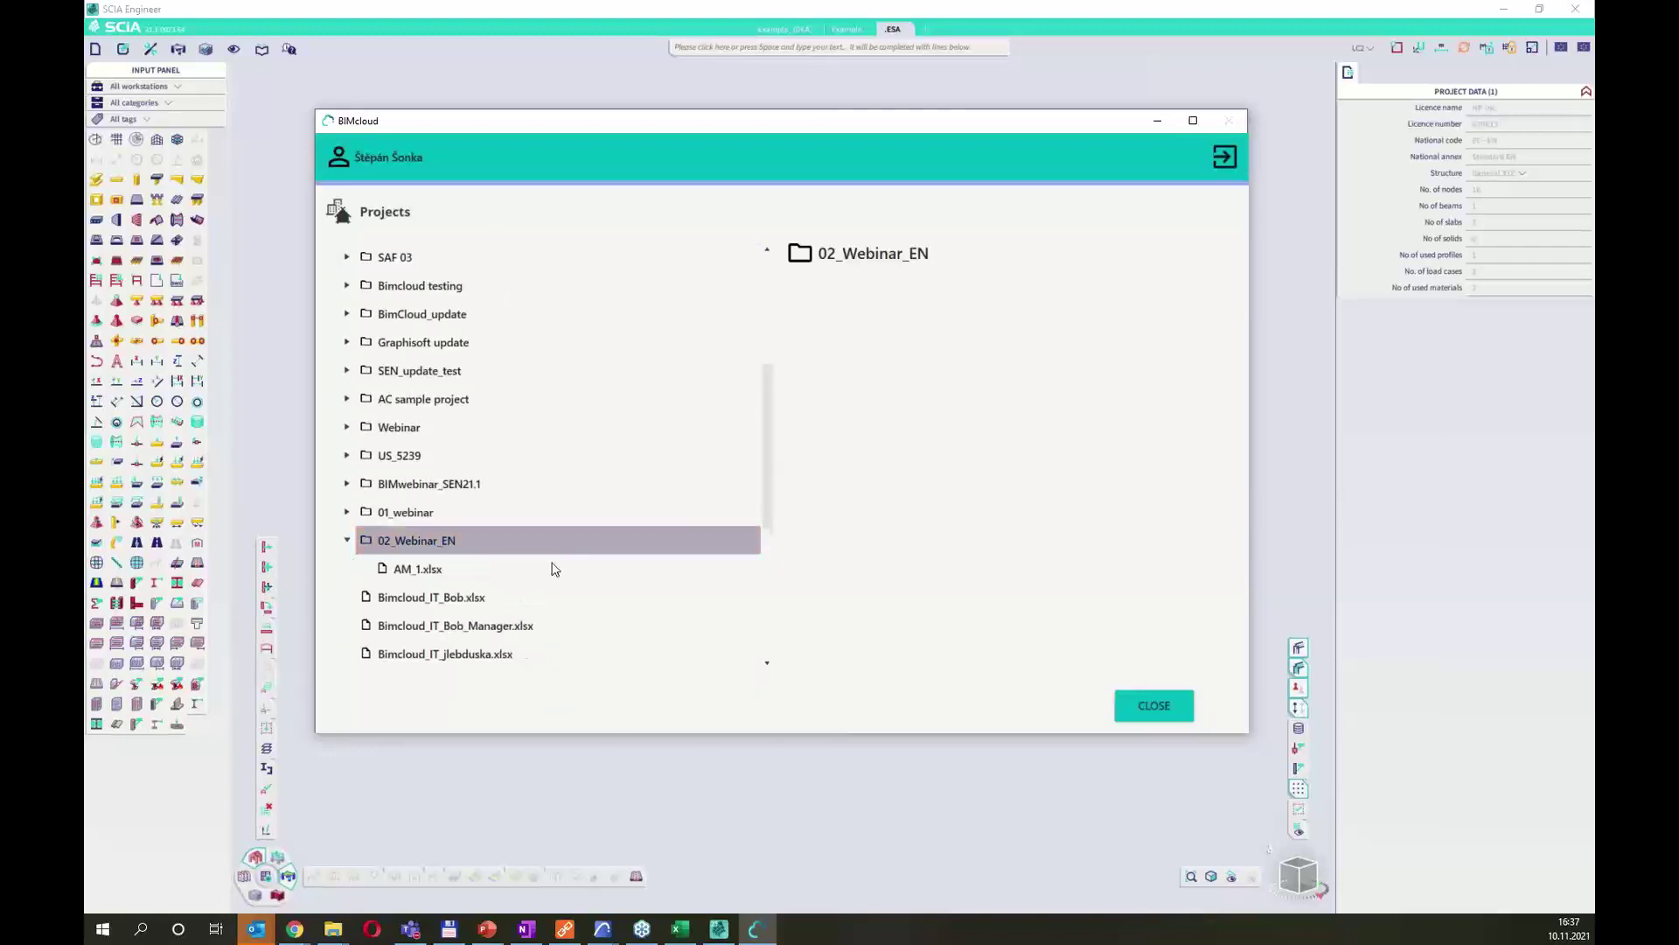
left_click(432, 573)
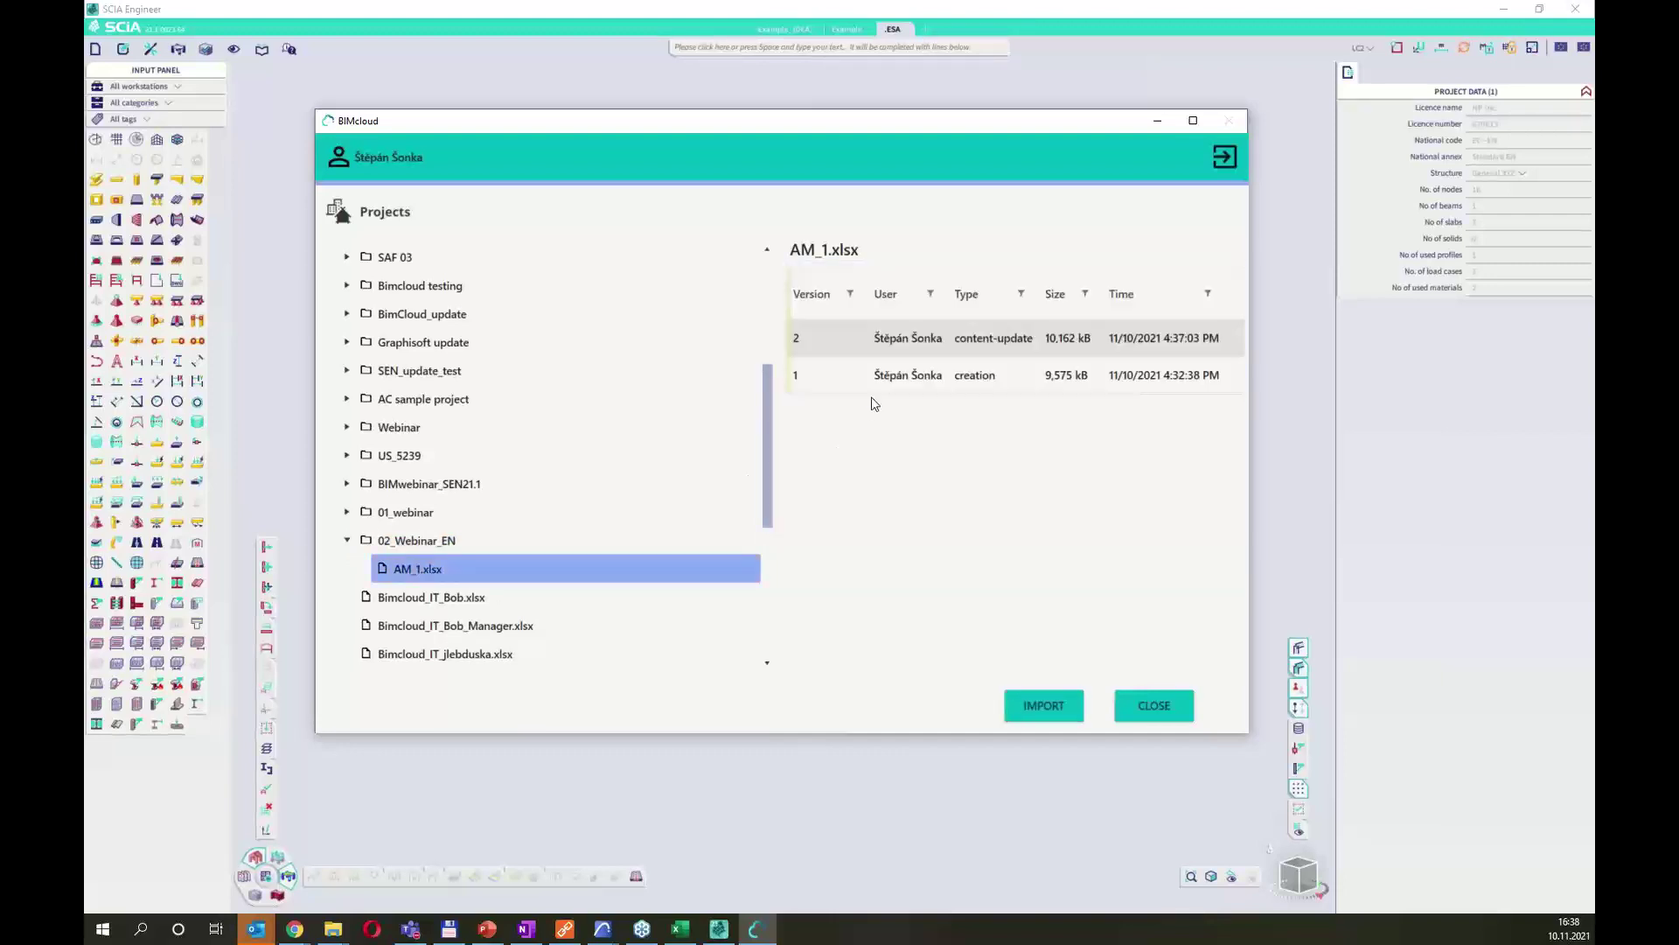
Import version 2 (content-update) of AM_1.xlsx and decline creating the detailed INFO file.
left_click(974, 383)
left_click(968, 343)
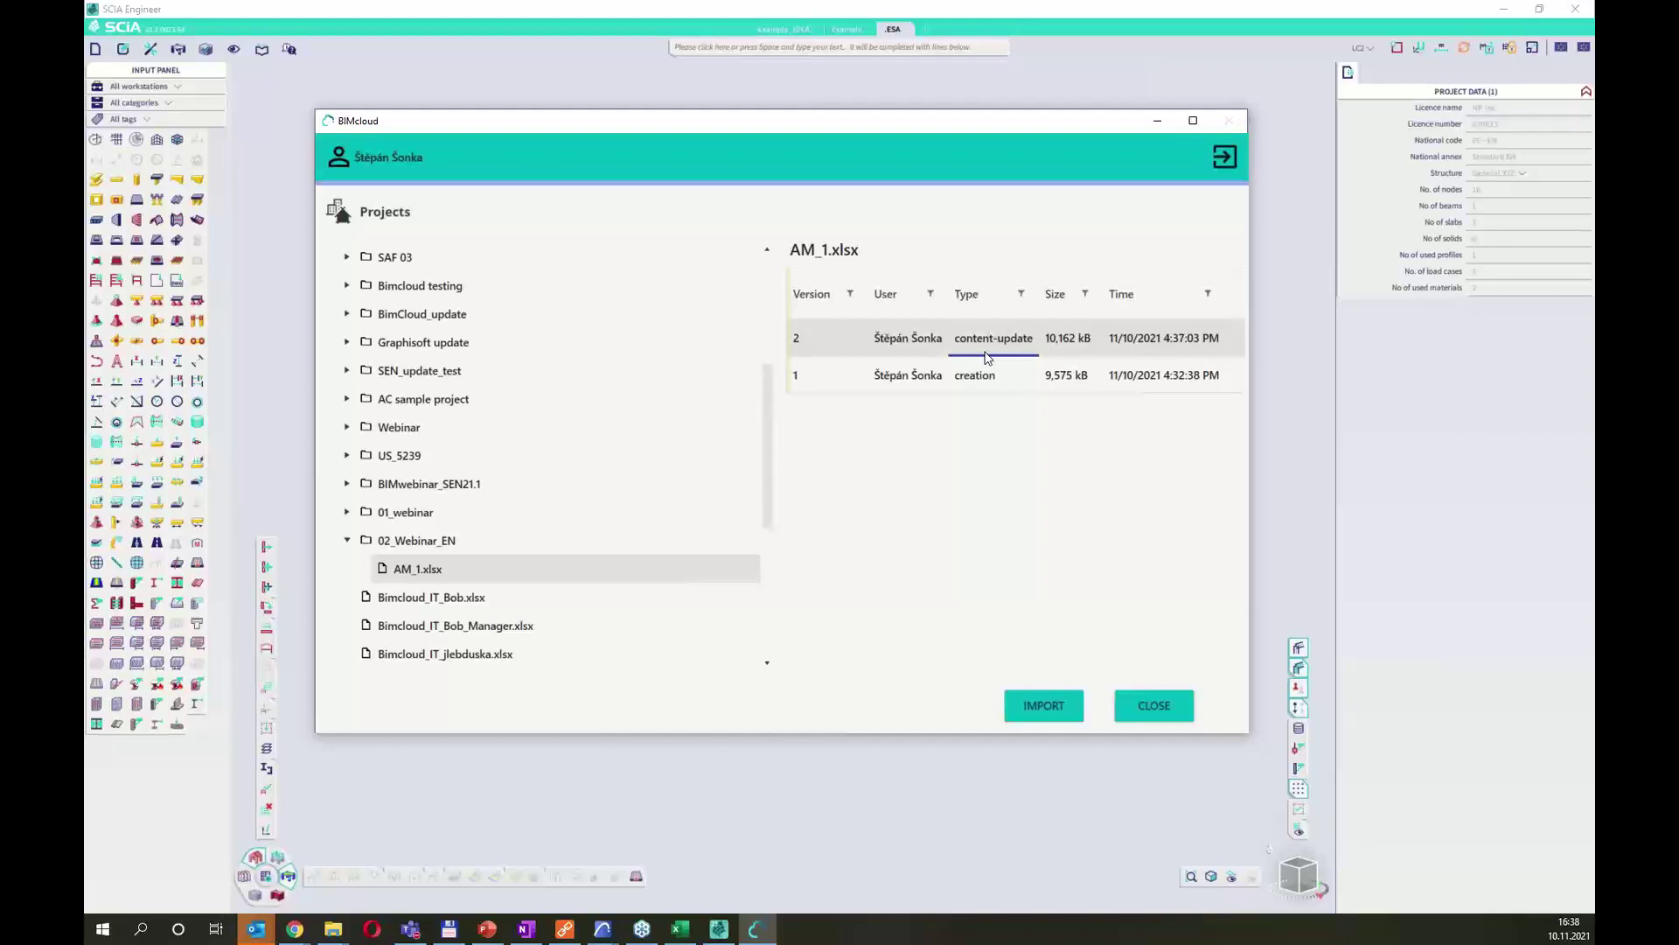
left_click(1043, 707)
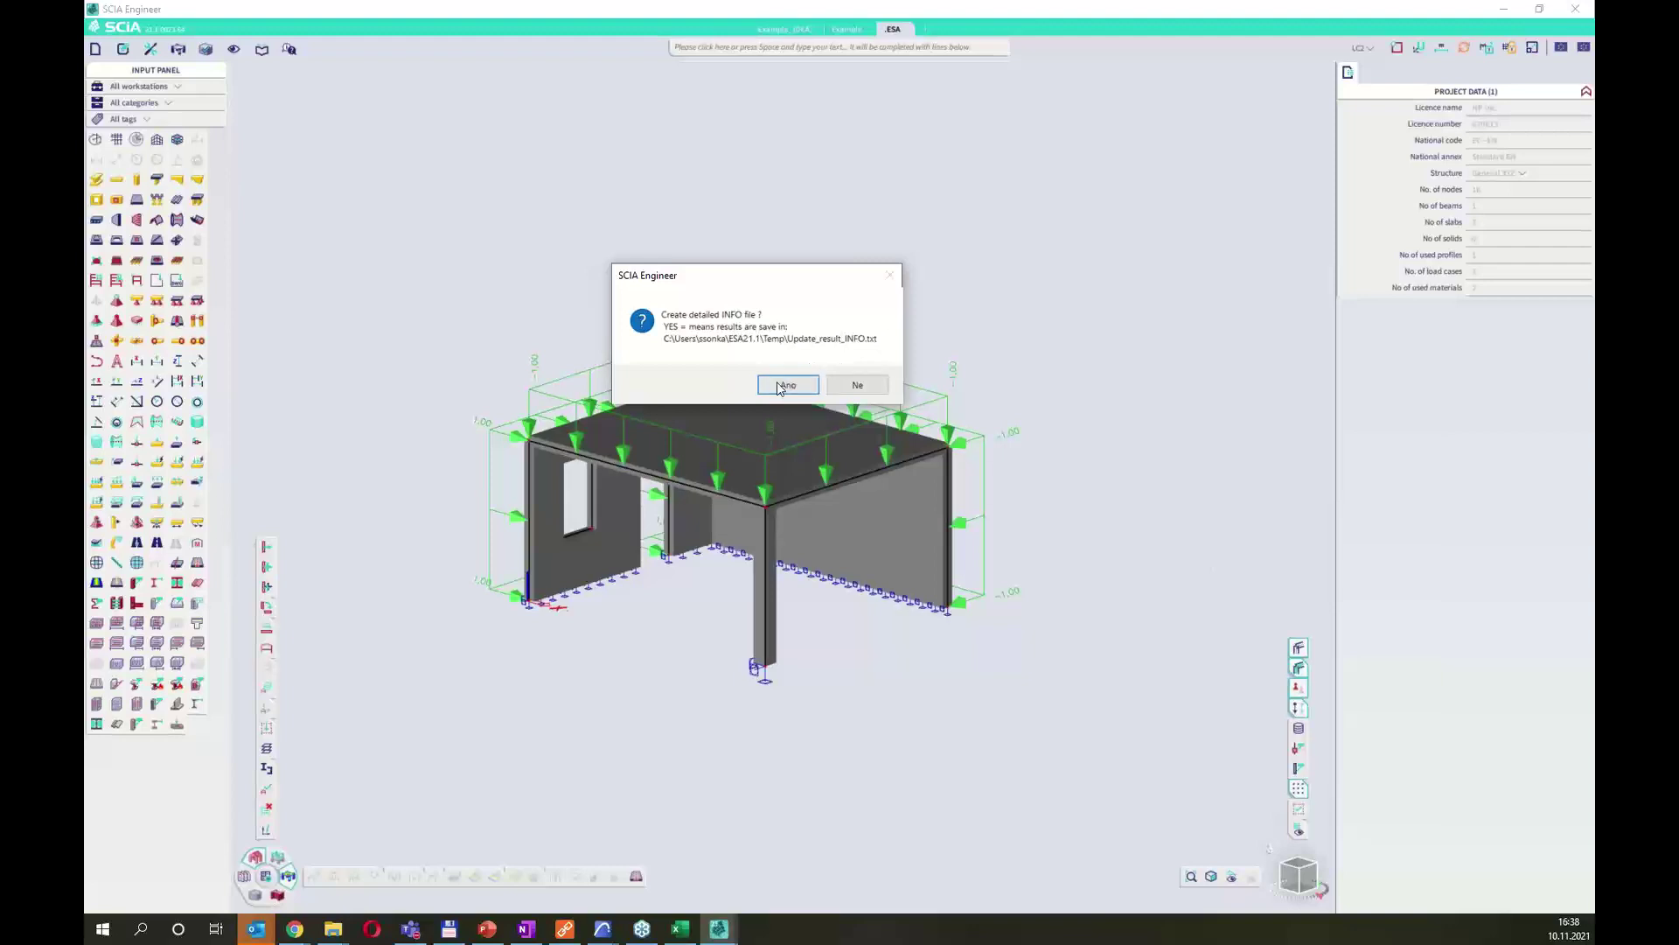
left_click_drag(710, 278, 697, 228)
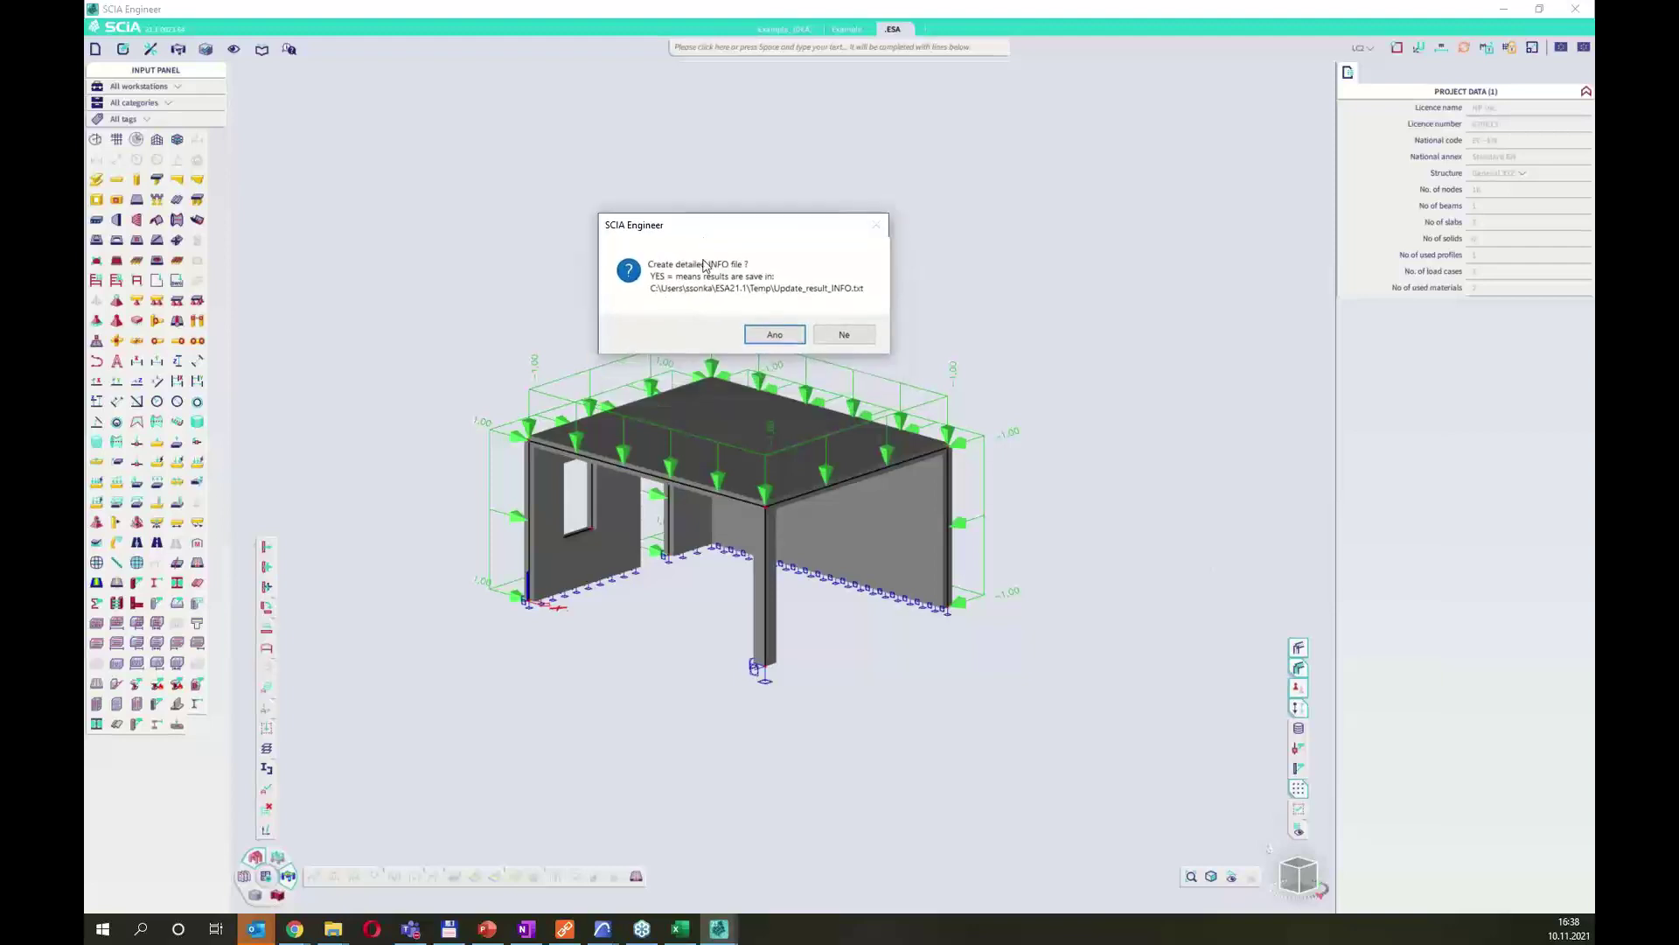
left_click(842, 337)
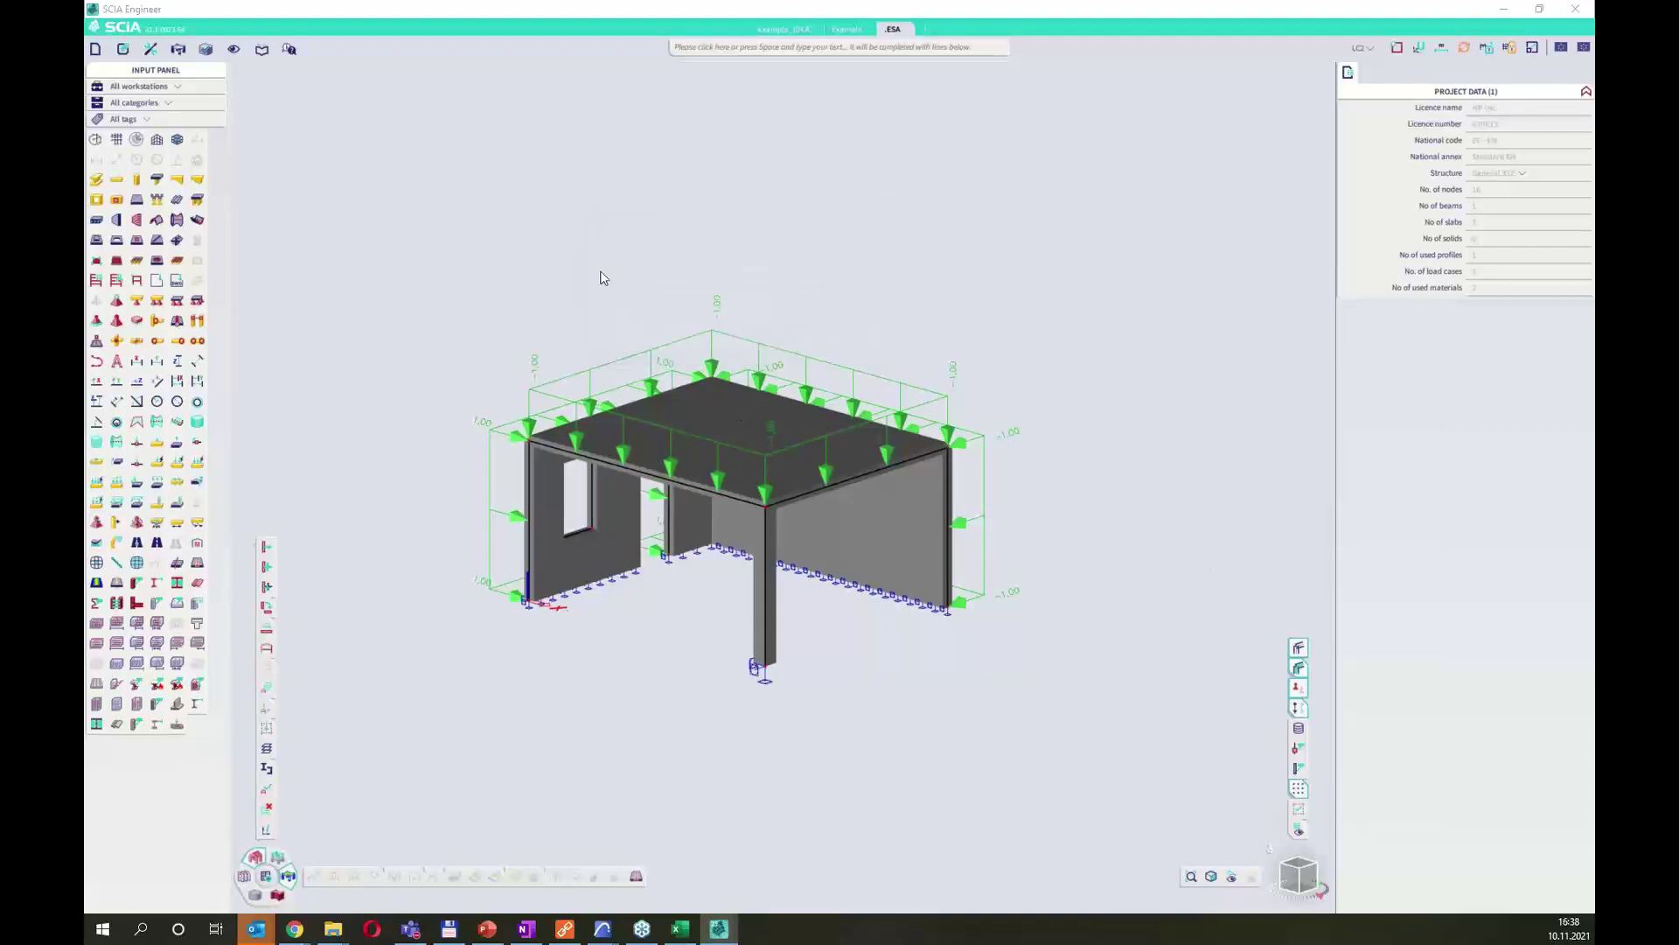
Examine the created, updated, deleted and excluded elements in the update operation report, comparing them with the model.
left_click_drag(754, 260, 712, 188)
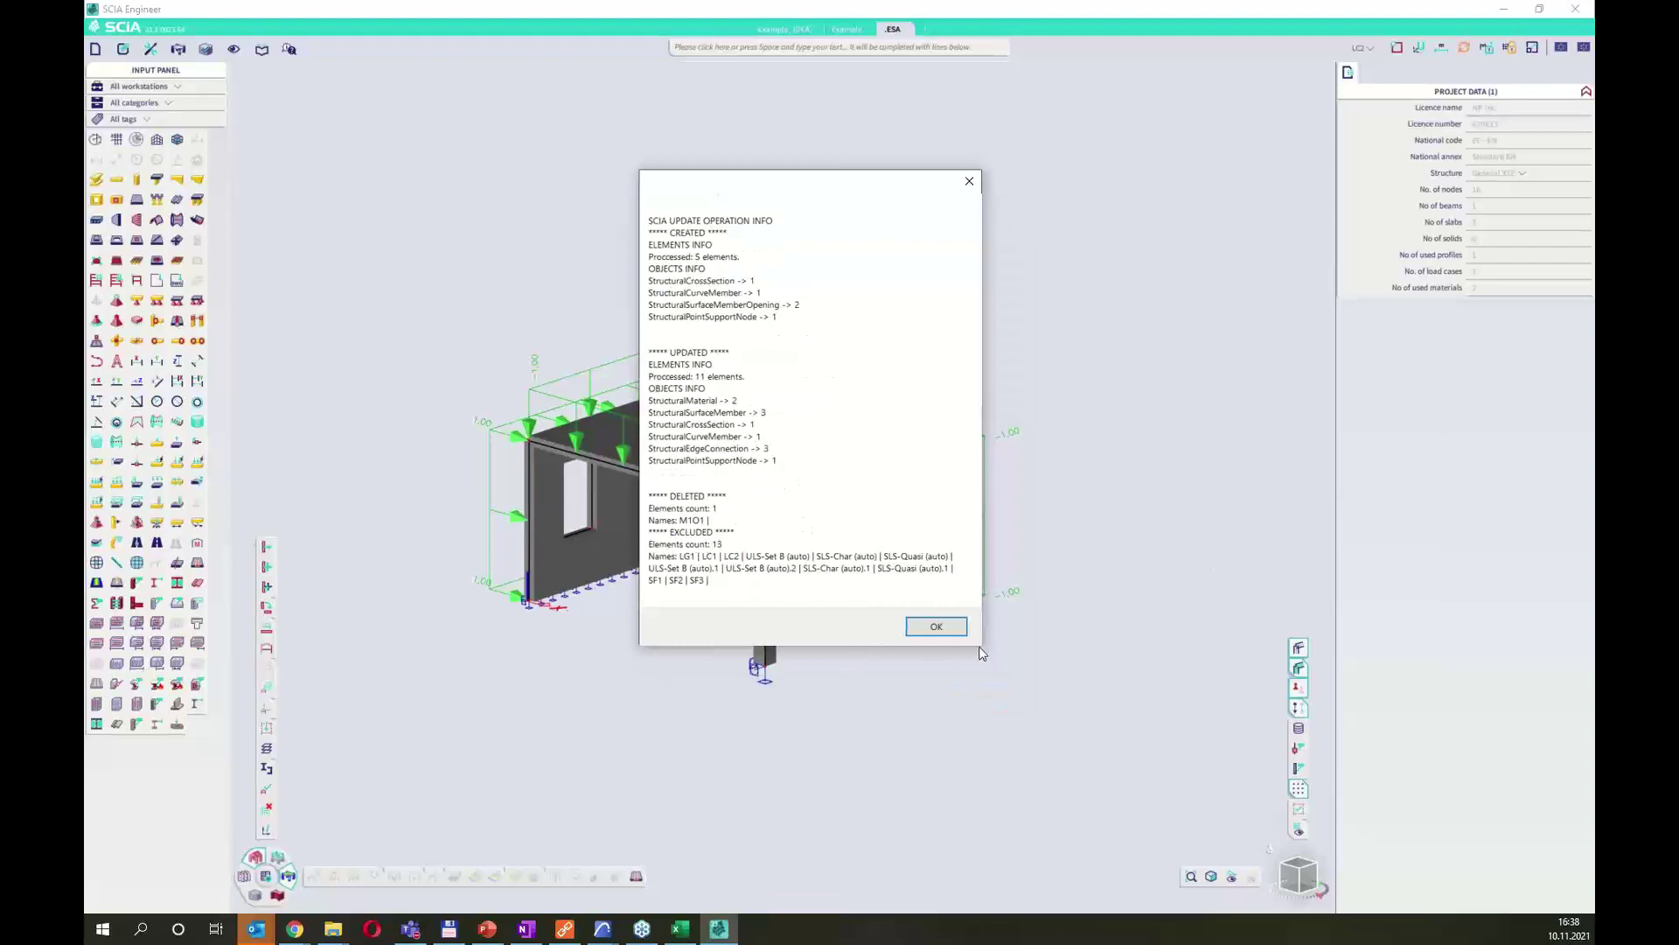
left_click_drag(813, 183, 1031, 193)
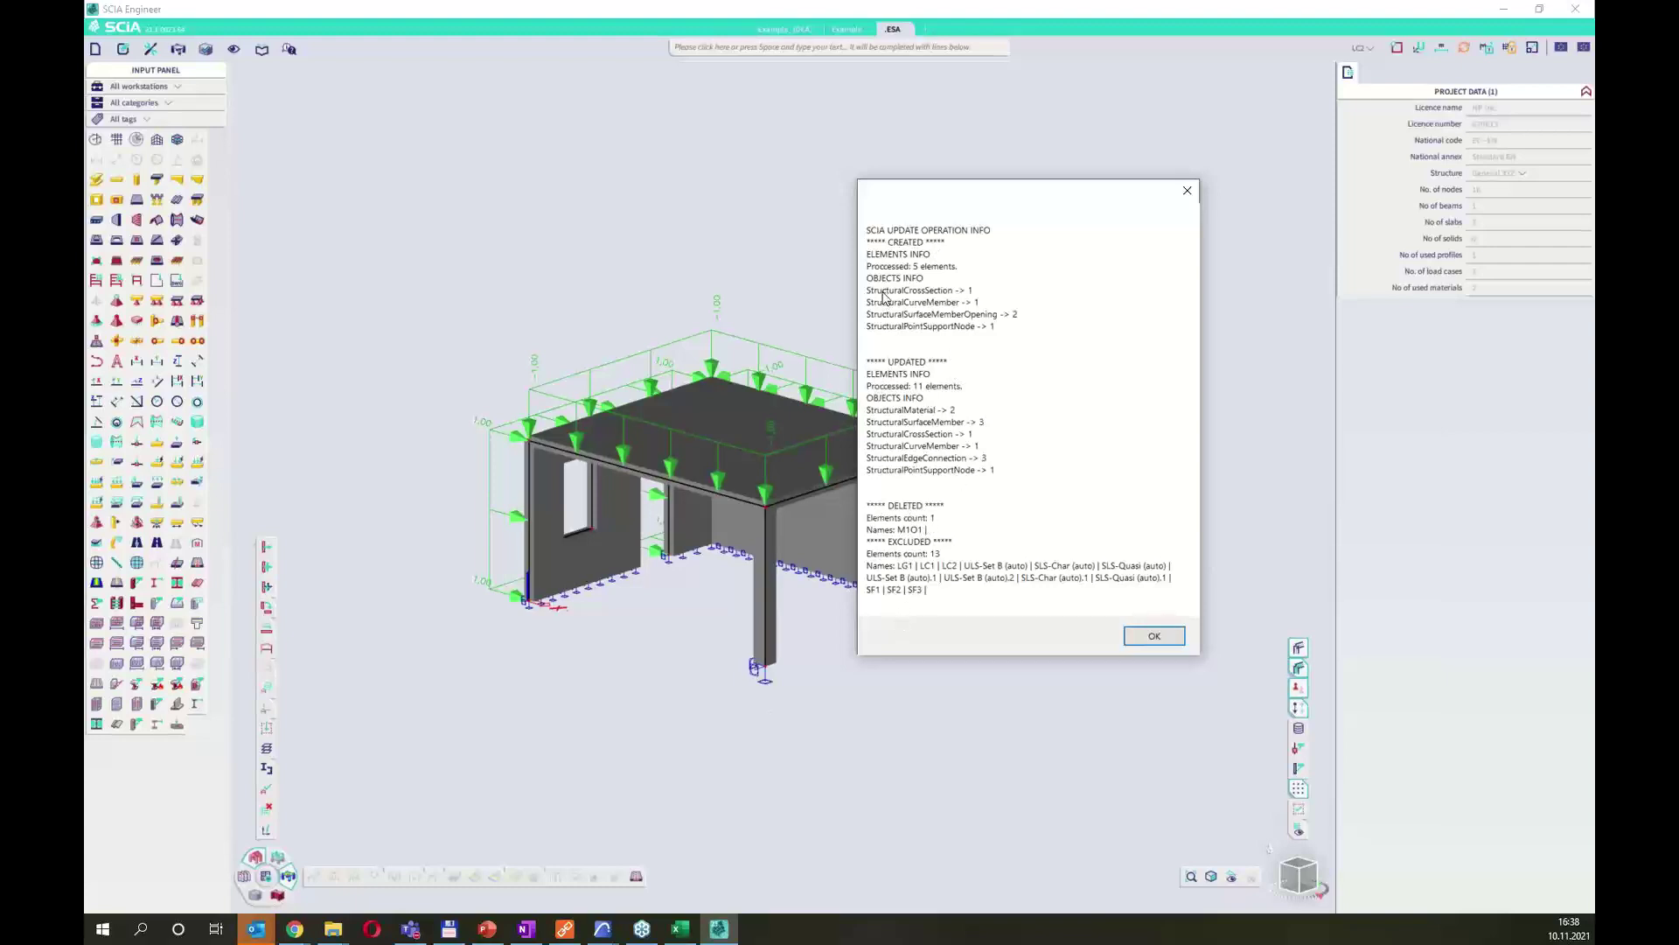
left_click_drag(965, 193, 983, 185)
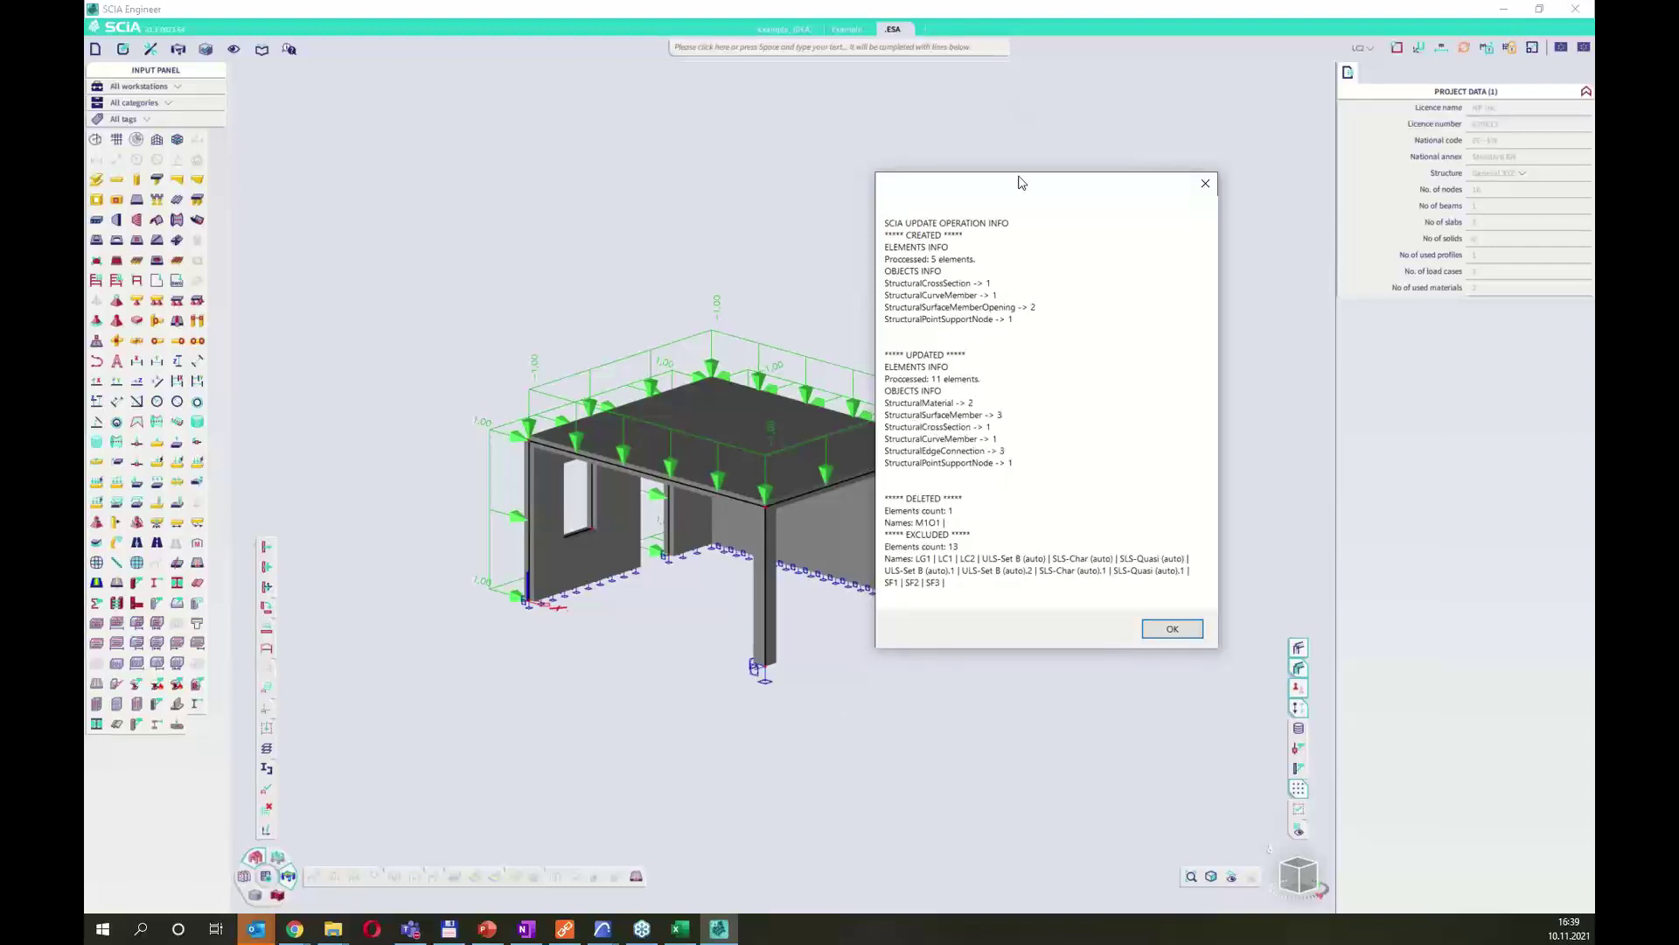
left_click_drag(1019, 181, 1074, 131)
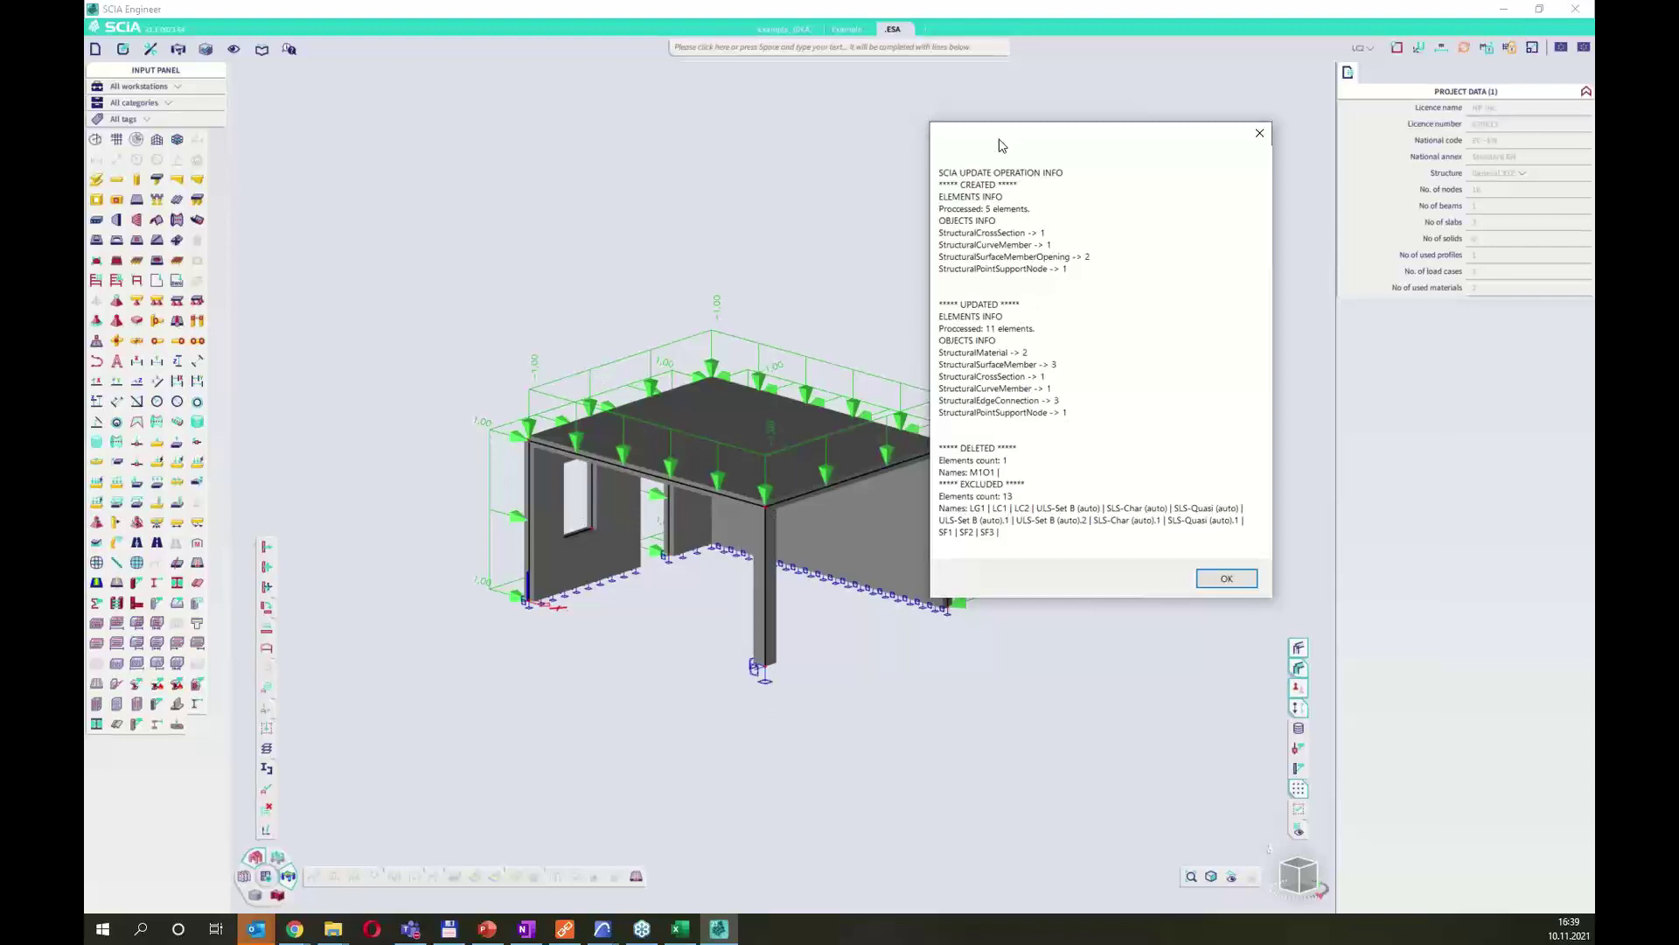
left_click_drag(986, 154, 669, 182)
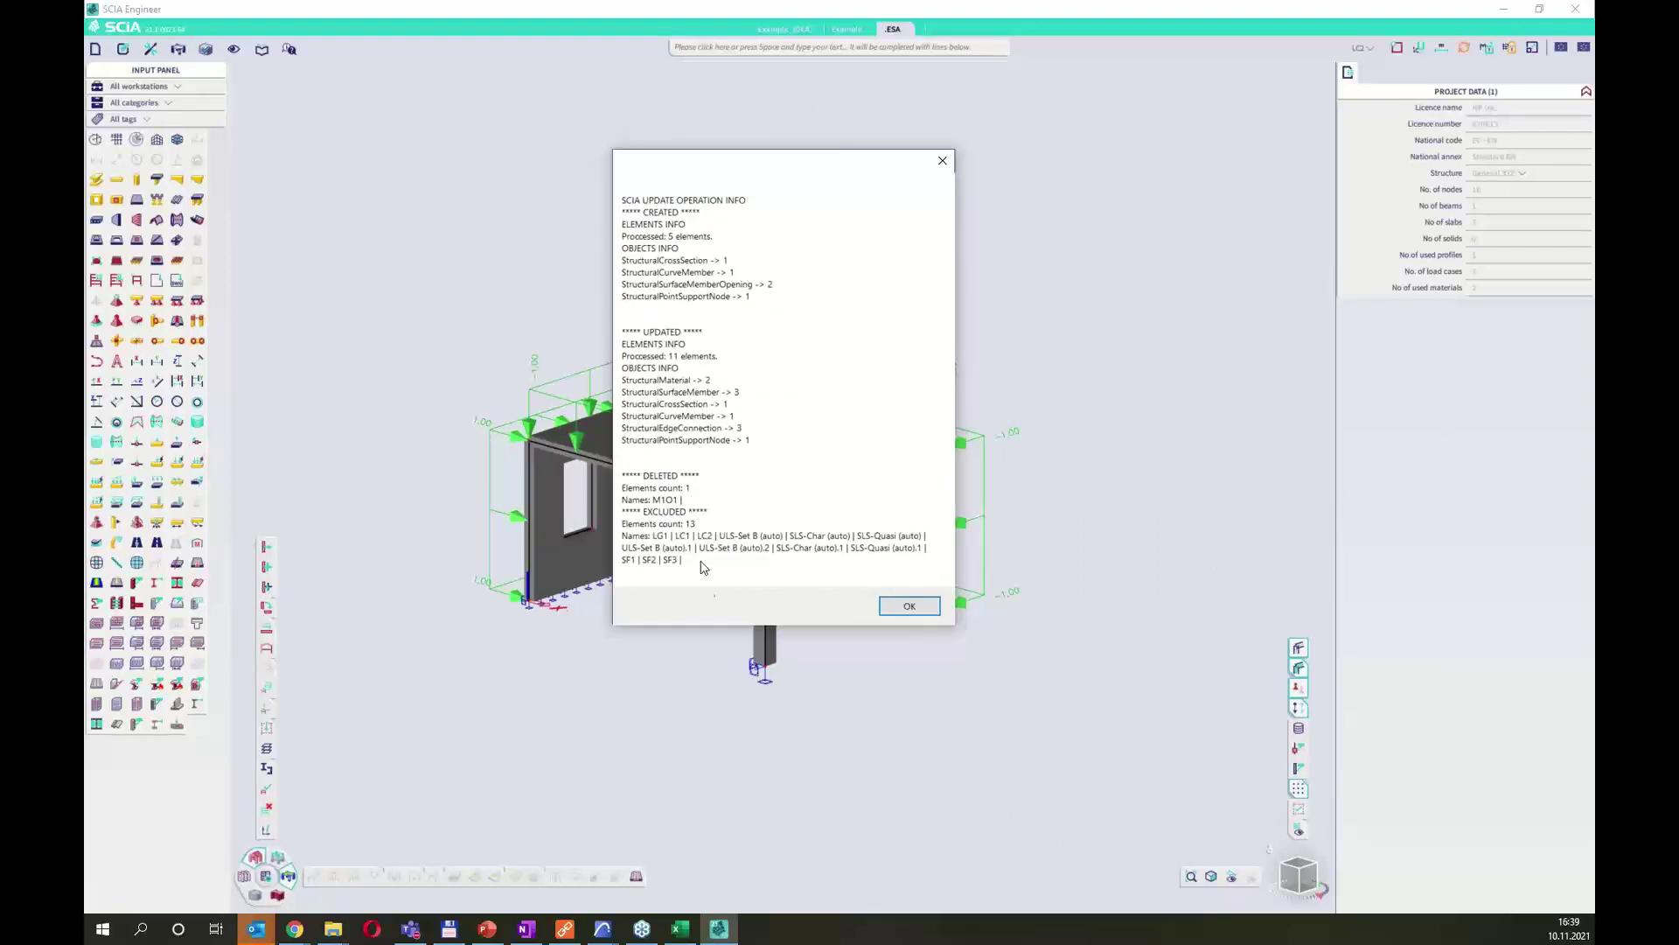